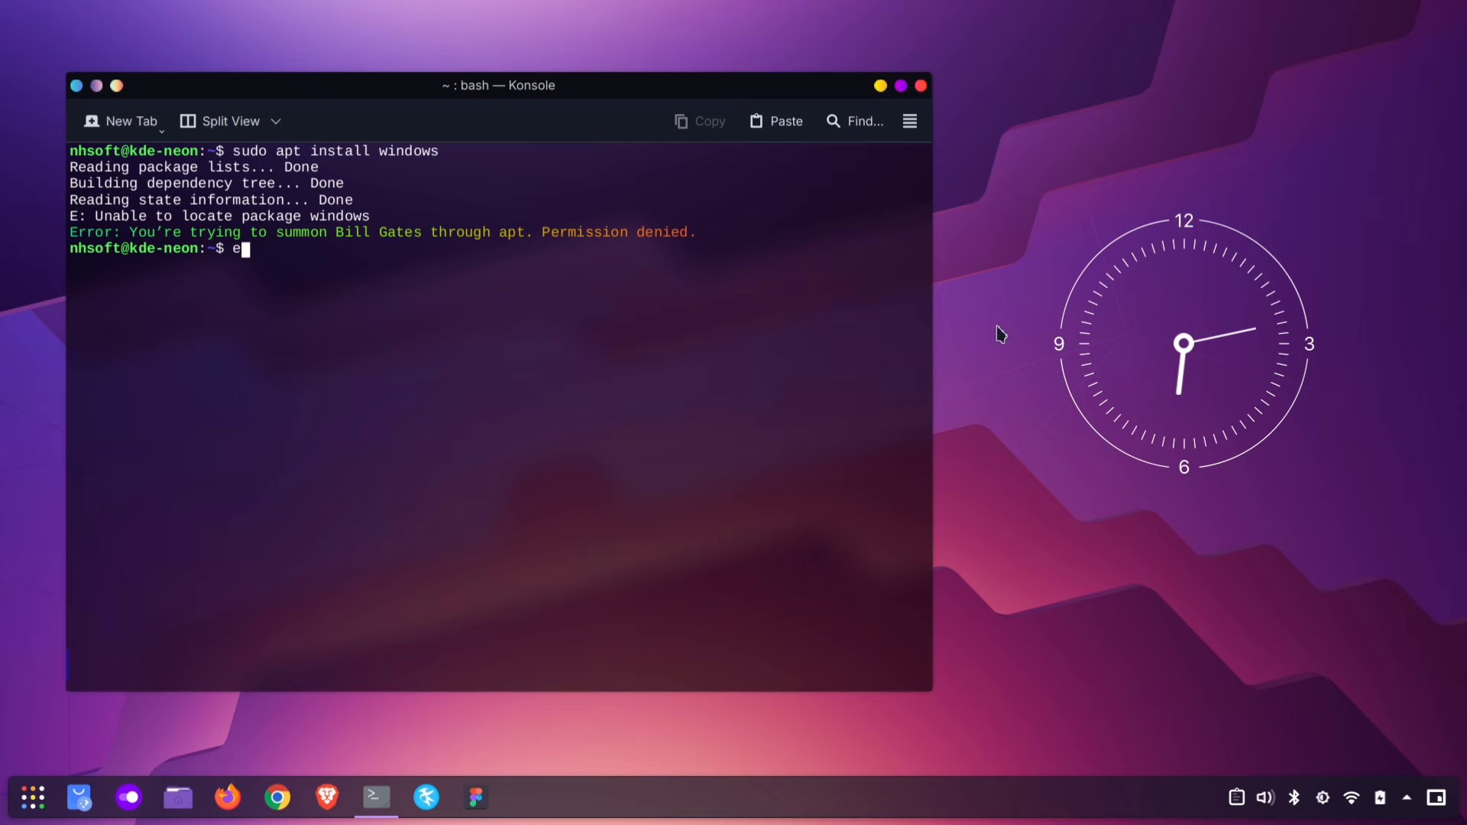
Look over the full application list in the launcher and the clipboard history
{"action": "key", "text": "Return"}
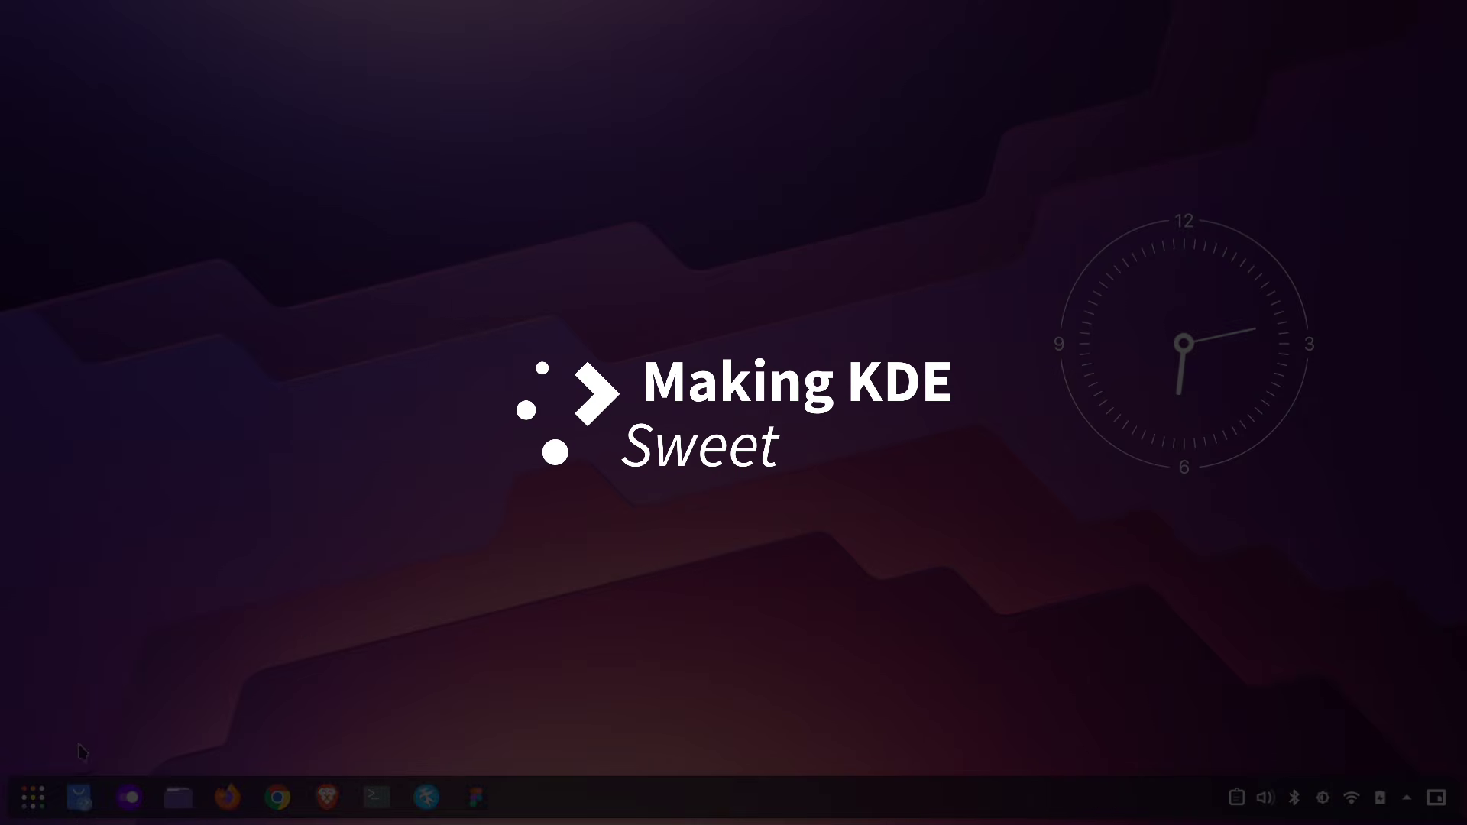
{"action": "left_click", "coordinate": [33, 797]}
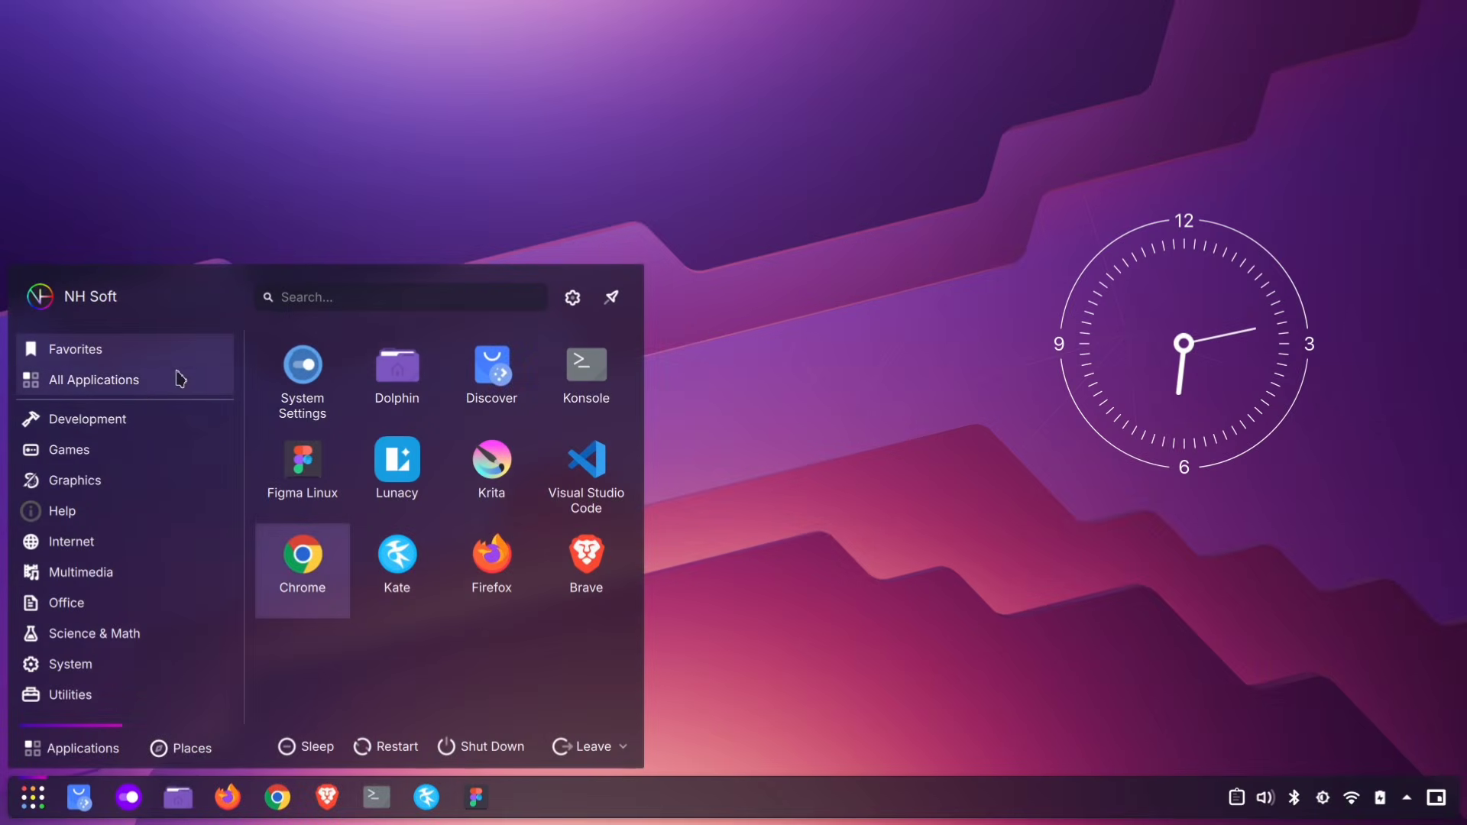
{"action": "left_click", "coordinate": [140, 392]}
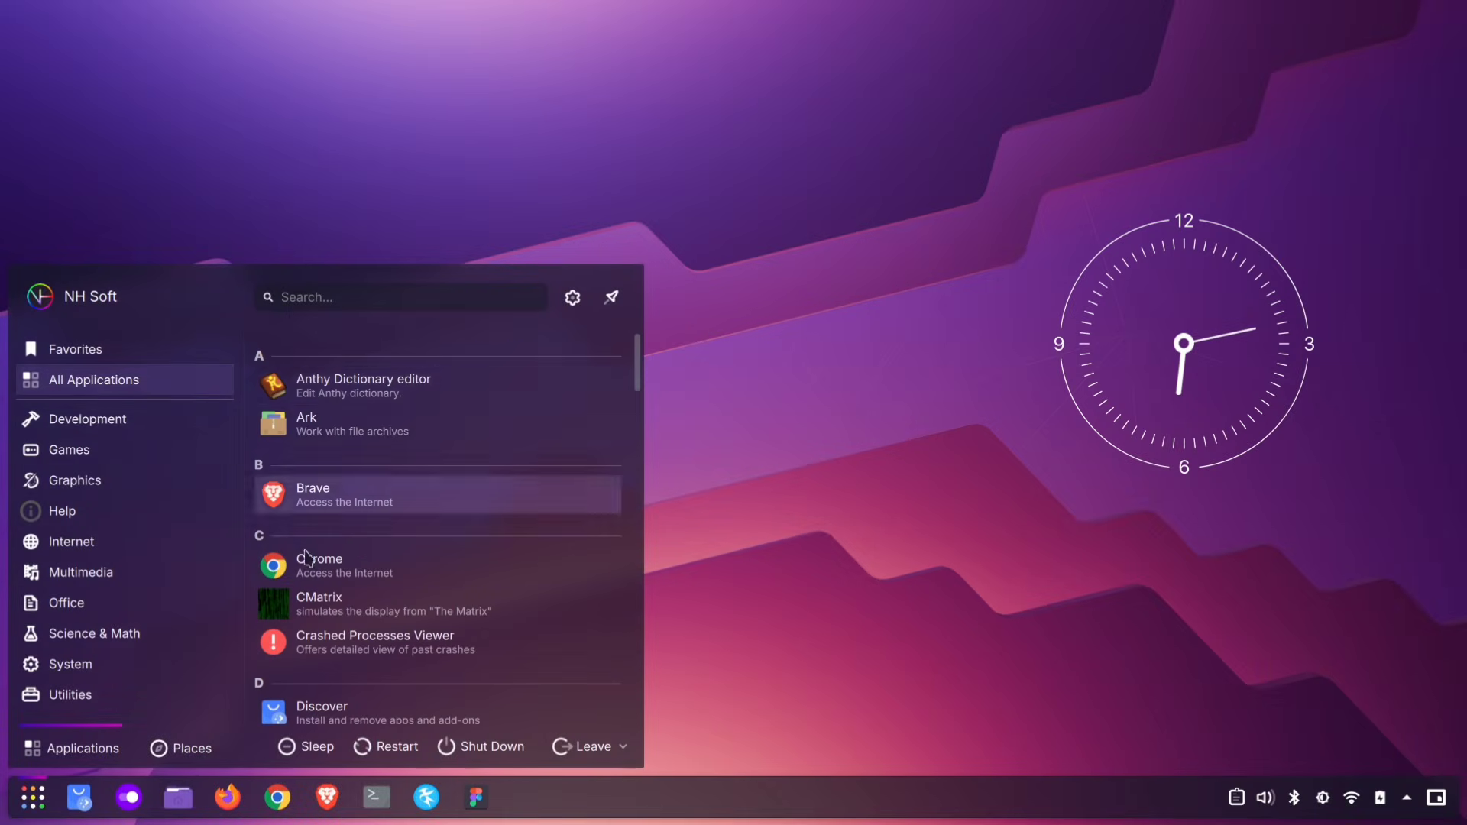
{"action": "left_click", "coordinate": [1236, 798]}
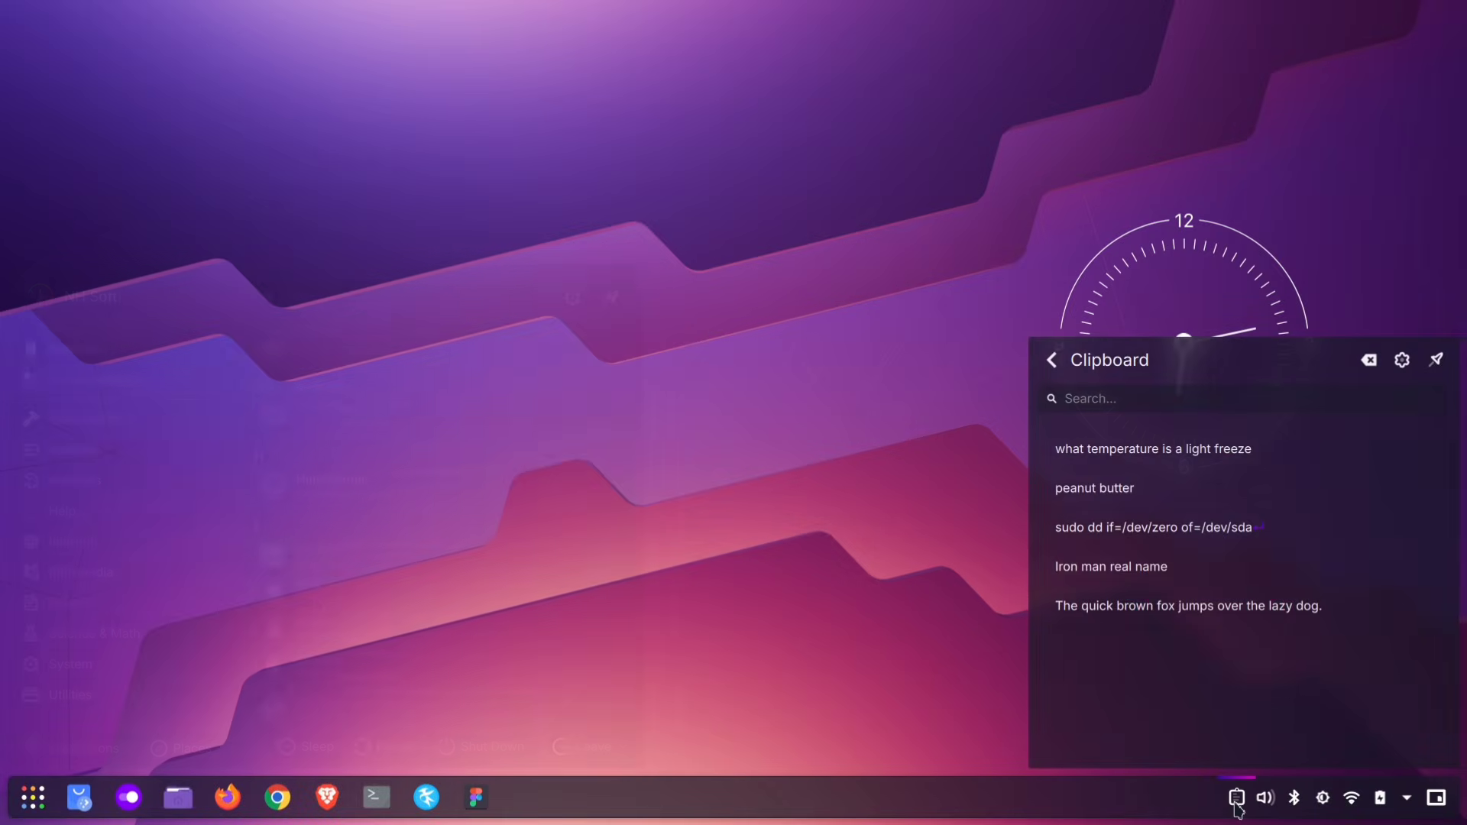
{"action": "left_click", "coordinate": [937, 668]}
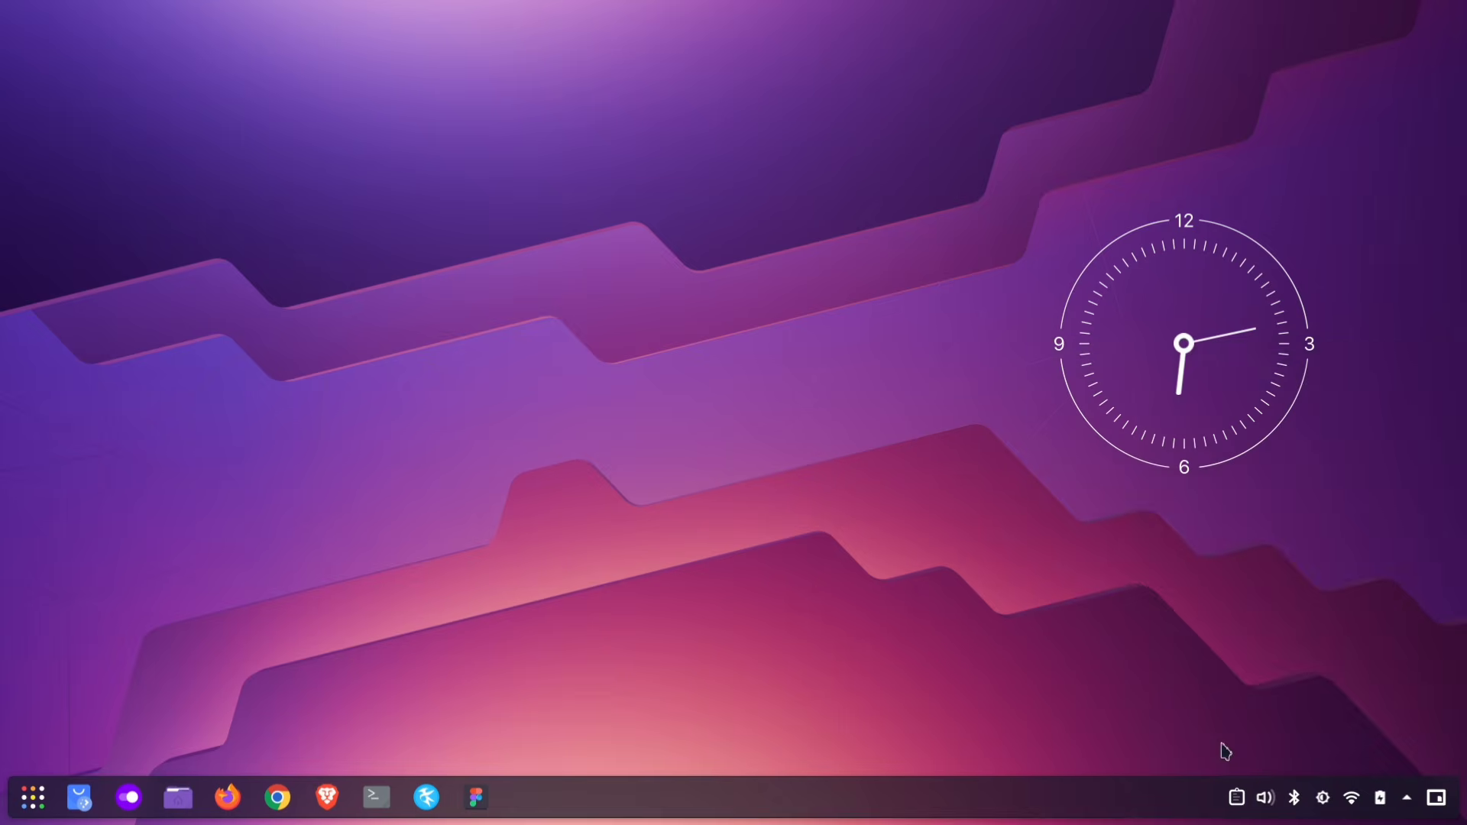
Look over the Dolphin window on the next virtual desktop and the categories in System Settings
{"action": "key", "text": "ctrl+super+Right"}
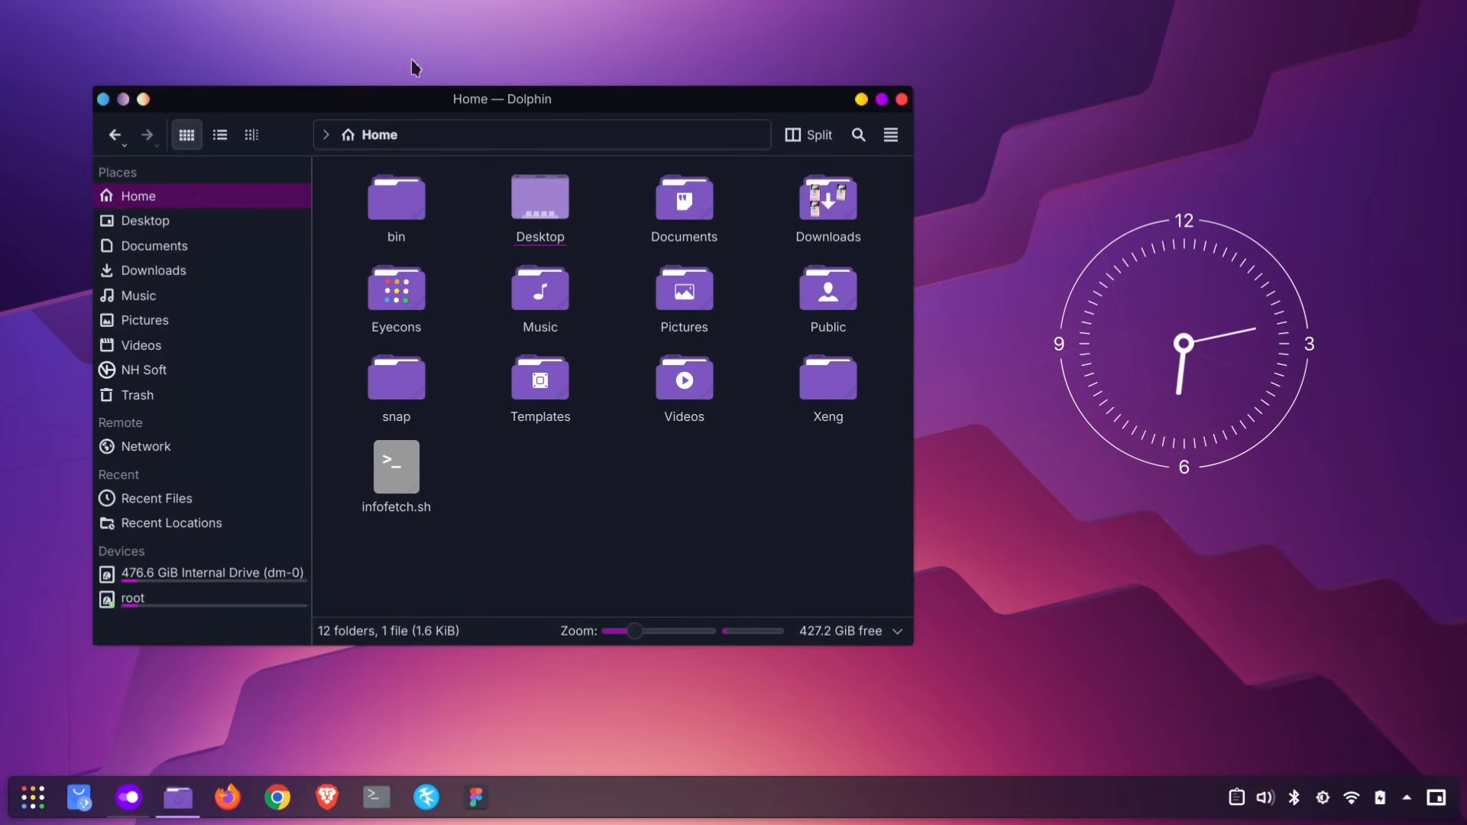
{"action": "left_click_drag", "start_coordinate": [355, 100], "coordinate": [268, 79]}
{"action": "left_click", "coordinate": [129, 798]}
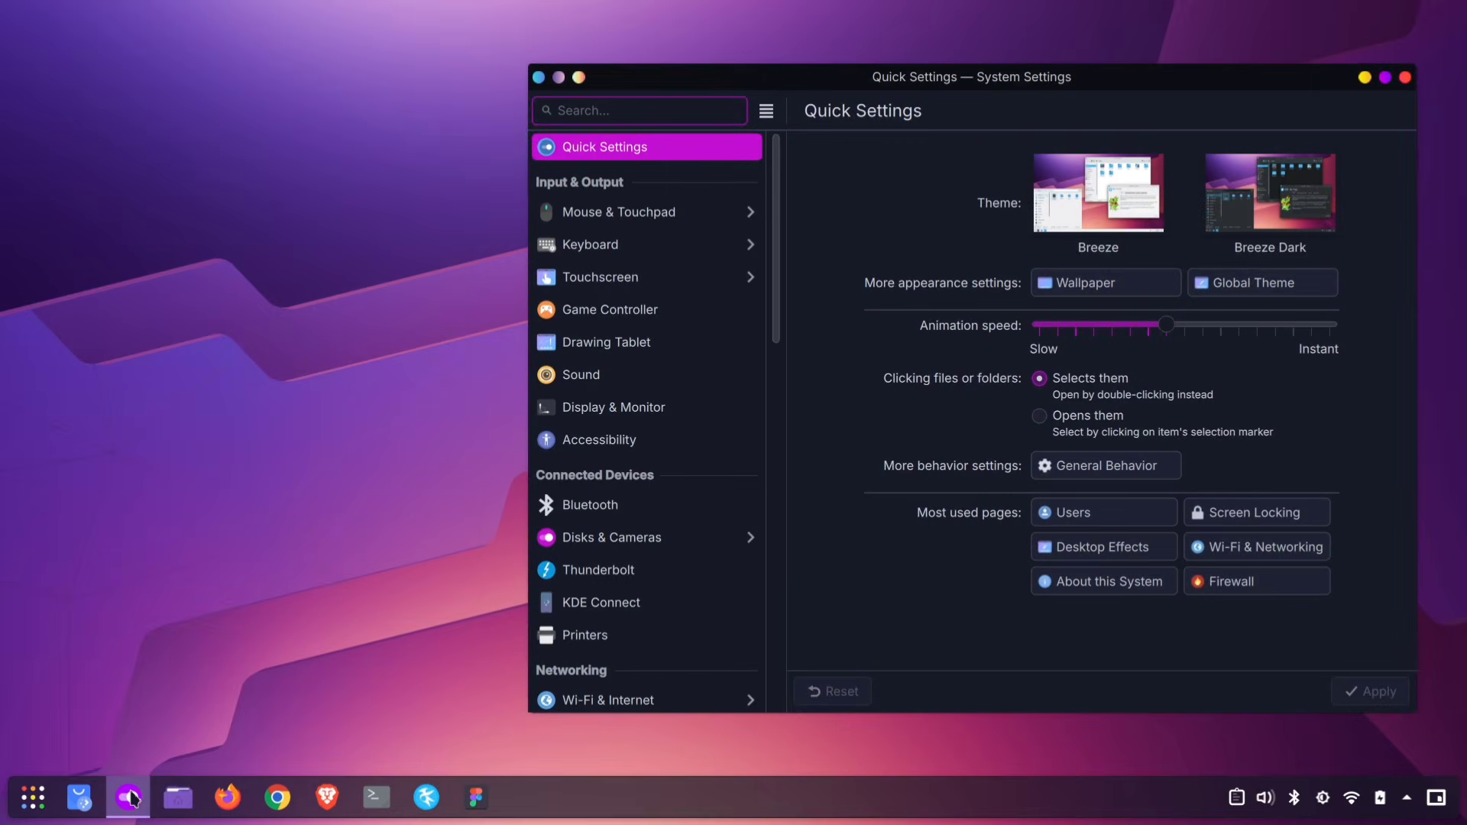
{"action": "scroll", "coordinate": [624, 457], "scroll_direction": "down", "scroll_amount": 10}
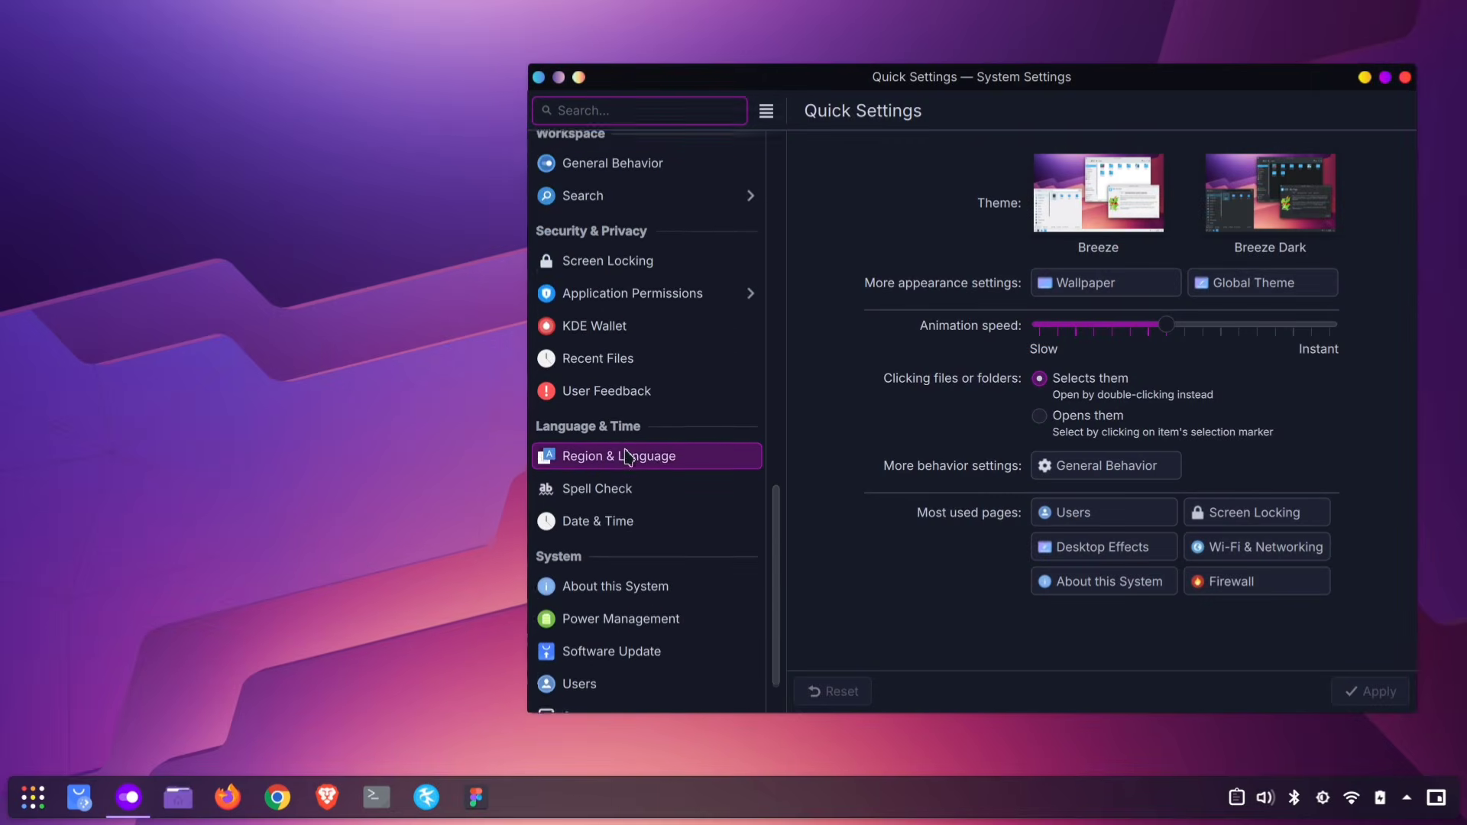
{"action": "scroll", "coordinate": [628, 457], "scroll_direction": "up", "scroll_amount": 10}
View the virtual desktops in the overview and switch back to Desktop 1
{"action": "key", "text": "super+w"}
{"action": "key", "text": "ctrl+super+Left"}
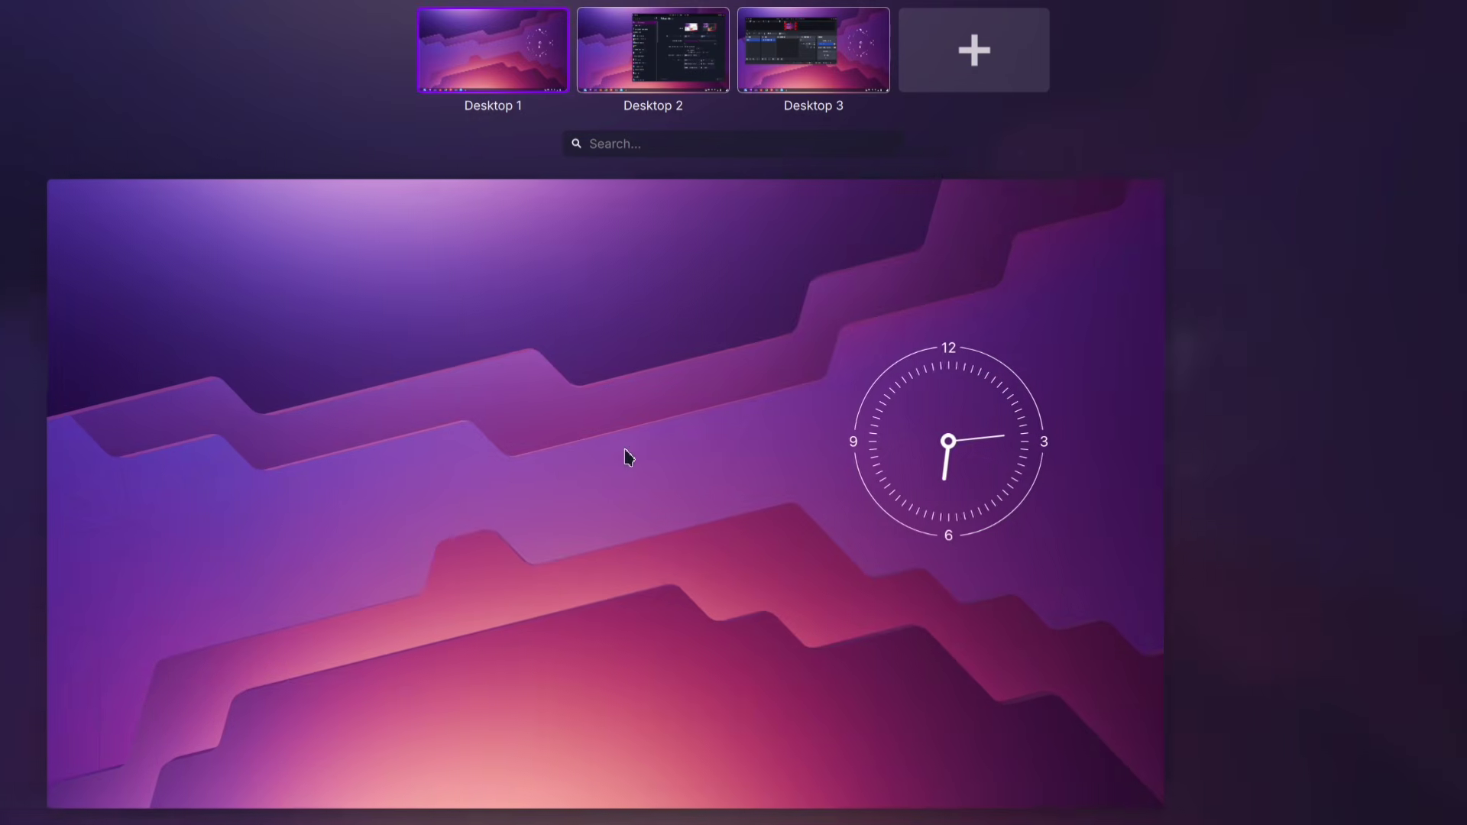
{"action": "key", "text": "super+w"}
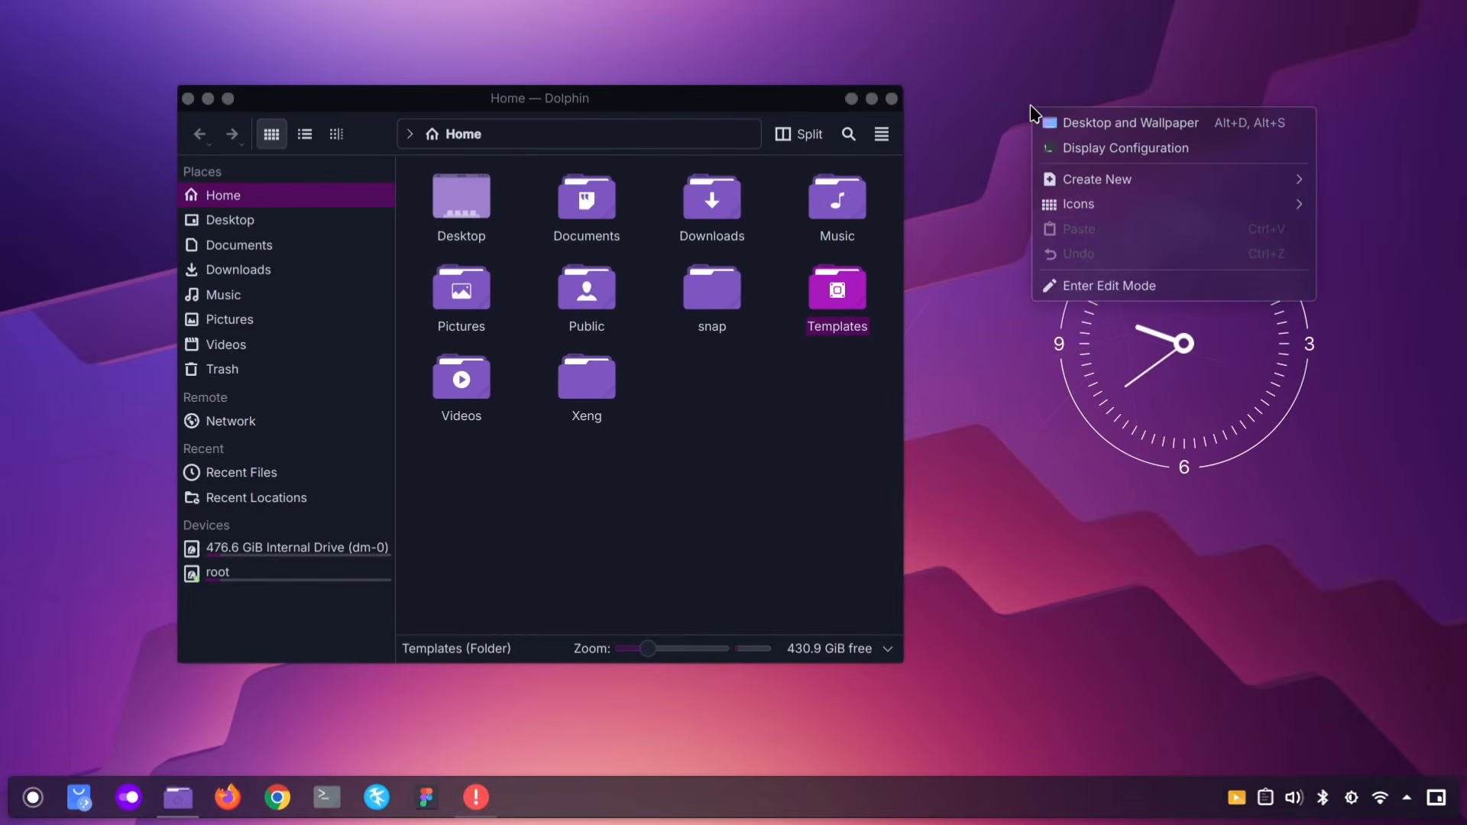
Inspect the context menu of the Templates folder in Dolphin and dismiss it
{"action": "left_click", "coordinate": [999, 197]}
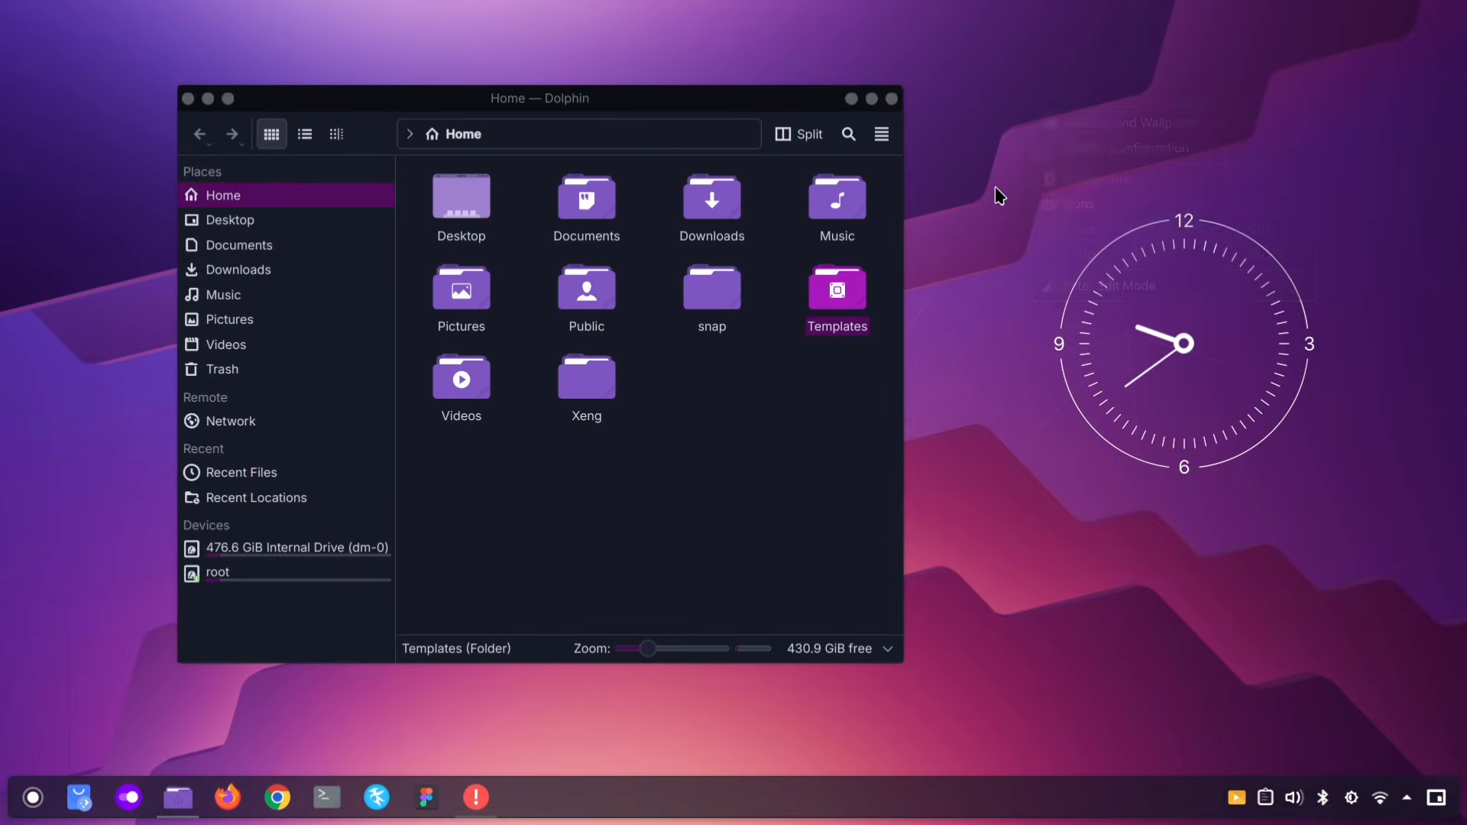
{"action": "right_click", "coordinate": [833, 287]}
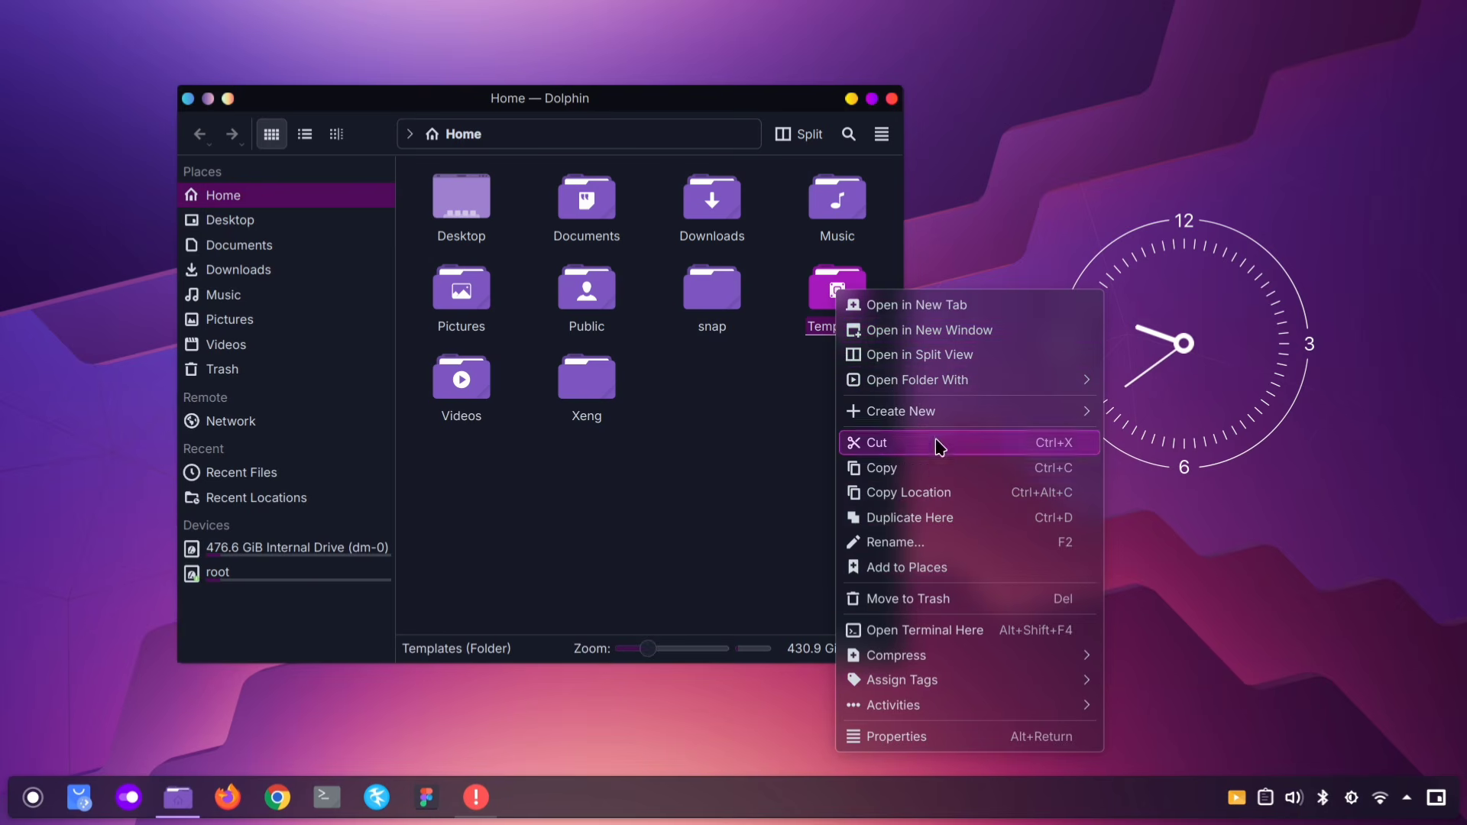
{"action": "left_click", "coordinate": [791, 398]}
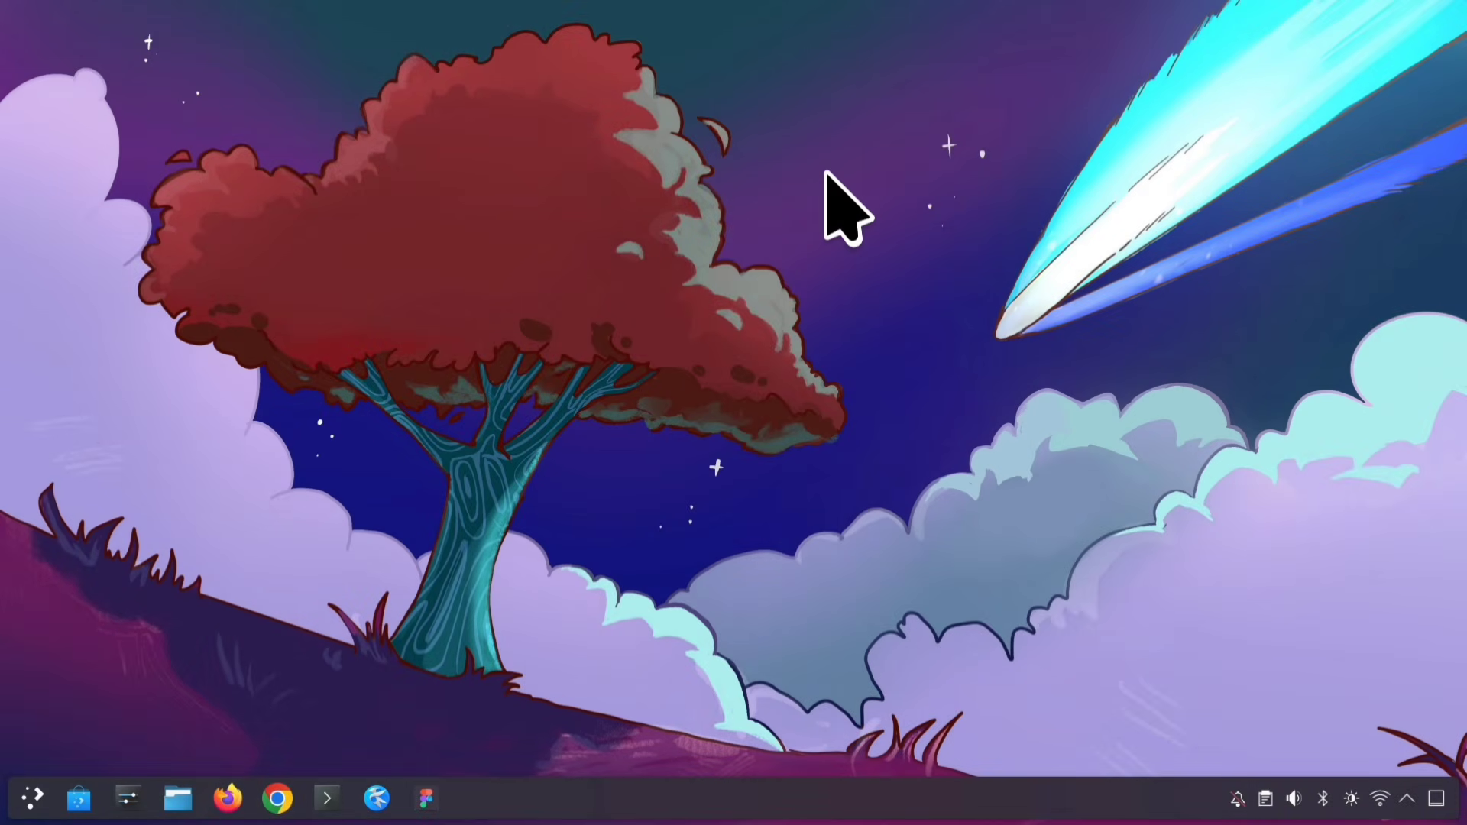
Set the desktop wallpaper to Nuvole and close the desktop folder settings
{"action": "right_click", "coordinate": [831, 183]}
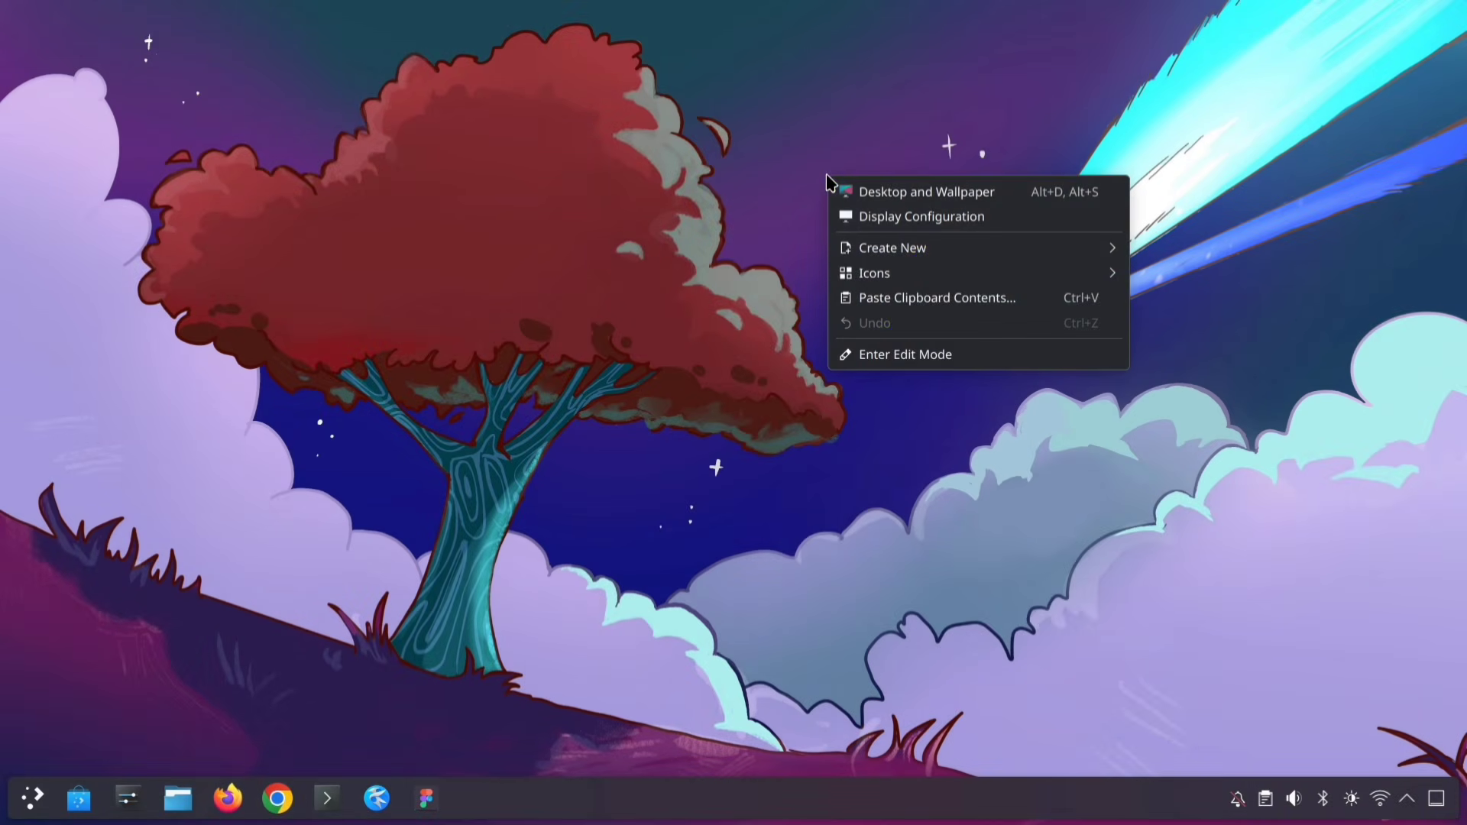
{"action": "left_click", "coordinate": [1015, 193]}
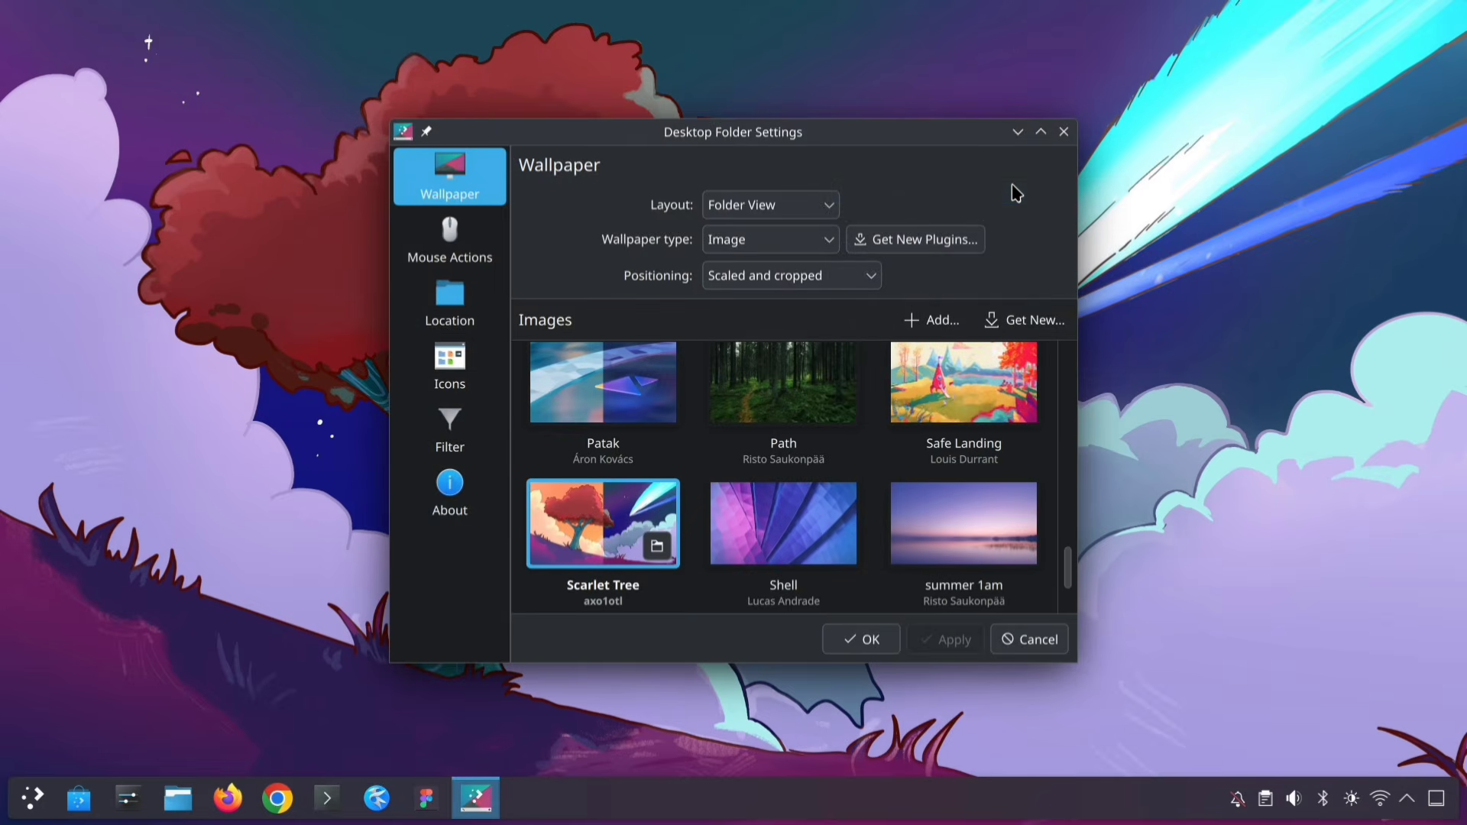
{"action": "scroll", "coordinate": [775, 473], "scroll_direction": "down", "scroll_amount": 2}
{"action": "scroll", "coordinate": [773, 474], "scroll_direction": "up", "scroll_amount": 7}
{"action": "left_click", "coordinate": [771, 478]}
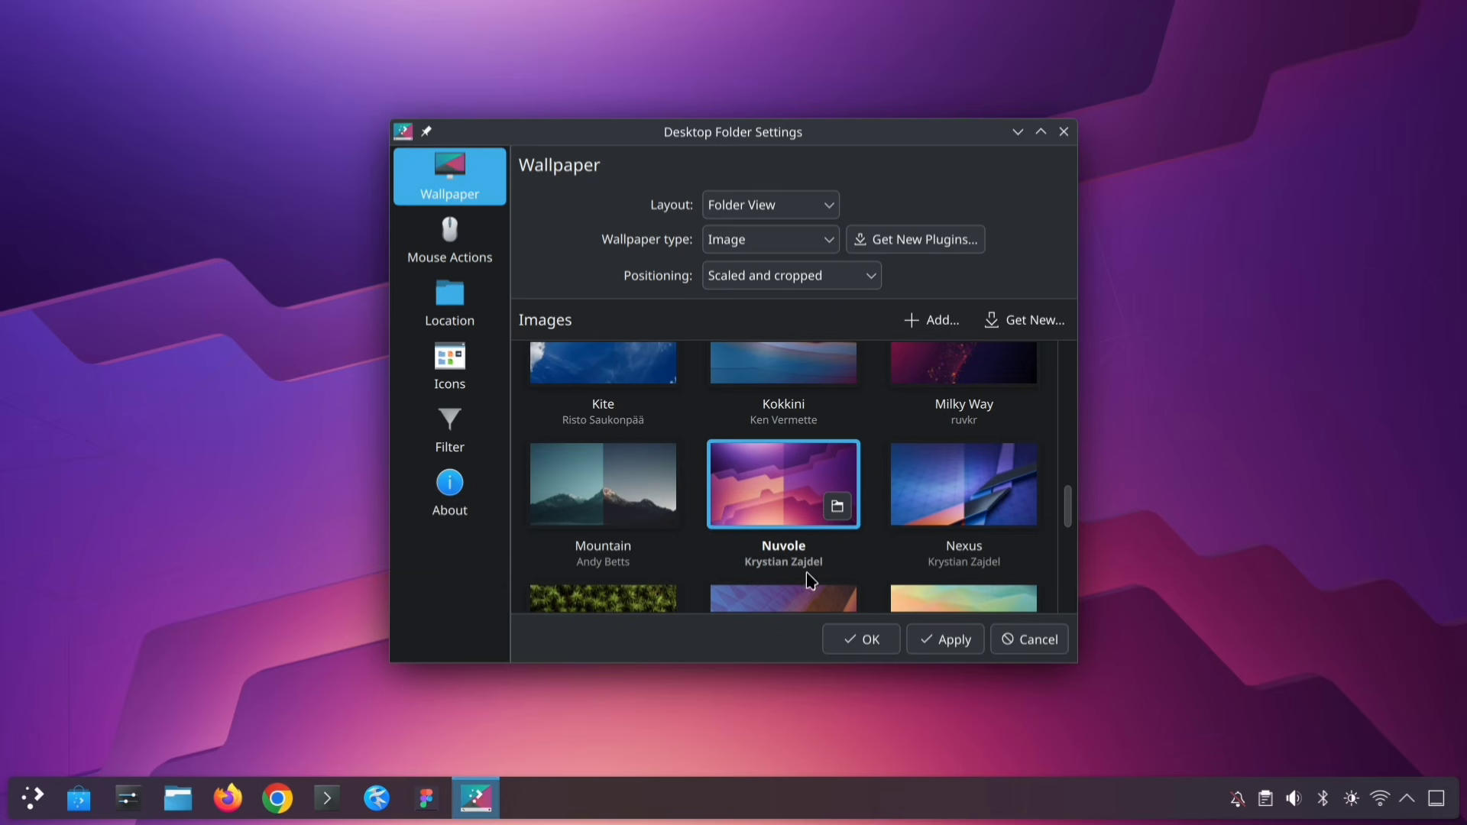
{"action": "left_click", "coordinate": [945, 641]}
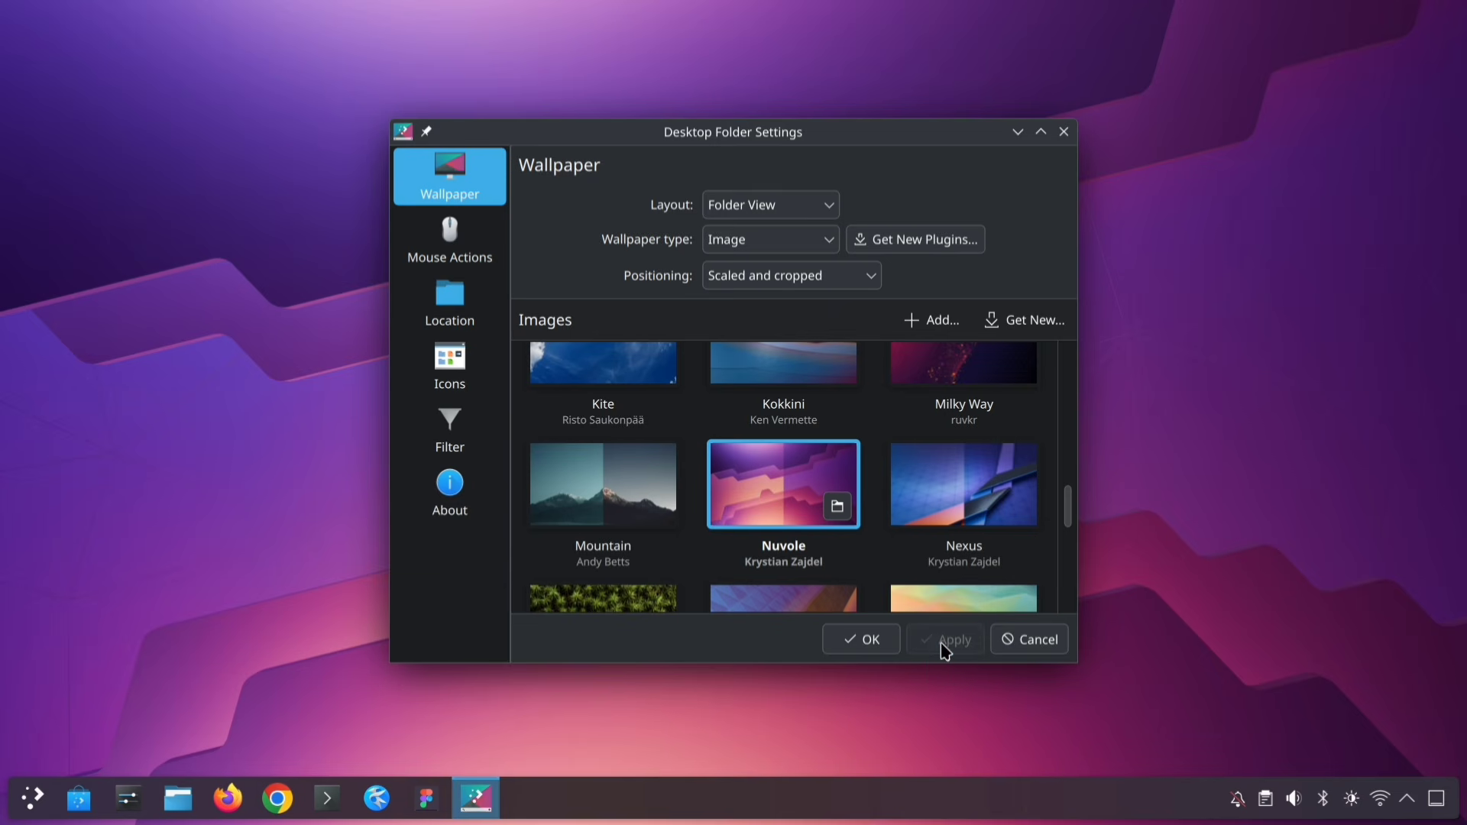
{"action": "left_click", "coordinate": [853, 642]}
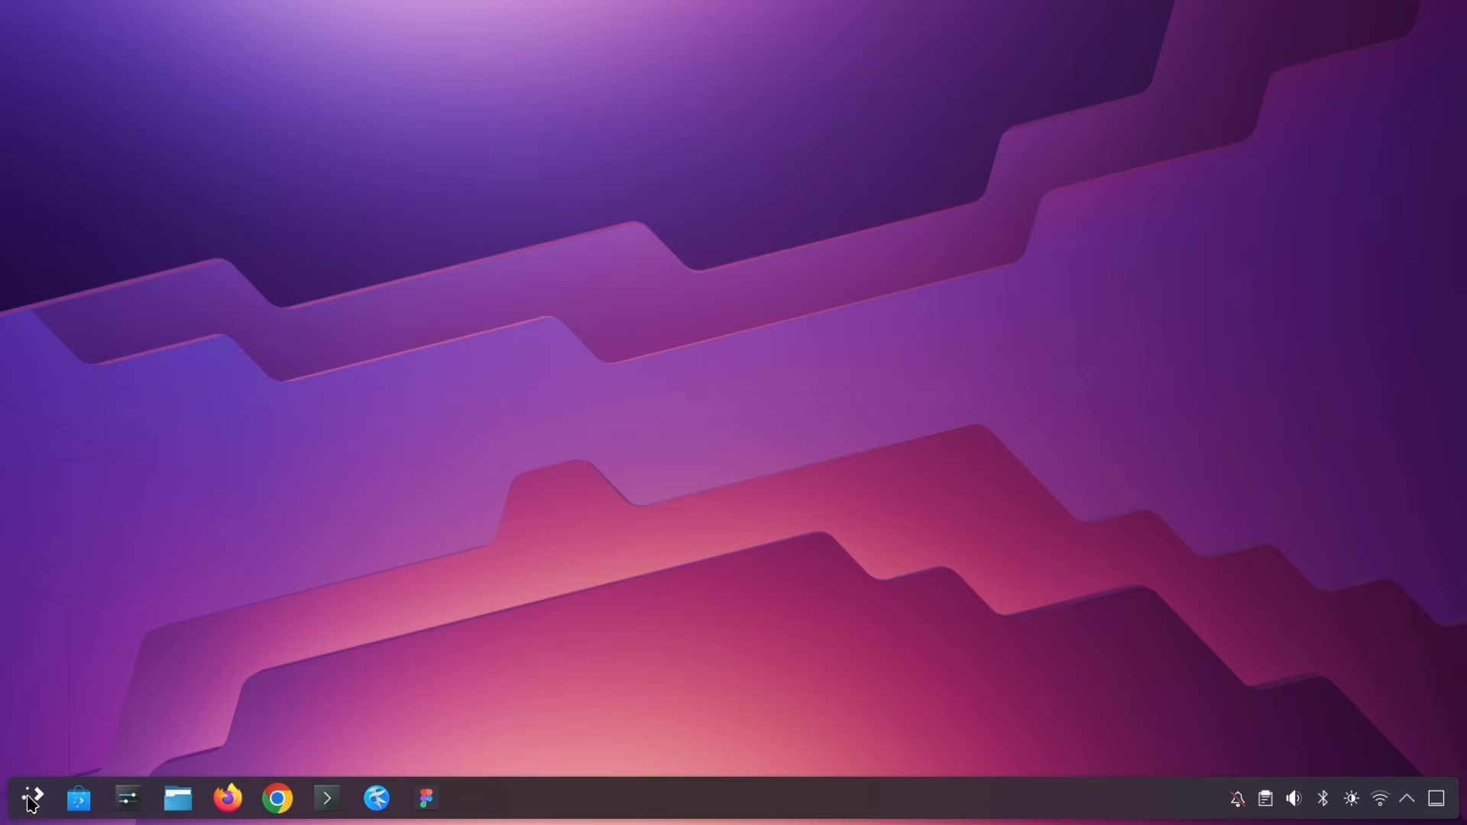
Set the lock screen wallpaper to Nuvole in the Screen Locking appearance settings, apply it and close System Settings
{"action": "key", "text": "super"}
{"action": "type", "text": "sc"}
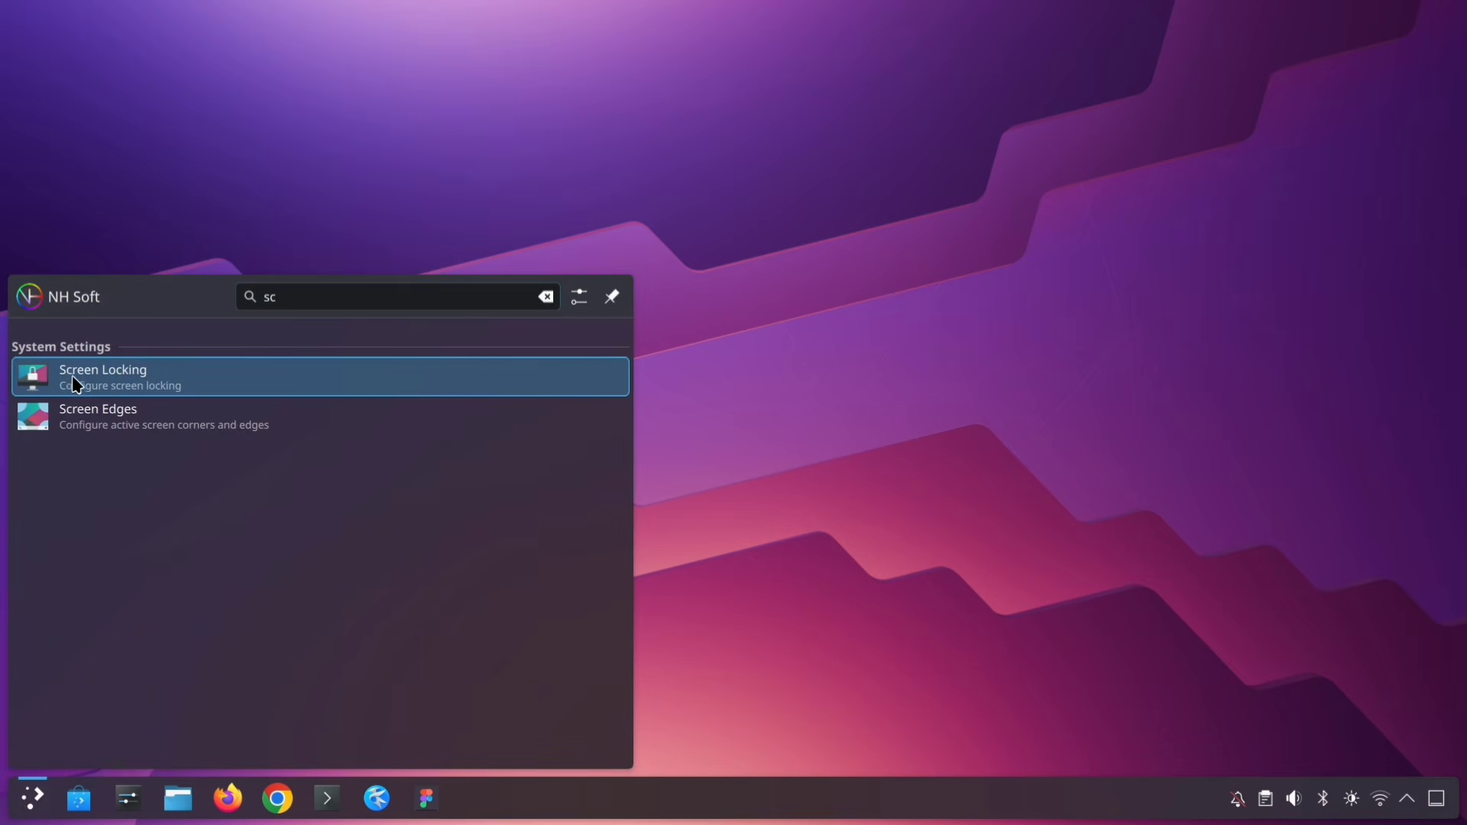
{"action": "left_click", "coordinate": [223, 373]}
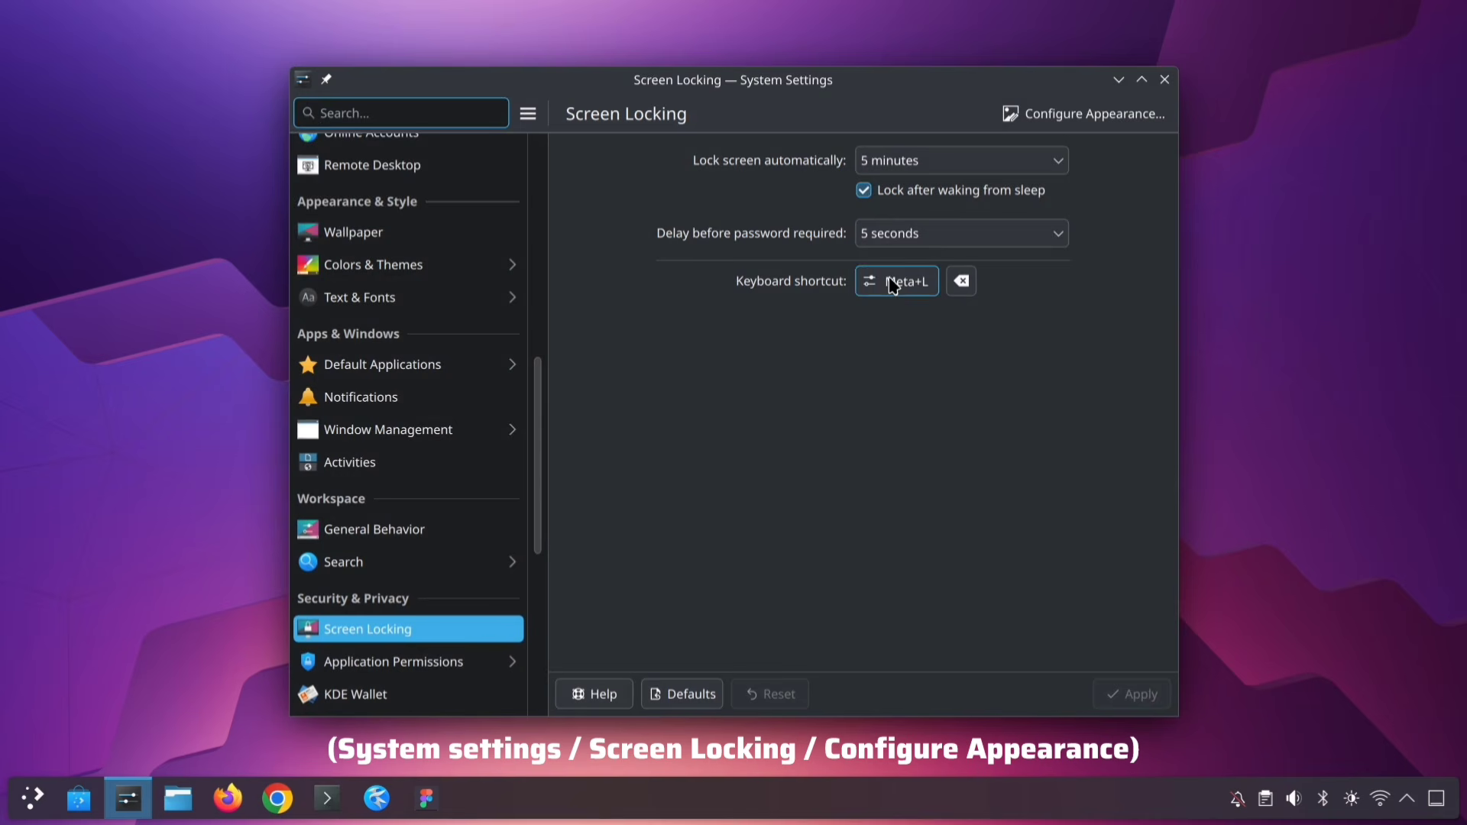
{"action": "left_click", "coordinate": [1099, 114]}
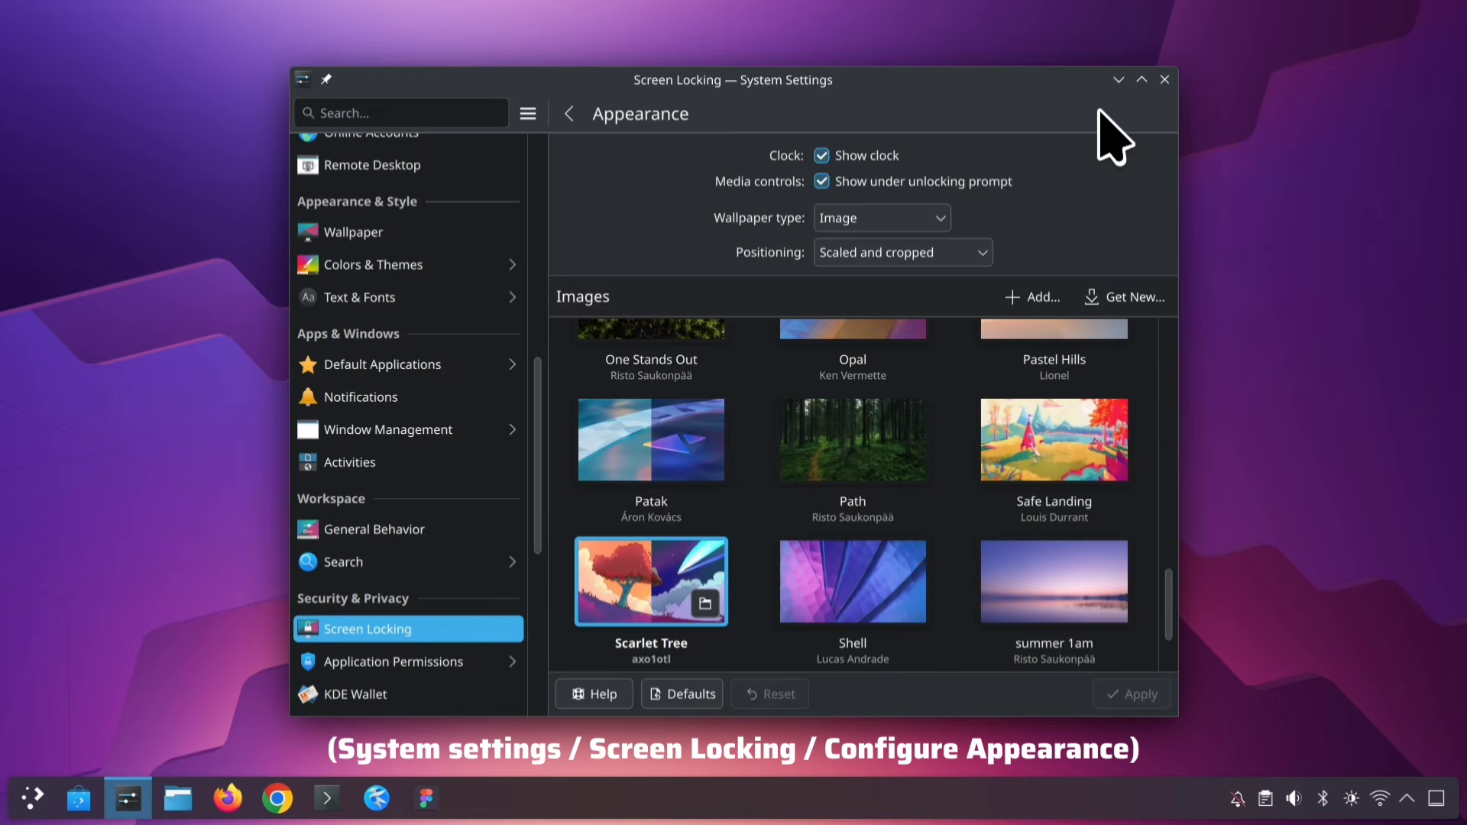
{"action": "scroll", "coordinate": [760, 502], "scroll_direction": "up", "scroll_amount": 5}
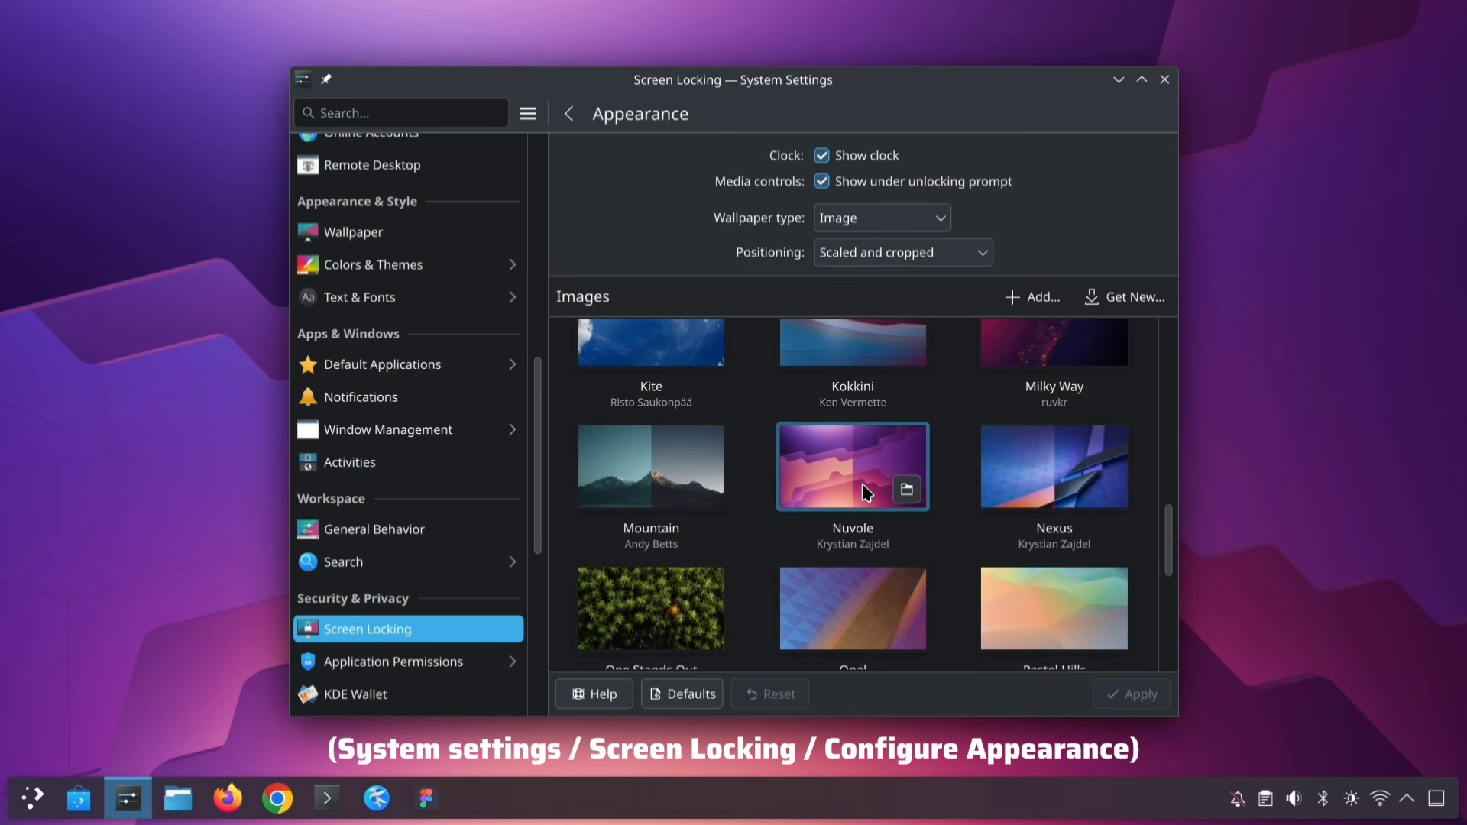
{"action": "left_click", "coordinate": [866, 491]}
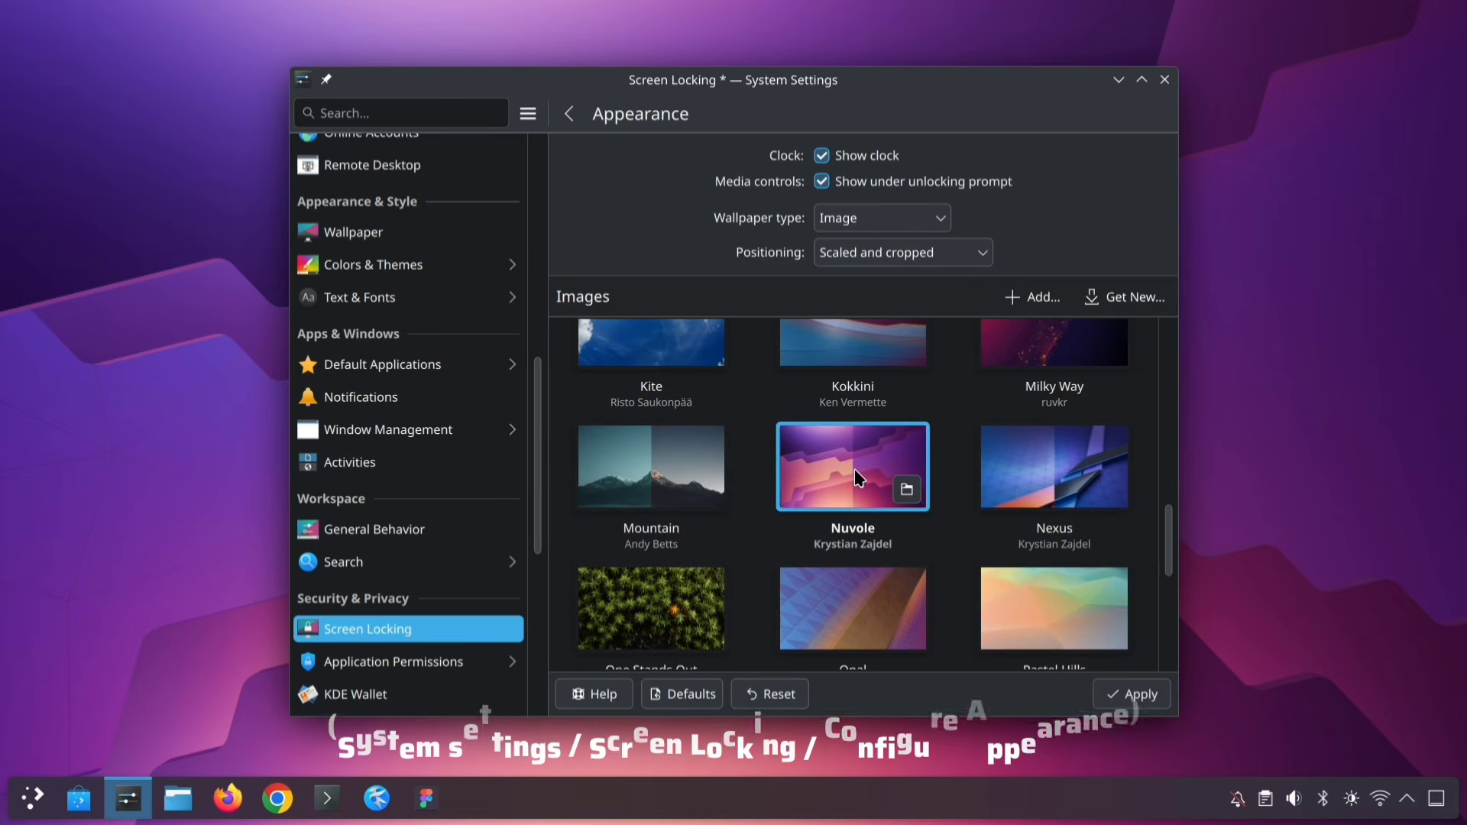
{"action": "left_click", "coordinate": [1123, 696]}
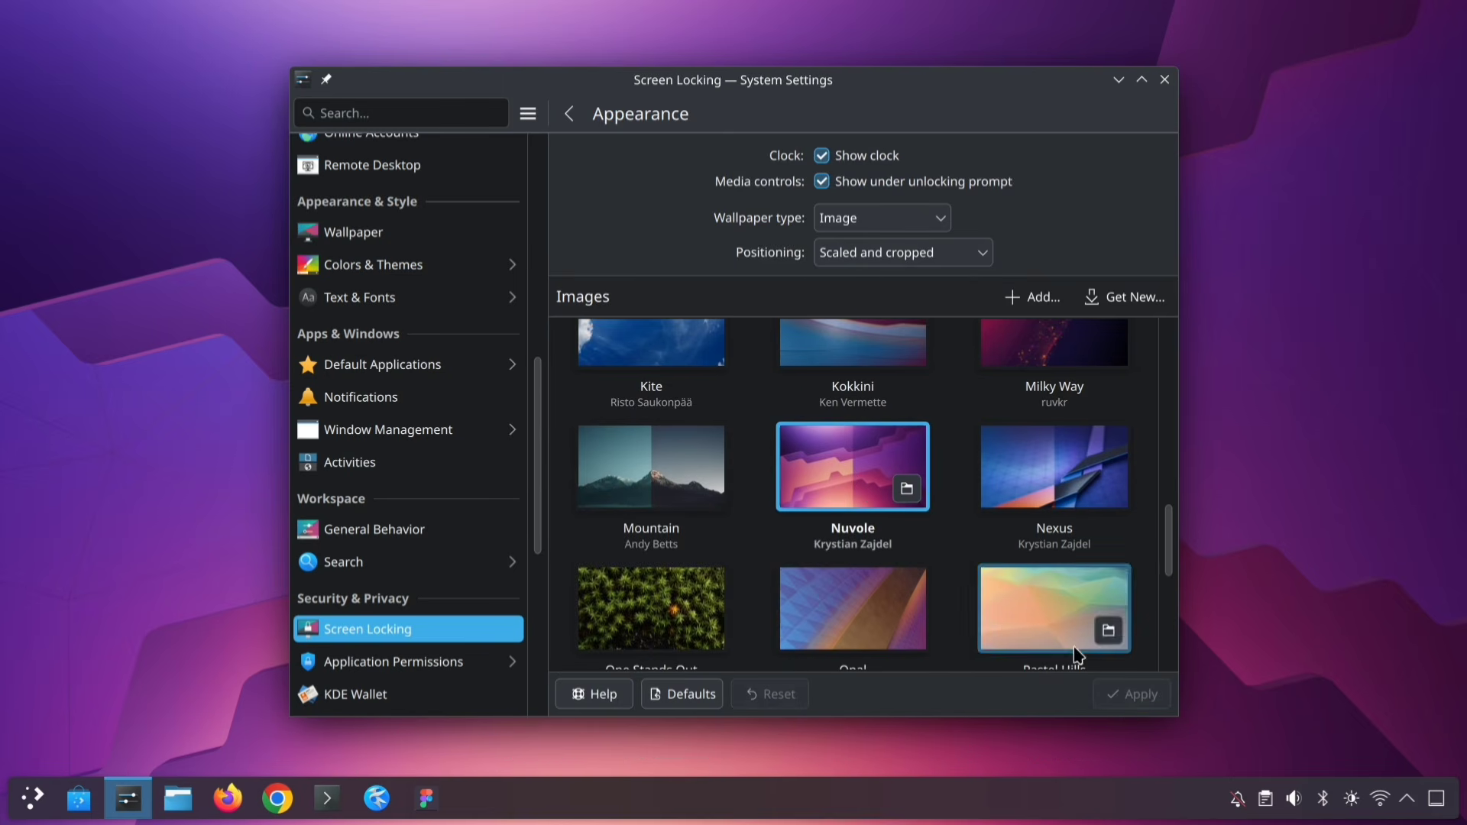
{"action": "left_click", "coordinate": [1166, 80]}
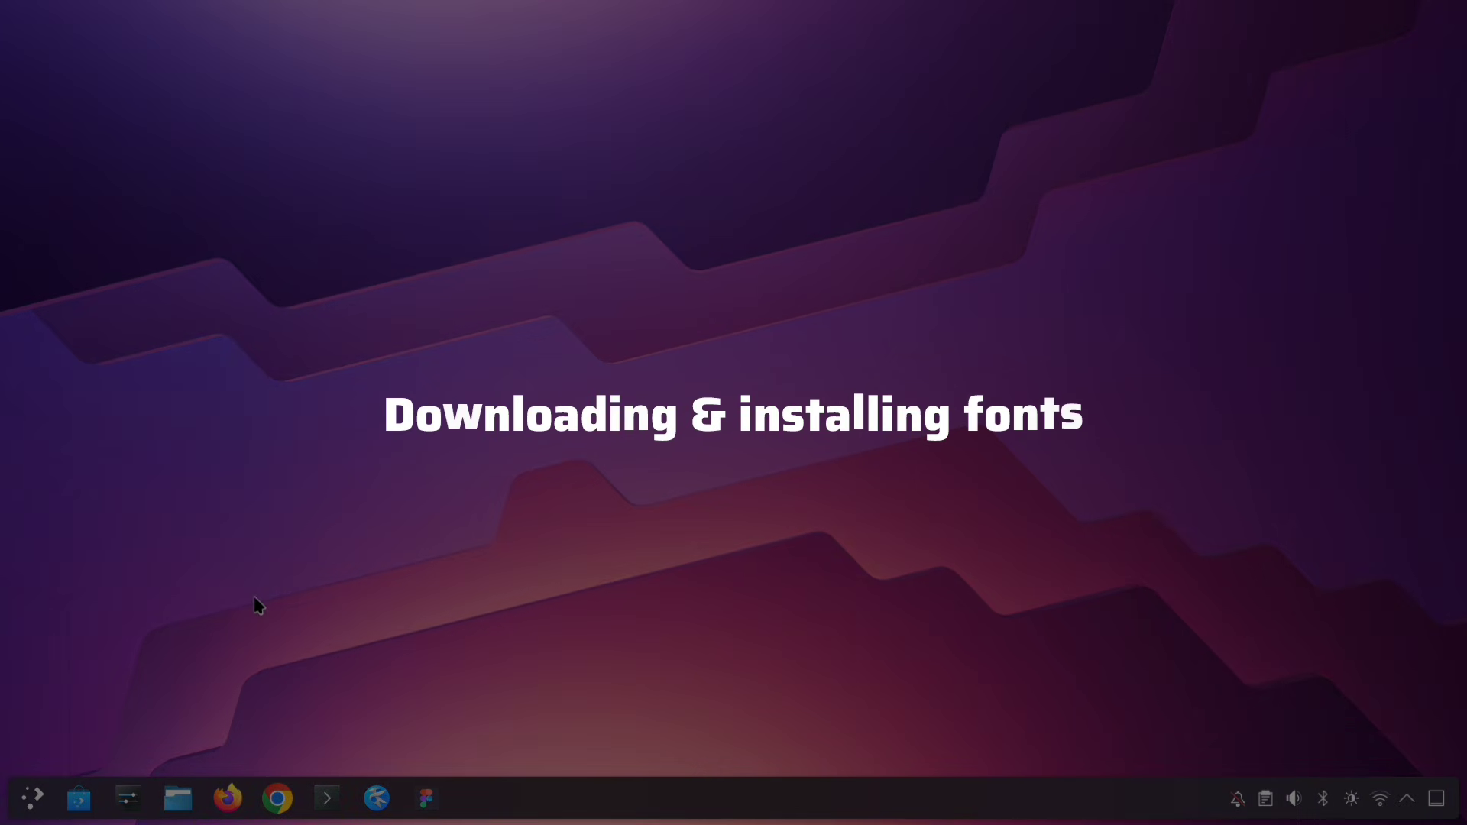
Go to fonts.google.com in Firefox and open the page of the Inter font
{"action": "left_click", "coordinate": [227, 799]}
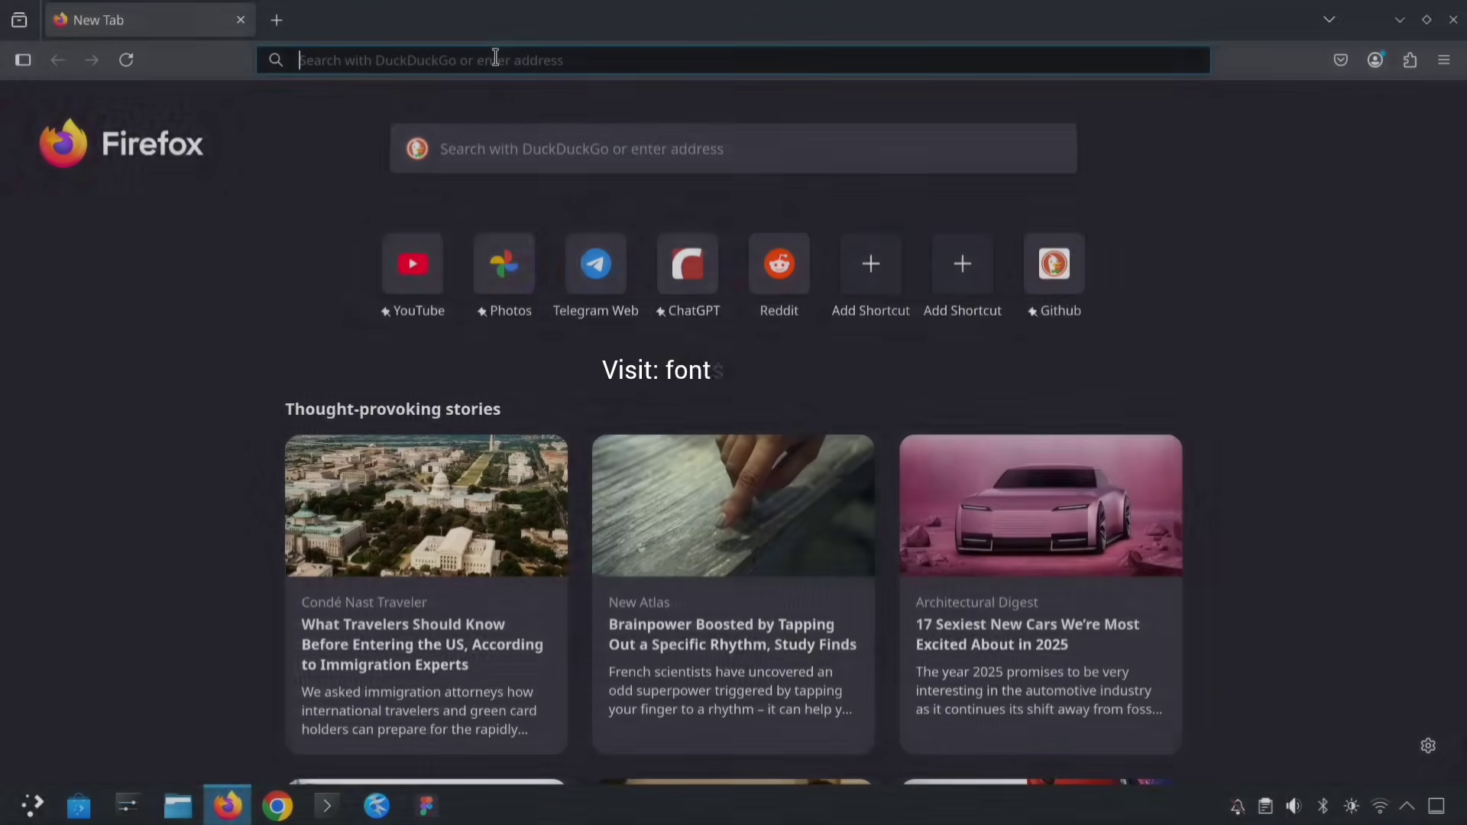
{"action": "type", "text": "fonts.google.com"}
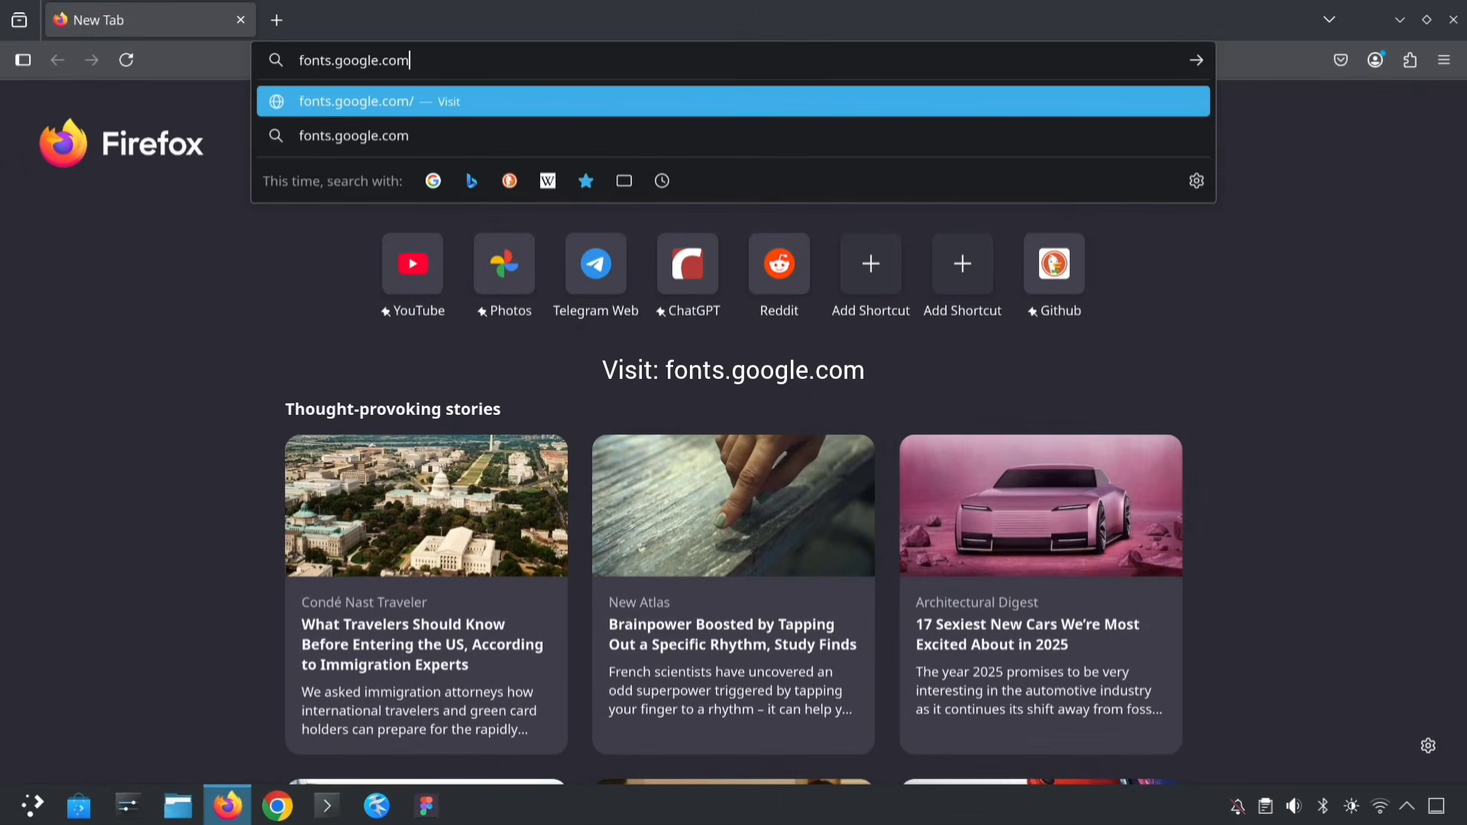
{"action": "key", "text": "Return"}
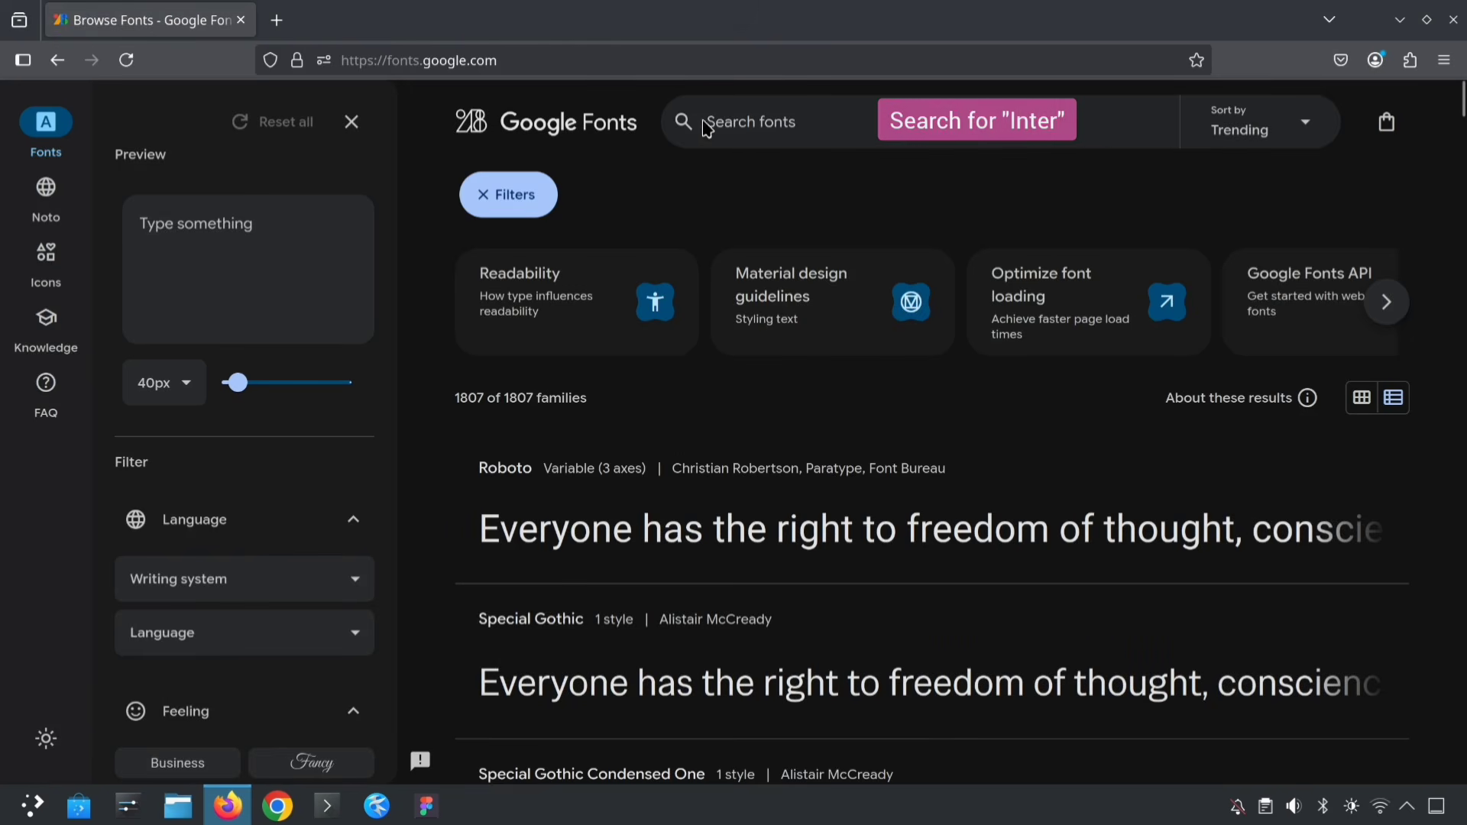
{"action": "type", "text": "inter"}
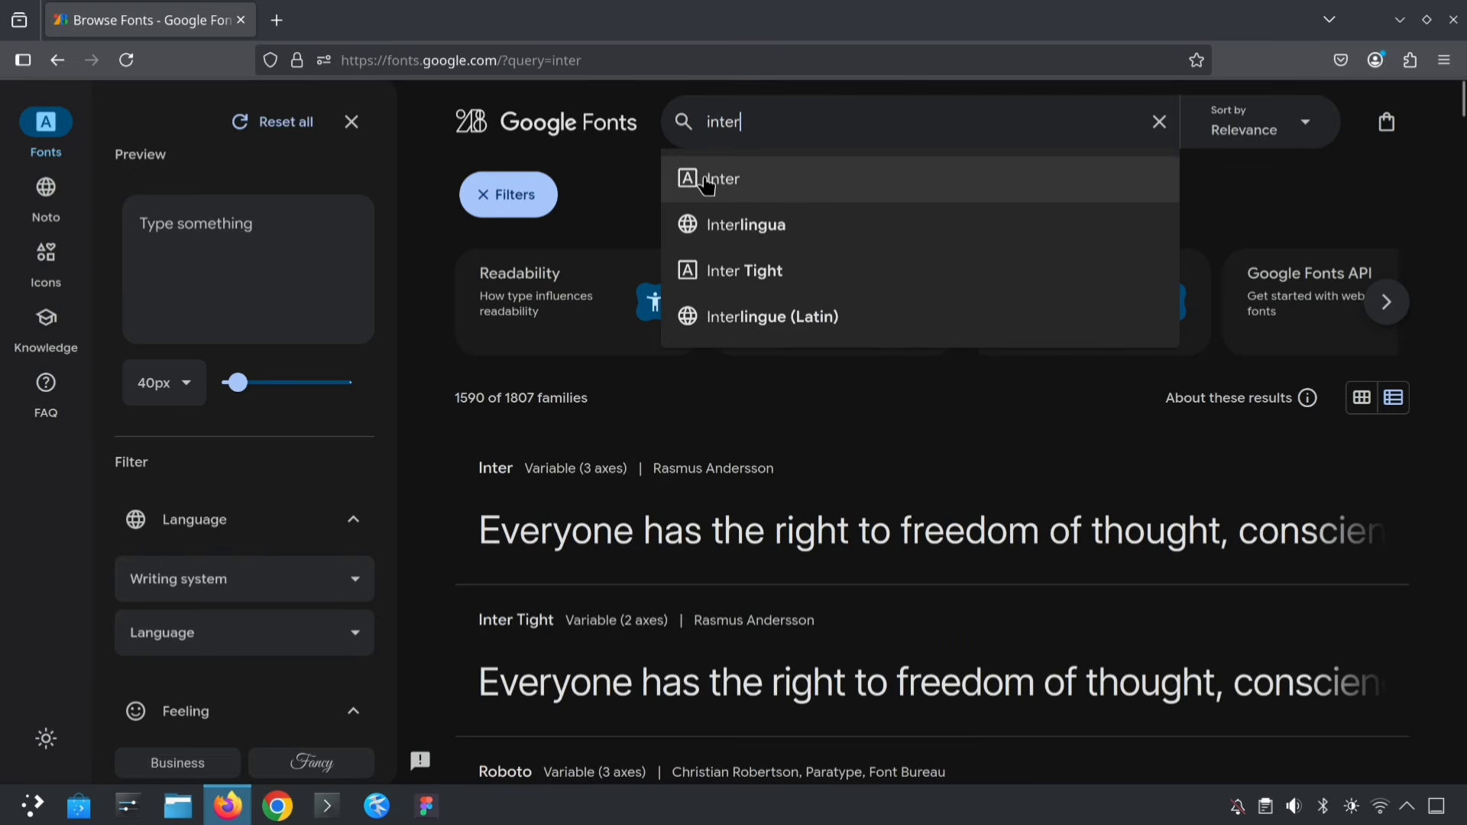
{"action": "left_click", "coordinate": [812, 186]}
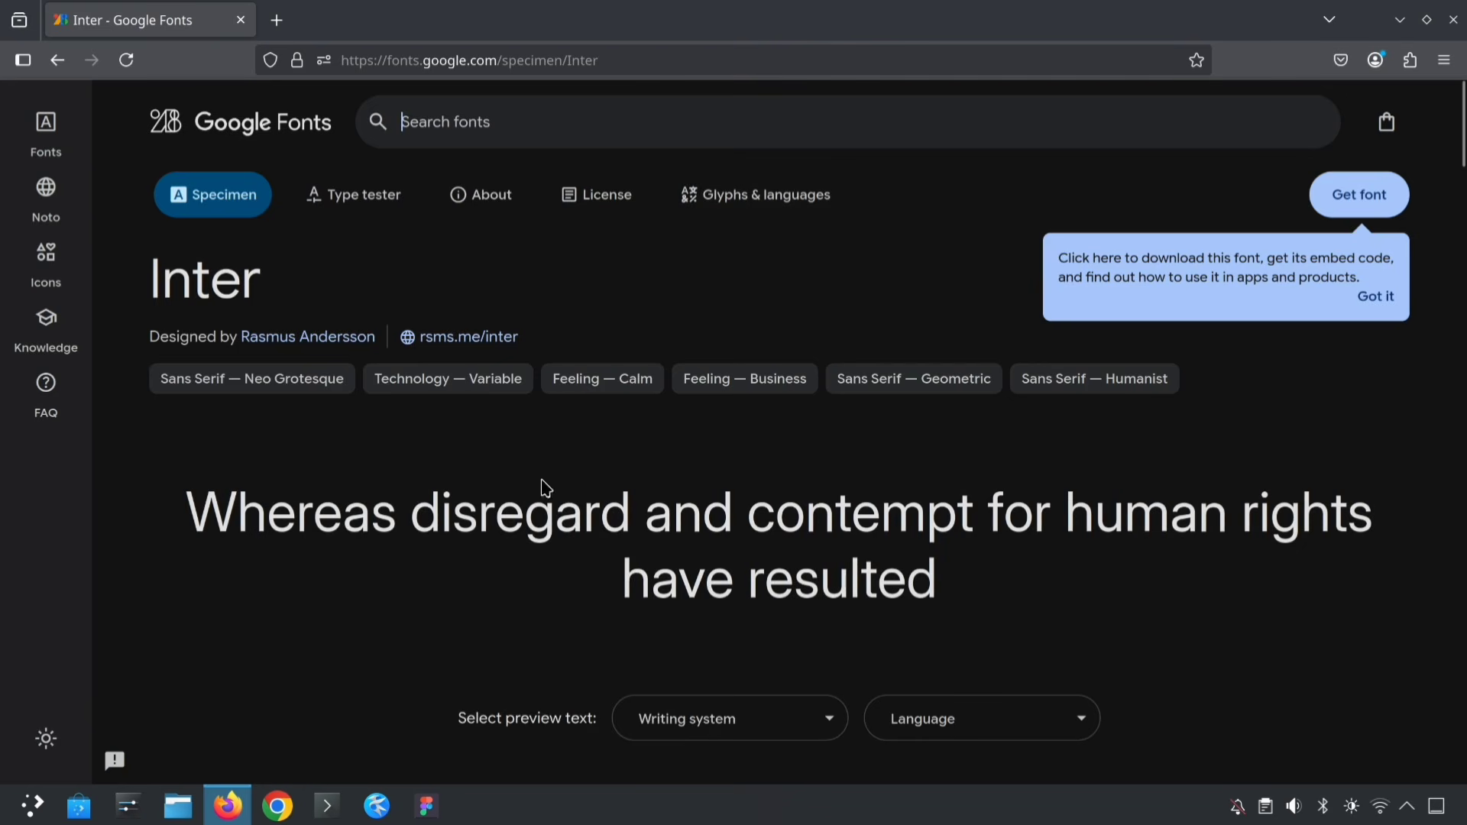
Get the Inter font family and download it as a zip archive
{"action": "scroll", "coordinate": [524, 476], "scroll_direction": "down", "scroll_amount": 3}
{"action": "scroll", "coordinate": [524, 475], "scroll_direction": "up", "scroll_amount": 2}
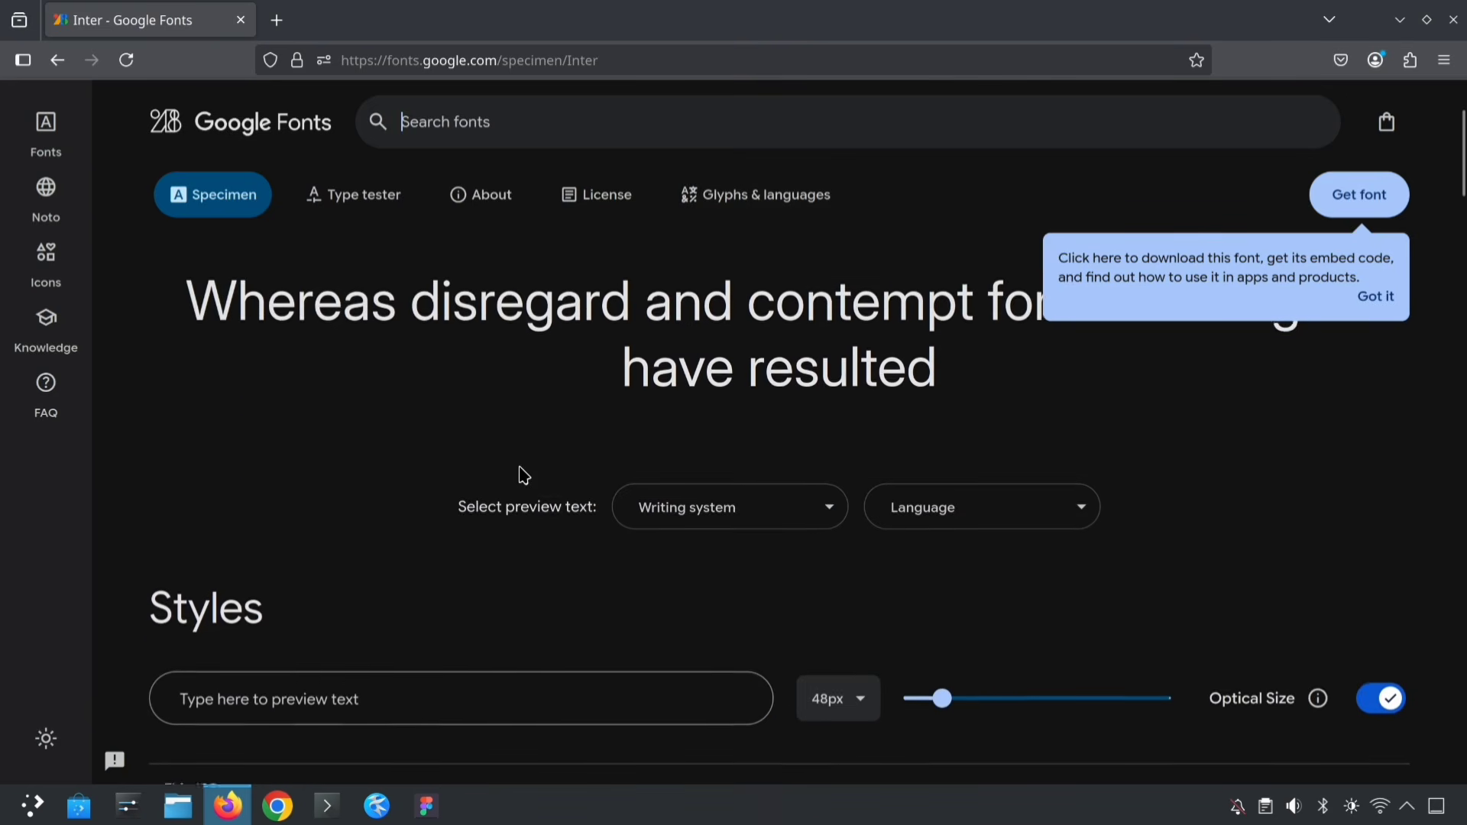
{"action": "scroll", "coordinate": [525, 475], "scroll_direction": "up", "scroll_amount": 1}
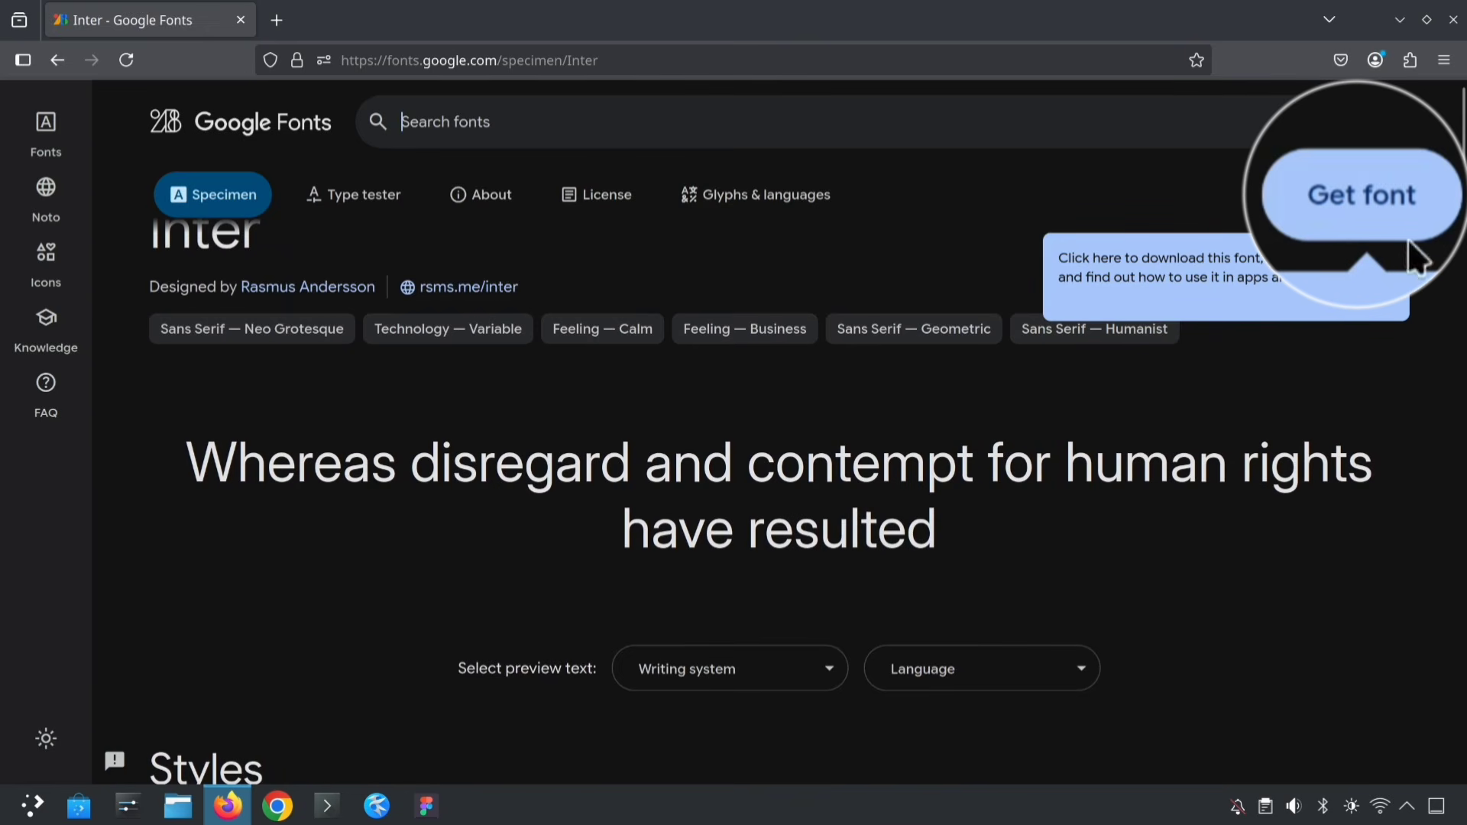
{"action": "left_click", "coordinate": [1383, 192]}
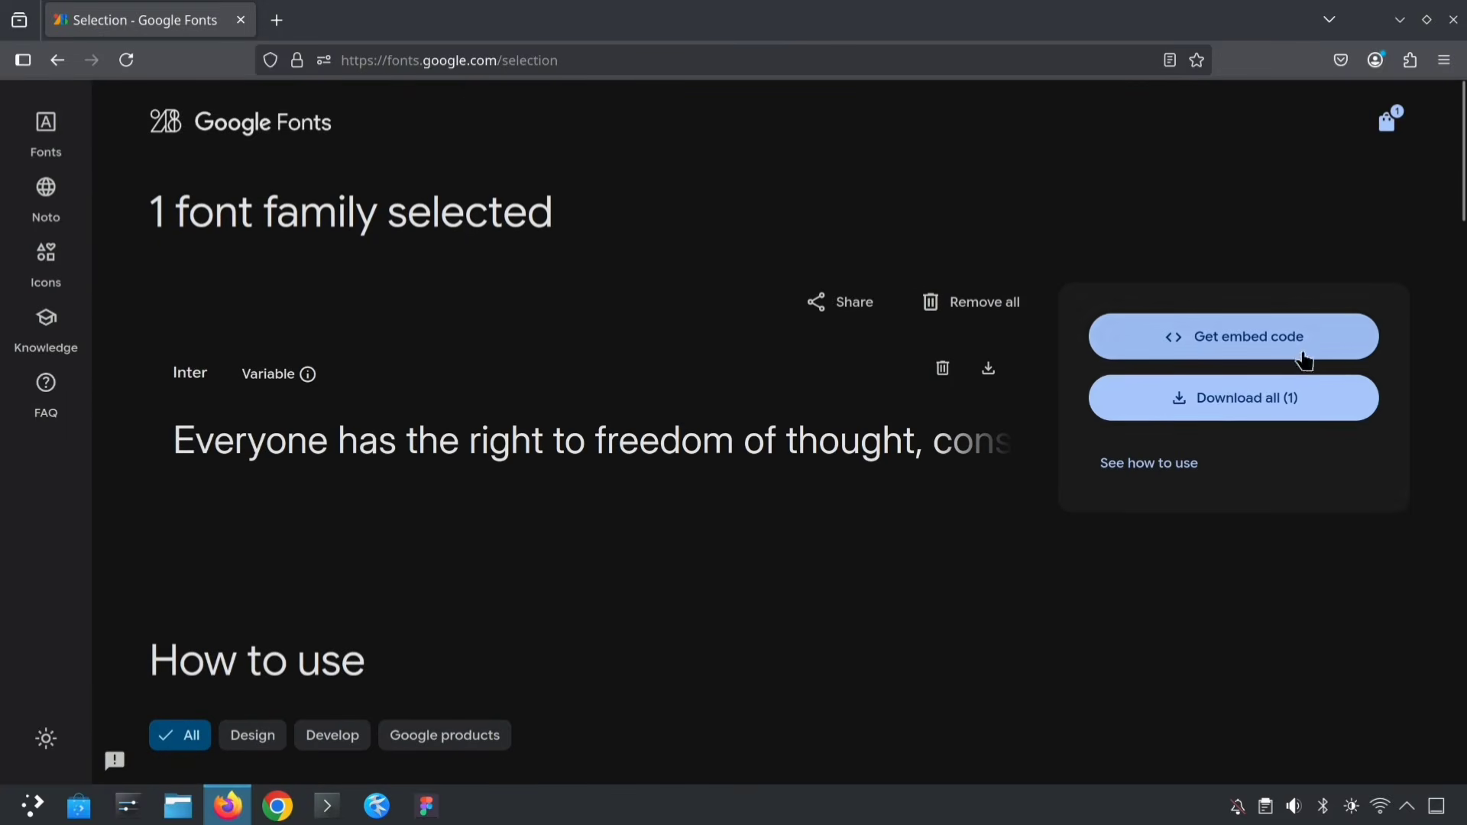
{"action": "left_click", "coordinate": [1188, 407]}
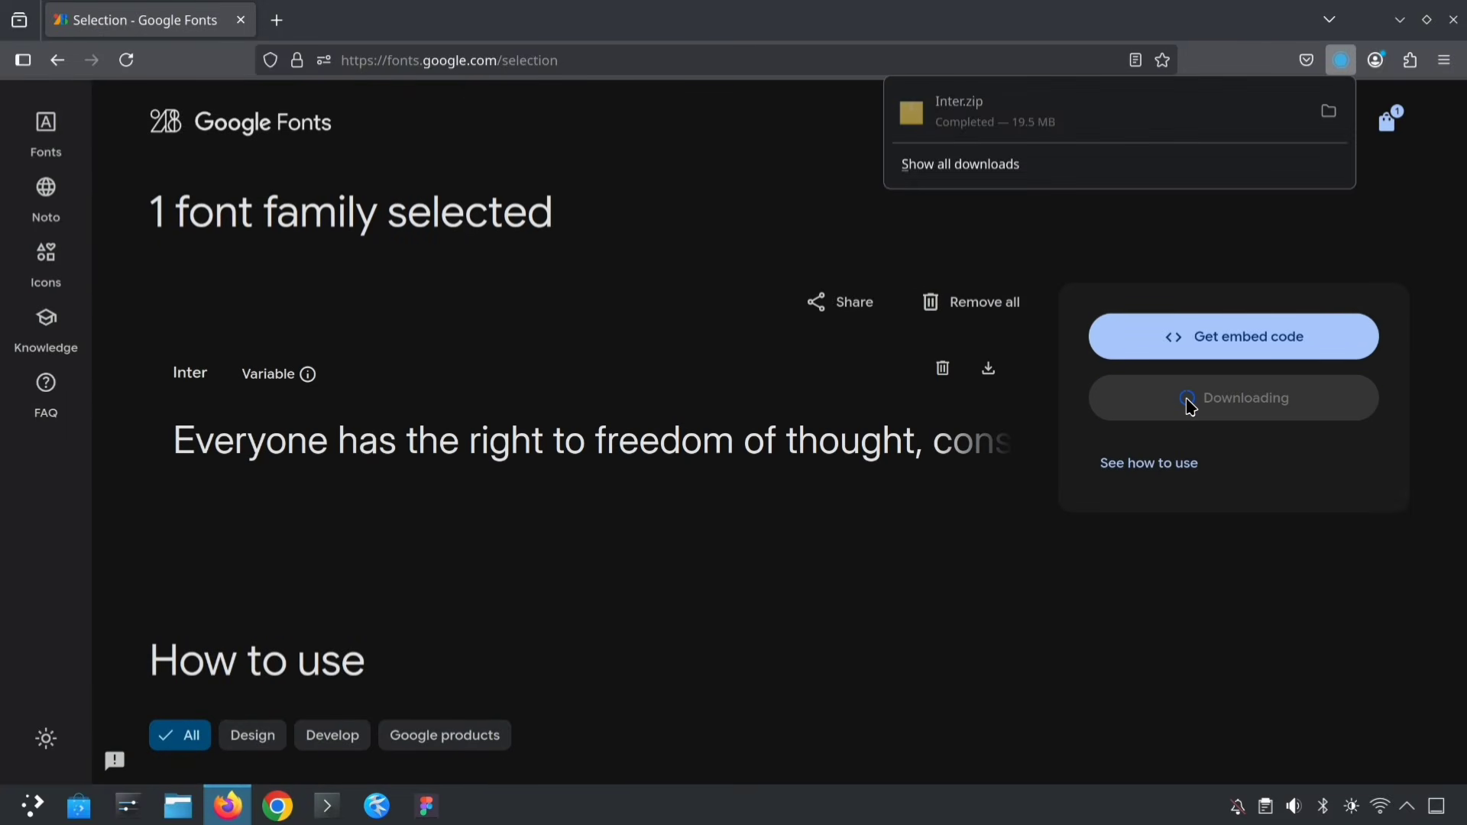
Minimize the browser and extract Inter.zip in place inside the Downloads folder in Dolphin
{"action": "left_click", "coordinate": [1400, 19]}
{"action": "left_click", "coordinate": [179, 799]}
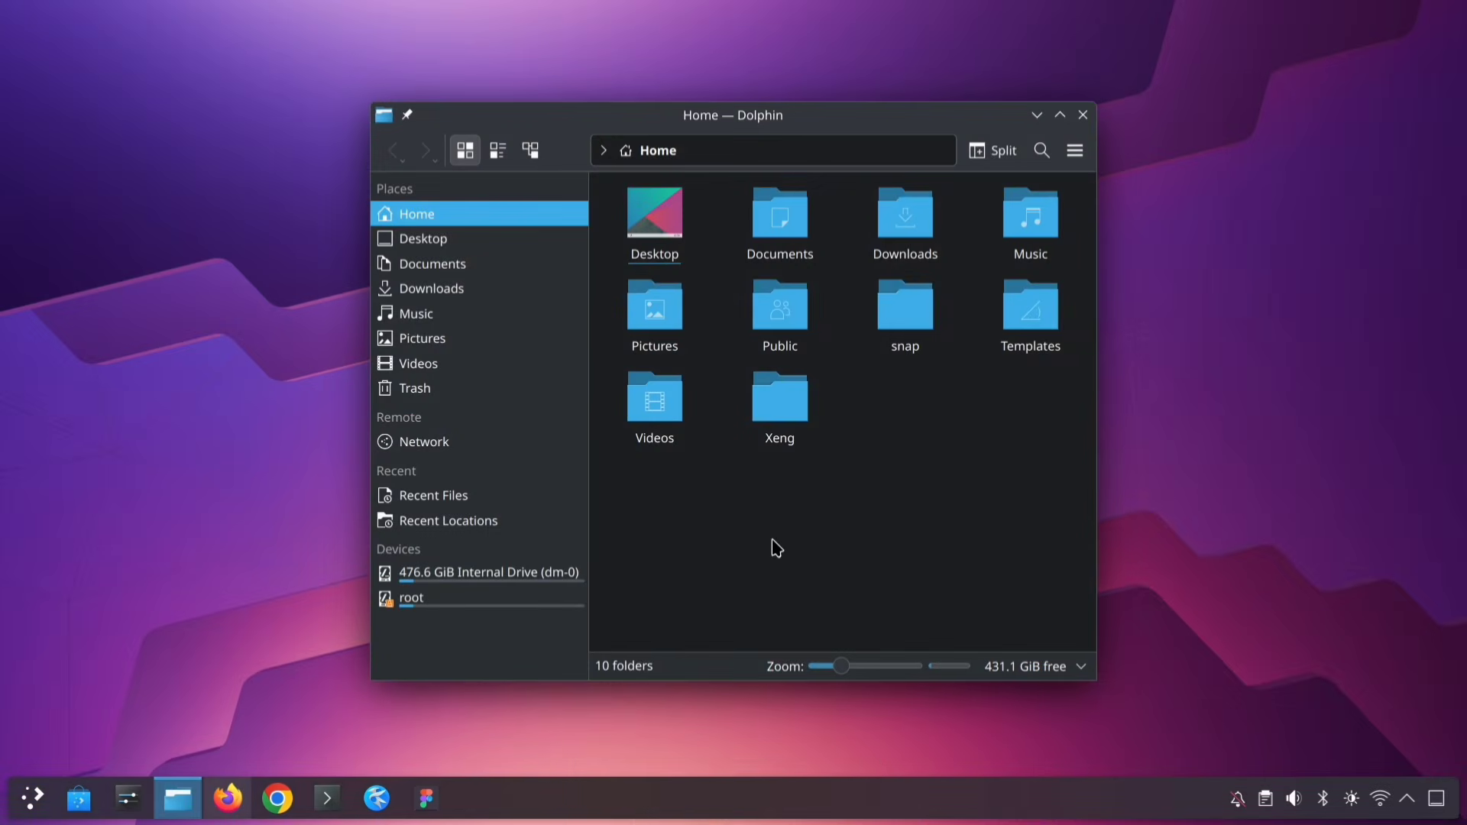
{"action": "left_click", "coordinate": [920, 228]}
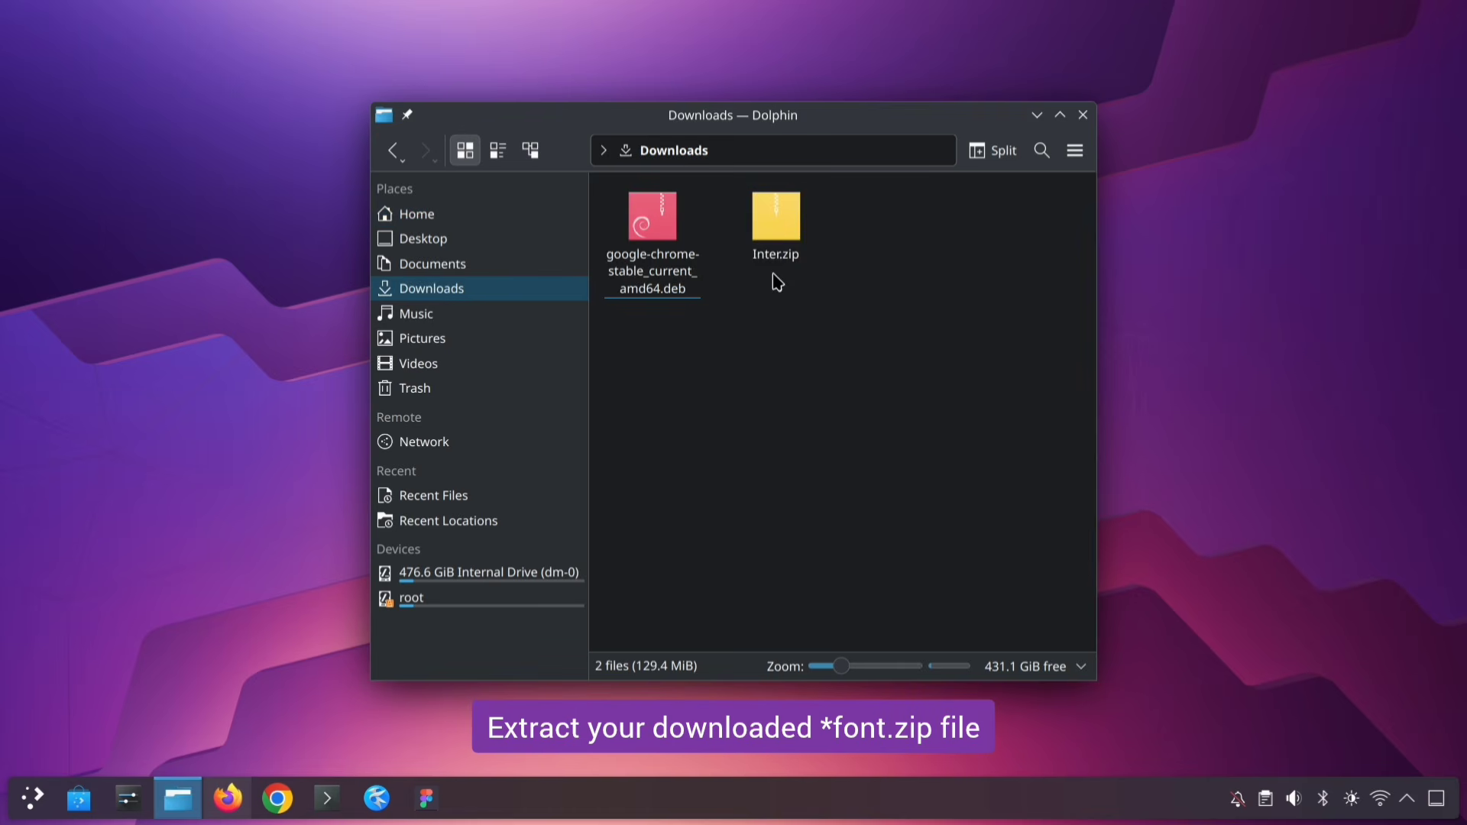
{"action": "left_click", "coordinate": [767, 226]}
{"action": "right_click", "coordinate": [767, 227]}
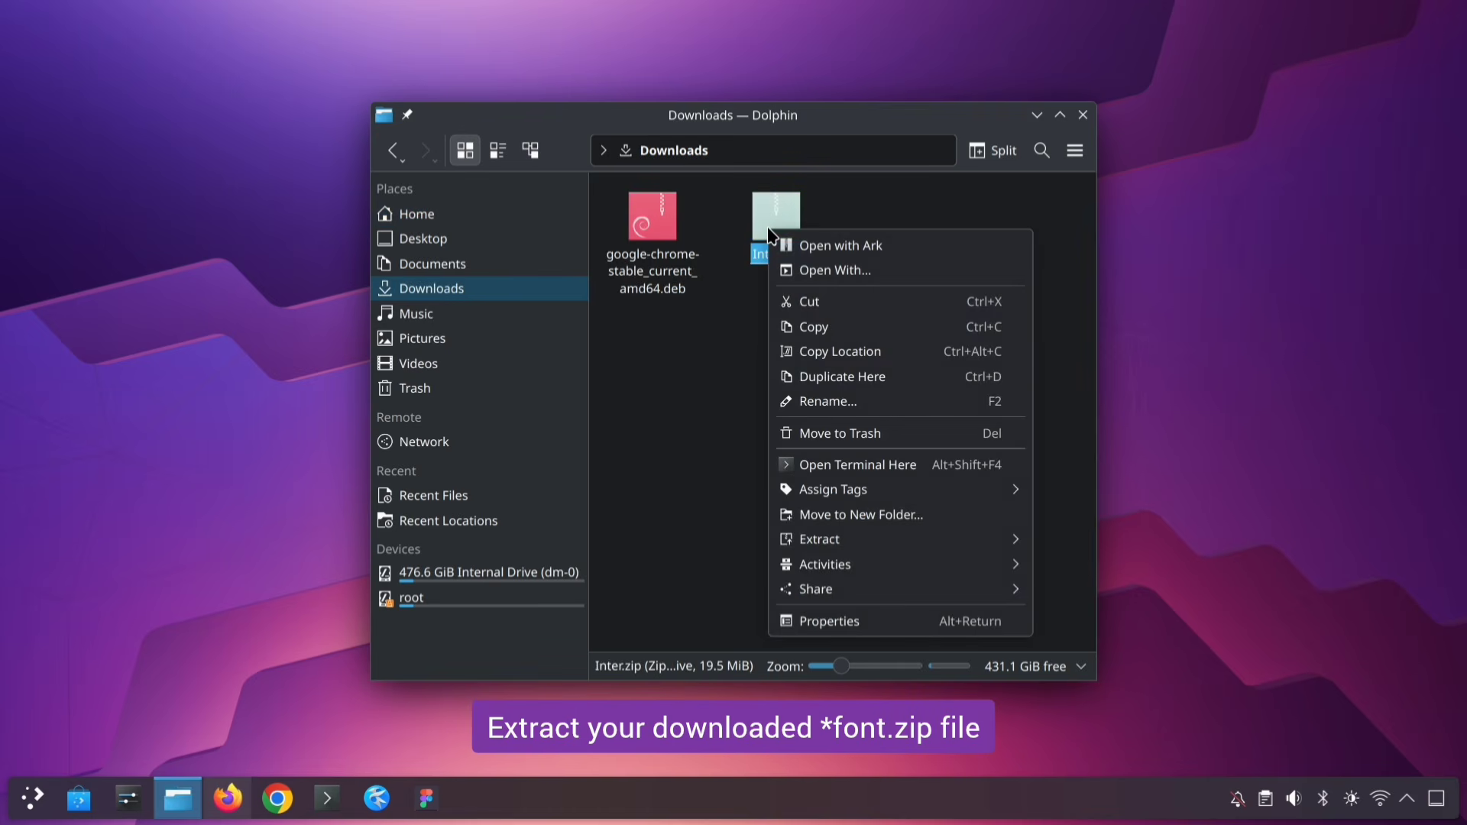
{"action": "mouse_move", "coordinate": [869, 541]}
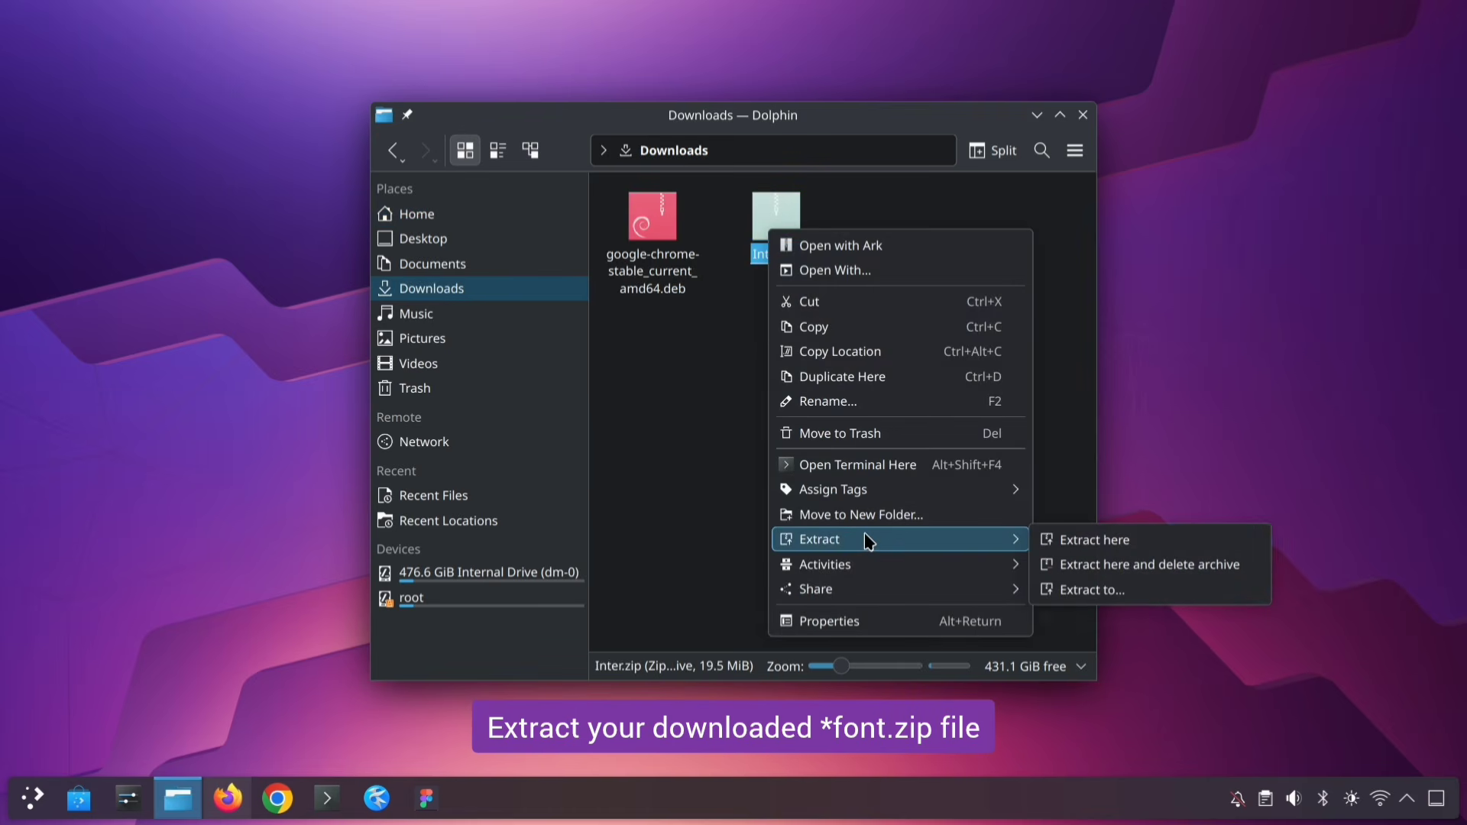
{"action": "left_click", "coordinate": [1068, 540]}
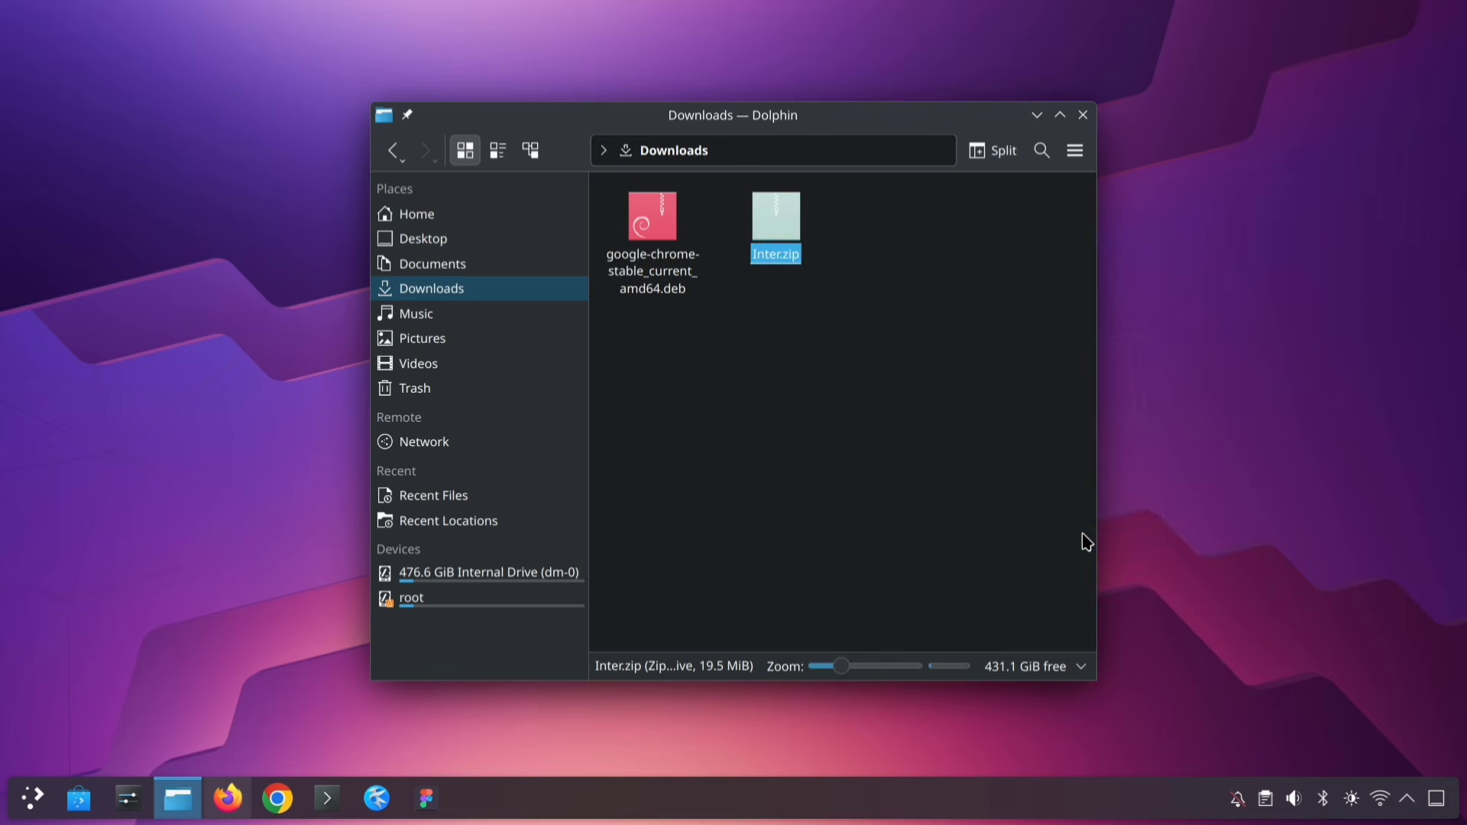
Install Inter-VariableFont_opsz,wght.ttf from the extracted Inter folder system-wide and close the font viewer
{"action": "double_click", "coordinate": [657, 225]}
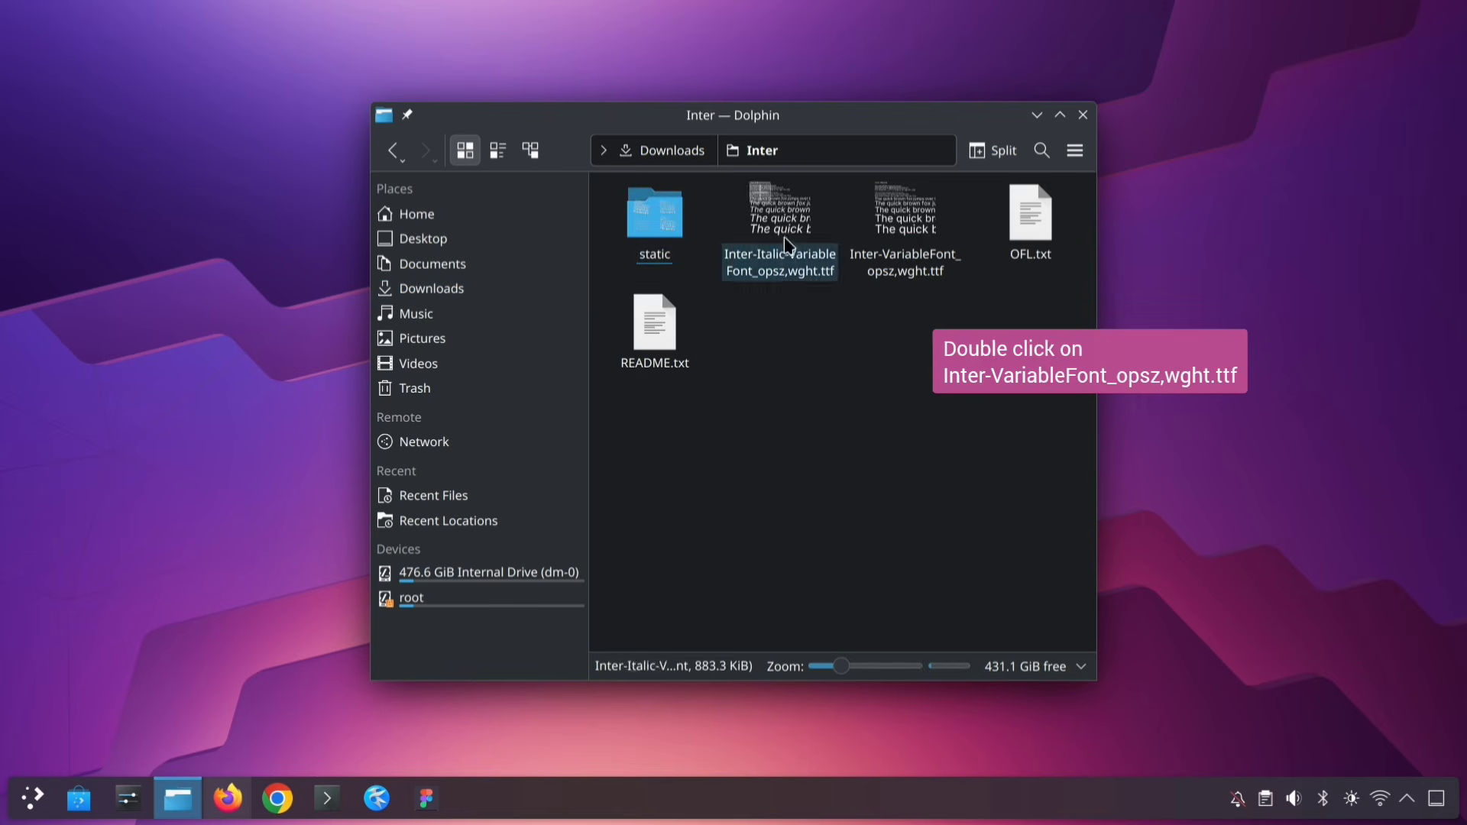
{"action": "double_click", "coordinate": [883, 231]}
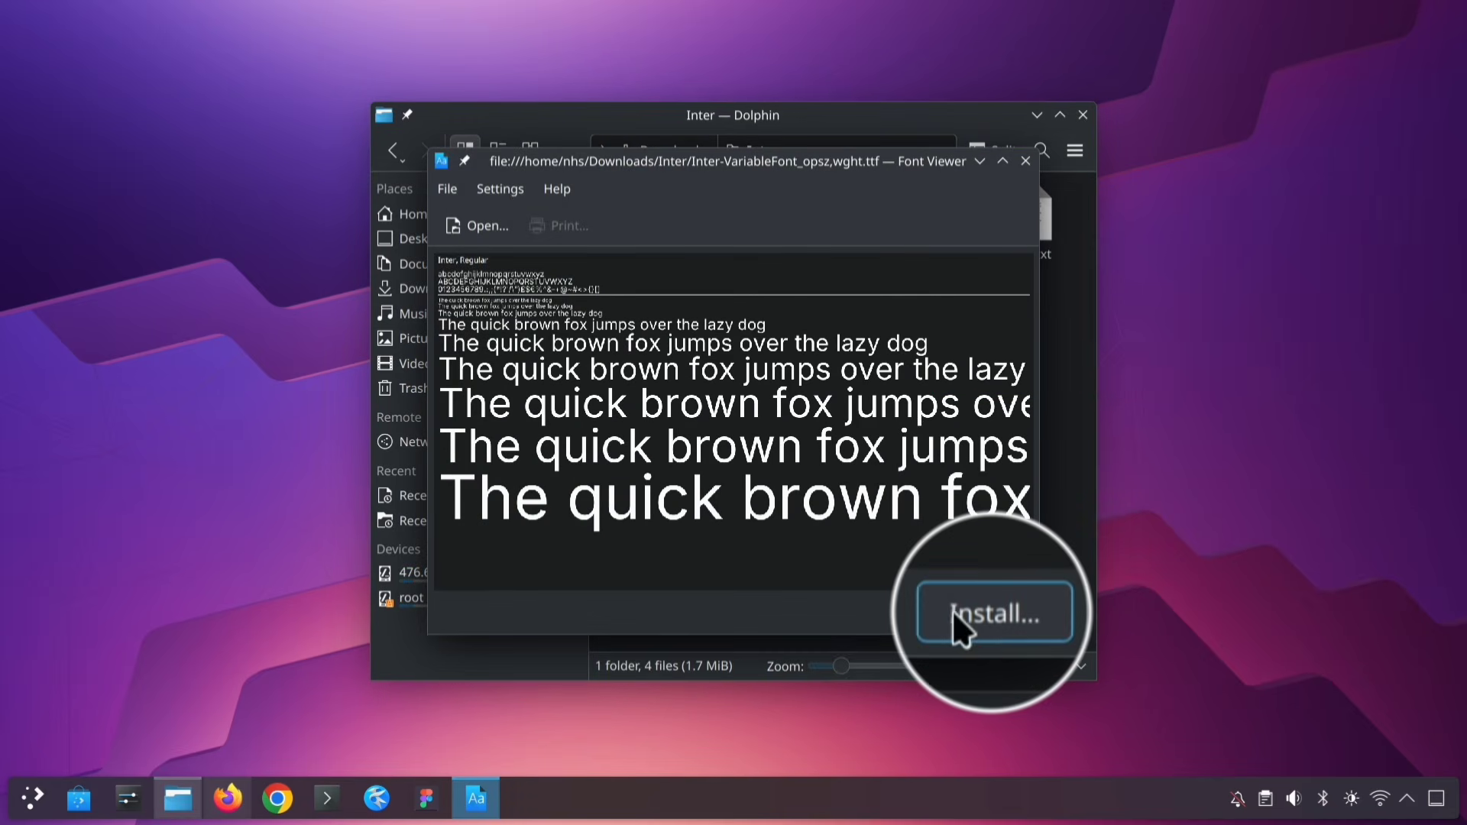
{"action": "left_click", "coordinate": [1001, 611]}
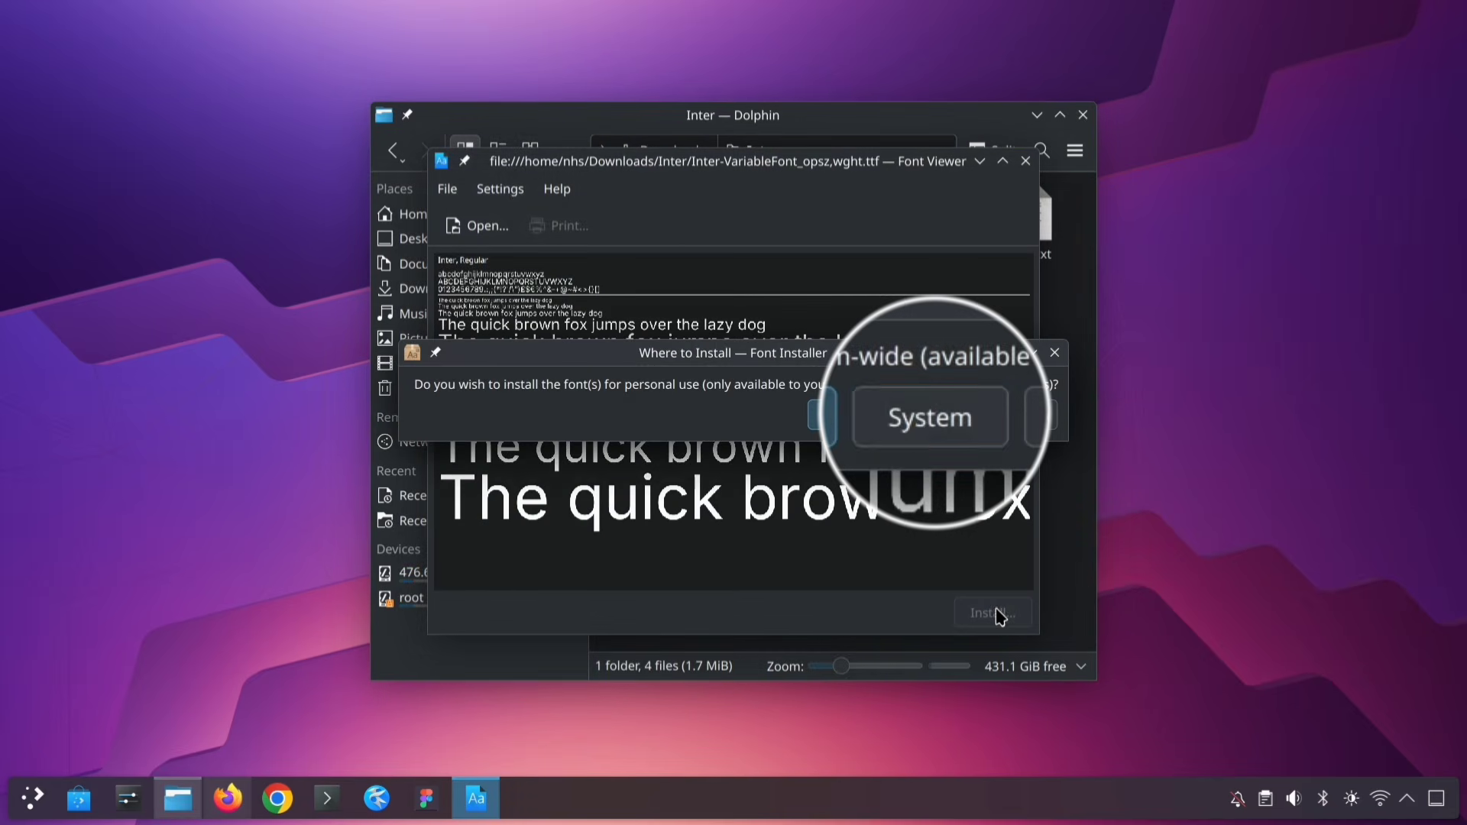
{"action": "left_click", "coordinate": [933, 419]}
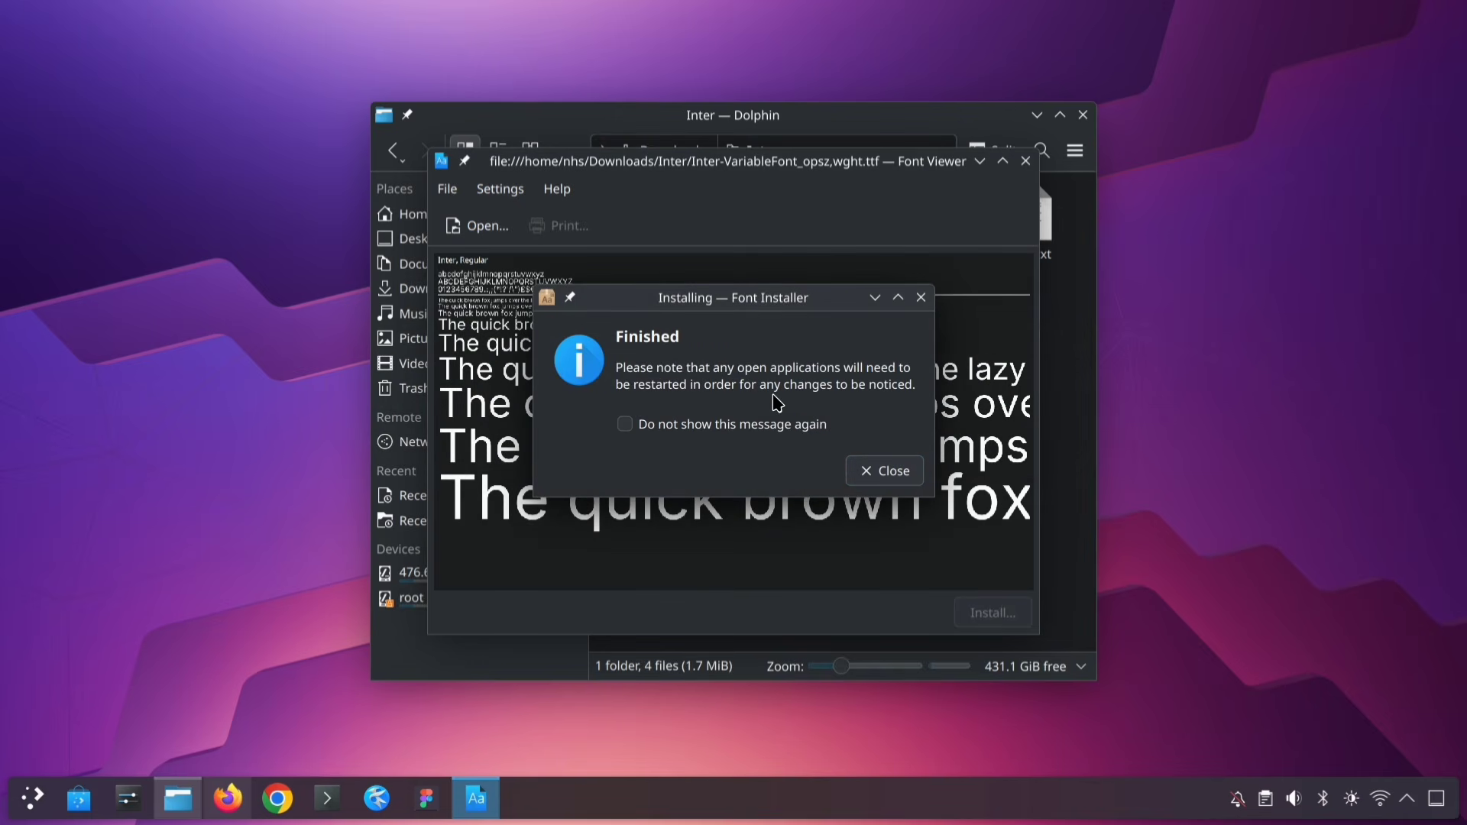
{"action": "left_click", "coordinate": [881, 467]}
{"action": "left_click", "coordinate": [1025, 161]}
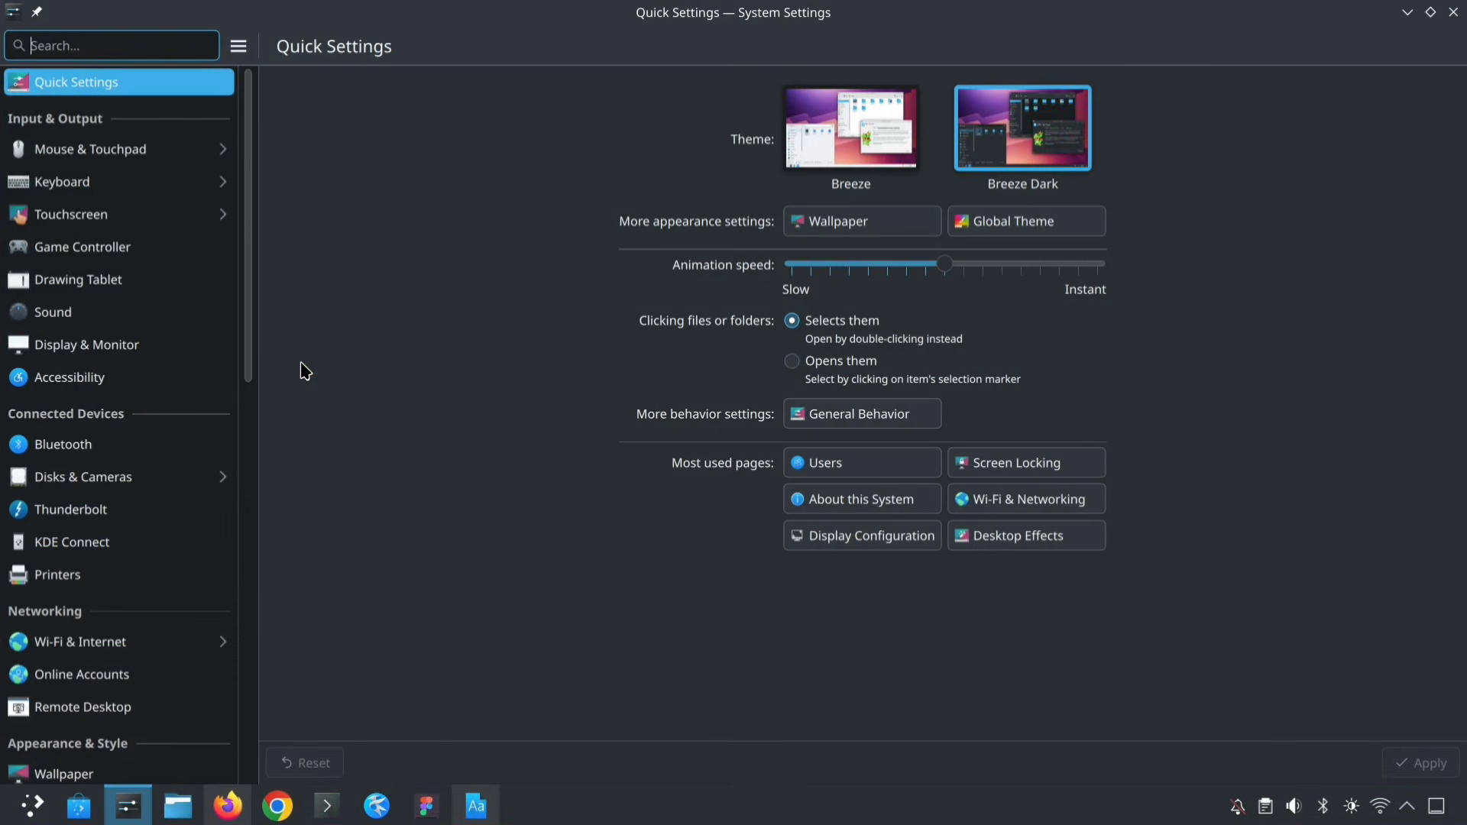
Set the General font to Inter Regular 10pt in the Text & Fonts section of System Settings
{"action": "scroll", "coordinate": [59, 573], "scroll_direction": "down", "scroll_amount": 5}
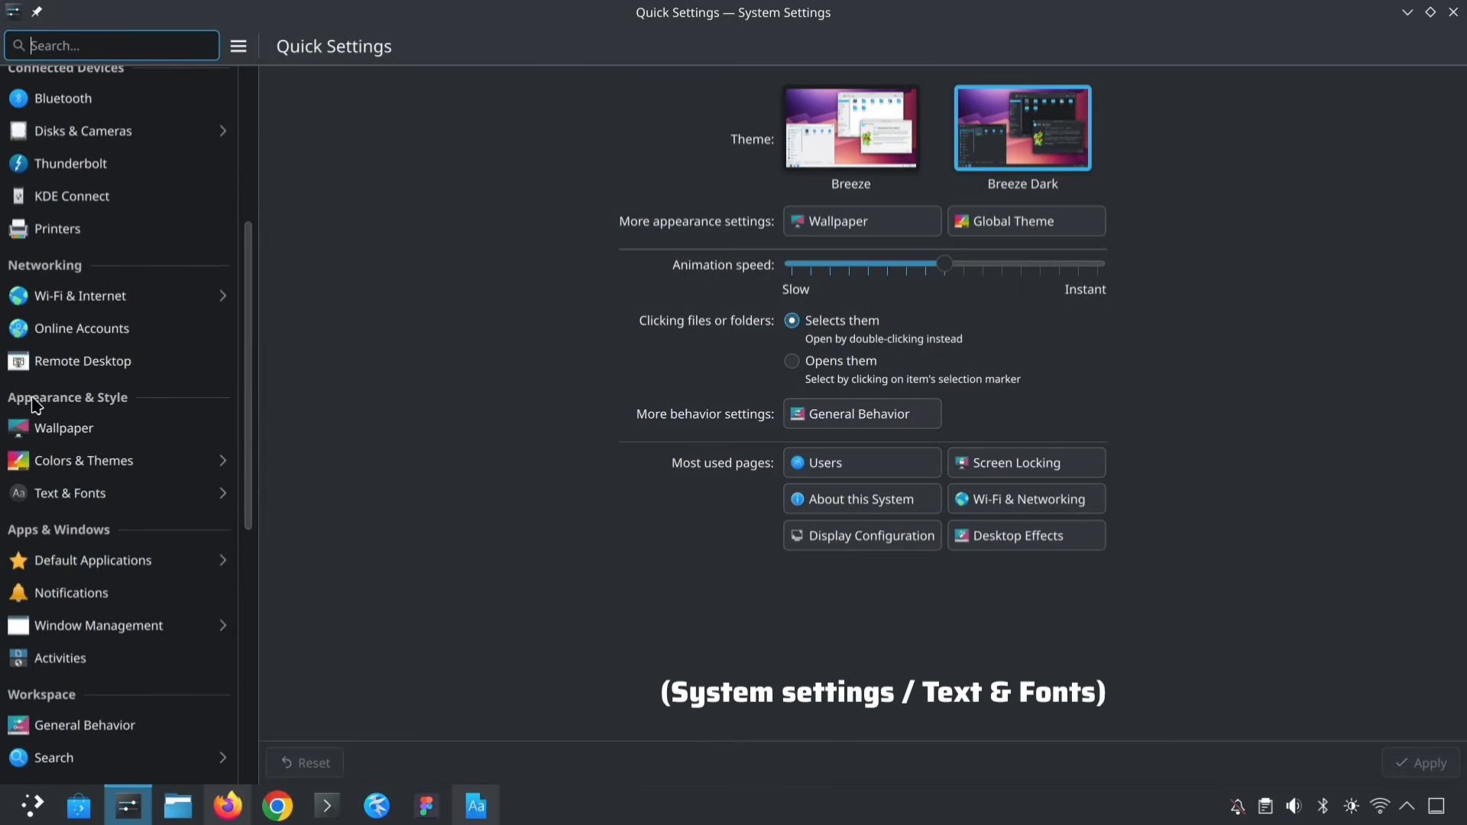
{"action": "left_click", "coordinate": [140, 502]}
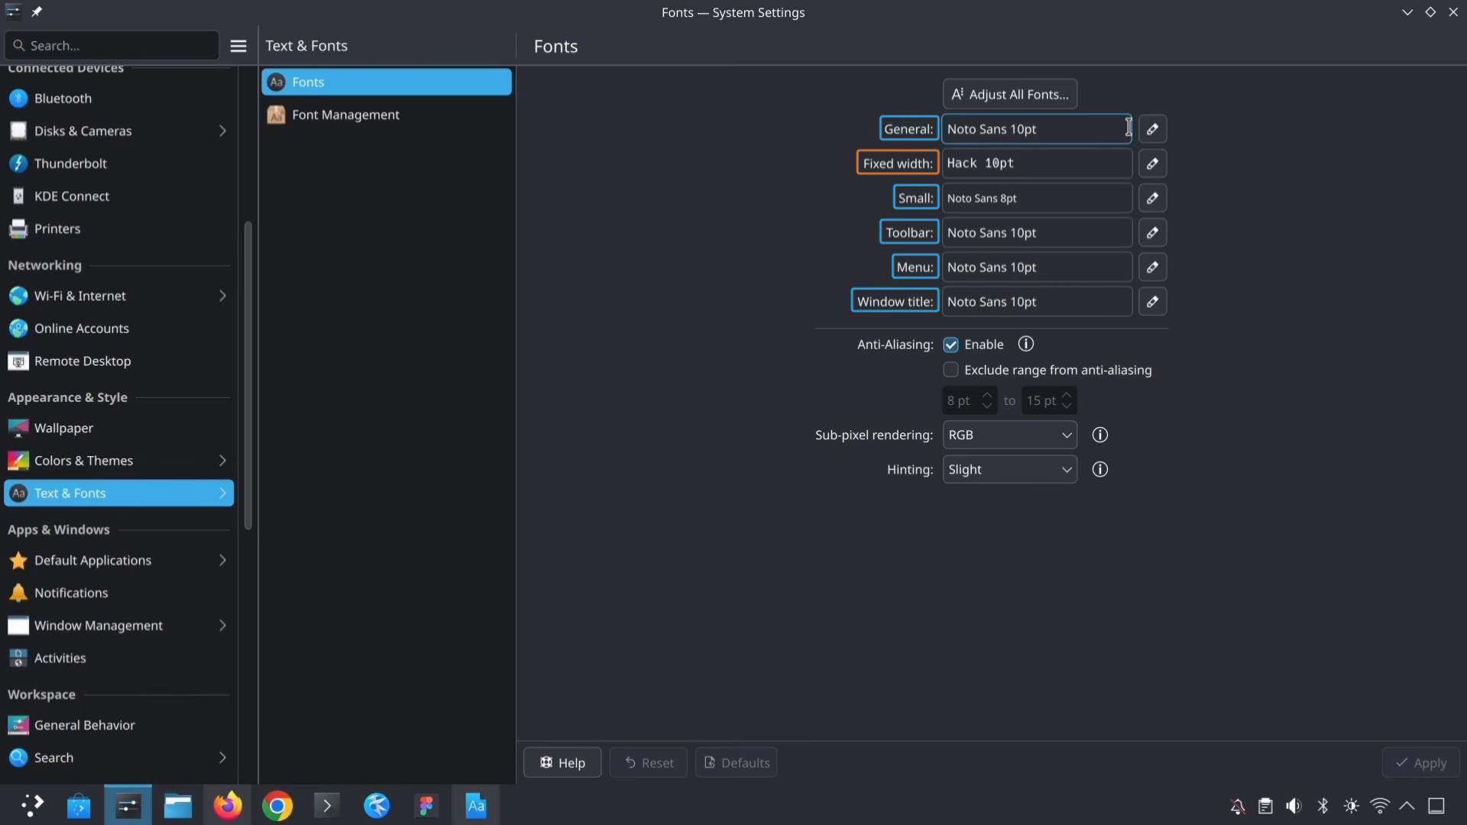
{"action": "left_click", "coordinate": [1152, 129]}
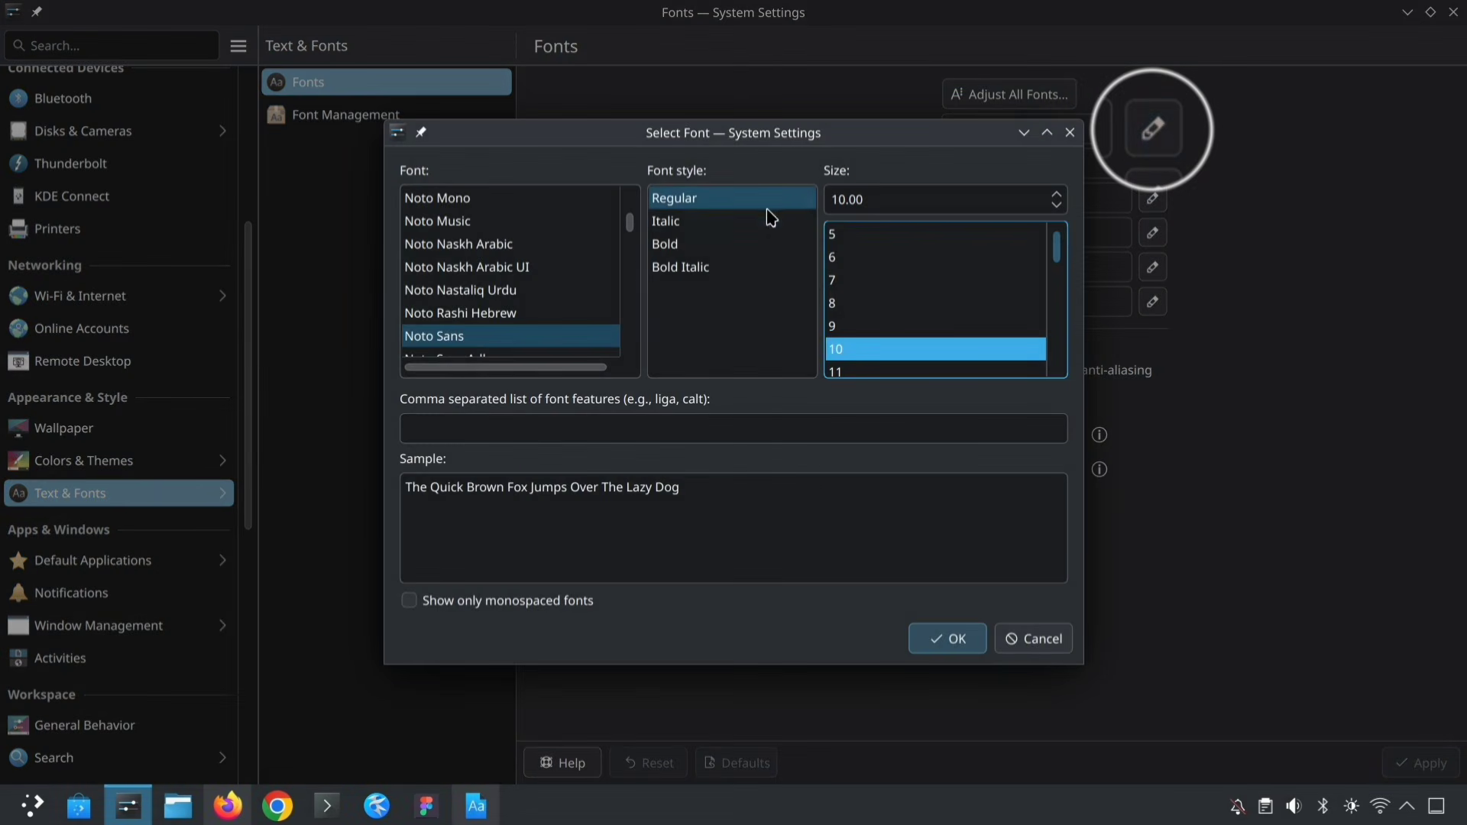
{"action": "scroll", "coordinate": [529, 299], "scroll_direction": "down", "scroll_amount": 14}
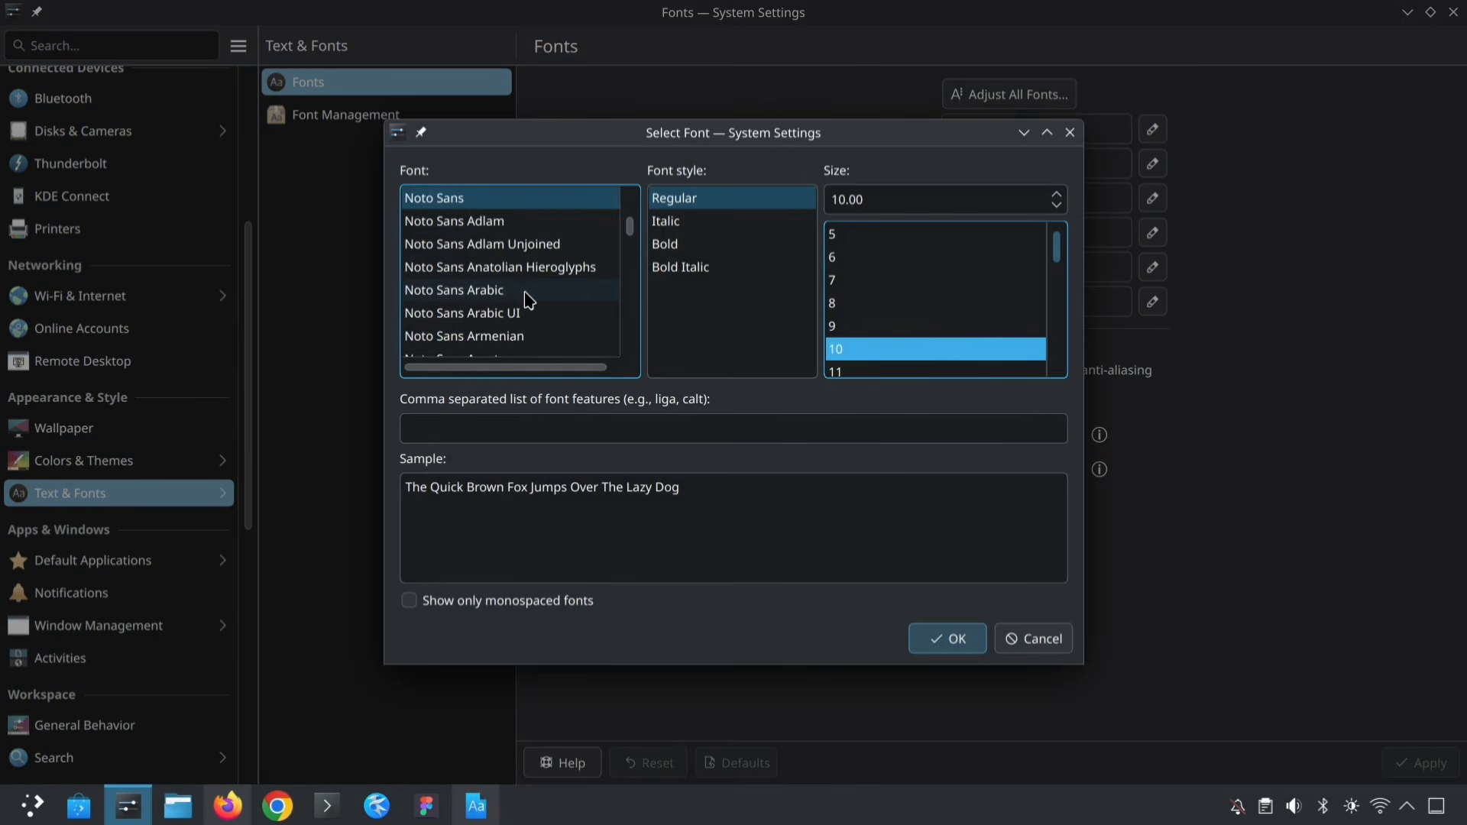
{"action": "scroll", "coordinate": [528, 299], "scroll_direction": "down", "scroll_amount": 8}
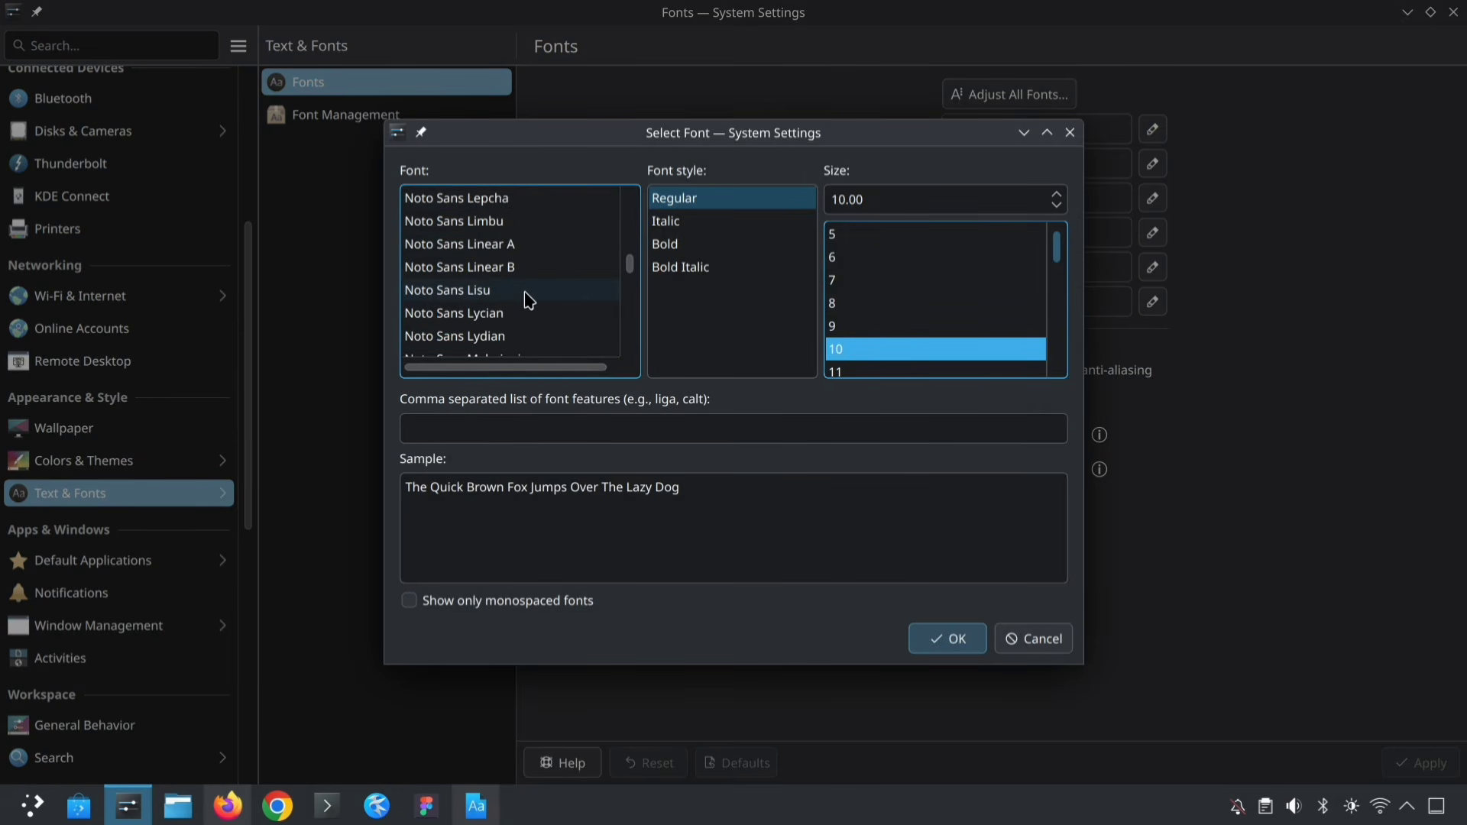
{"action": "scroll", "coordinate": [528, 300], "scroll_direction": "up", "scroll_amount": 20}
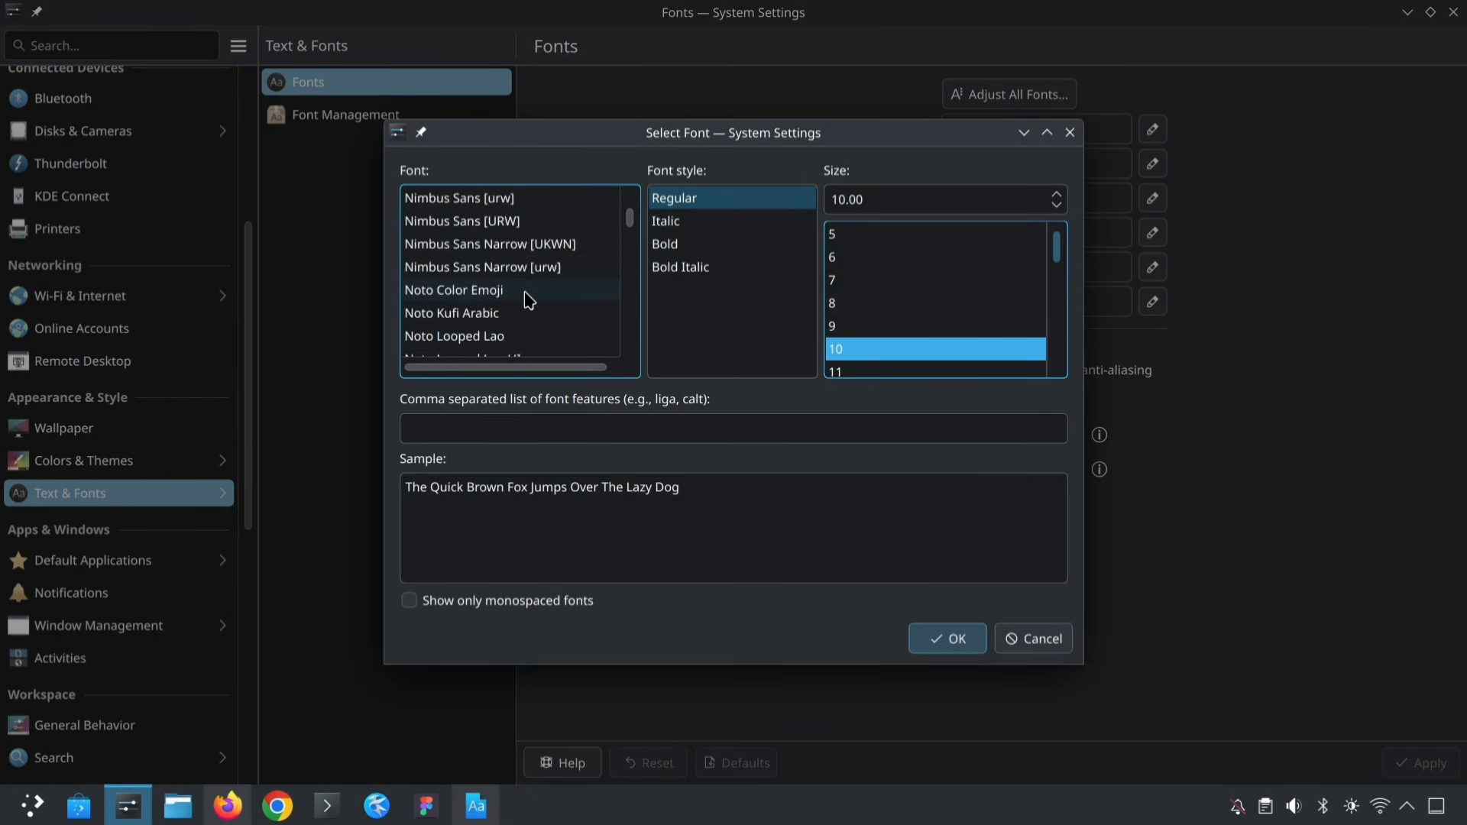
{"action": "scroll", "coordinate": [529, 299], "scroll_direction": "left", "scroll_amount": 1}
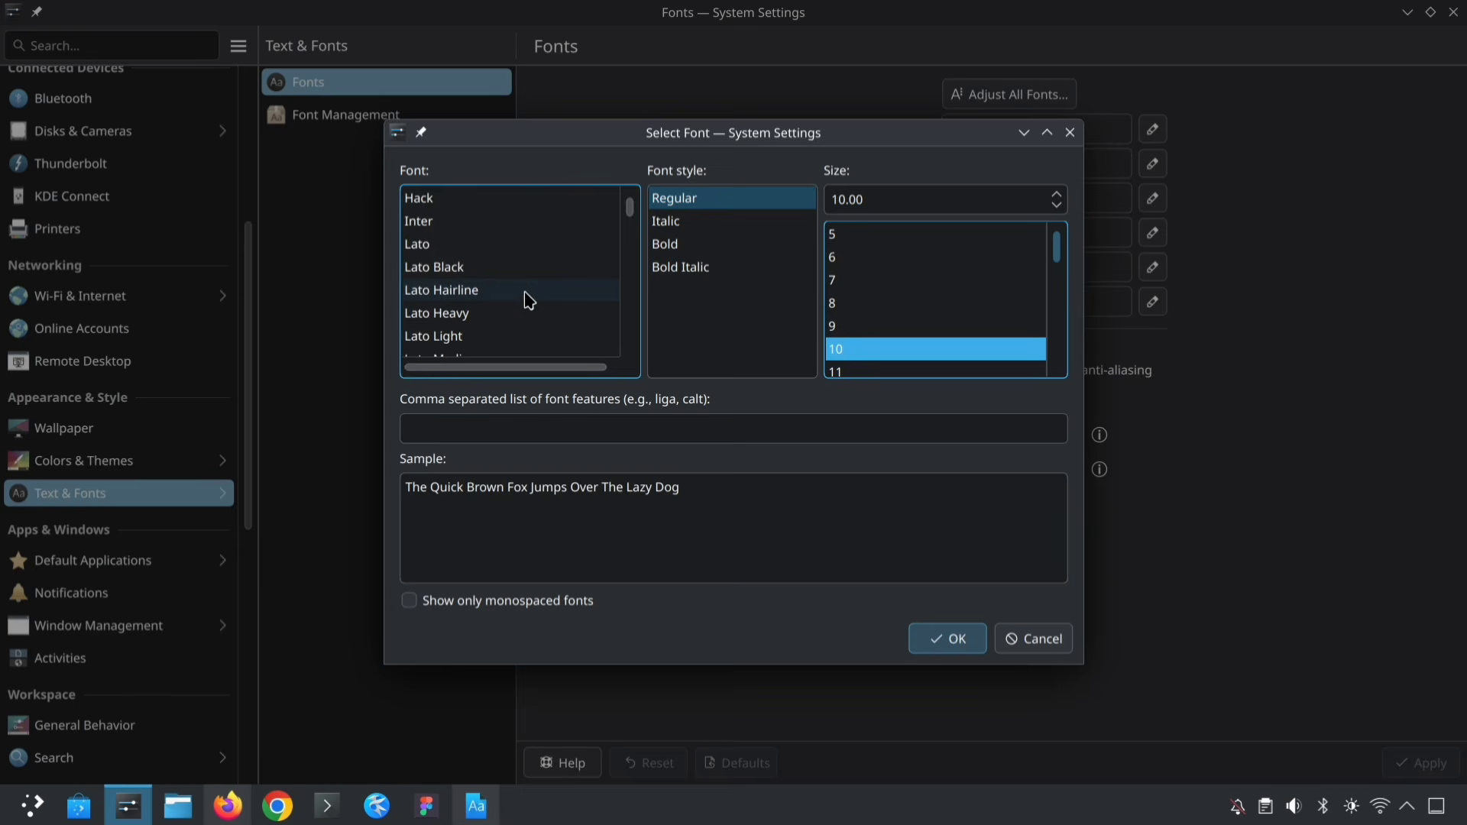
{"action": "left_click", "coordinate": [435, 223]}
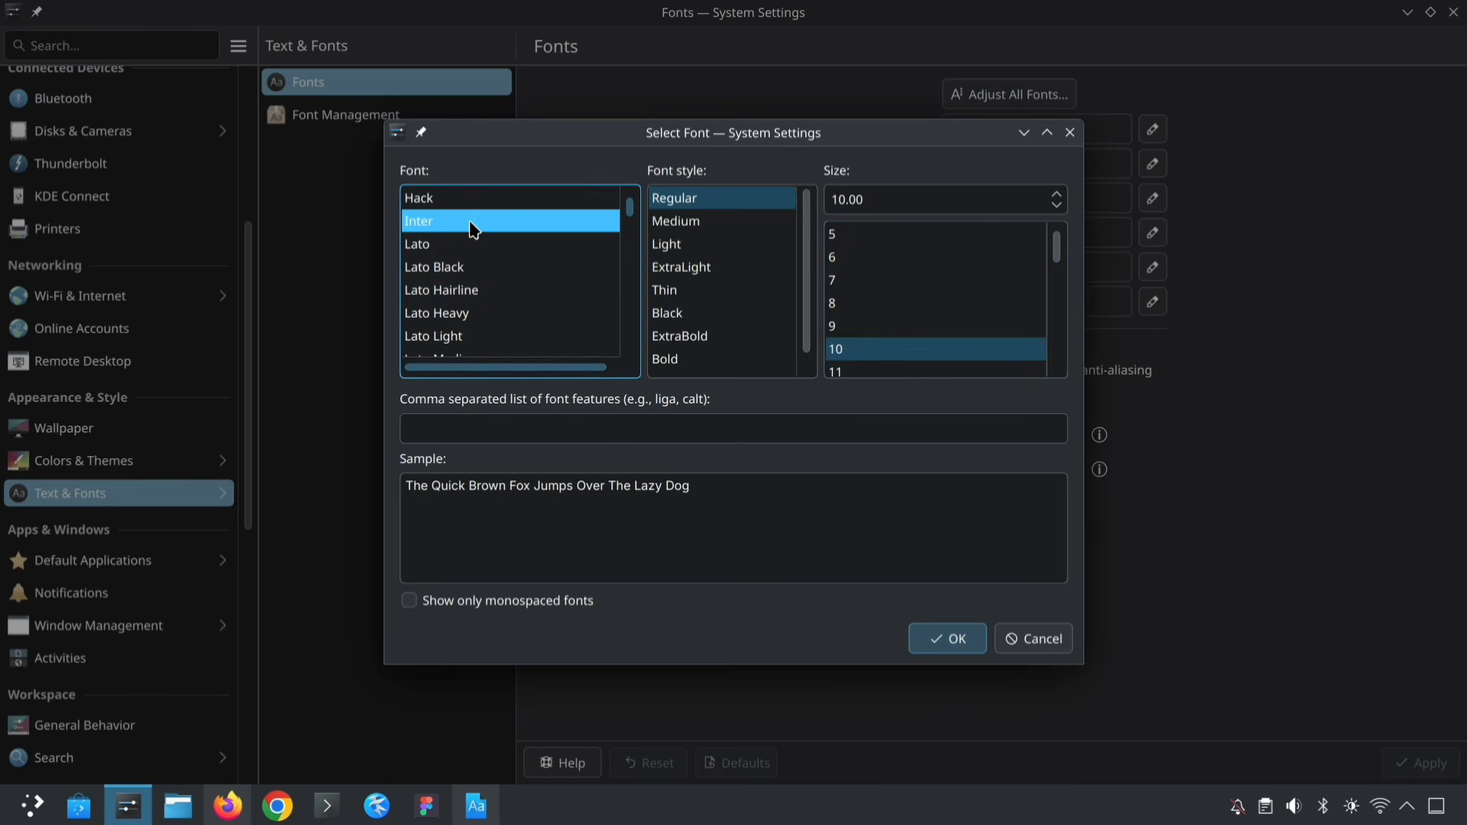
{"action": "left_click", "coordinate": [944, 639]}
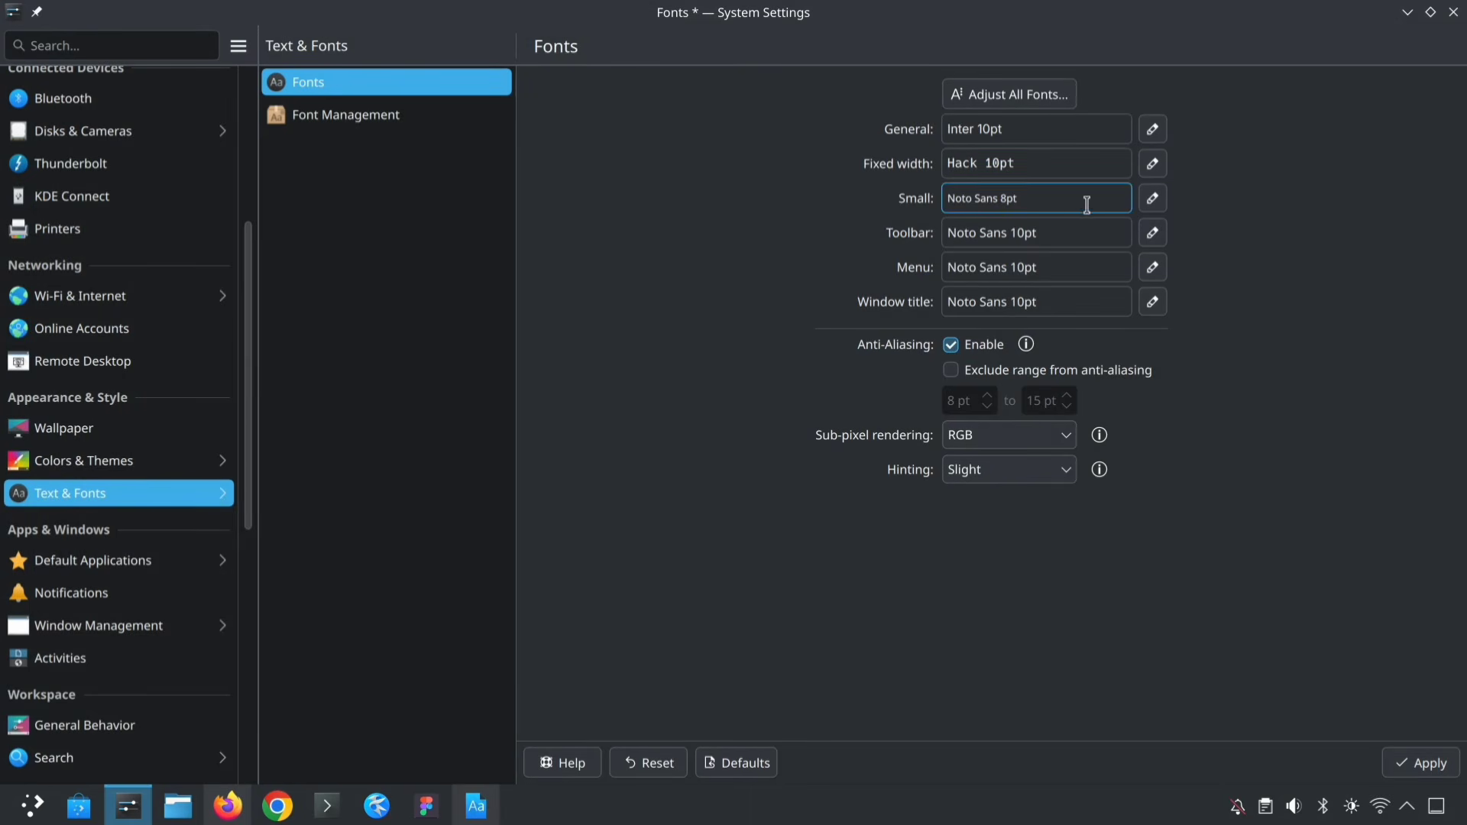
Set the Small font to Inter 8pt and the Toolbar and Menu fonts to Inter 10pt
{"action": "left_click", "coordinate": [1154, 205]}
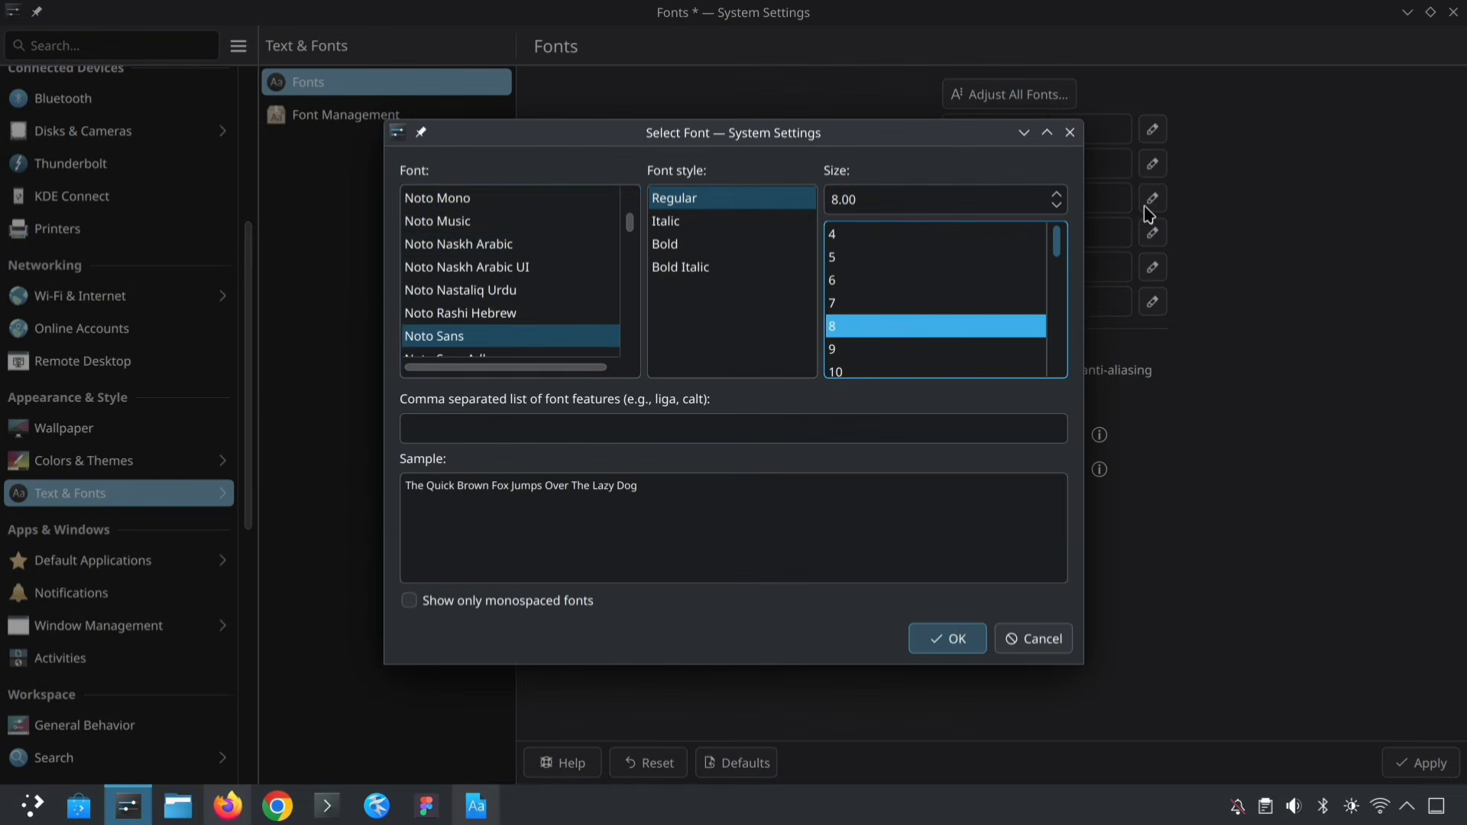
{"action": "scroll", "coordinate": [519, 244], "scroll_direction": "up", "scroll_amount": 6}
{"action": "scroll", "coordinate": [519, 244], "scroll_direction": "up", "scroll_amount": 2}
{"action": "left_click", "coordinate": [468, 314]}
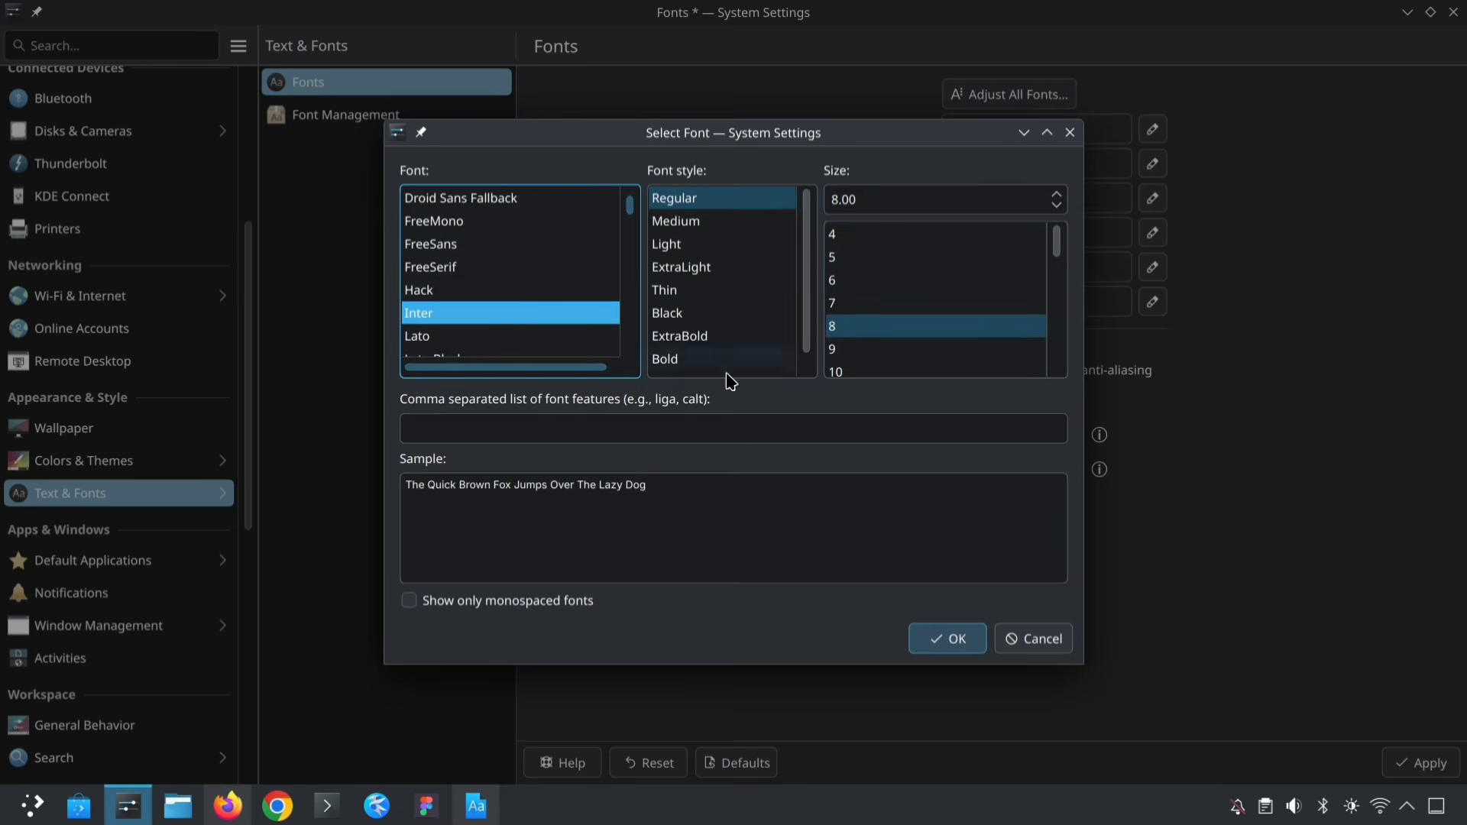
{"action": "left_click", "coordinate": [946, 639]}
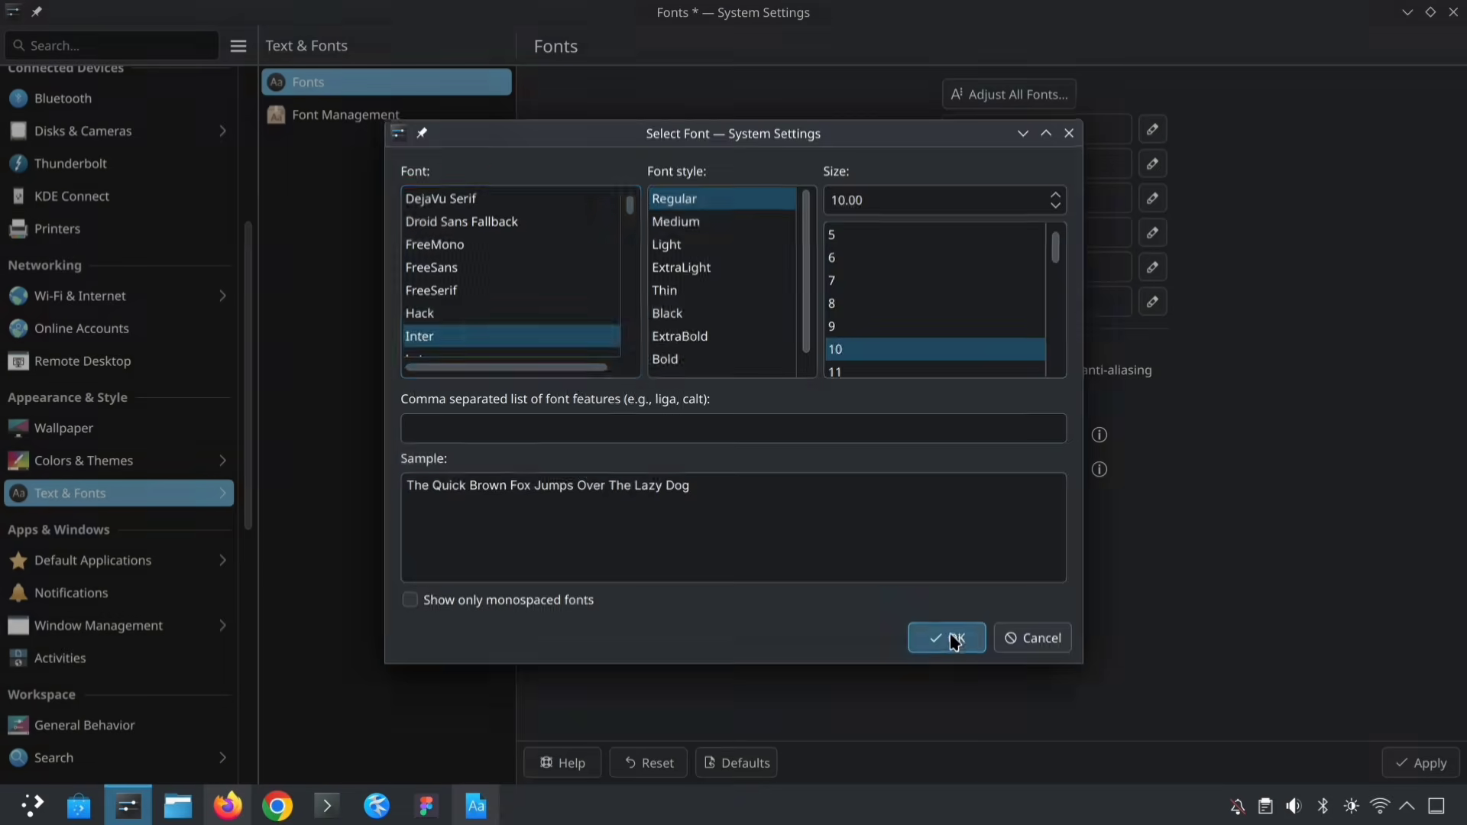
{"action": "left_click", "coordinate": [953, 641]}
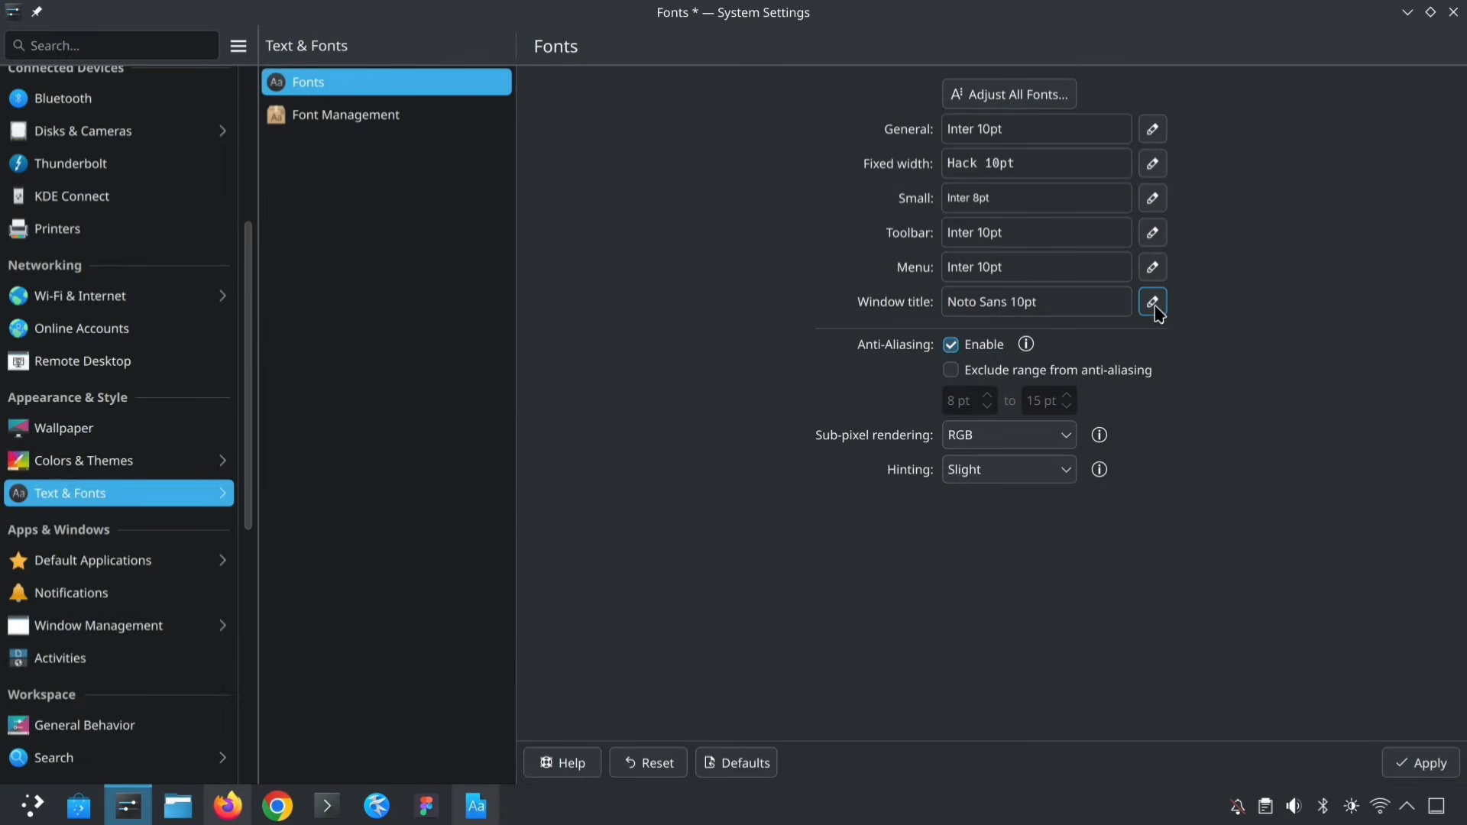
Set the Window title font to Inter 10pt, apply the font changes and close System Settings
{"action": "left_click", "coordinate": [1155, 306]}
{"action": "scroll", "coordinate": [524, 245], "scroll_direction": "up", "scroll_amount": 7}
{"action": "left_click", "coordinate": [432, 244]}
{"action": "left_click", "coordinate": [946, 639]}
{"action": "left_click", "coordinate": [1435, 764]}
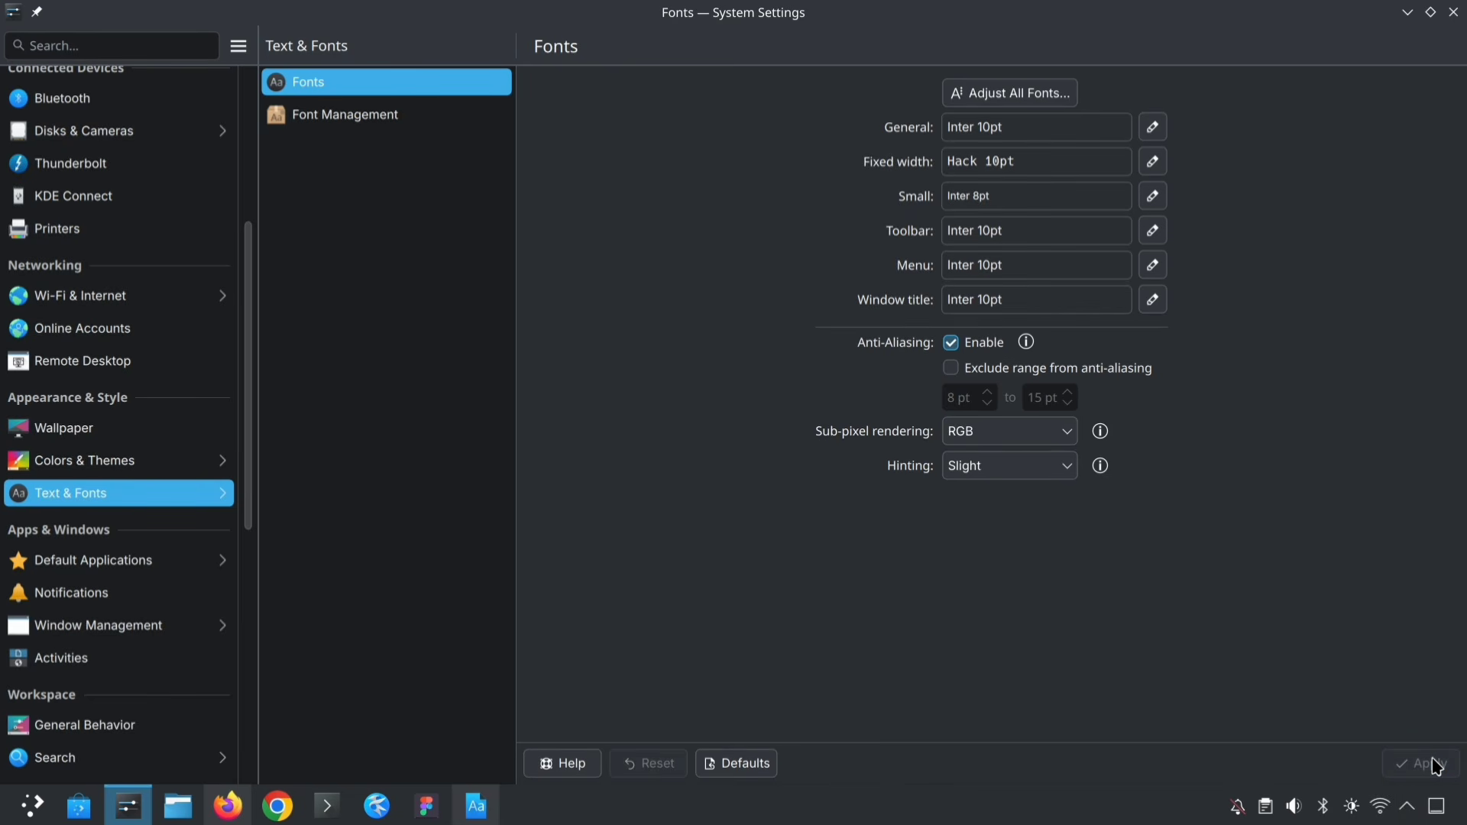
{"action": "left_click", "coordinate": [1457, 17]}
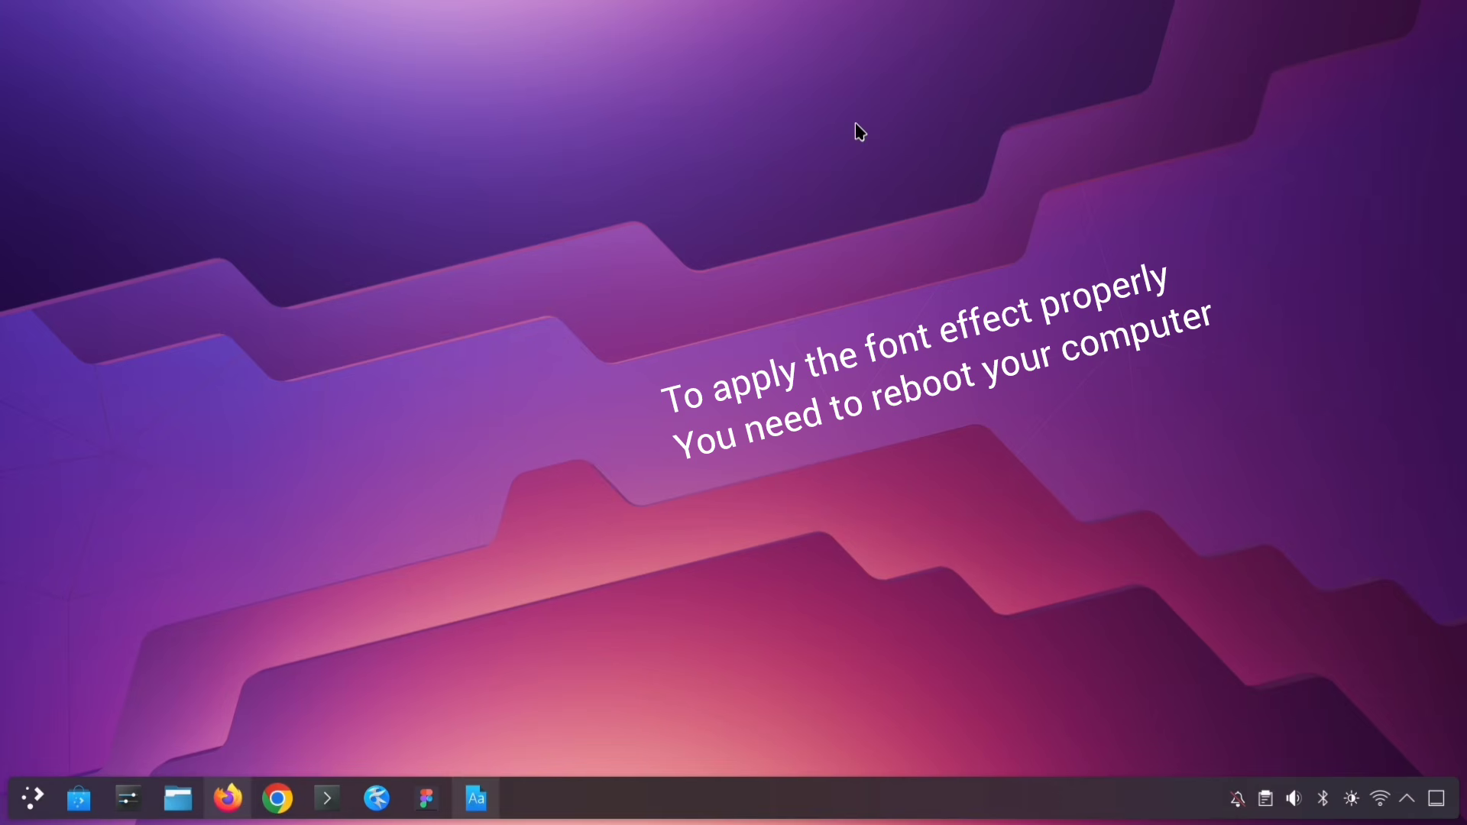
Restart the computer from the application launcher and confirm the restart
{"action": "key", "text": "super"}
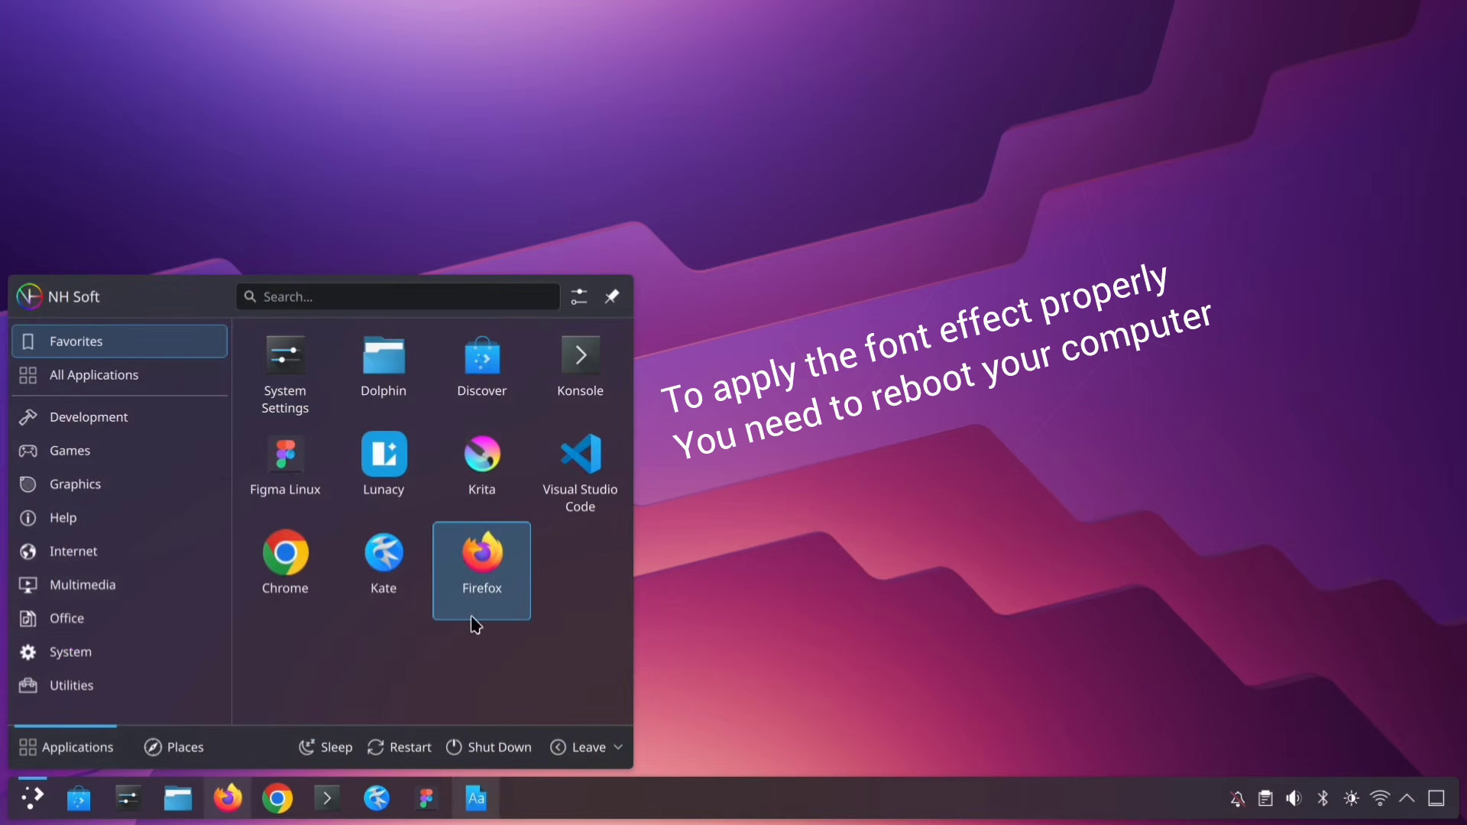
{"action": "left_click", "coordinate": [414, 752]}
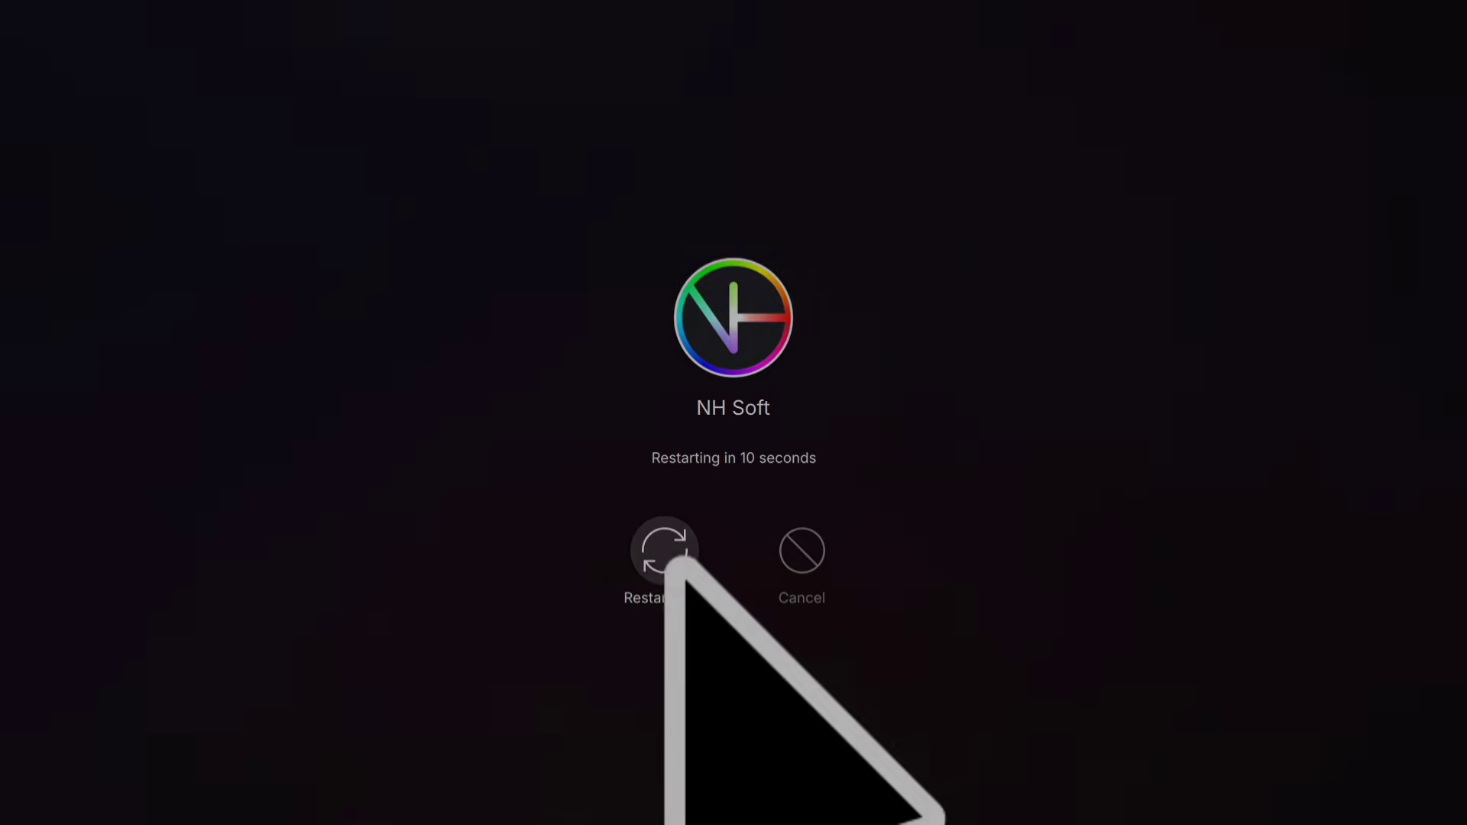
{"action": "left_click", "coordinate": [667, 552]}
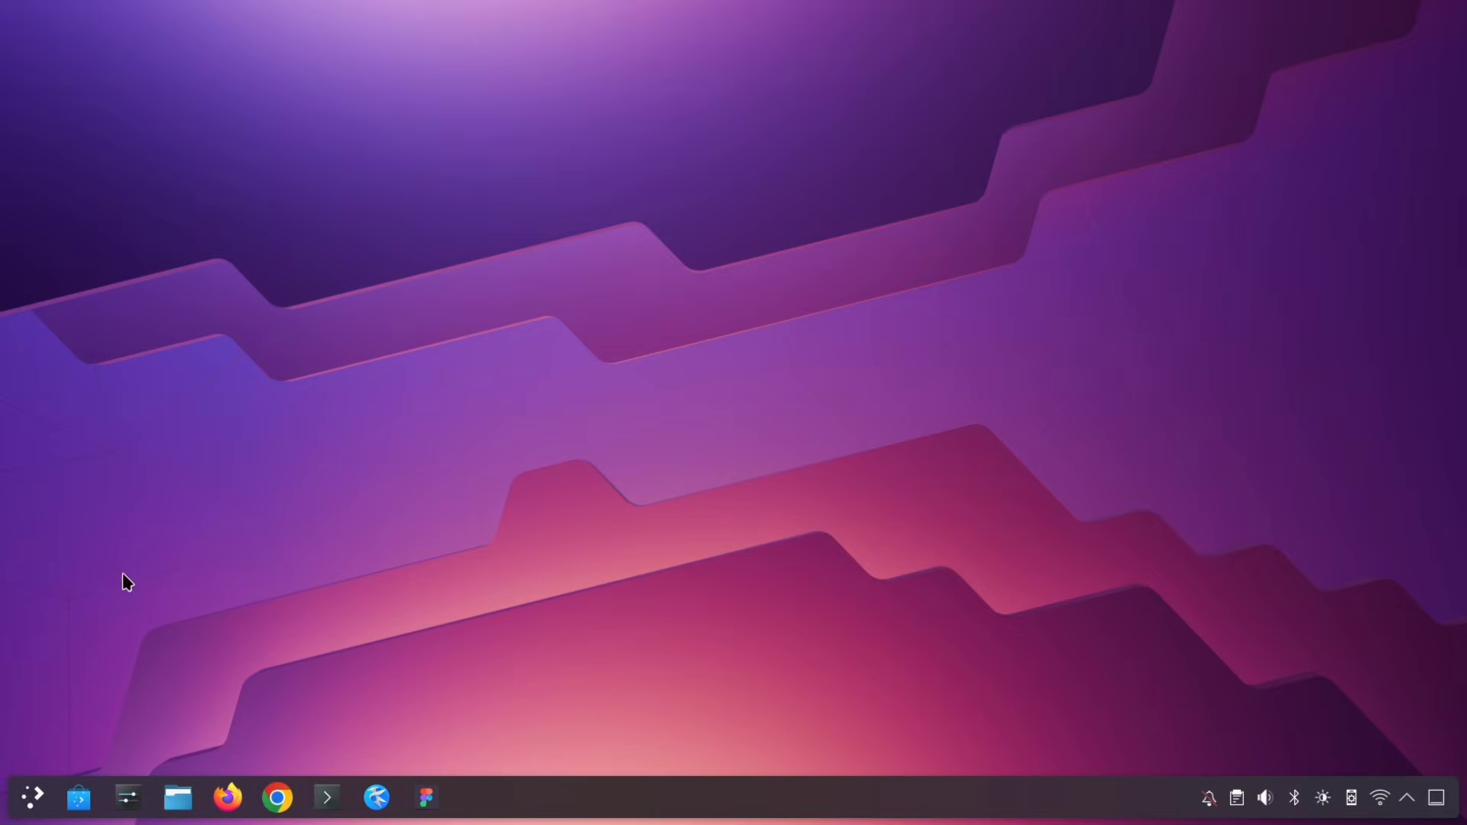
Find the Global Theme page in System Settings by searching "glob" and open its catalogue of new themes
{"action": "left_click", "coordinate": [32, 801]}
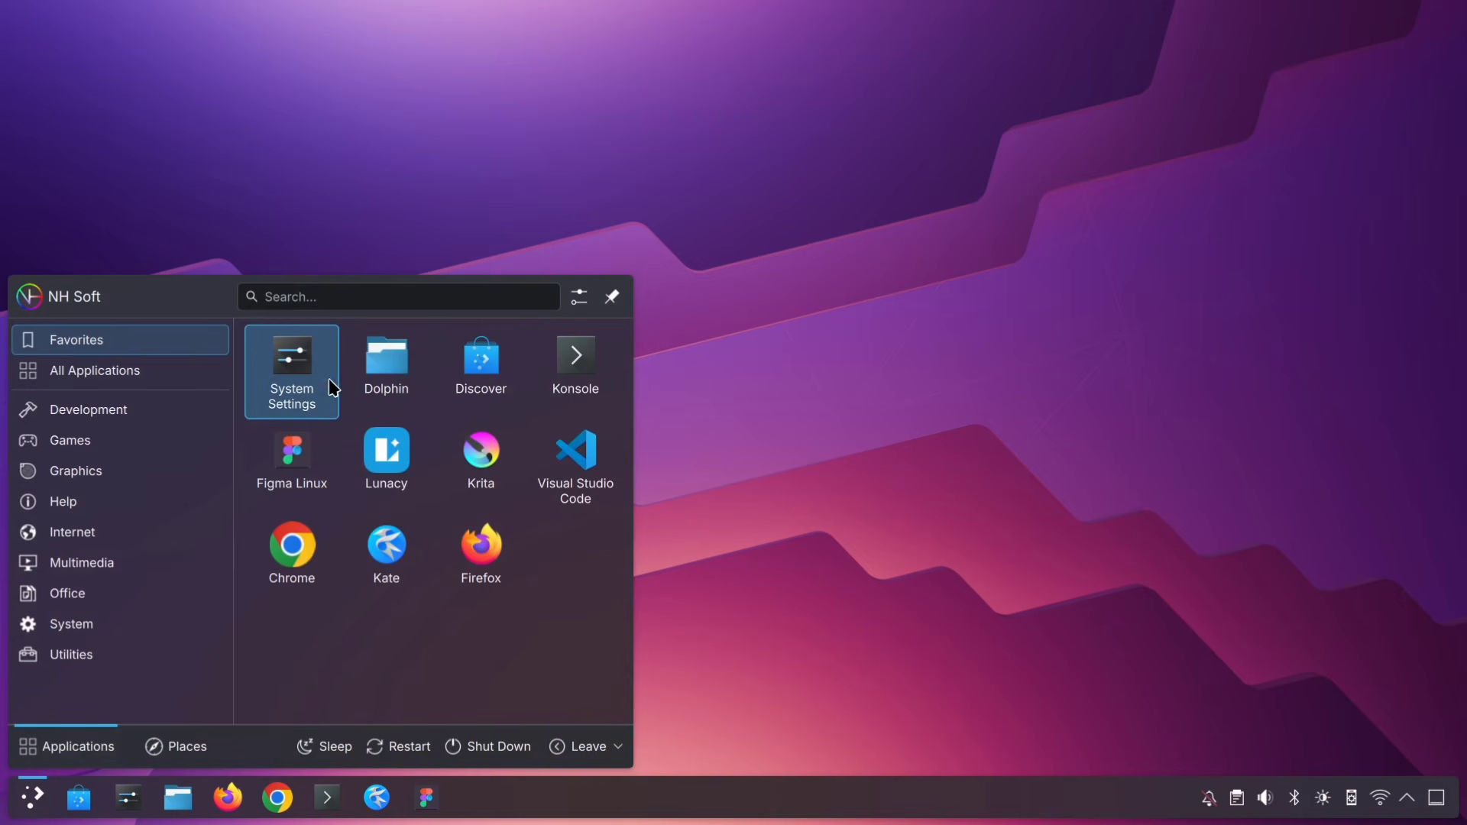
{"action": "left_click", "coordinate": [288, 367]}
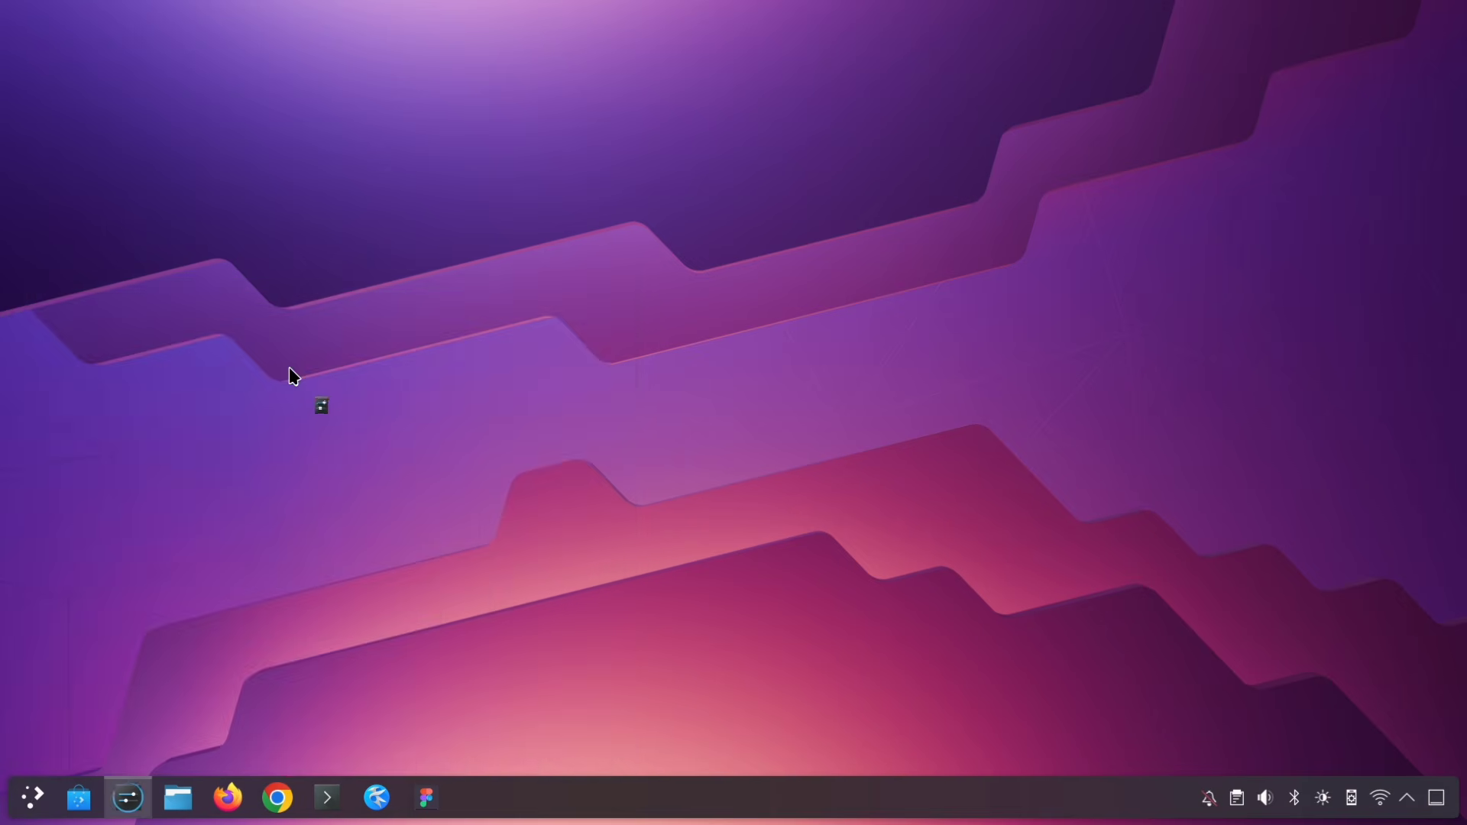
{"action": "type", "text": "glob"}
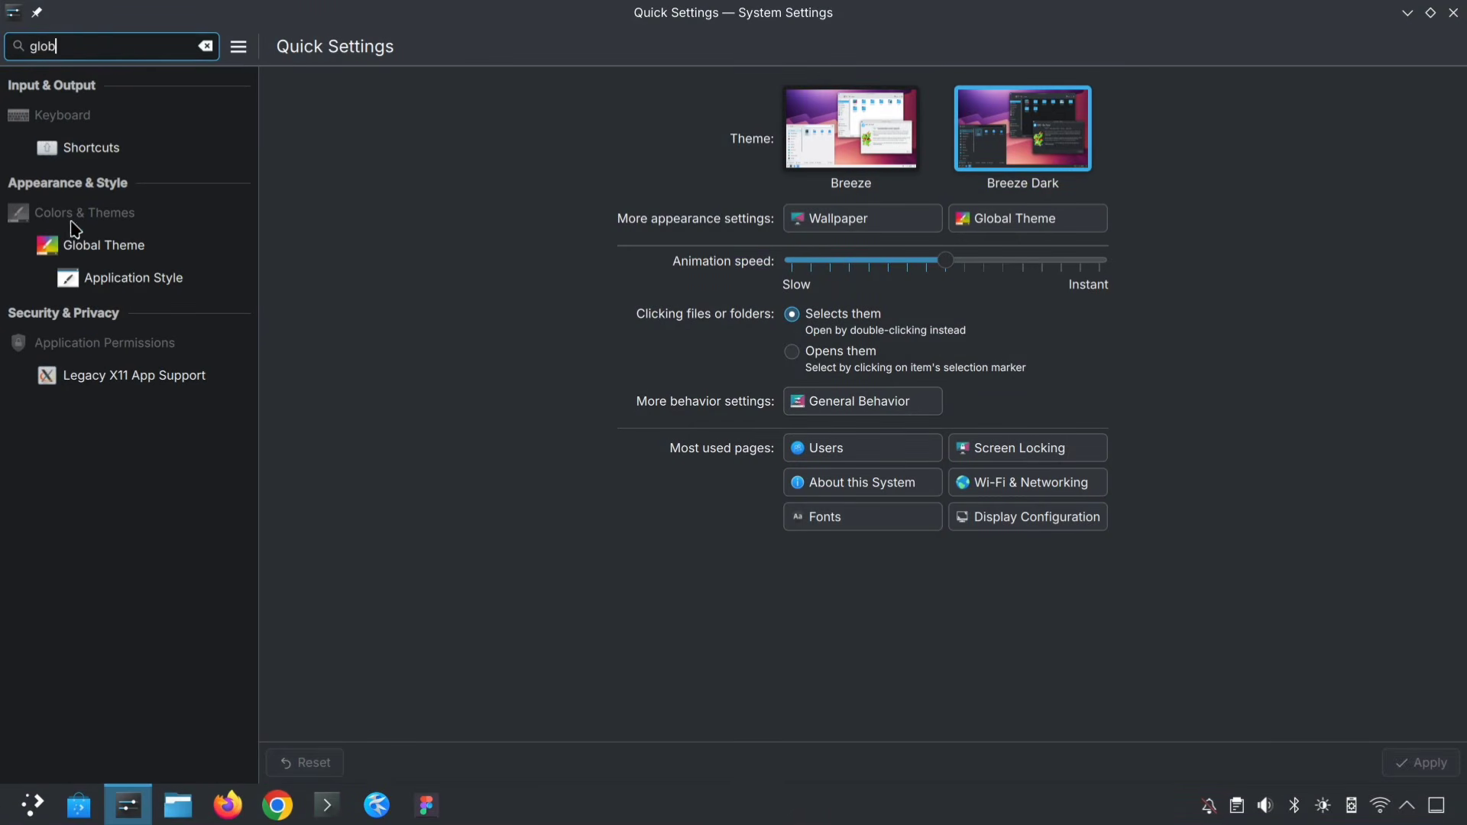
{"action": "left_click", "coordinate": [177, 243]}
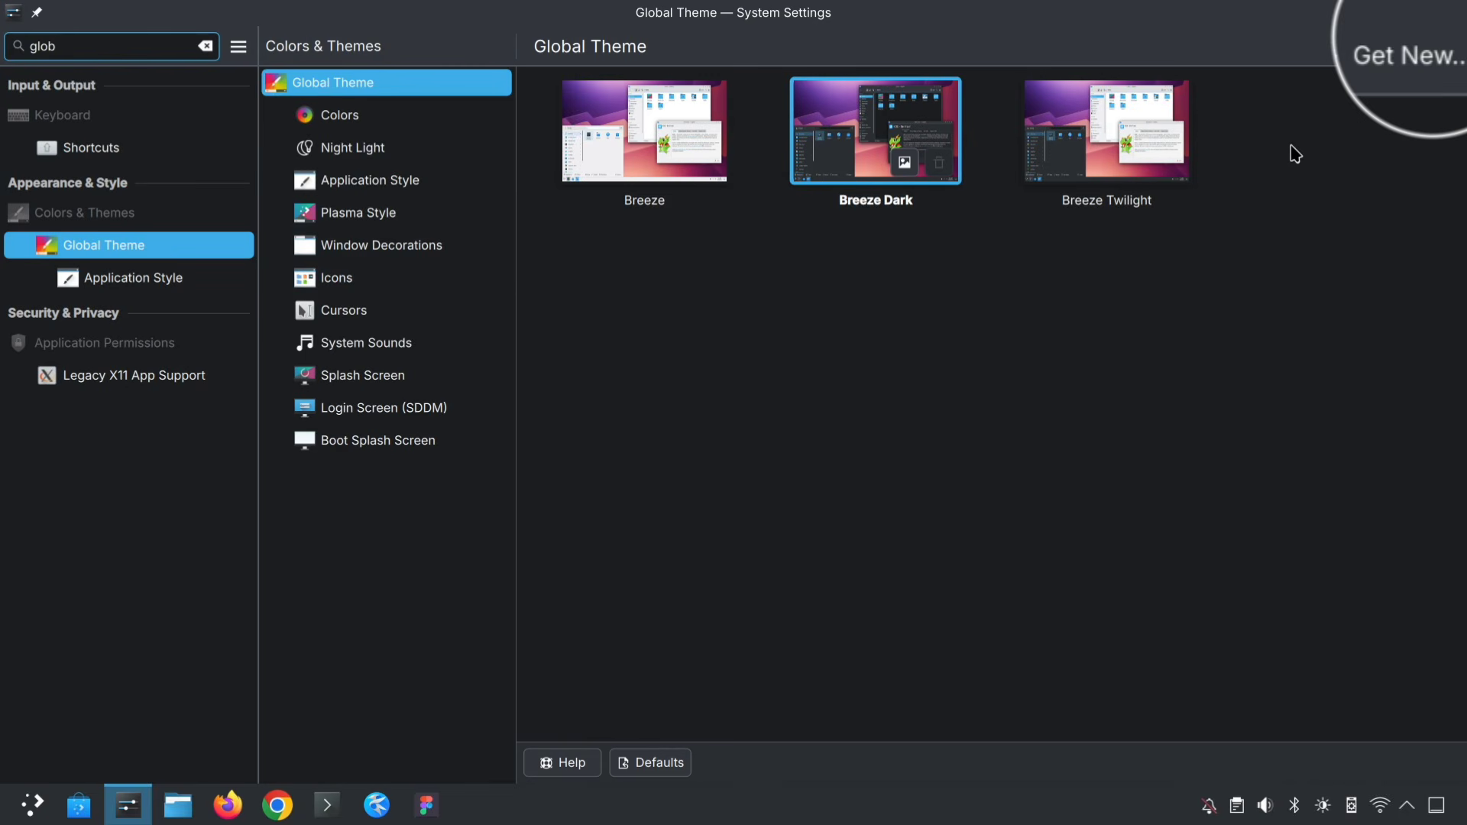
{"action": "left_click", "coordinate": [1417, 57]}
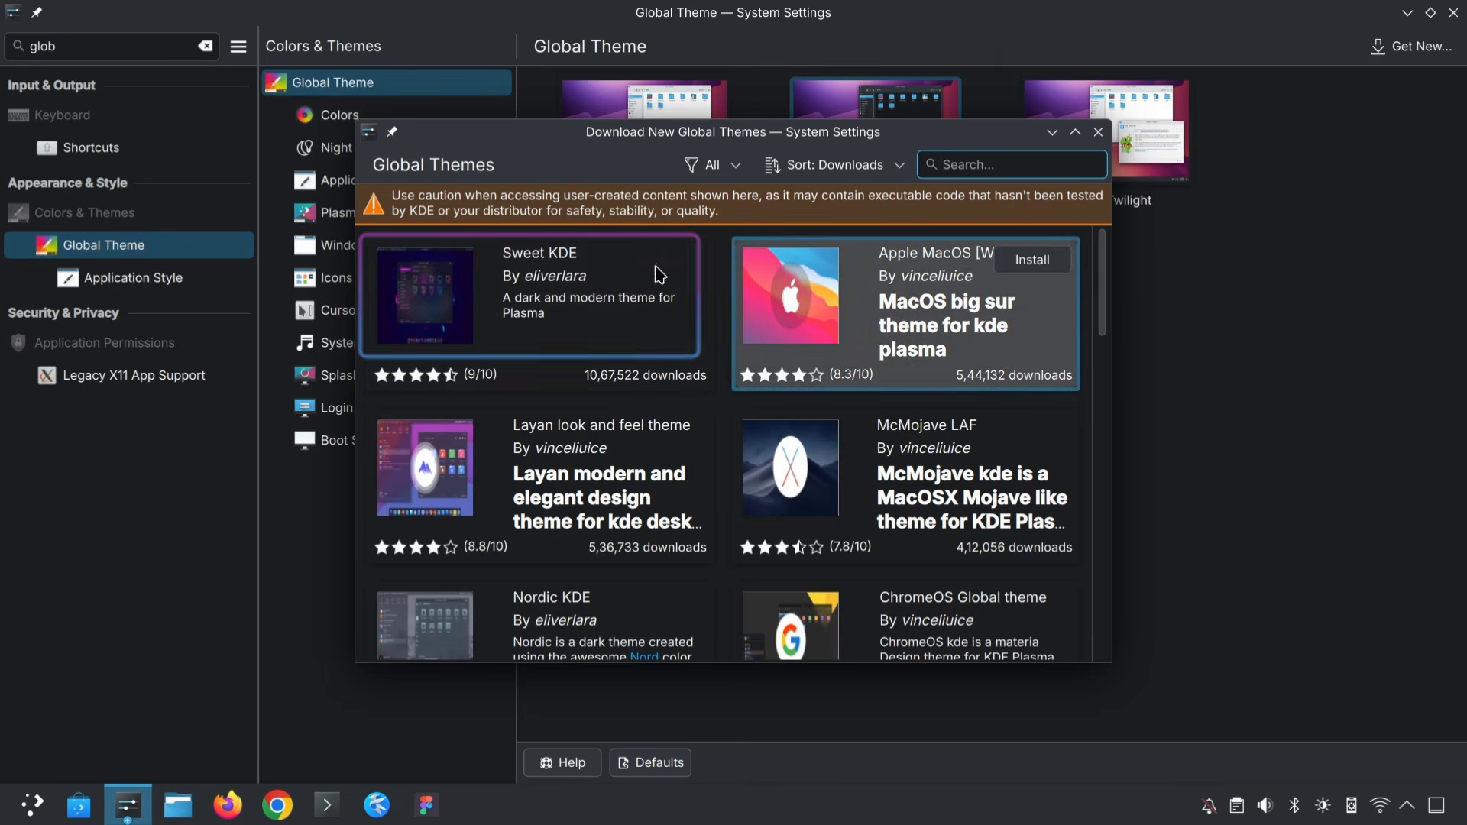
Install the Sweet KDE global theme and shift the download window slightly aside
{"action": "mouse_move", "coordinate": [540, 267]}
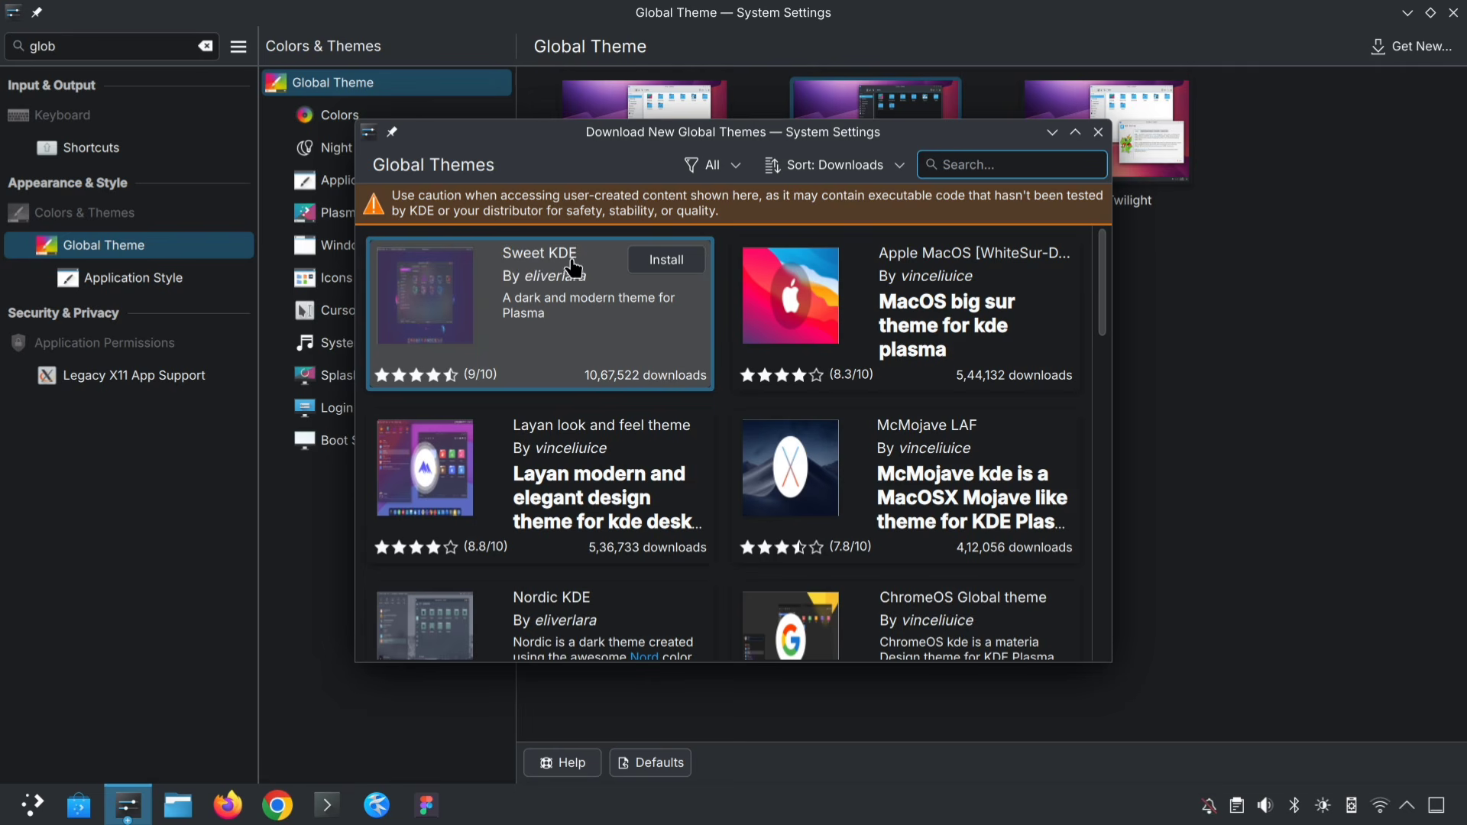
{"action": "left_click", "coordinate": [666, 260]}
{"action": "left_click_drag", "start_coordinate": [741, 132], "coordinate": [782, 146]}
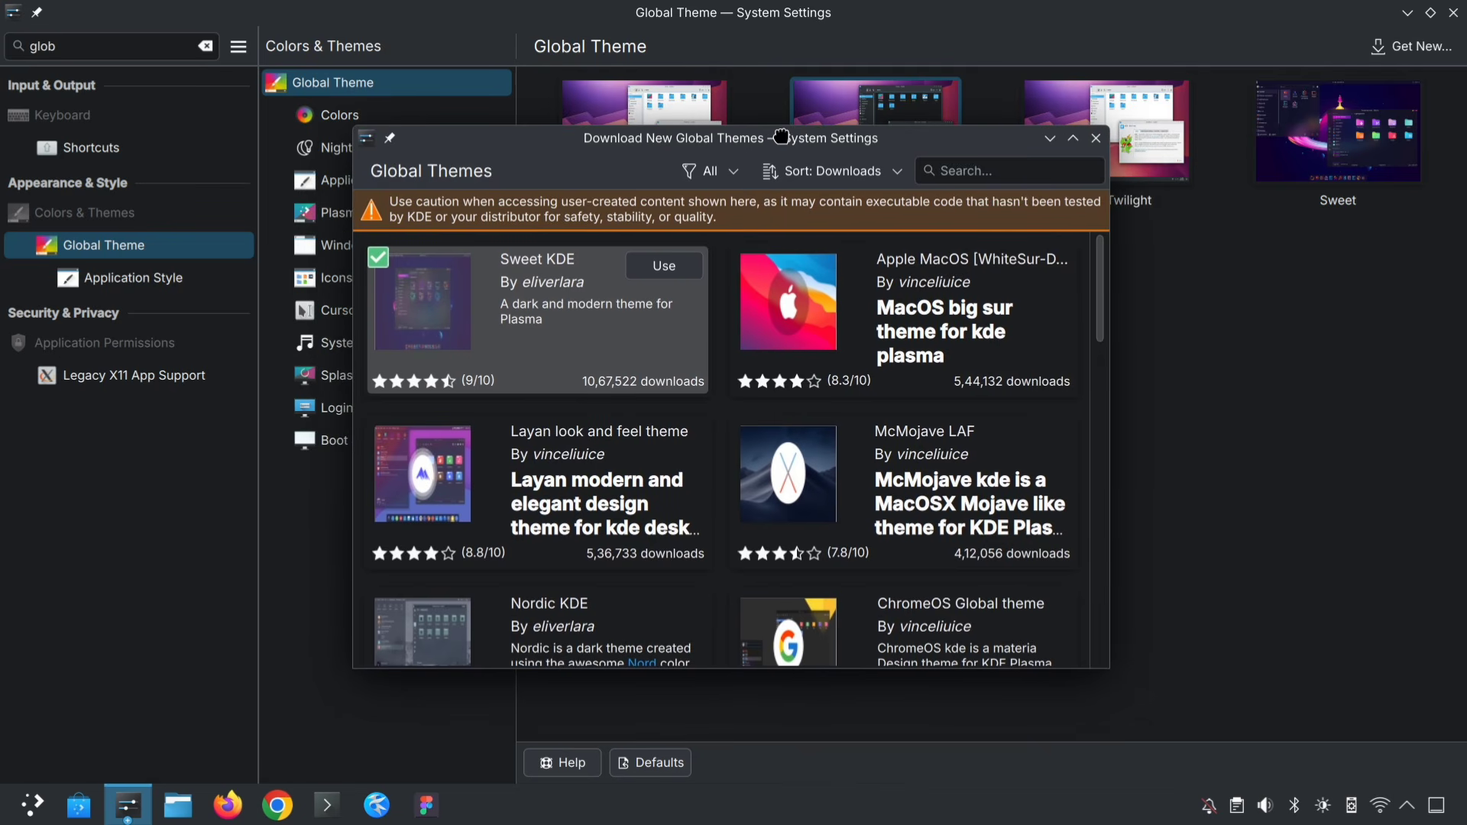
Put the theme download window away and apply the Sweet global theme with only its appearance settings
{"action": "left_click", "coordinate": [1047, 145]}
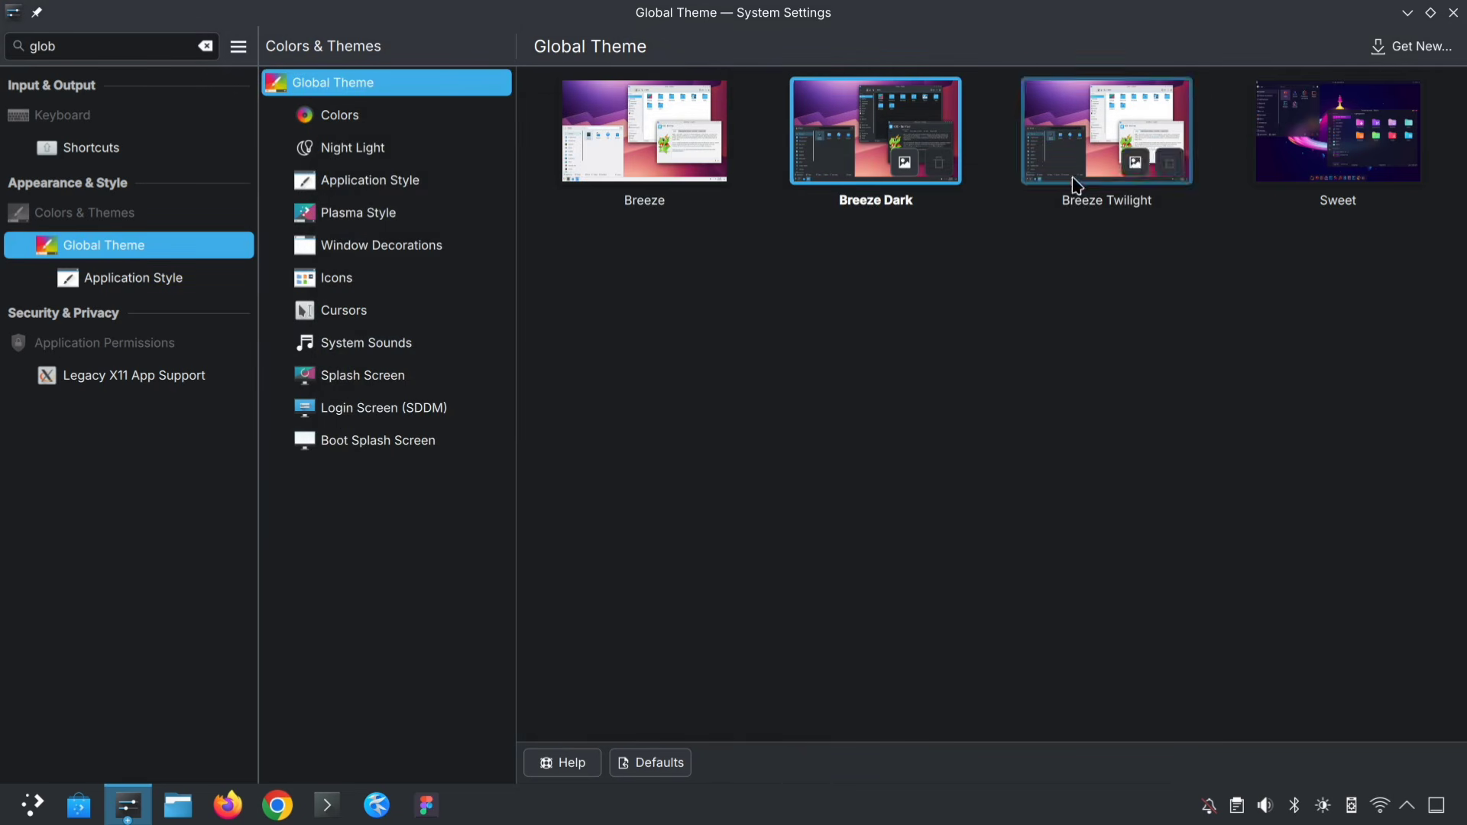
{"action": "left_click", "coordinate": [1314, 138]}
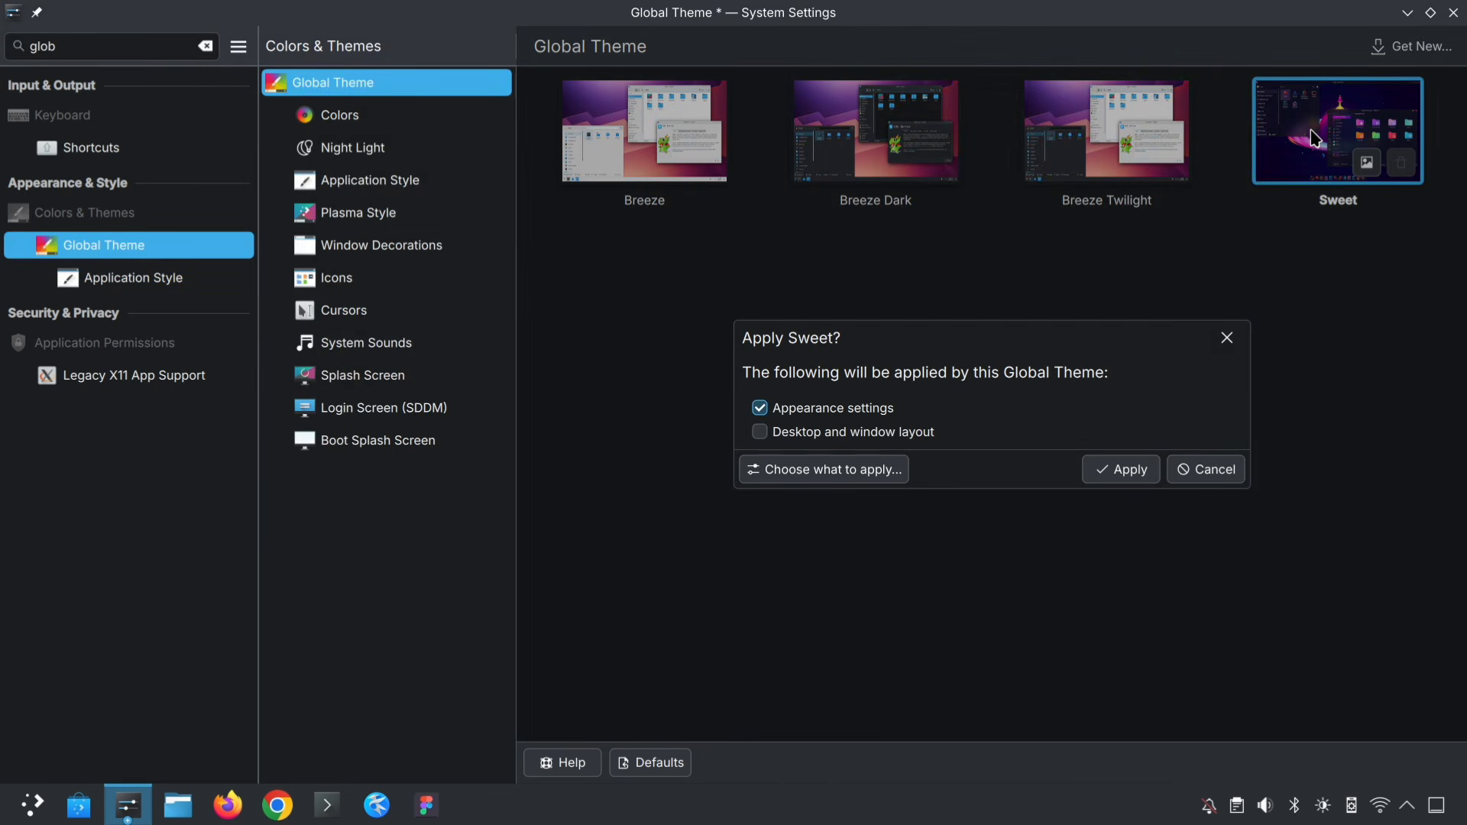
{"action": "left_click", "coordinate": [1134, 474]}
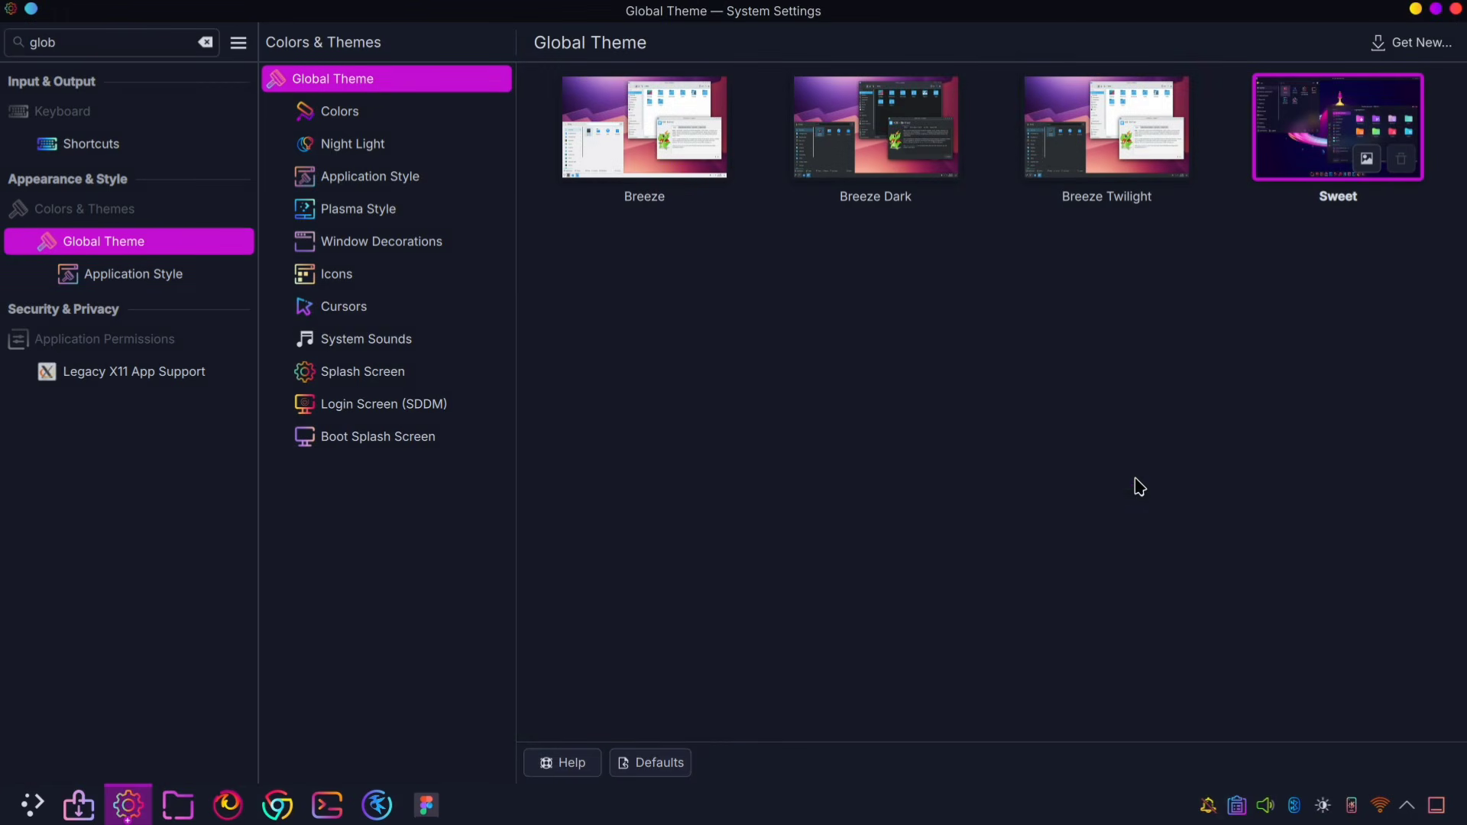
Set the window decorations to use no window borders and apply the change
{"action": "left_click", "coordinate": [466, 244]}
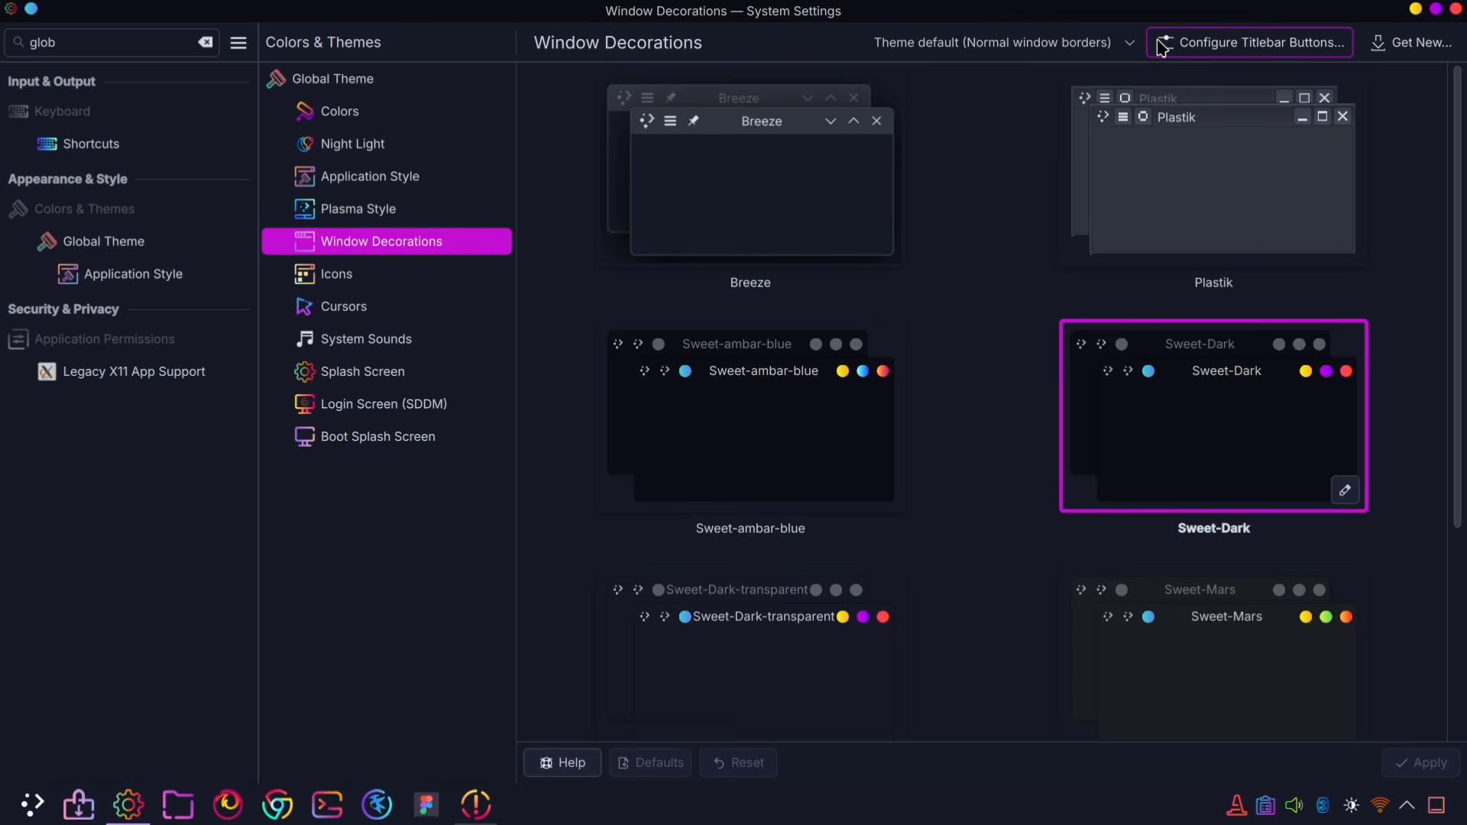
{"action": "left_click", "coordinate": [1043, 44]}
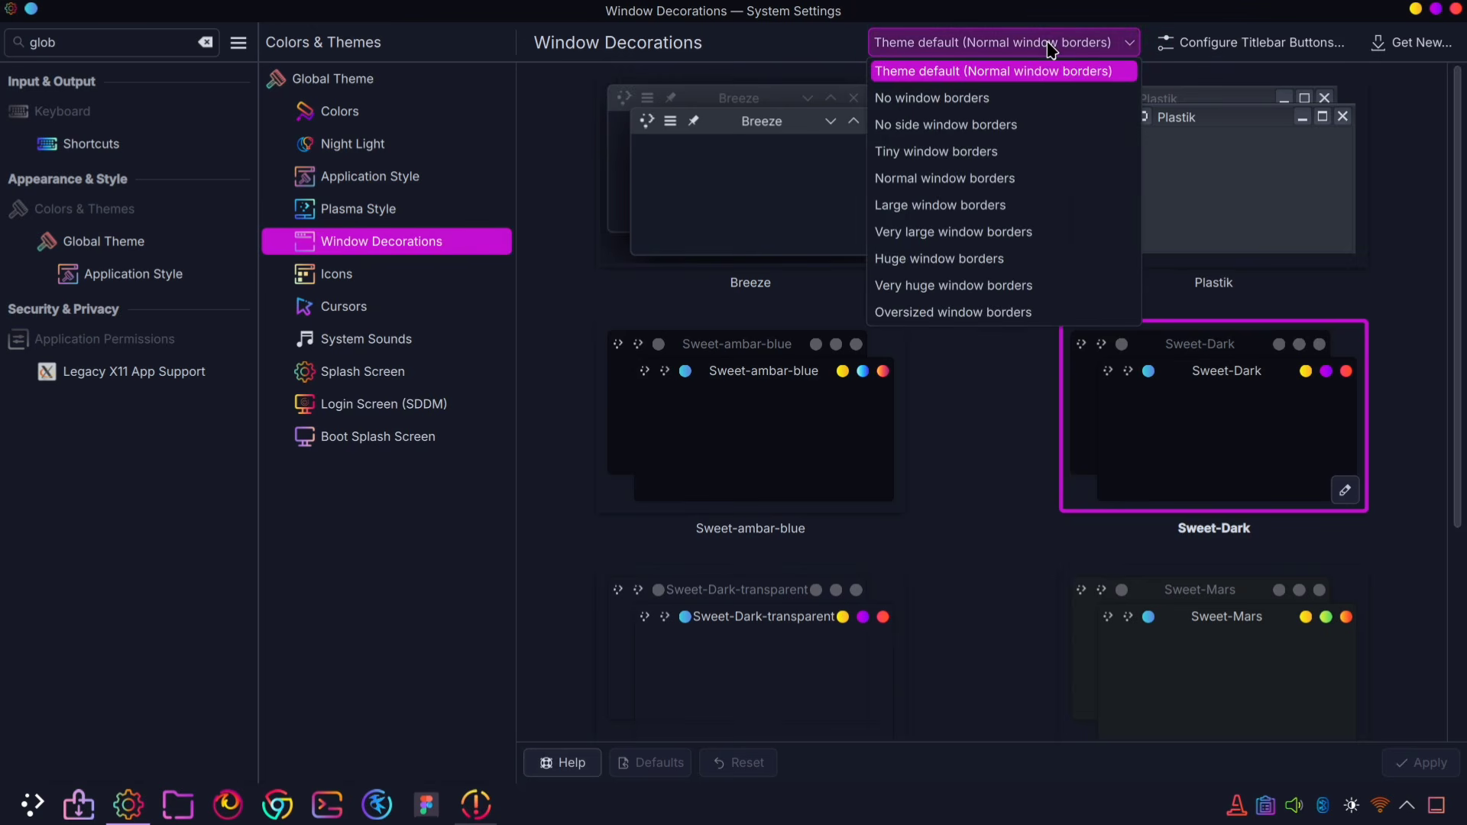
{"action": "left_click", "coordinate": [962, 104]}
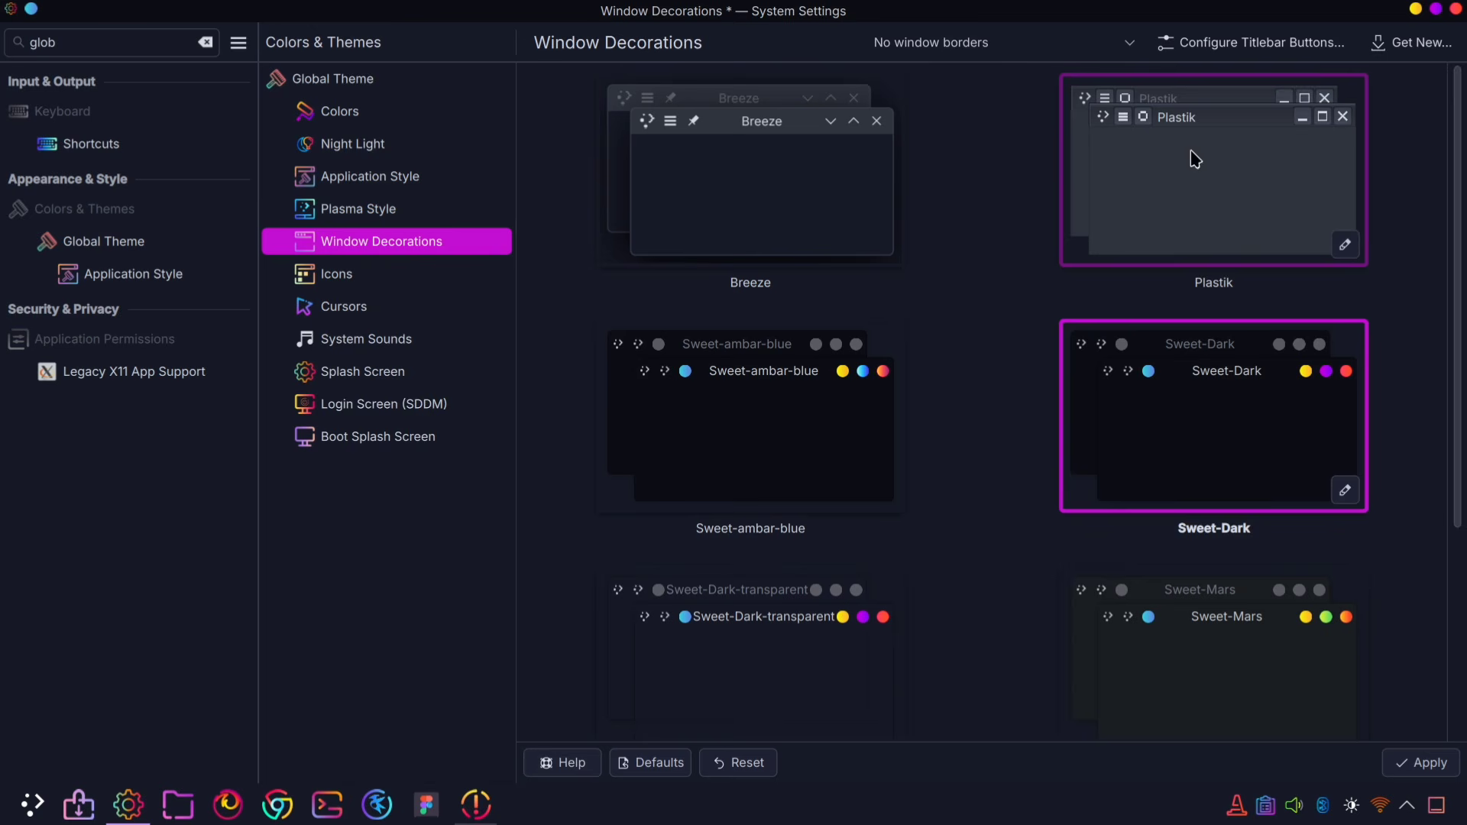
{"action": "left_click", "coordinate": [1423, 764]}
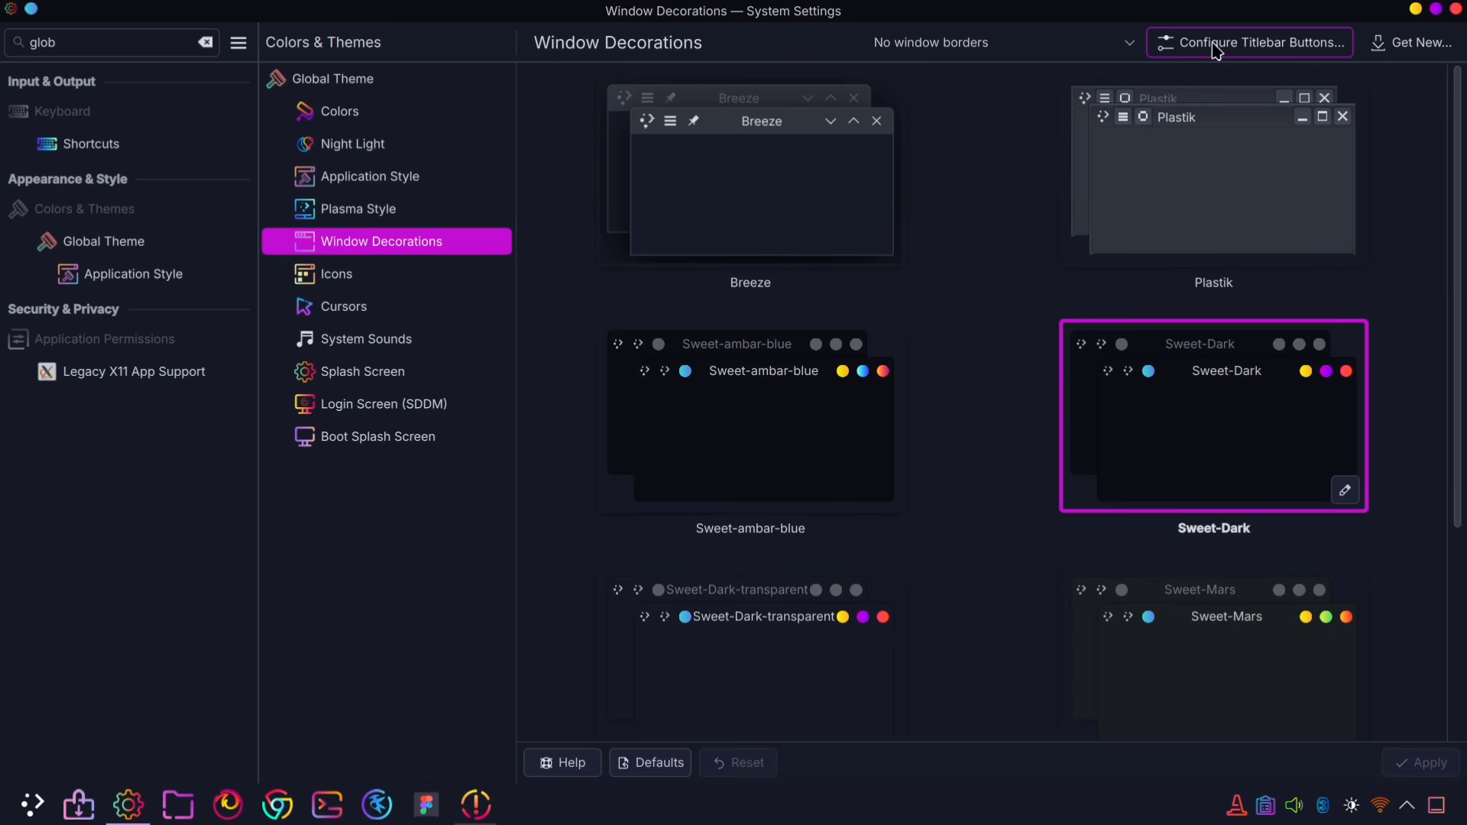
Unmaximize the settings window, remove the "More actions for this window" button from the titlebar layout and apply the change
{"action": "left_click", "coordinate": [1242, 46]}
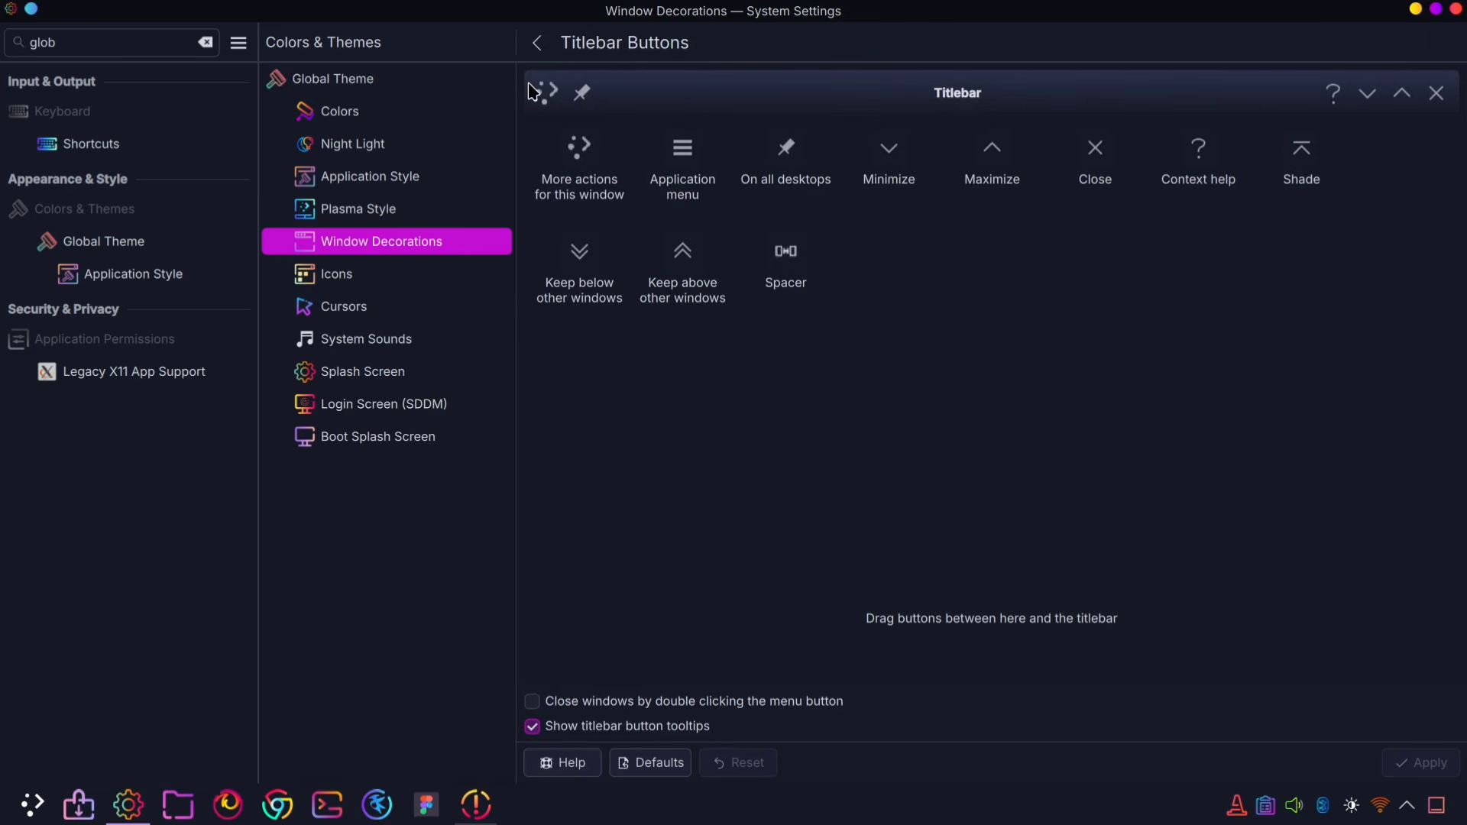
{"action": "double_click", "coordinate": [644, 8]}
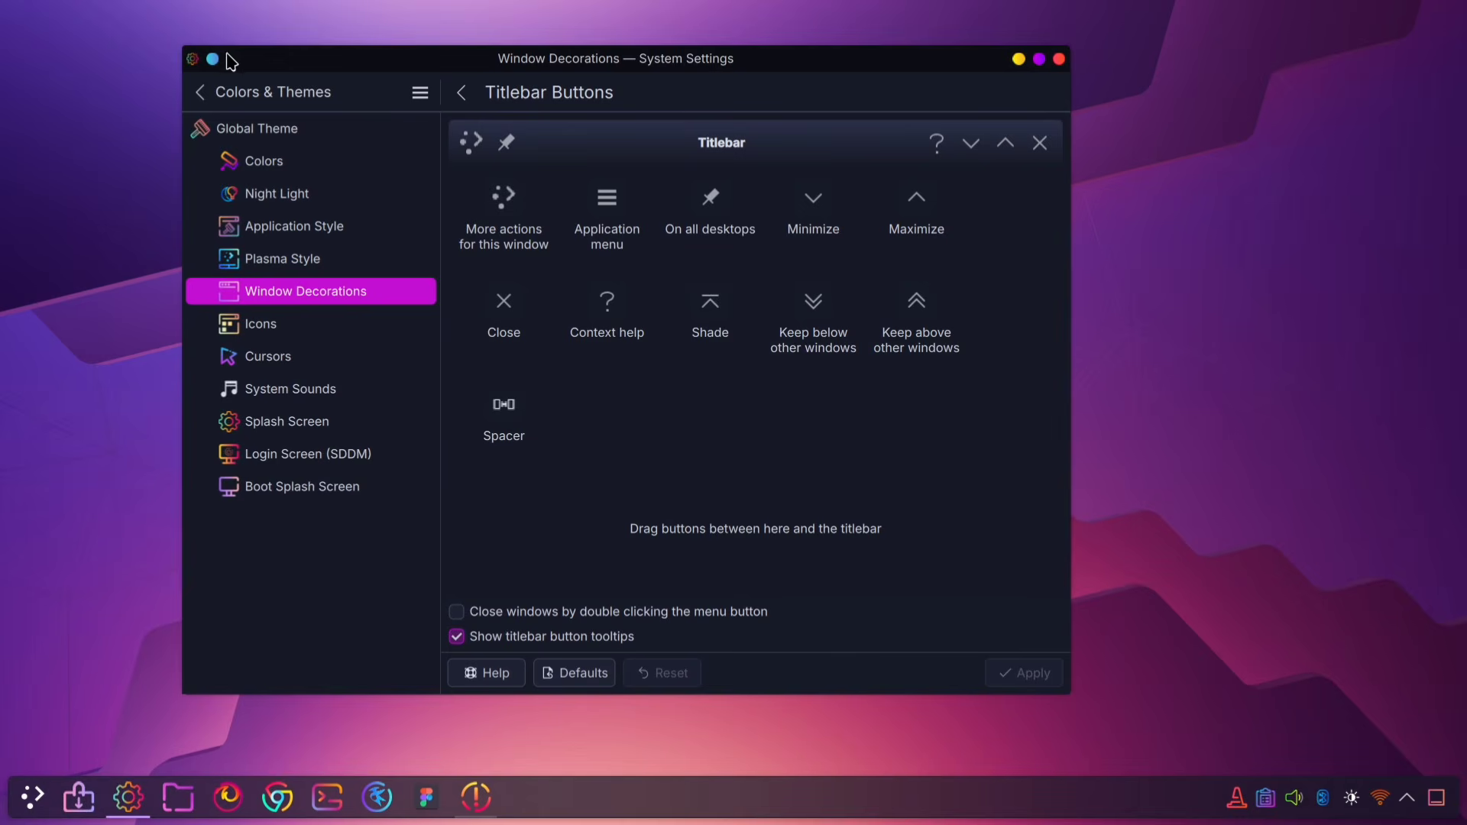
{"action": "left_click", "coordinate": [184, 64]}
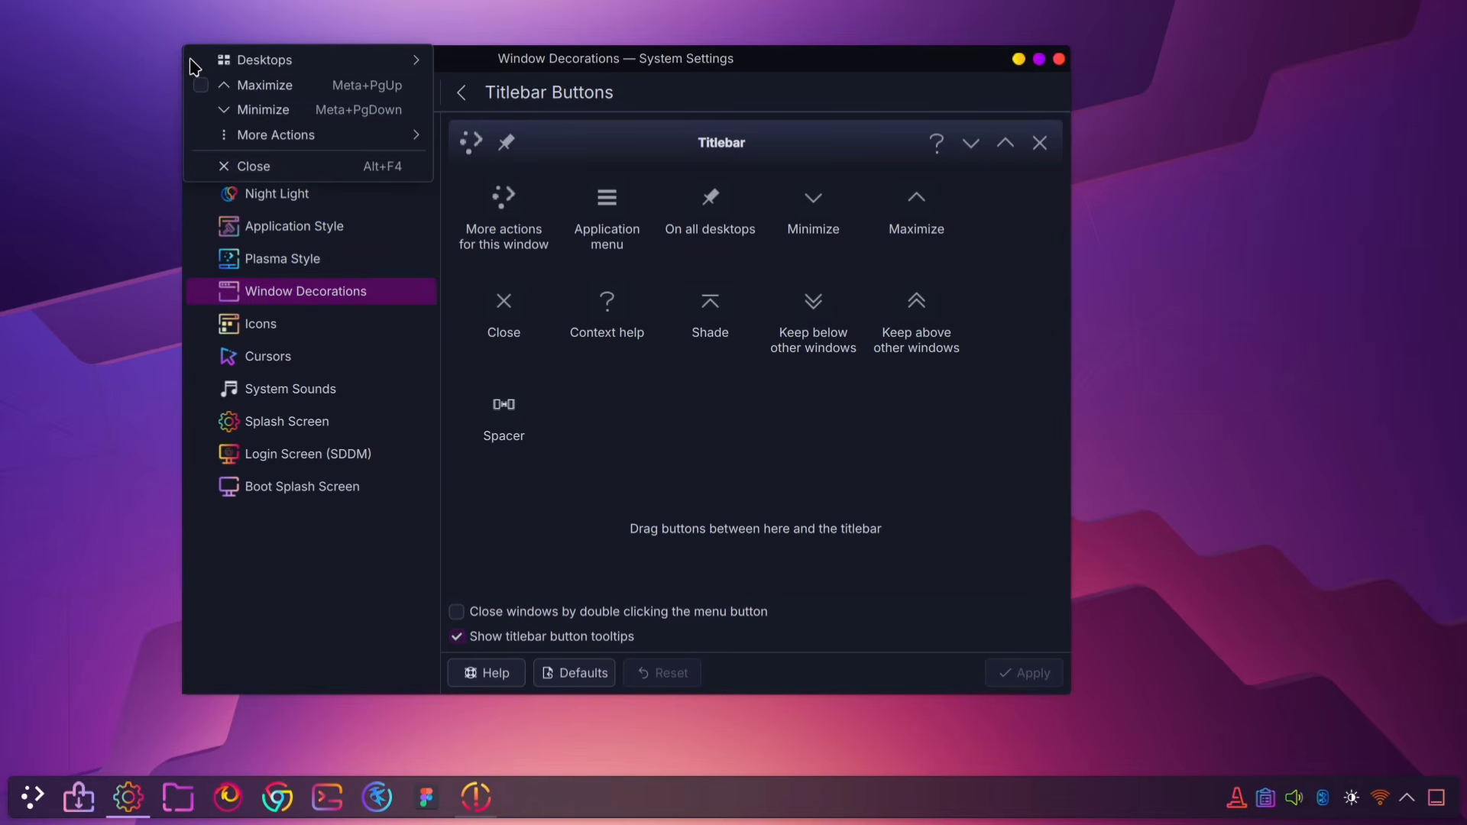
{"action": "left_click", "coordinate": [484, 70]}
{"action": "right_click", "coordinate": [387, 59]}
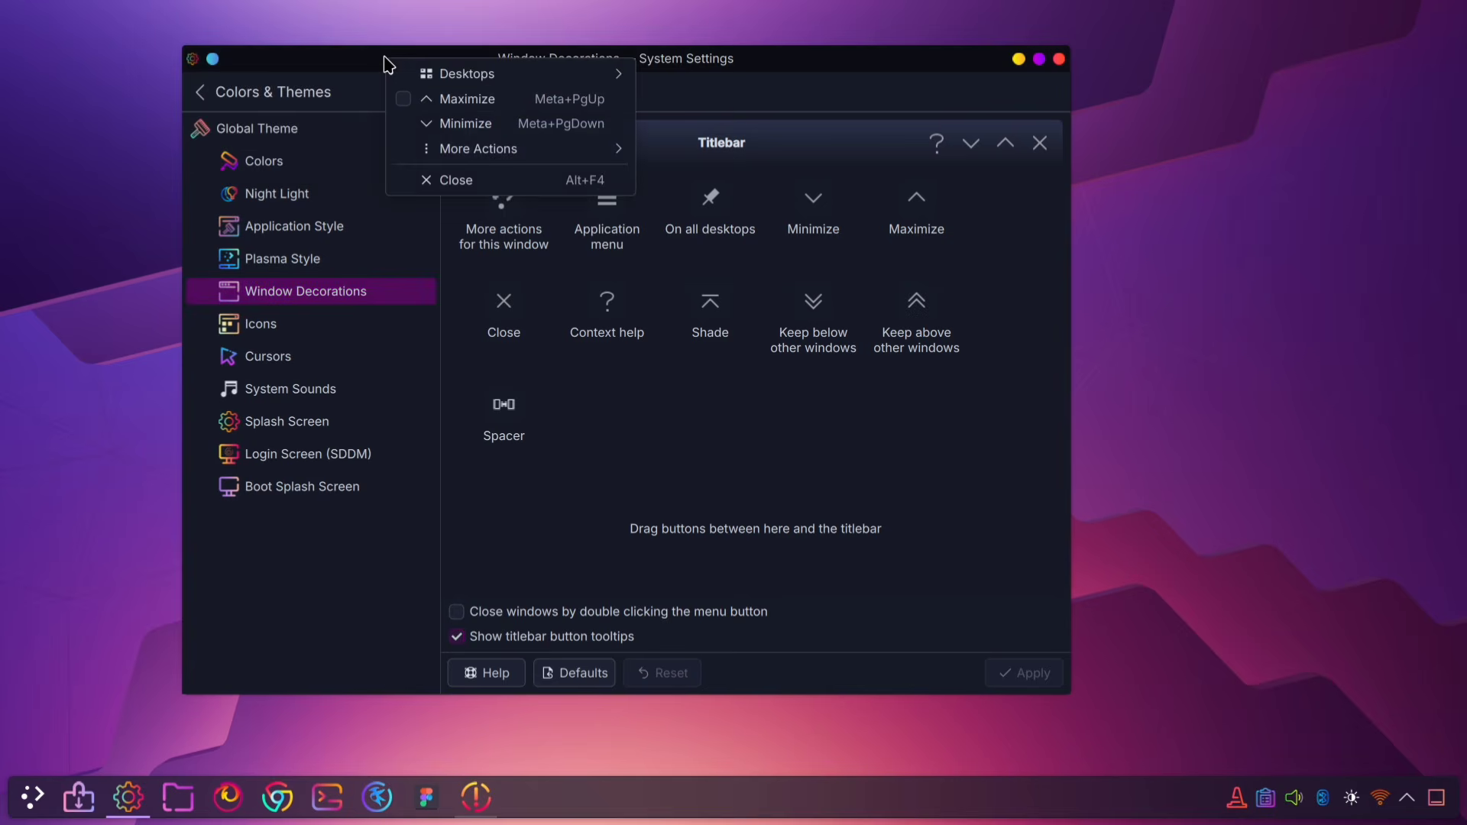
{"action": "left_click", "coordinate": [300, 71]}
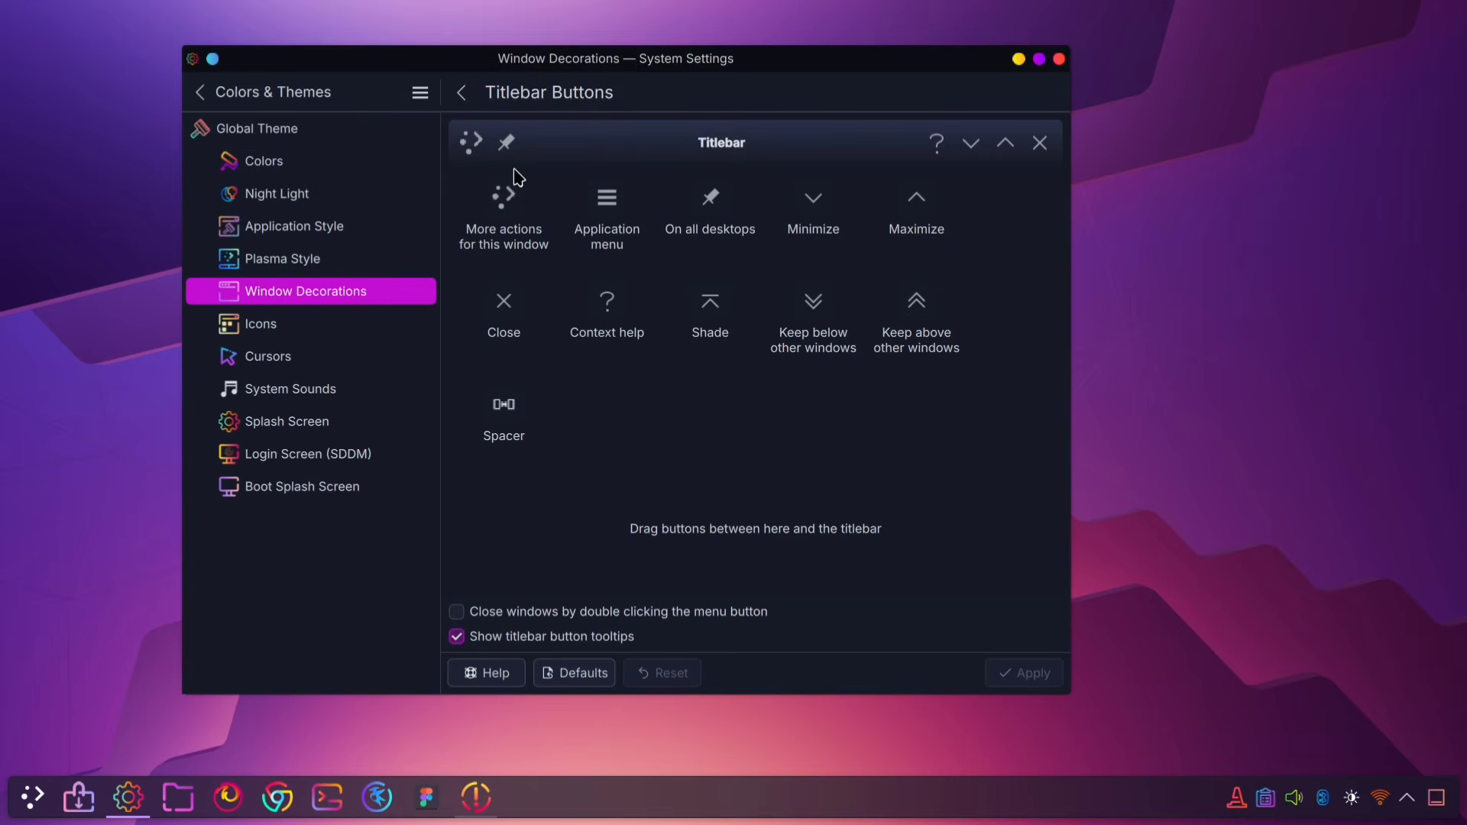
{"action": "left_click_drag", "start_coordinate": [464, 141], "coordinate": [690, 374]}
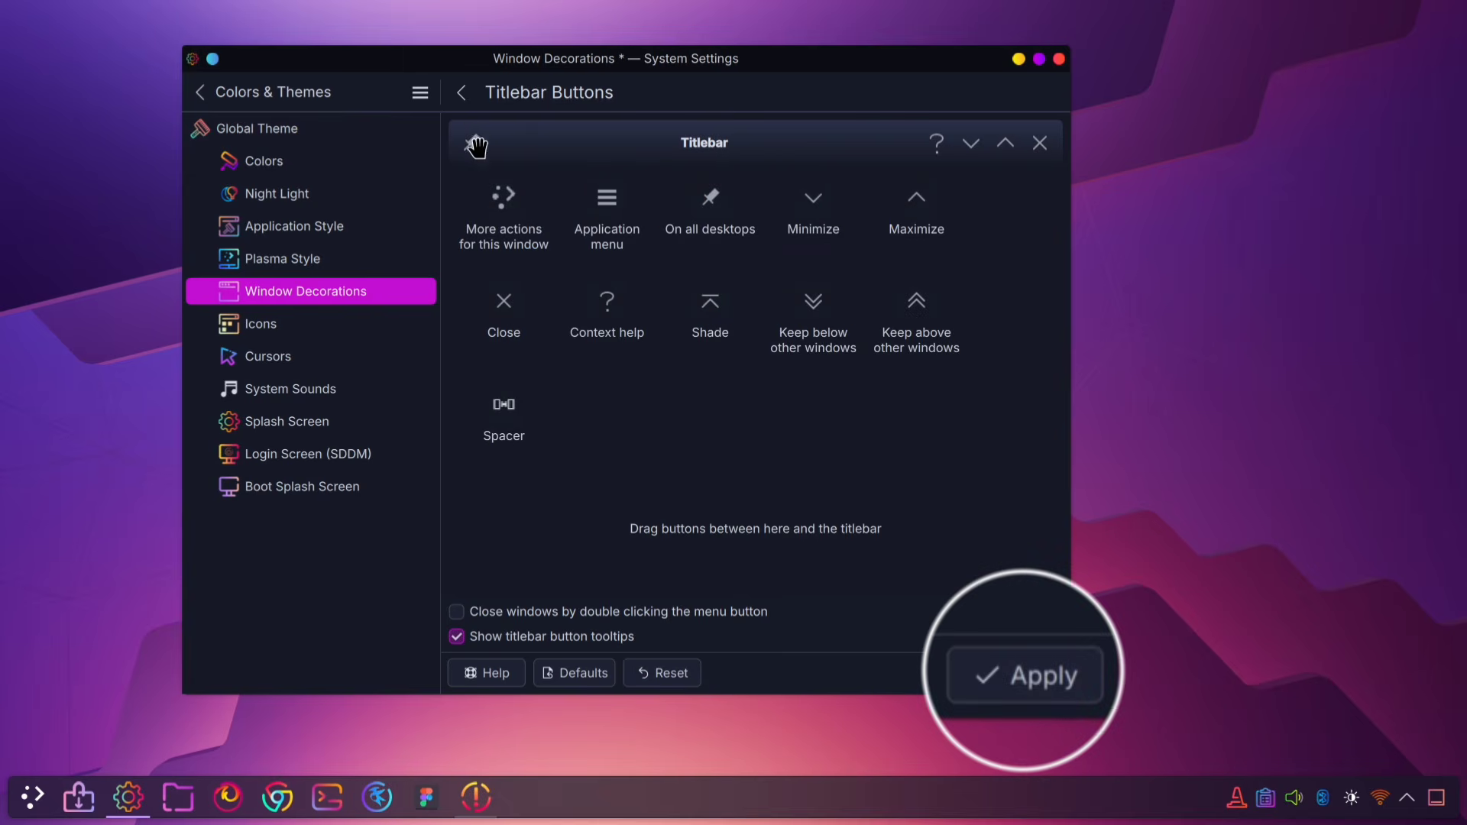
{"action": "left_click", "coordinate": [1001, 676]}
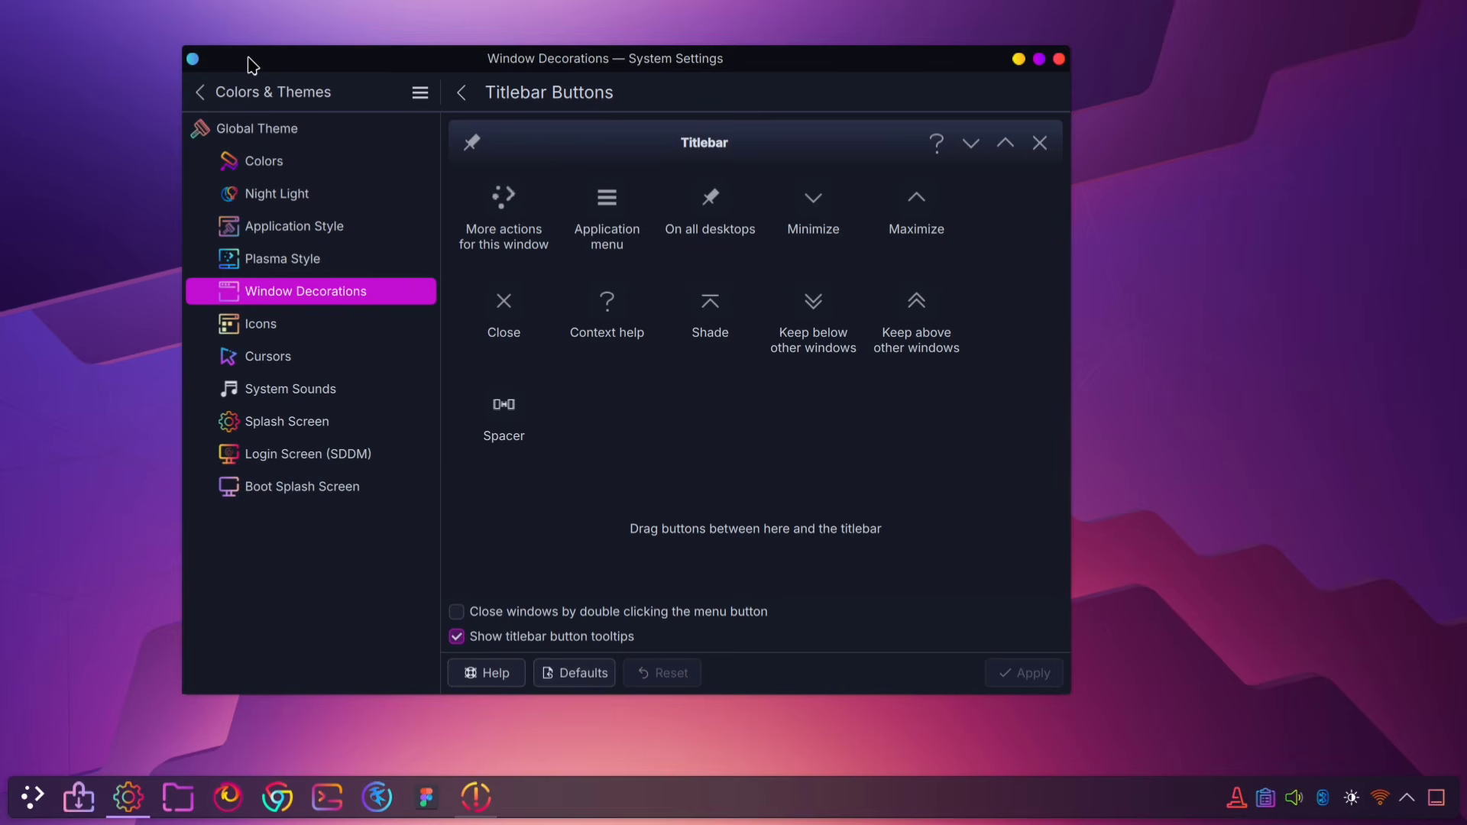
Switch to the next virtual desktop and back twice to check where the settings window shows
{"action": "key", "text": "ctrl+super+Right"}
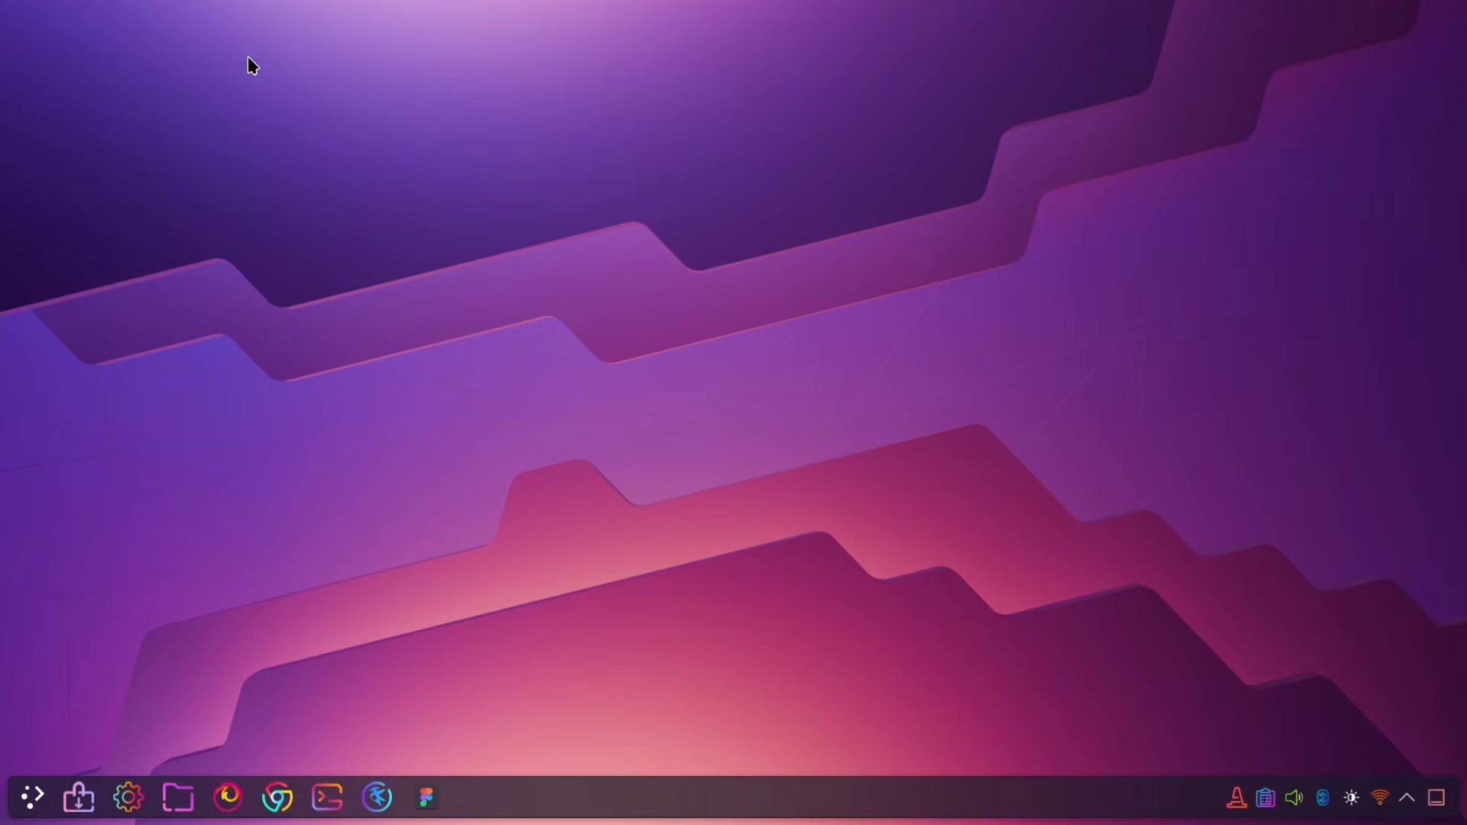
{"action": "key", "text": "ctrl+super+Left"}
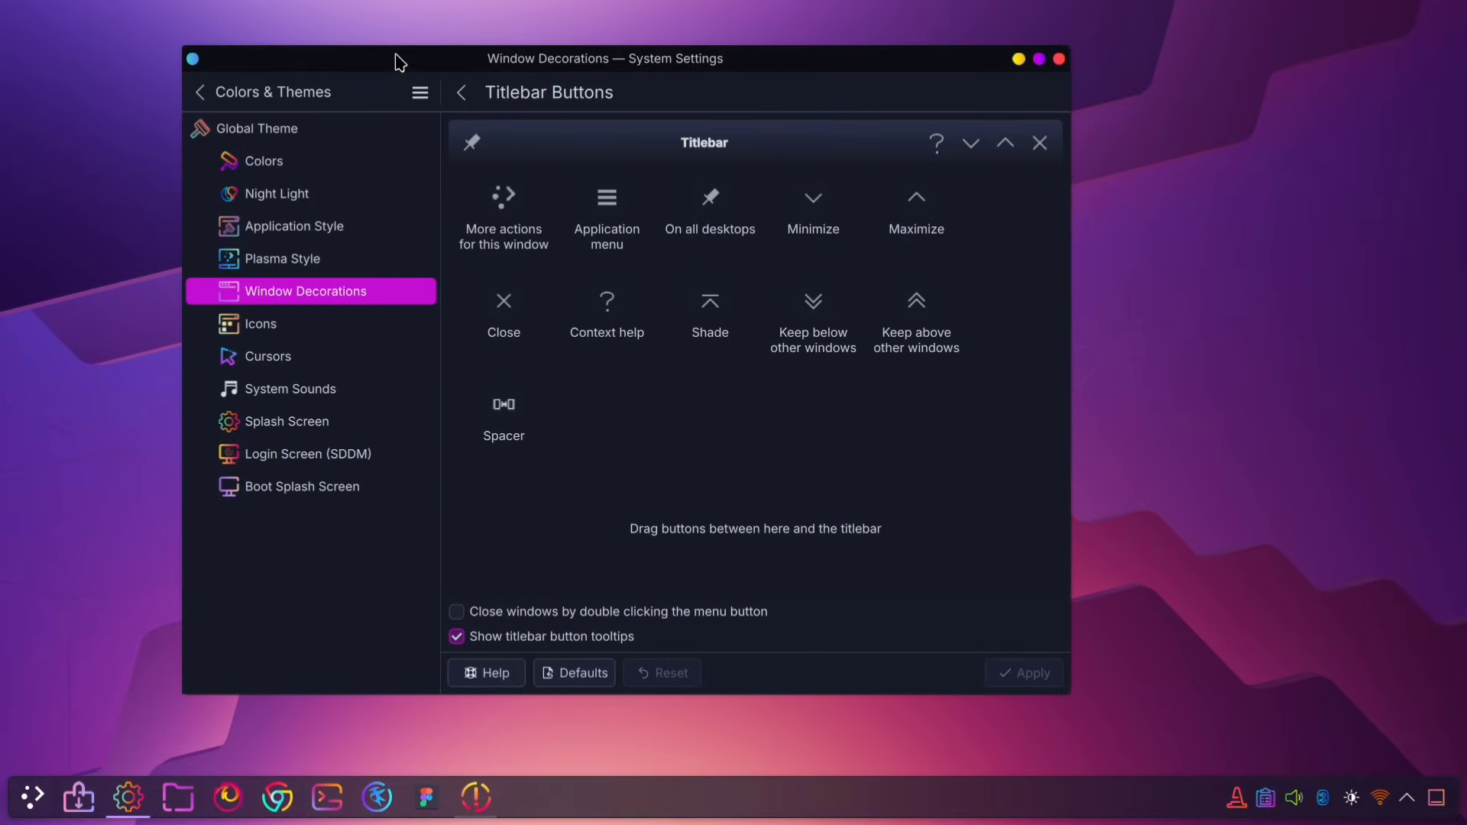
{"action": "key", "text": "ctrl+super+Right"}
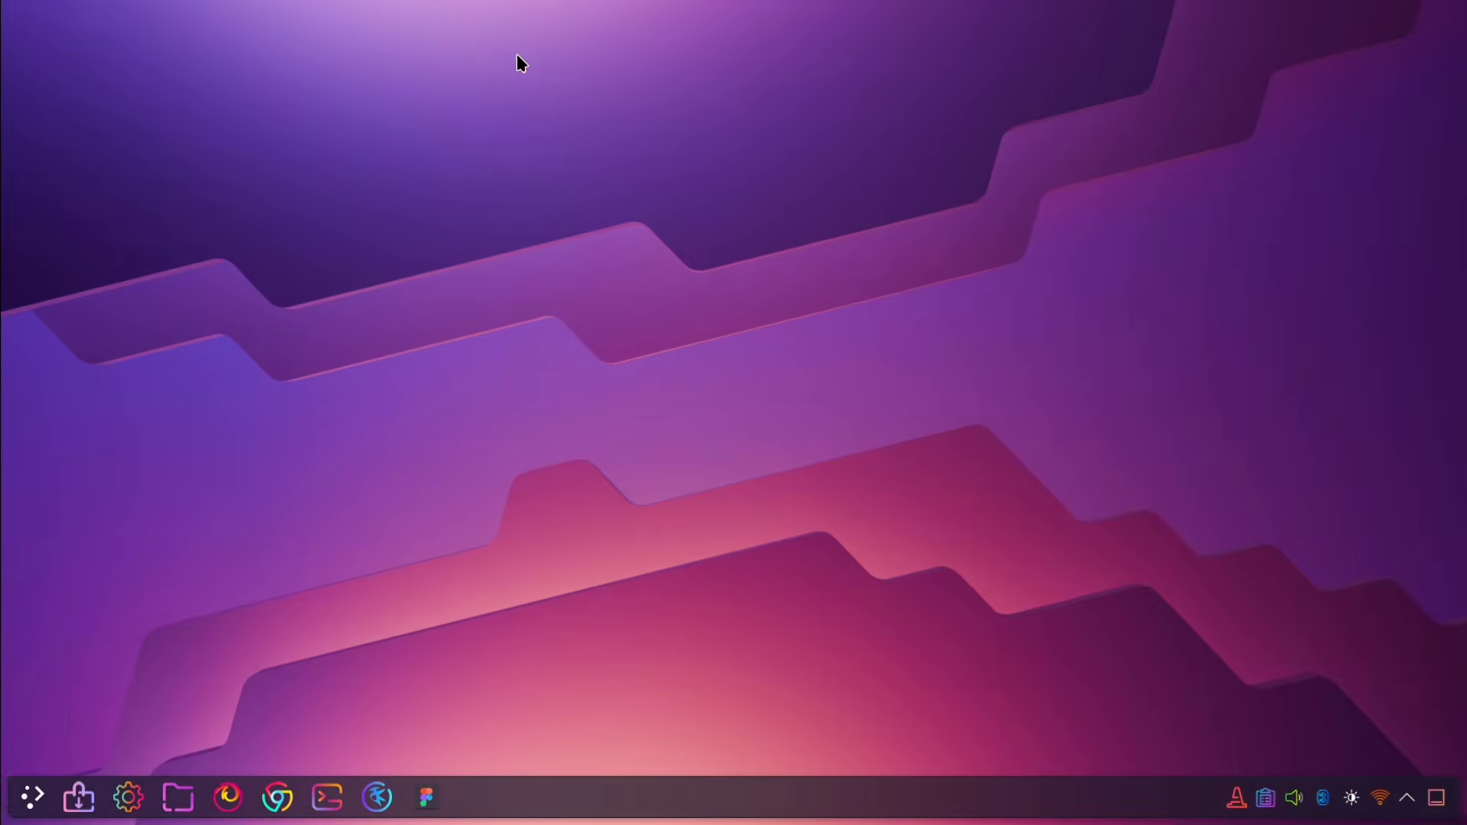
{"action": "key", "text": "ctrl+super+Left"}
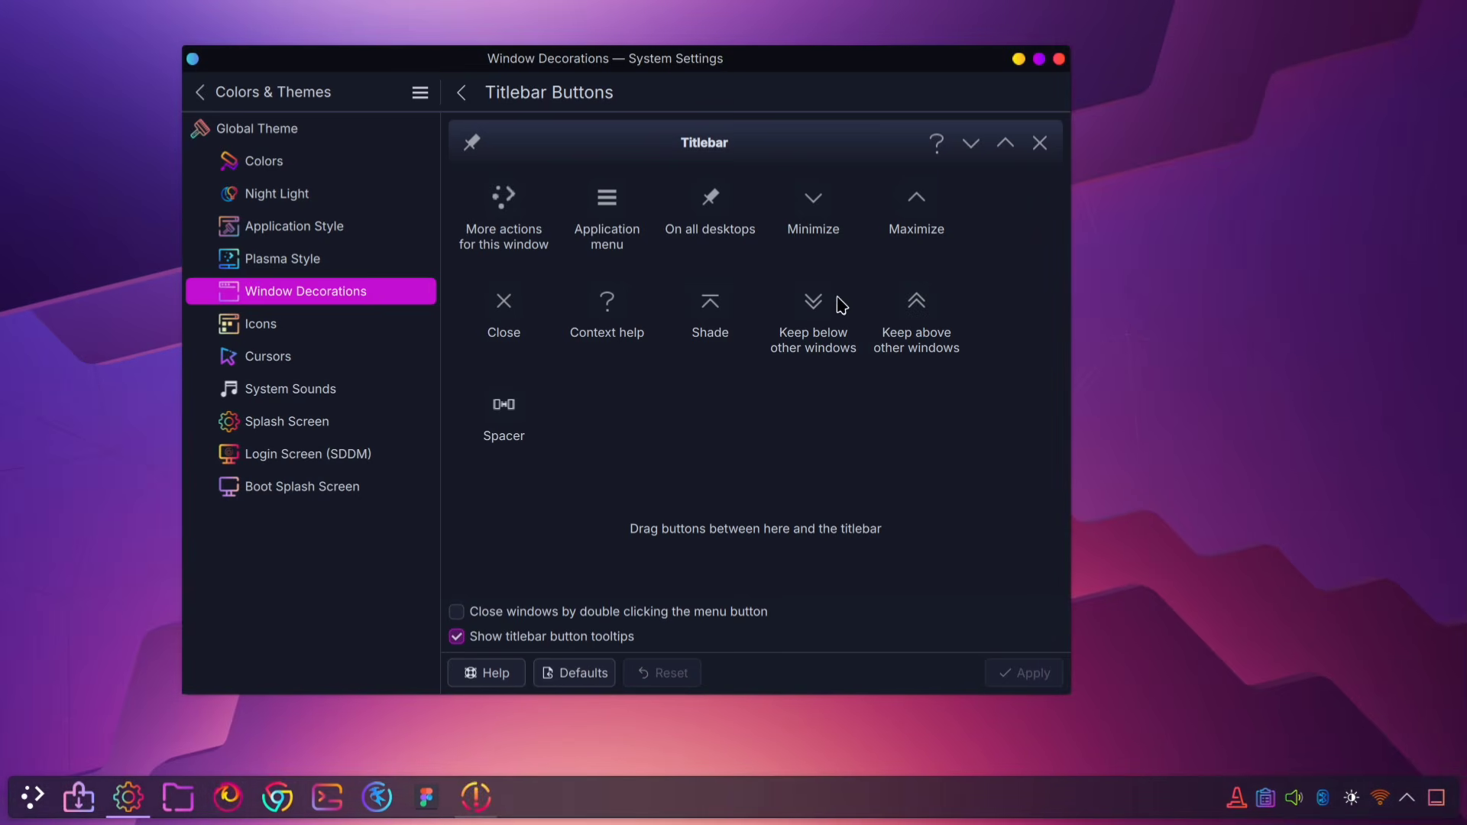
Add the "Keep above other windows" and "Keep below other windows" buttons after the pin in the titlebar layout and apply
{"action": "left_click_drag", "start_coordinate": [813, 303], "coordinate": [776, 275]}
{"action": "left_click_drag", "start_coordinate": [494, 145], "coordinate": [493, 143]}
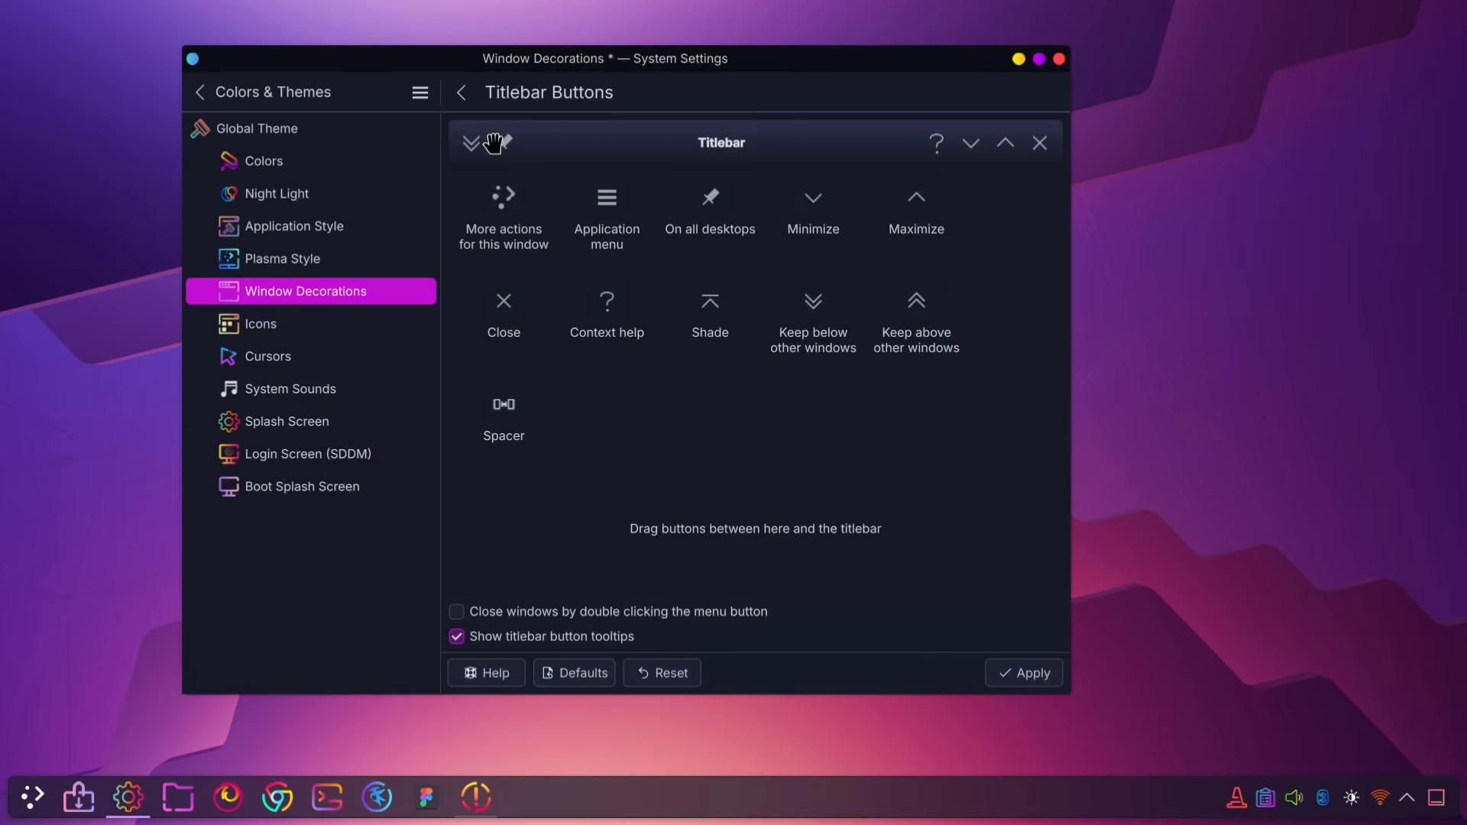
{"action": "left_click_drag", "start_coordinate": [947, 302], "coordinate": [495, 145]}
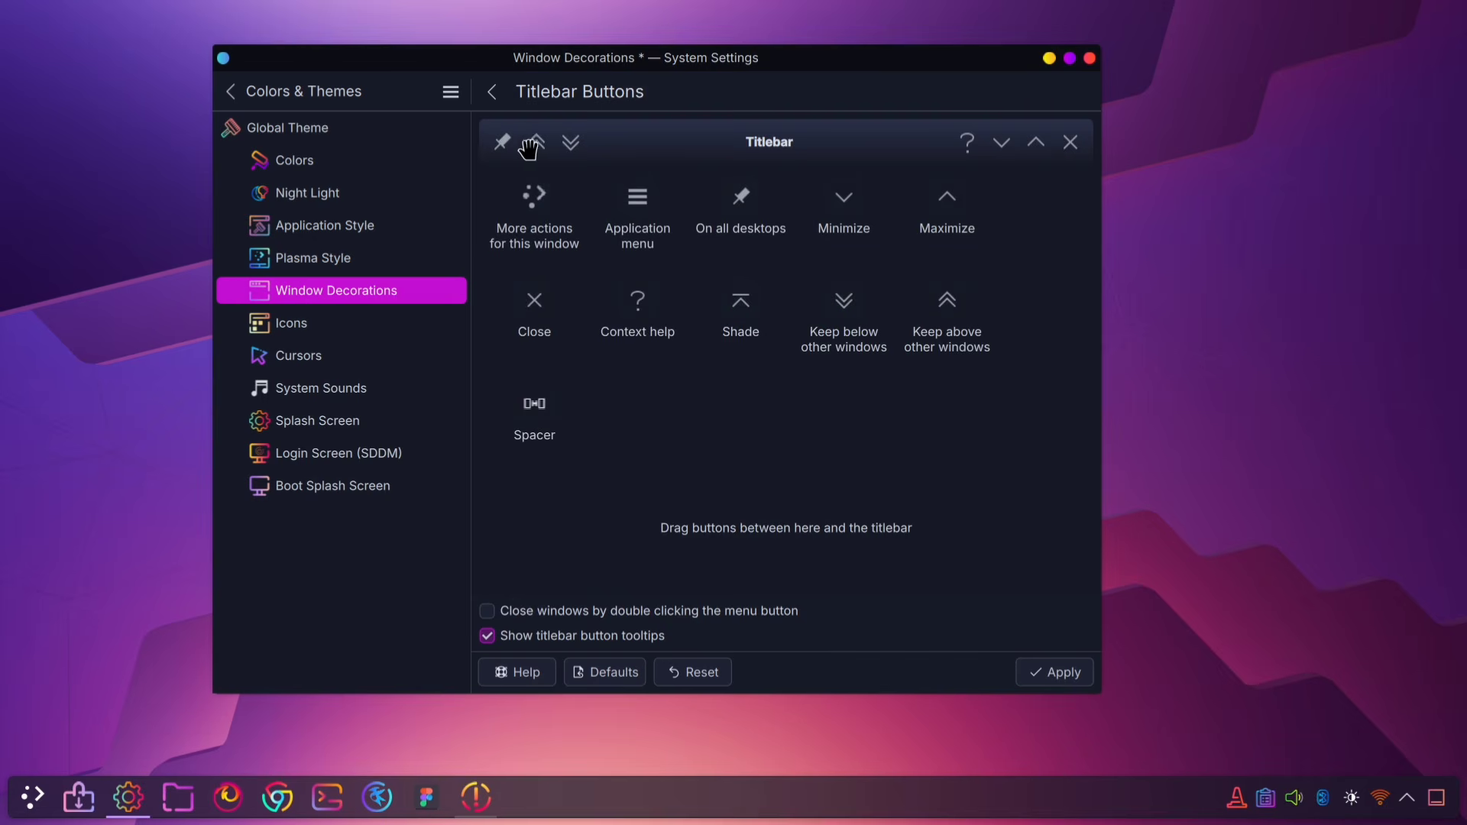
{"action": "left_click", "coordinate": [1072, 685]}
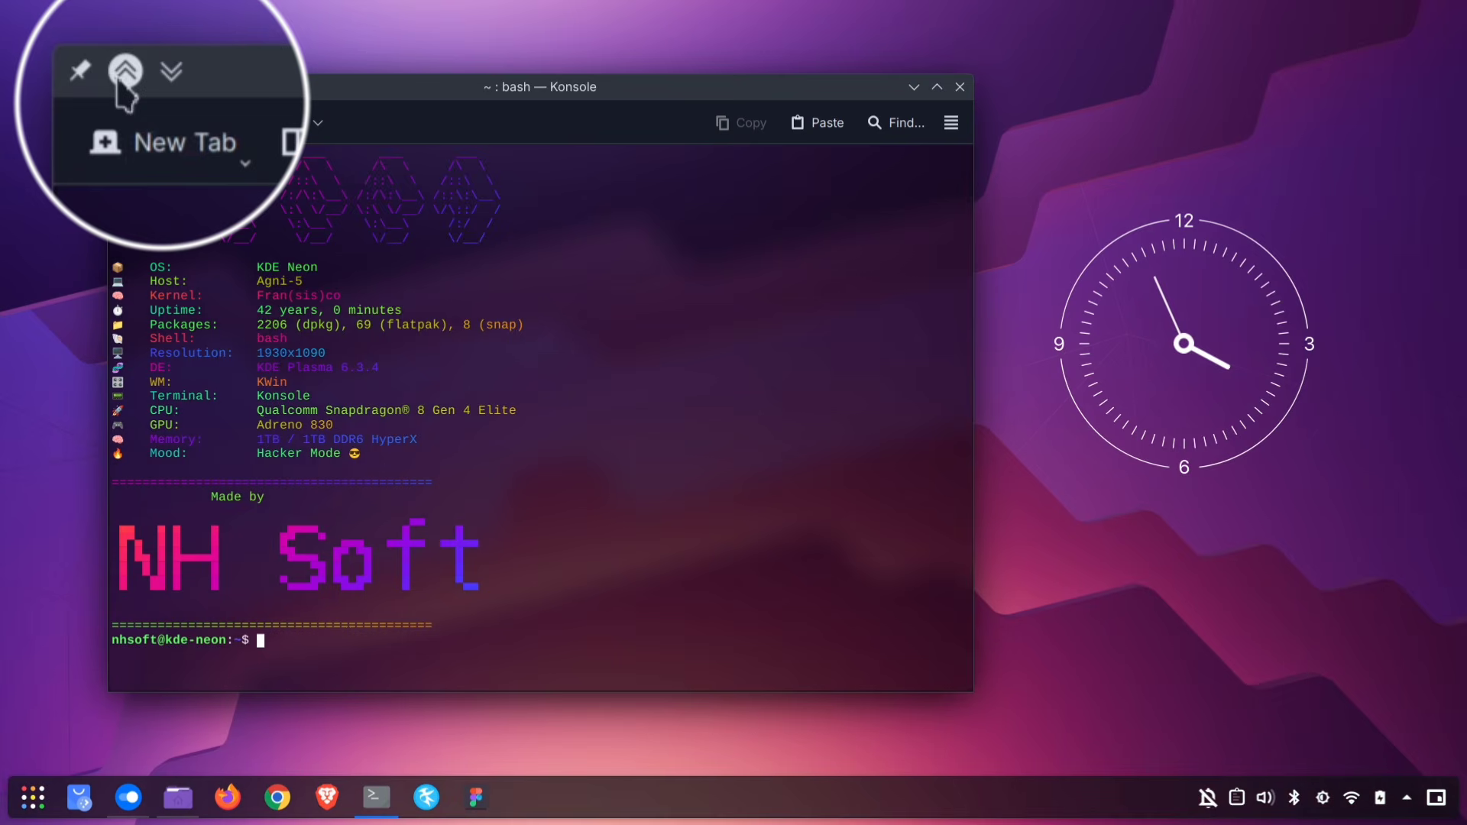
Keep the Konsole window above other windows, bring up the Dolphin file manager and move both windows to test the overlap
{"action": "left_click", "coordinate": [143, 86]}
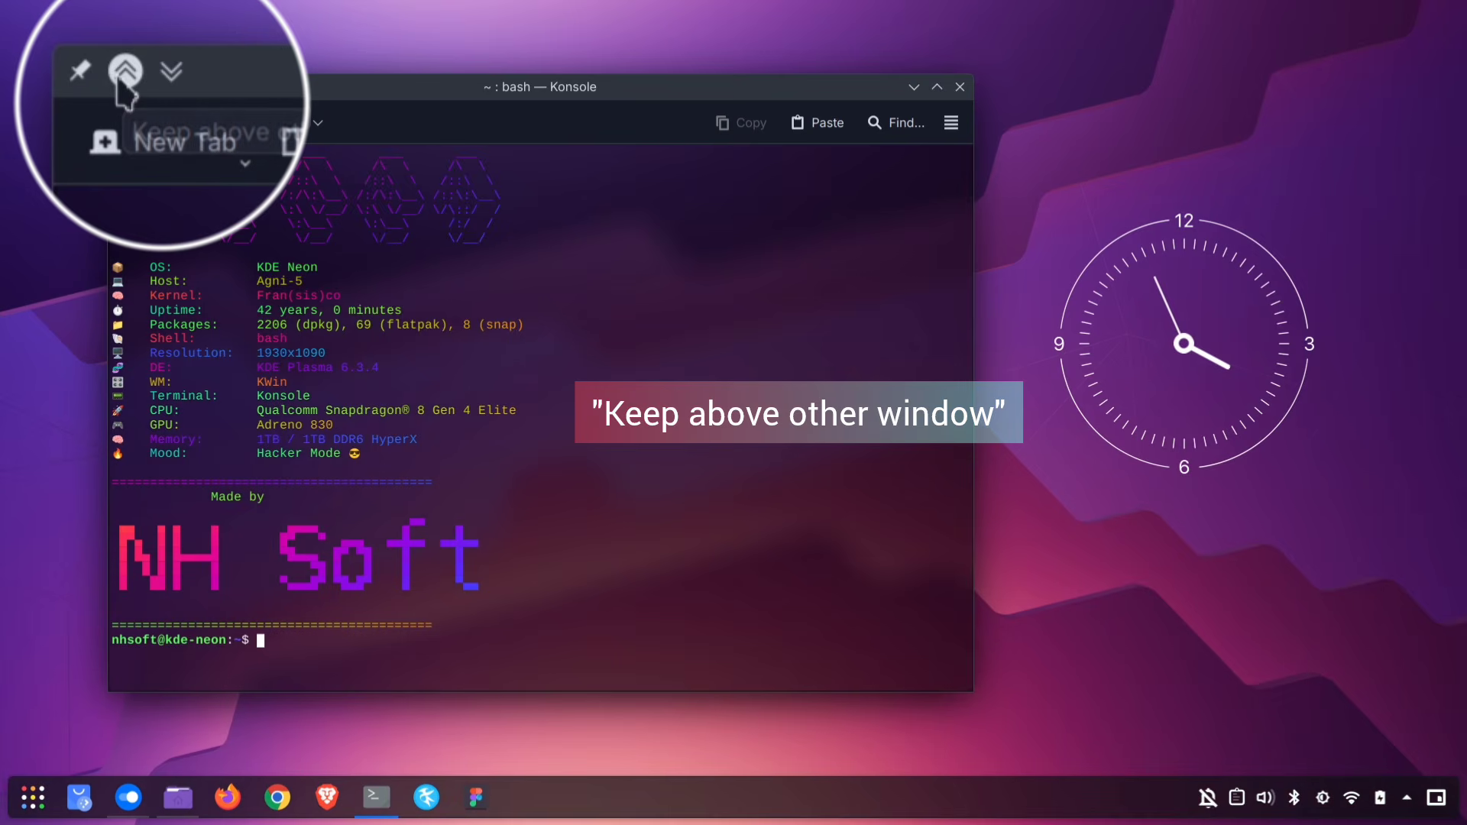
{"action": "mouse_move", "coordinate": [295, 89]}
{"action": "left_mouse_down"}
{"action": "mouse_move", "coordinate": [336, 73]}
{"action": "mouse_move", "coordinate": [287, 71]}
{"action": "left_mouse_up"}
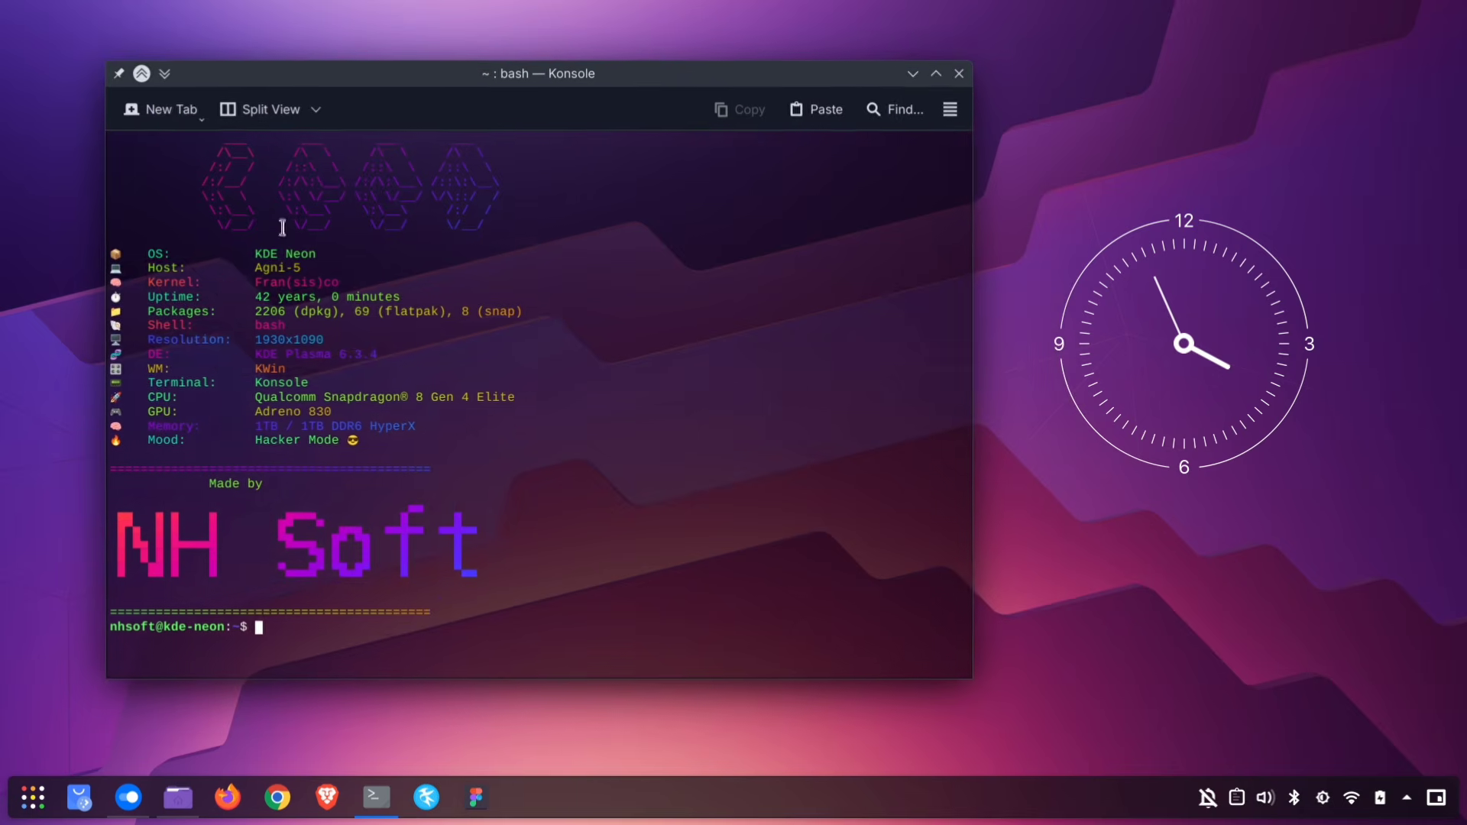
{"action": "left_click", "coordinate": [196, 798]}
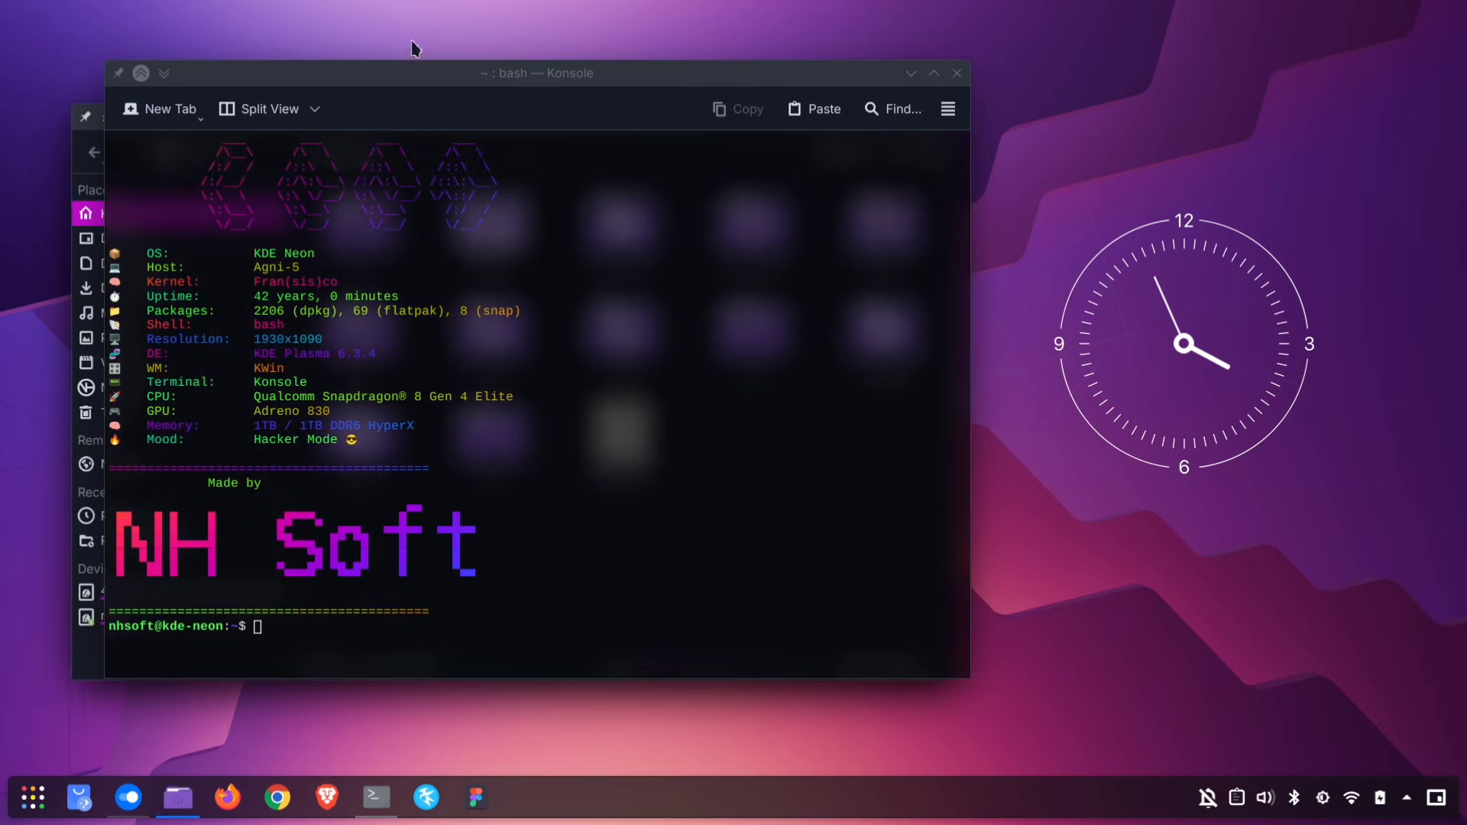
{"action": "left_click_drag", "start_coordinate": [398, 76], "coordinate": [685, 71]}
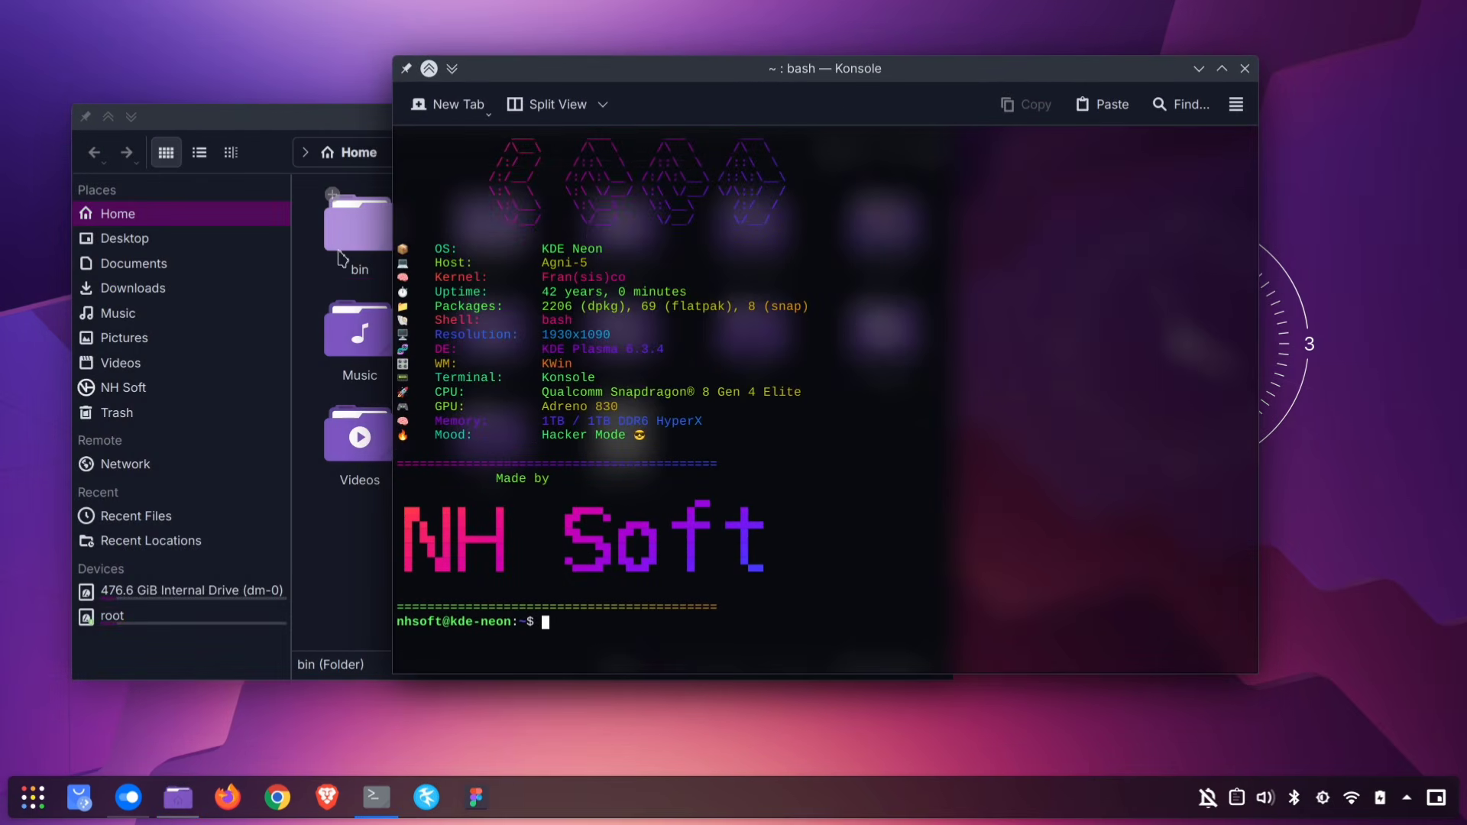
{"action": "left_click_drag", "start_coordinate": [632, 77], "coordinate": [676, 106]}
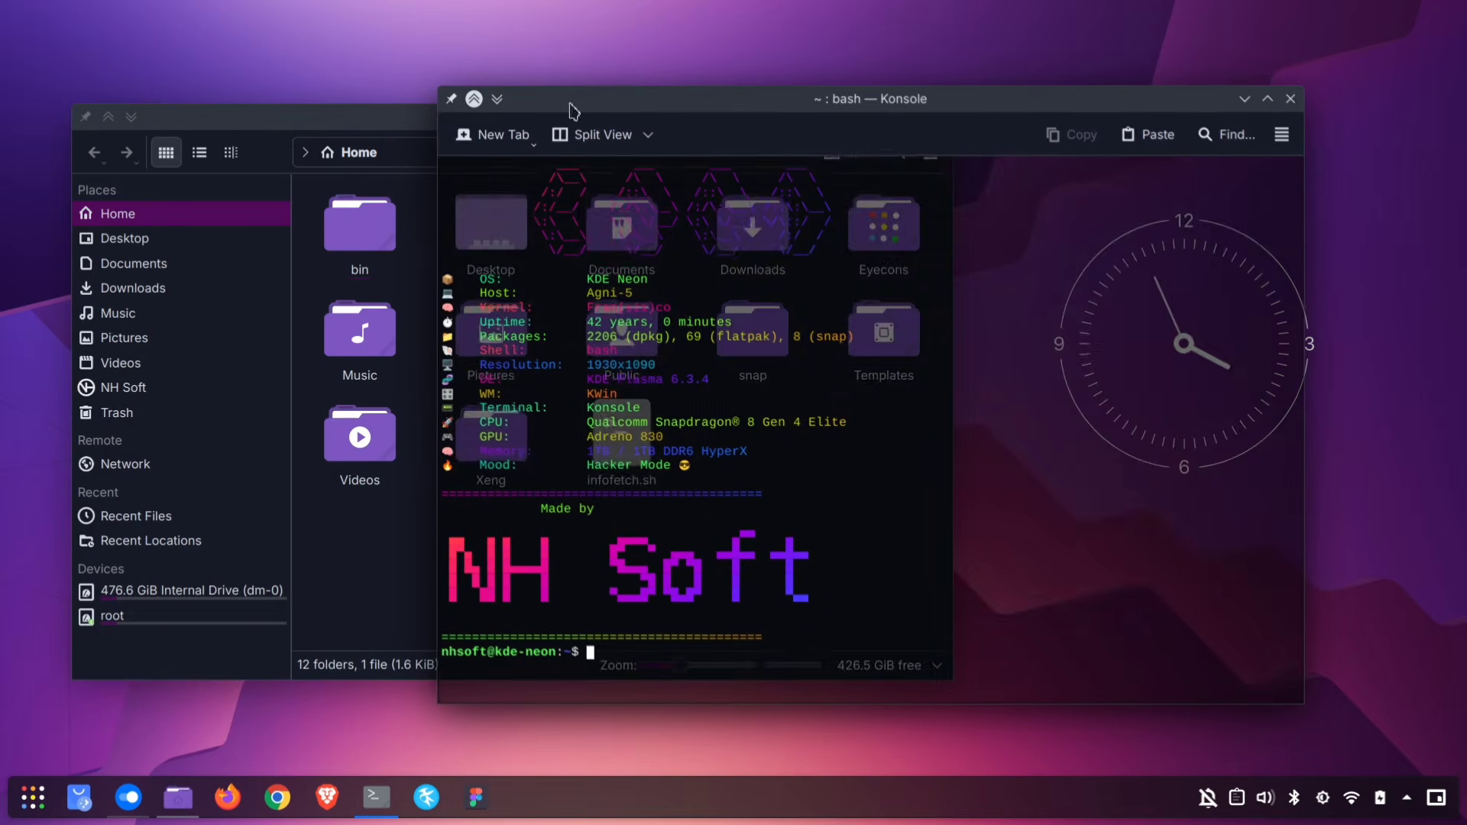
{"action": "mouse_move", "coordinate": [367, 115]}
{"action": "left_mouse_down"}
{"action": "mouse_move", "coordinate": [280, 115]}
{"action": "mouse_move", "coordinate": [374, 116]}
{"action": "mouse_move", "coordinate": [353, 117]}
{"action": "left_mouse_up"}
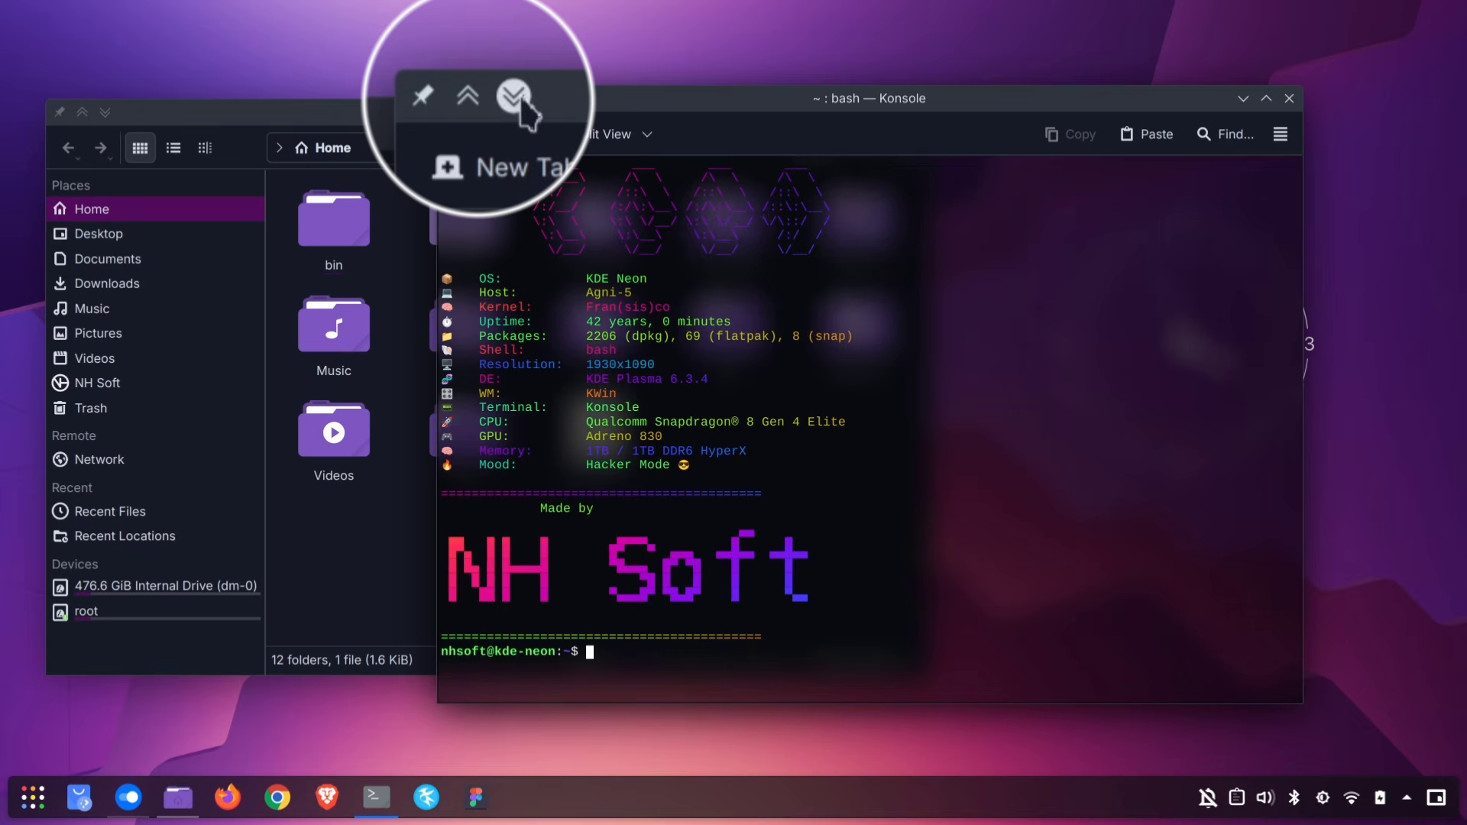
Set the Konsole window to stay below other windows and move it and Dolphin around to test the stacking
{"action": "left_click", "coordinate": [514, 97]}
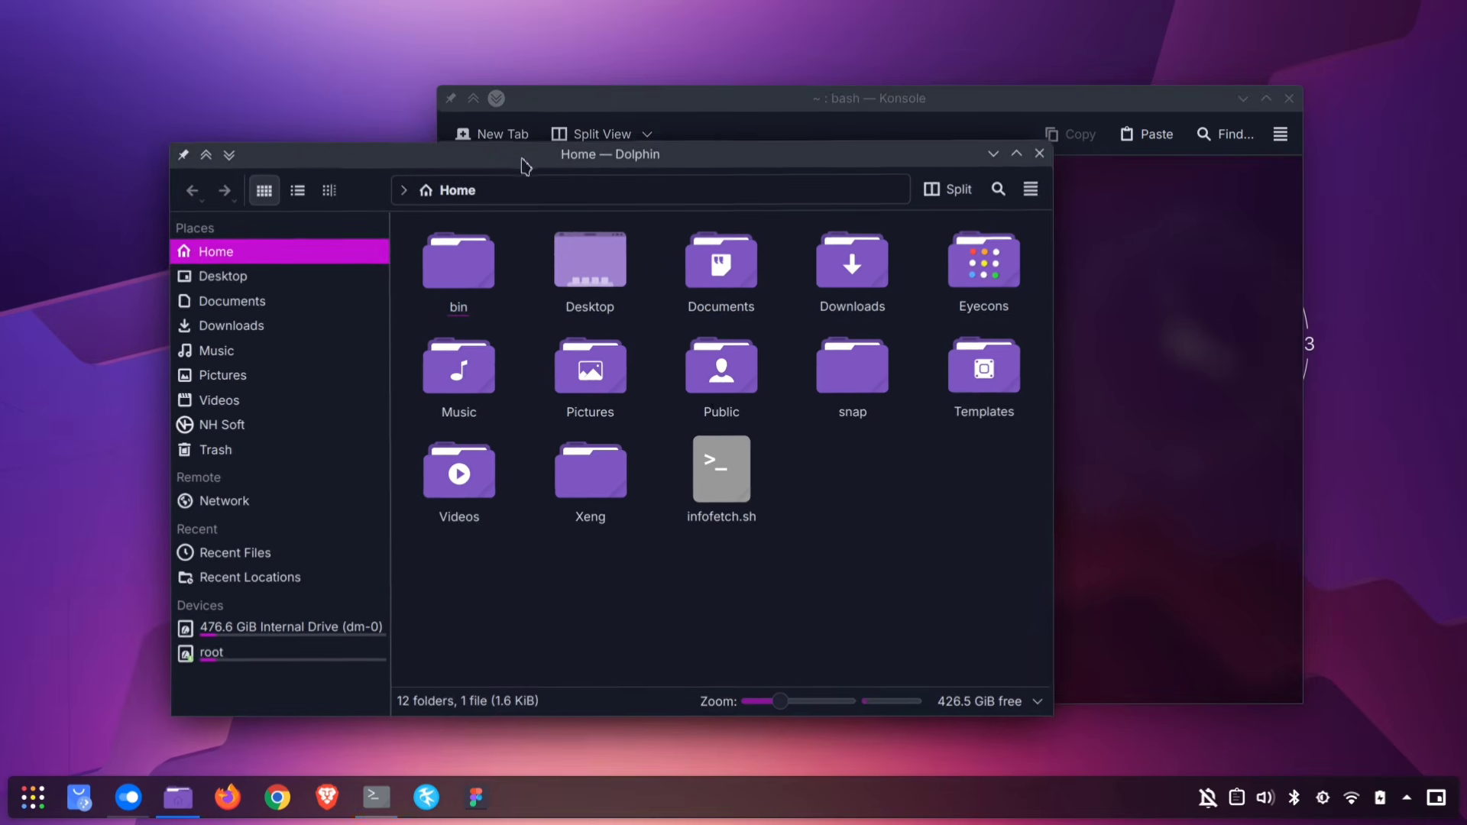
{"action": "left_click_drag", "start_coordinate": [747, 158], "coordinate": [811, 196]}
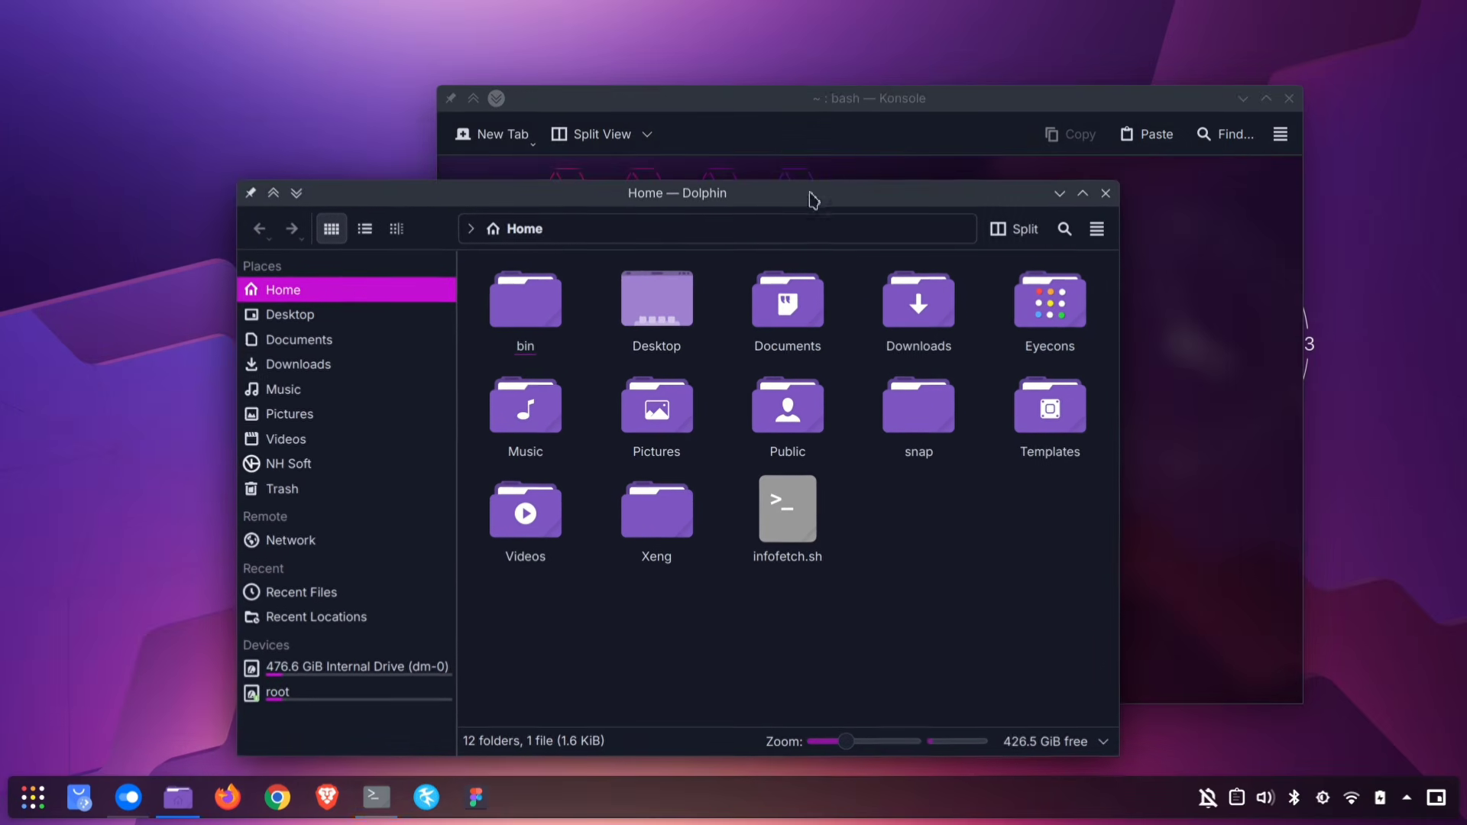
{"action": "left_click_drag", "start_coordinate": [736, 111], "coordinate": [462, 84]}
{"action": "left_click_drag", "start_coordinate": [602, 197], "coordinate": [826, 132]}
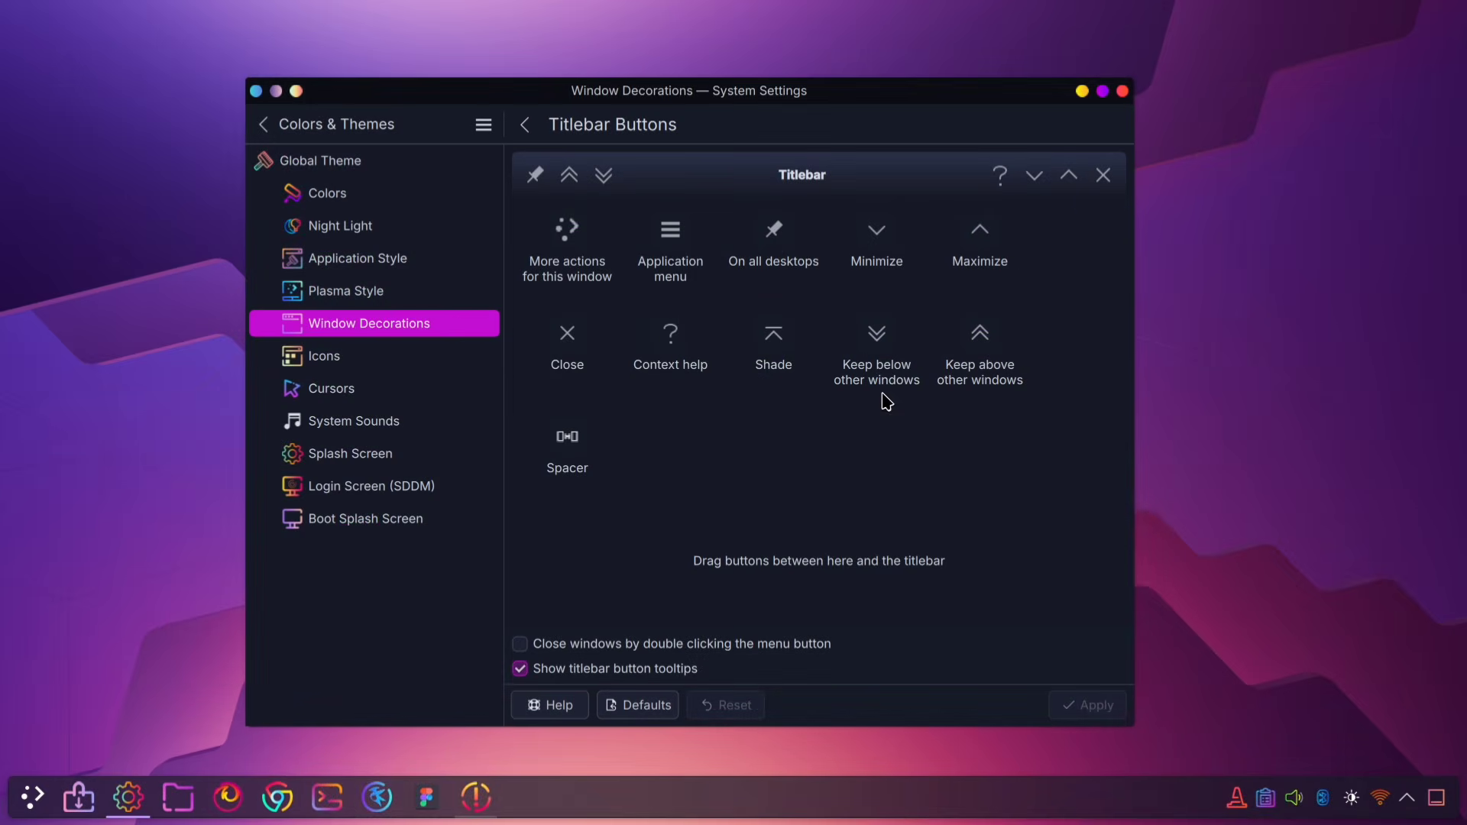
Switch to the Icons page in System Settings and search its catalogue of new icon themes for "tela"
{"action": "left_click", "coordinate": [398, 370]}
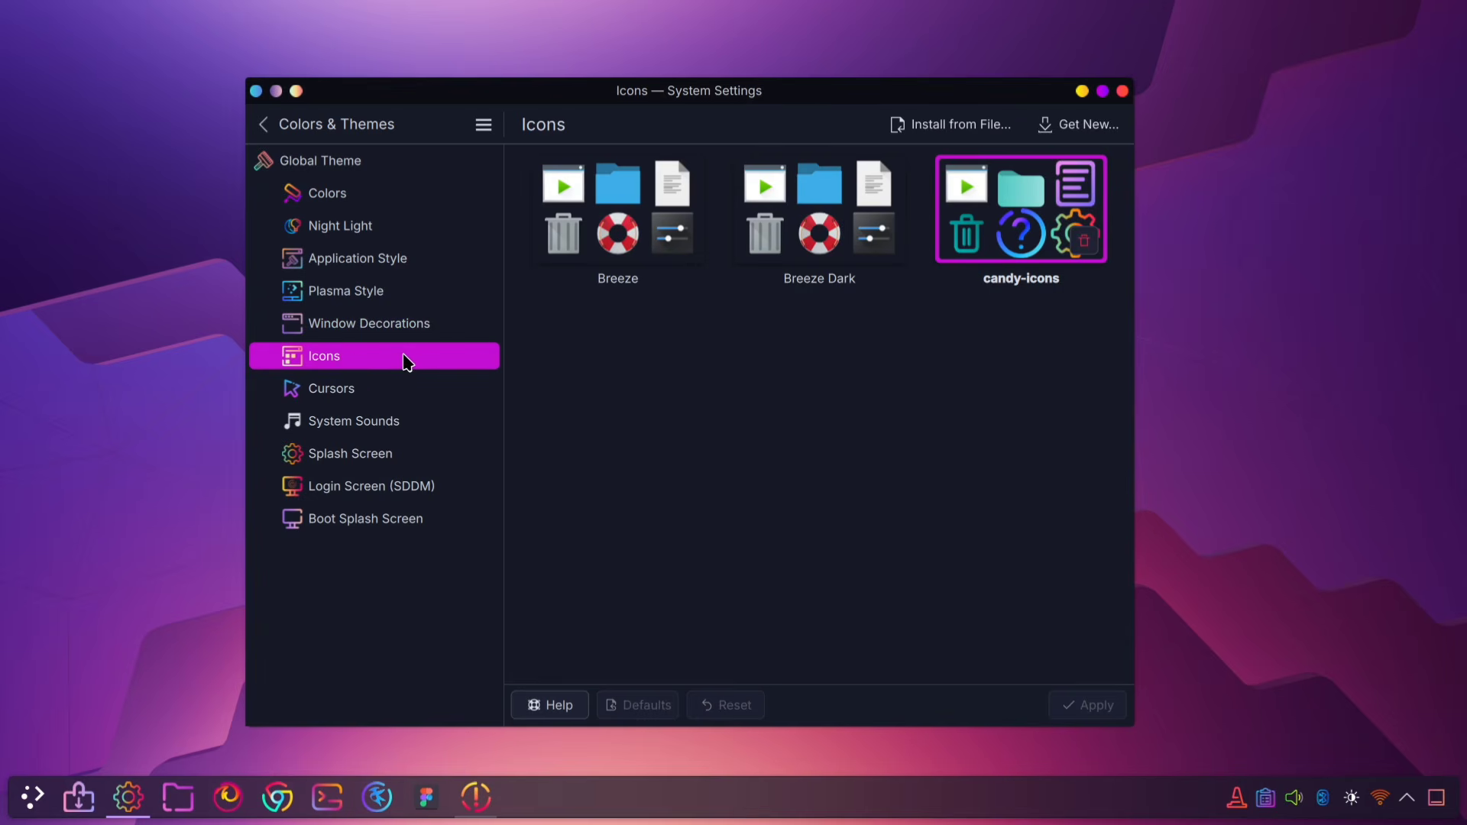
{"action": "left_click", "coordinate": [1072, 126]}
{"action": "left_click", "coordinate": [997, 169]}
{"action": "type", "text": "tela"}
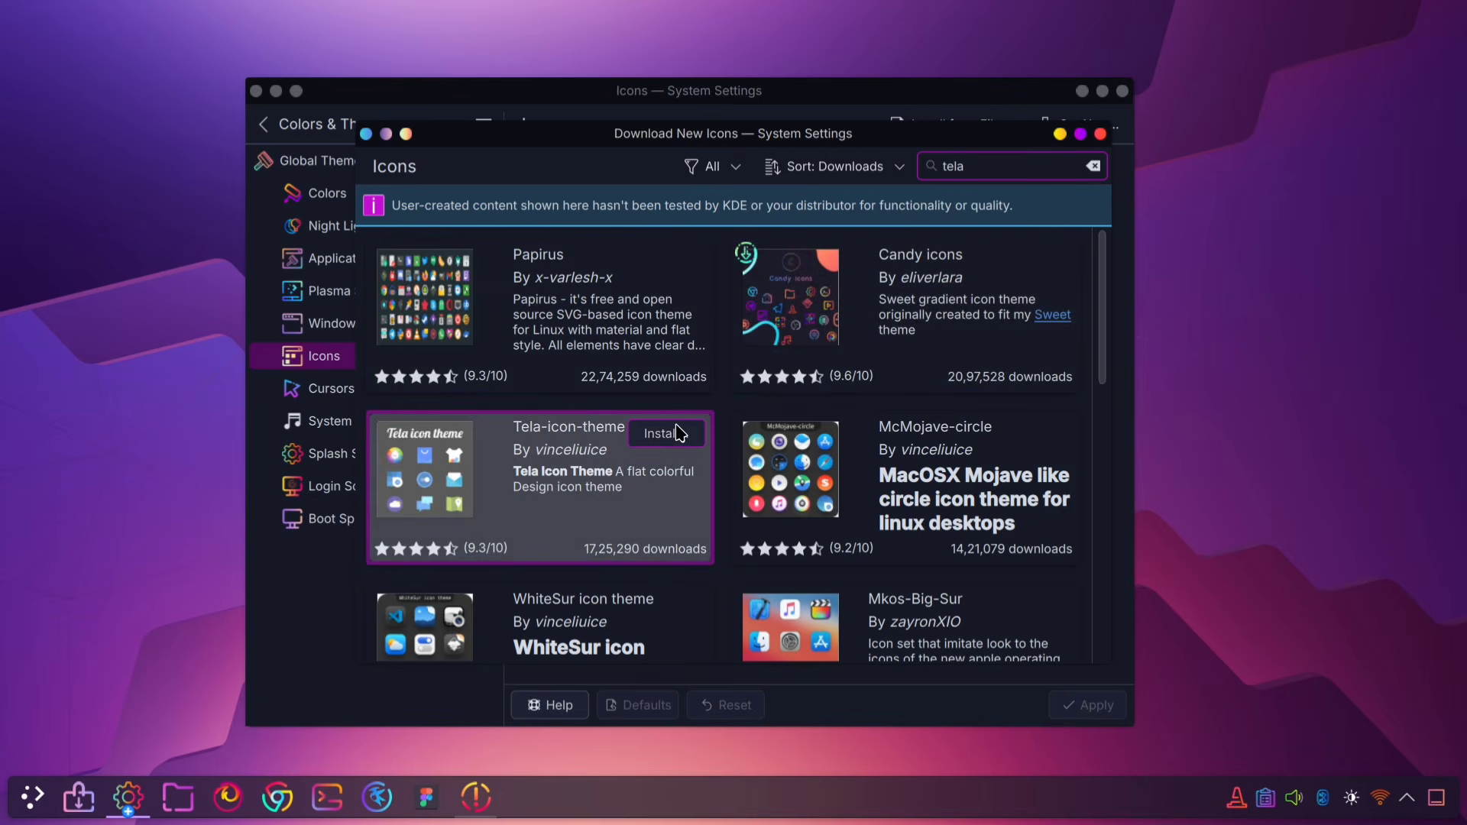
Install the Tela-purple.tar.xz variant of Tela-icon-theme, put it to use and view the new icons in the application launcher
{"action": "left_click", "coordinate": [673, 437]}
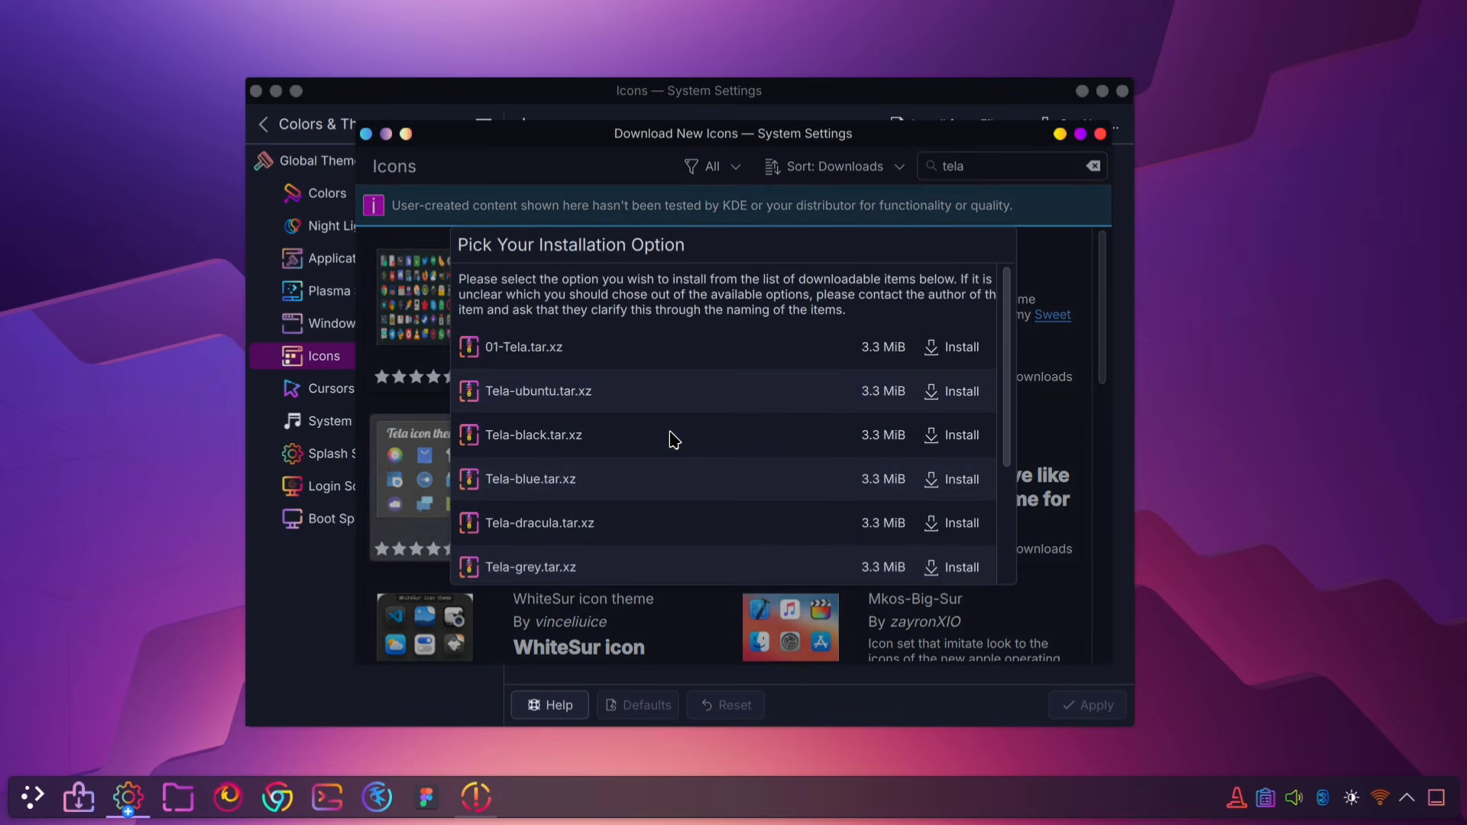
{"action": "scroll", "coordinate": [674, 438], "scroll_direction": "down", "scroll_amount": 3}
{"action": "scroll", "coordinate": [674, 438], "scroll_direction": "up", "scroll_amount": 3}
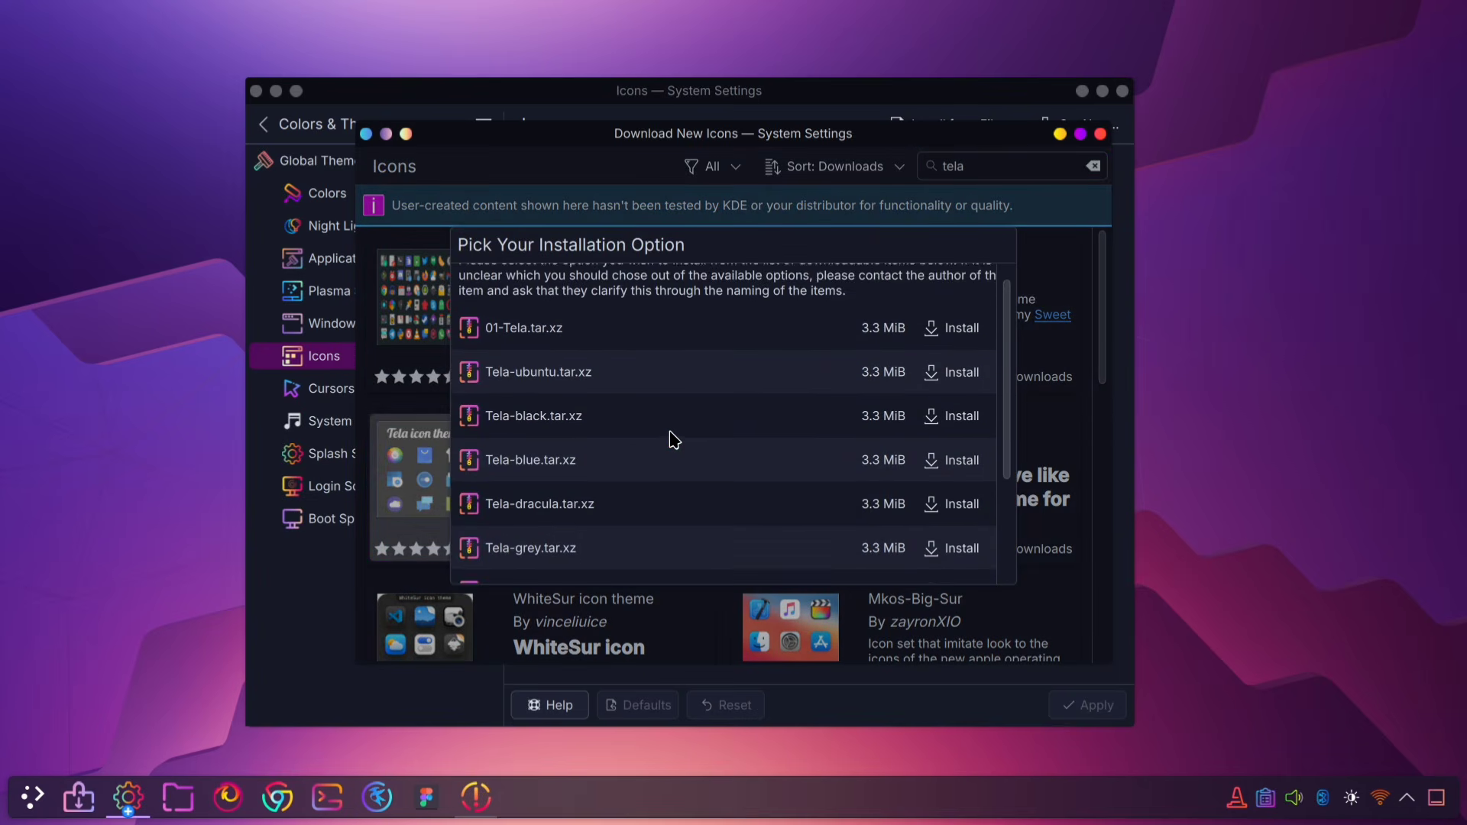
{"action": "scroll", "coordinate": [674, 439], "scroll_direction": "down", "scroll_amount": 3}
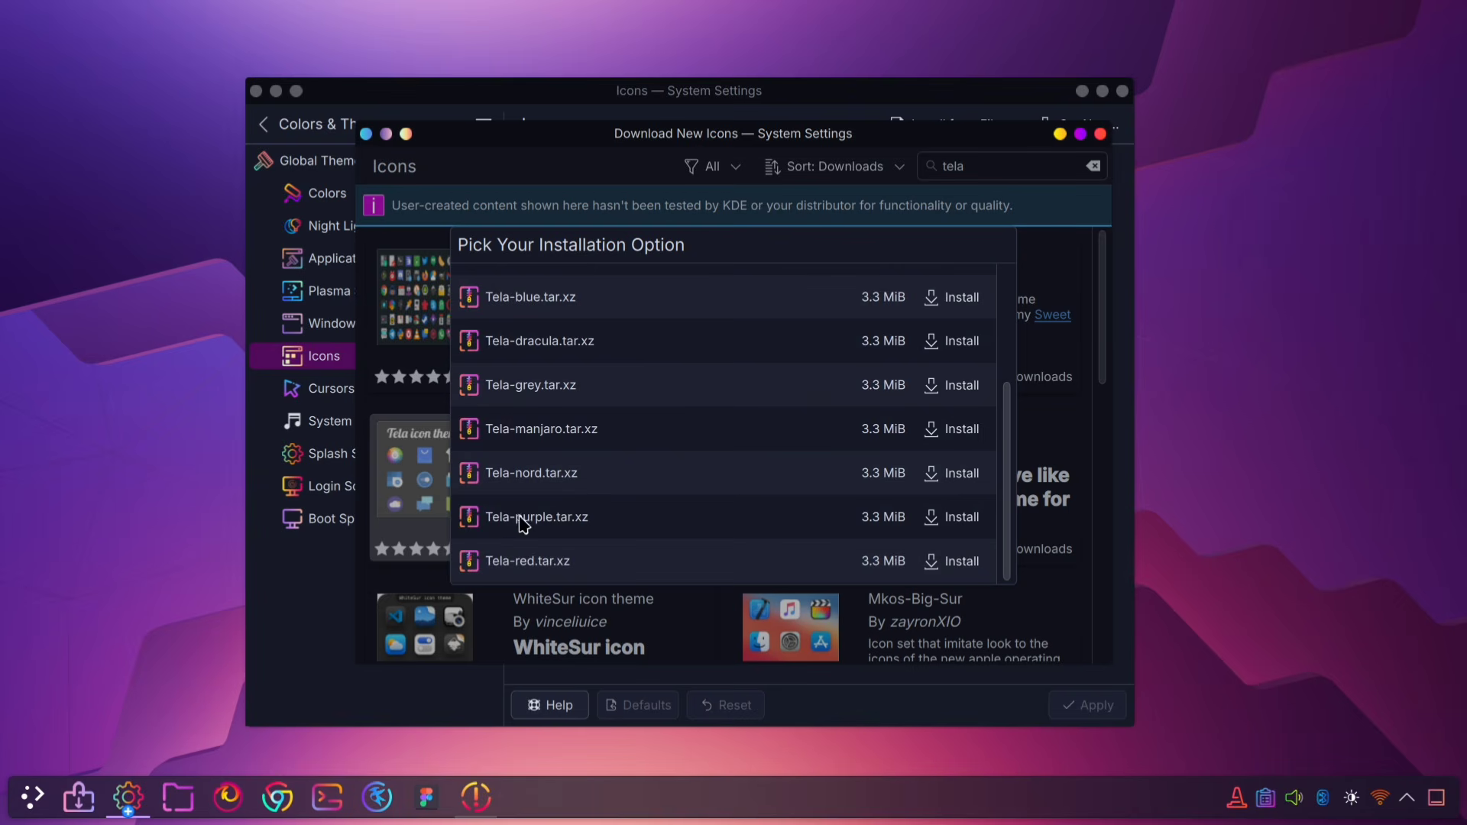
{"action": "left_click", "coordinate": [949, 519]}
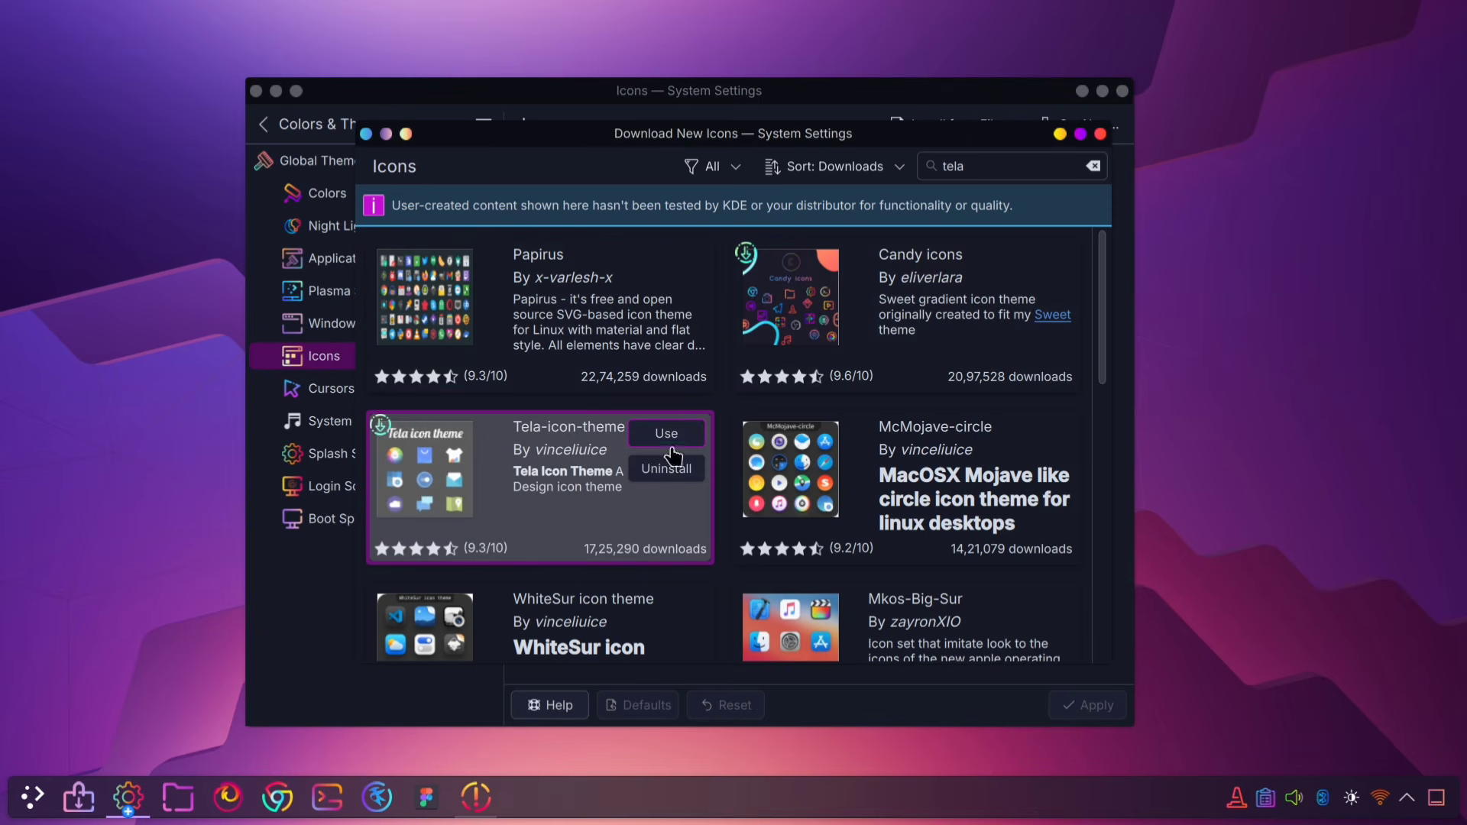
{"action": "left_click", "coordinate": [649, 436]}
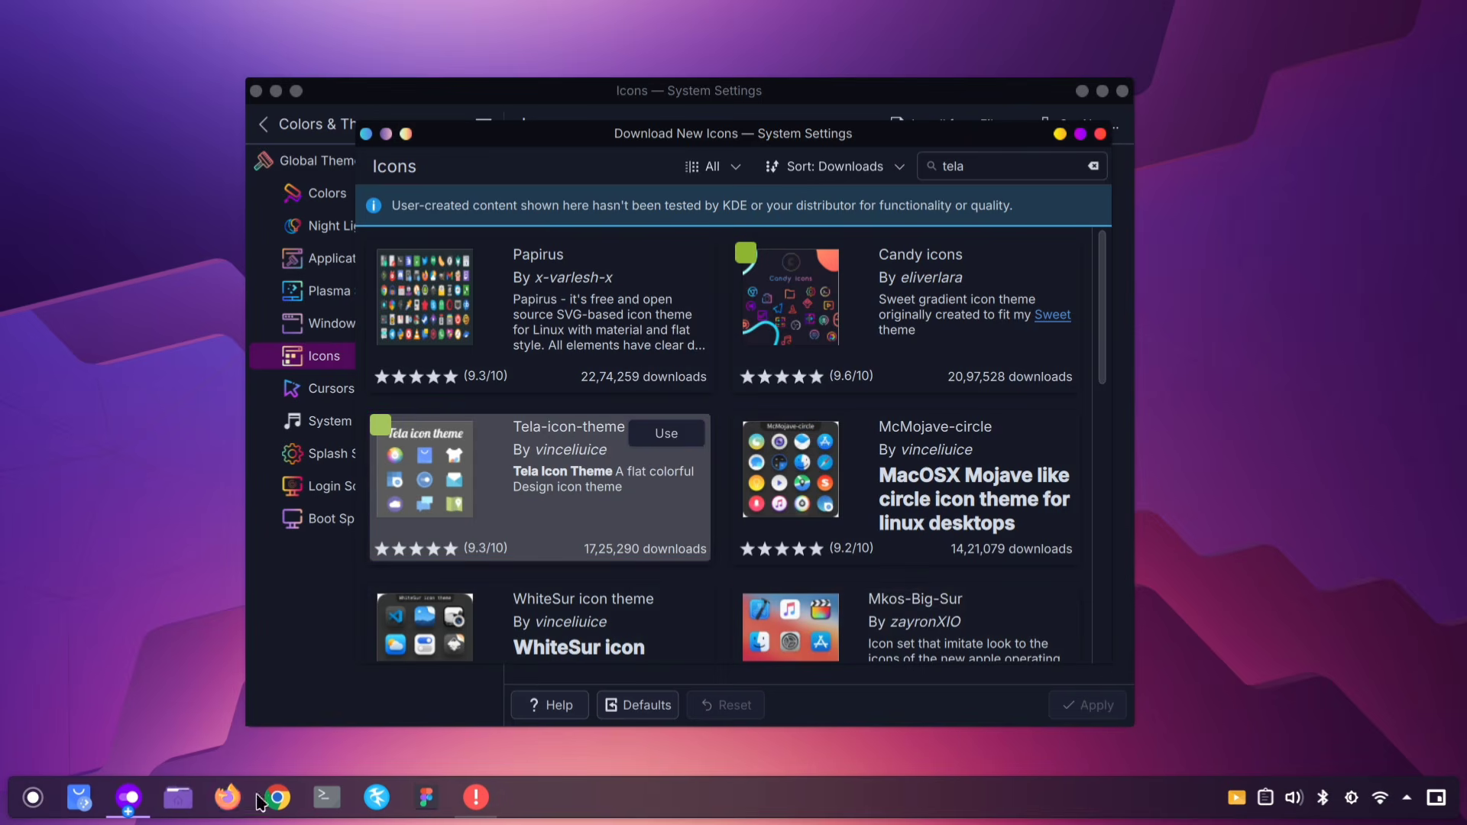
{"action": "left_click", "coordinate": [32, 799]}
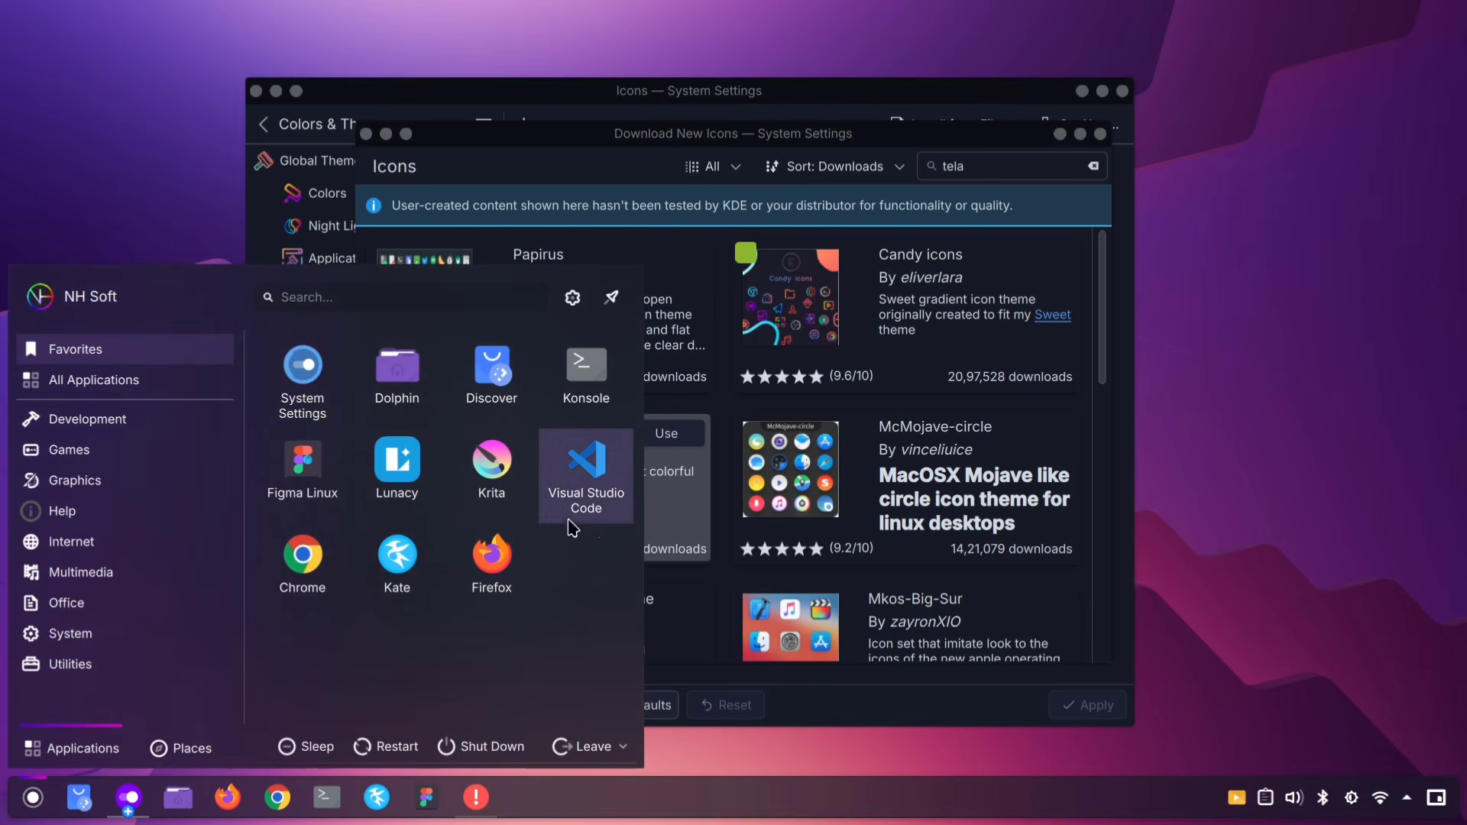
Add an Analog Clock widget to the bare desktop, place it in the upper right area and leave edit mode
{"action": "key", "text": "super+d"}
{"action": "right_click", "coordinate": [456, 153]}
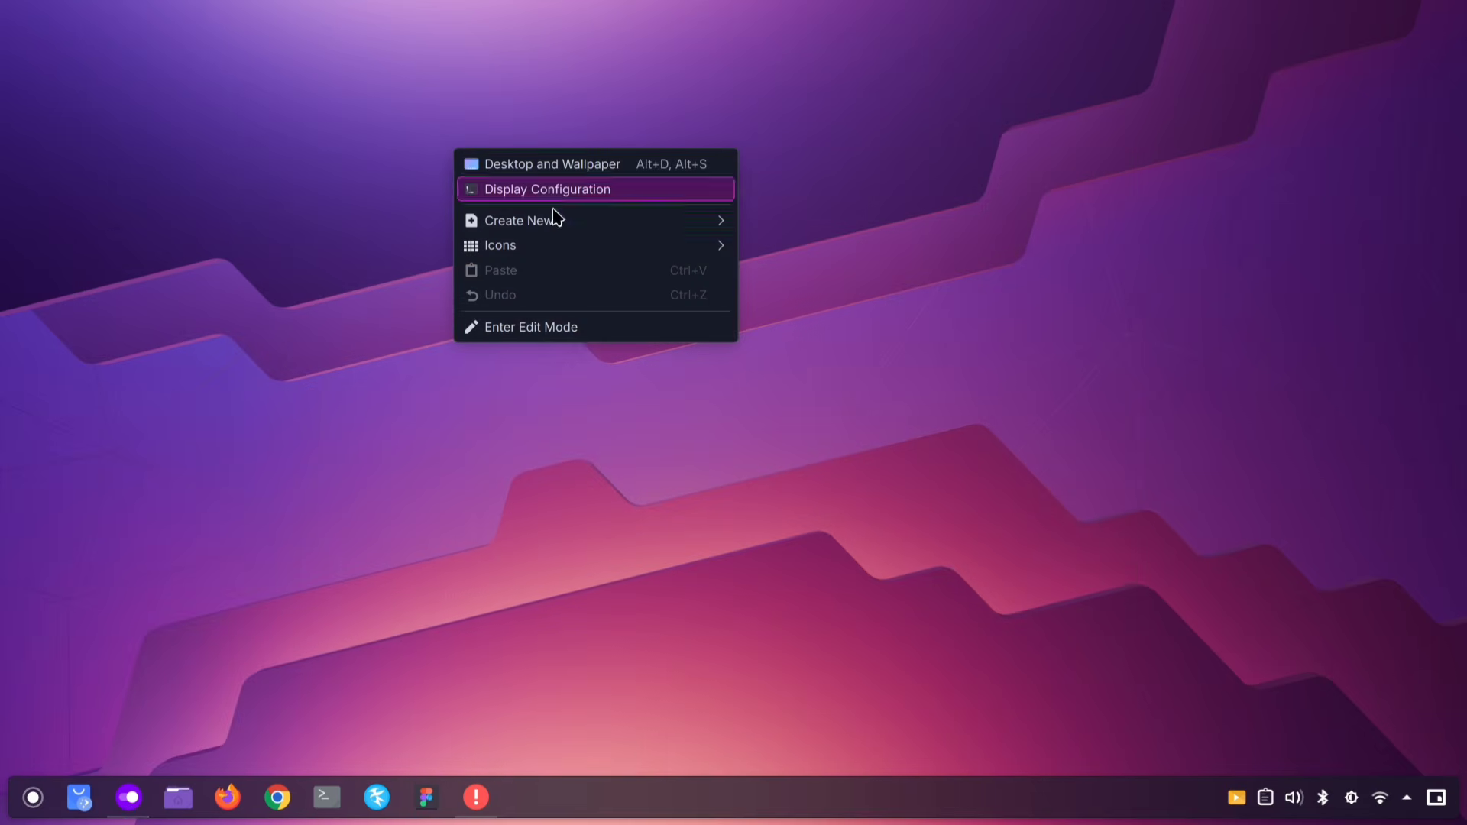
{"action": "left_click", "coordinate": [618, 336]}
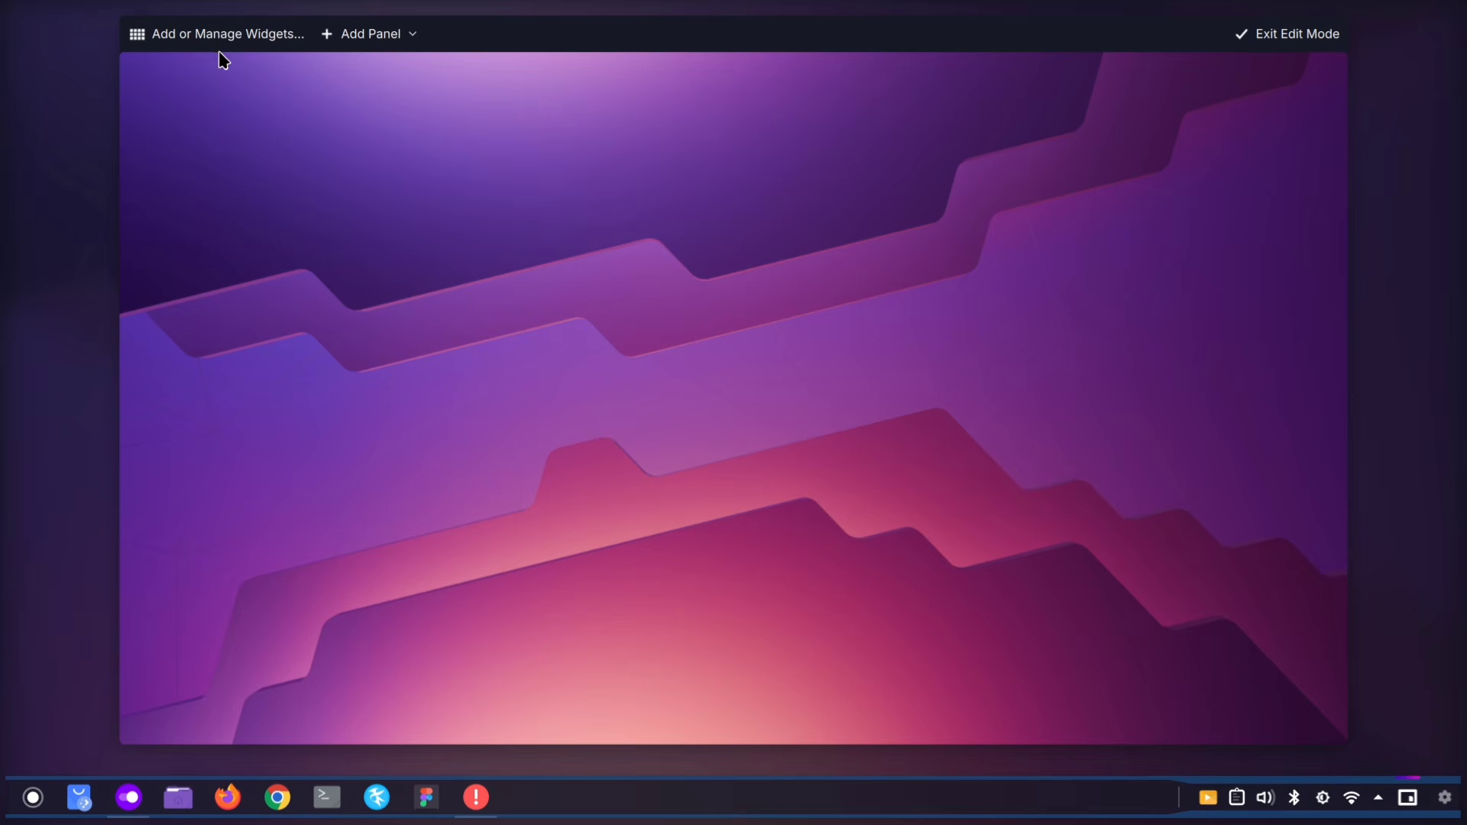
{"action": "left_click", "coordinate": [177, 43]}
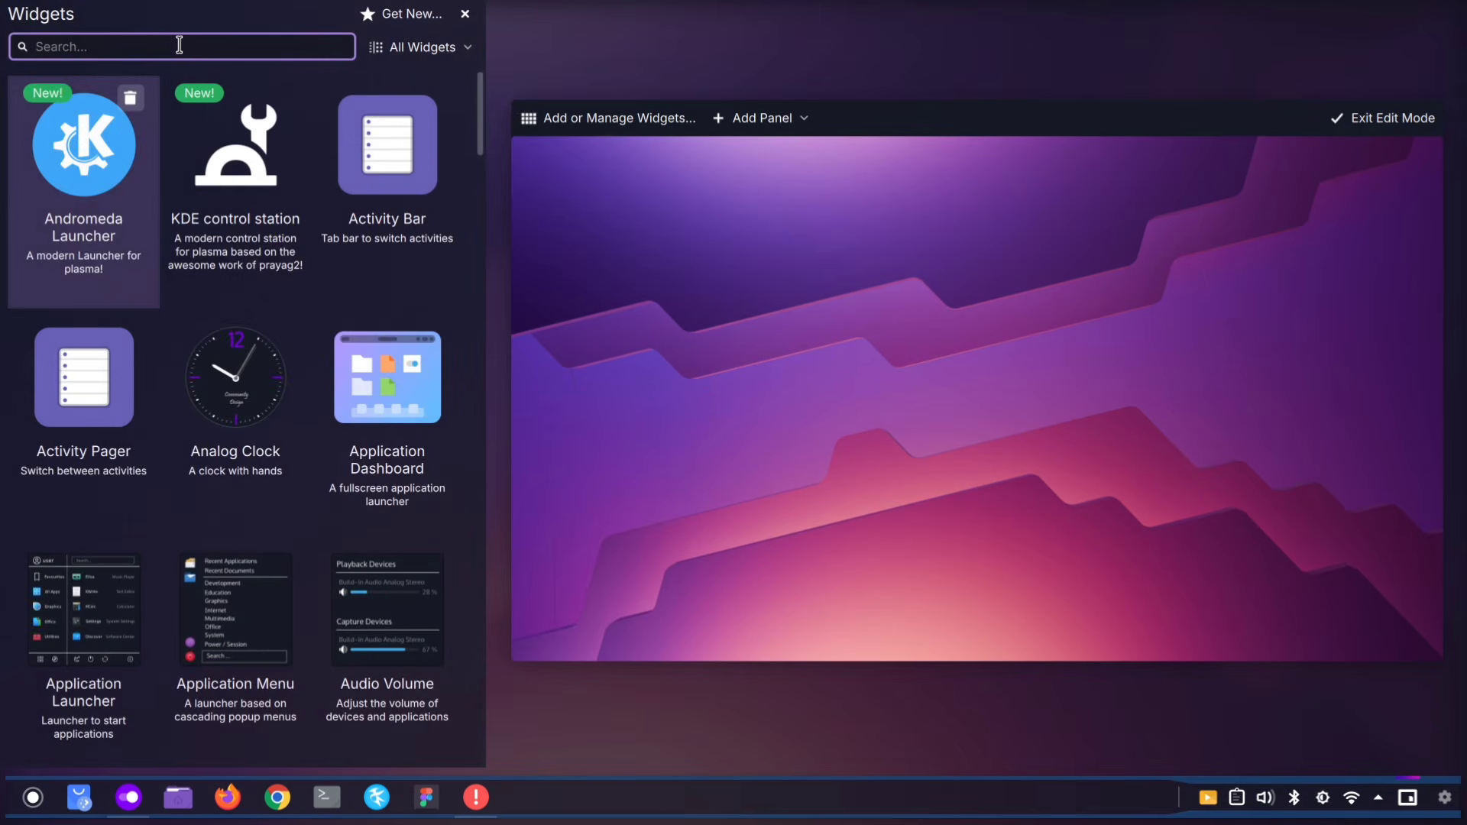
{"action": "double_click", "coordinate": [221, 400]}
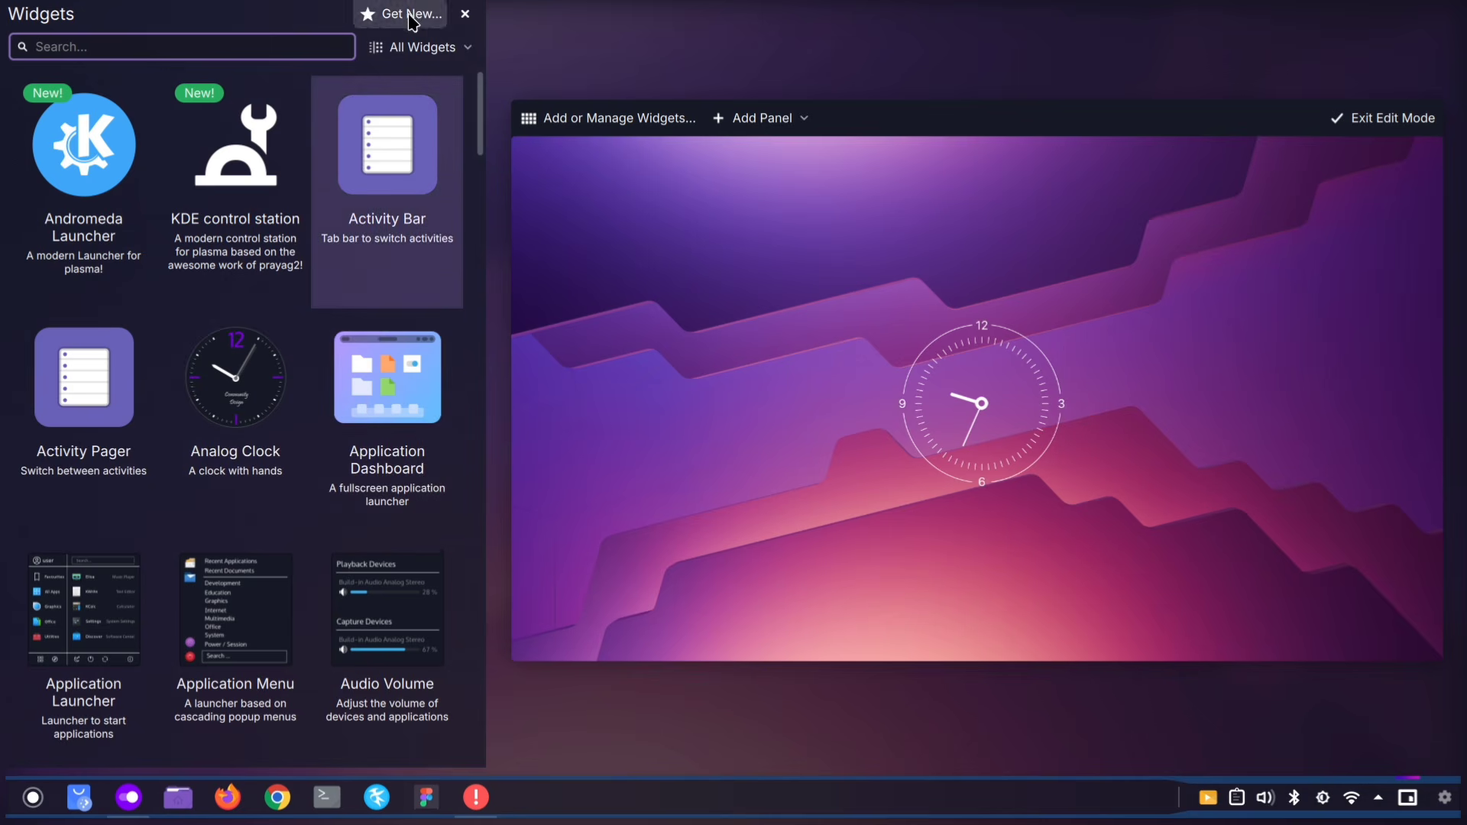
{"action": "left_click_drag", "start_coordinate": [982, 395], "coordinate": [1169, 331]}
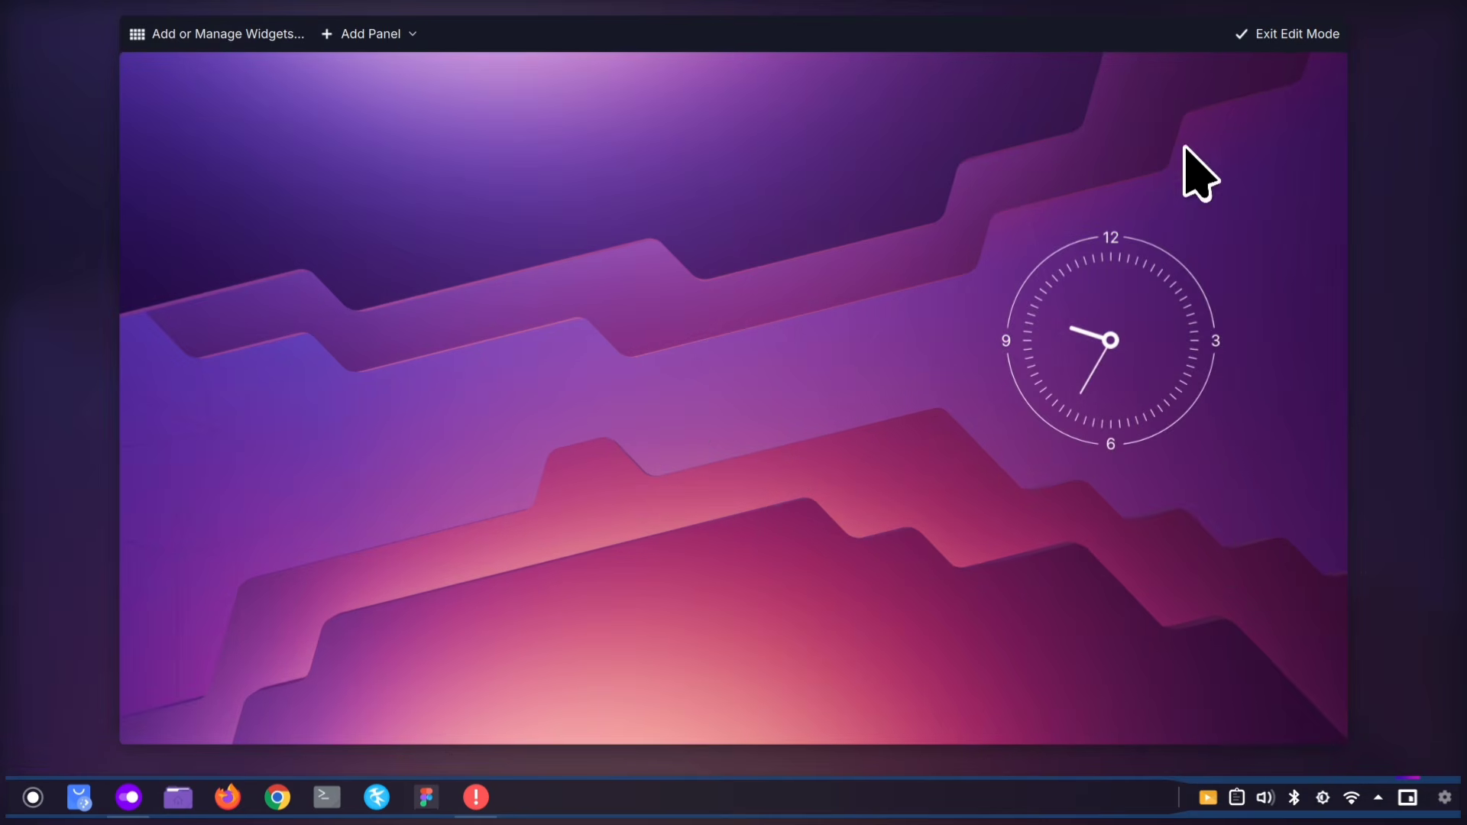
{"action": "left_click", "coordinate": [1284, 40]}
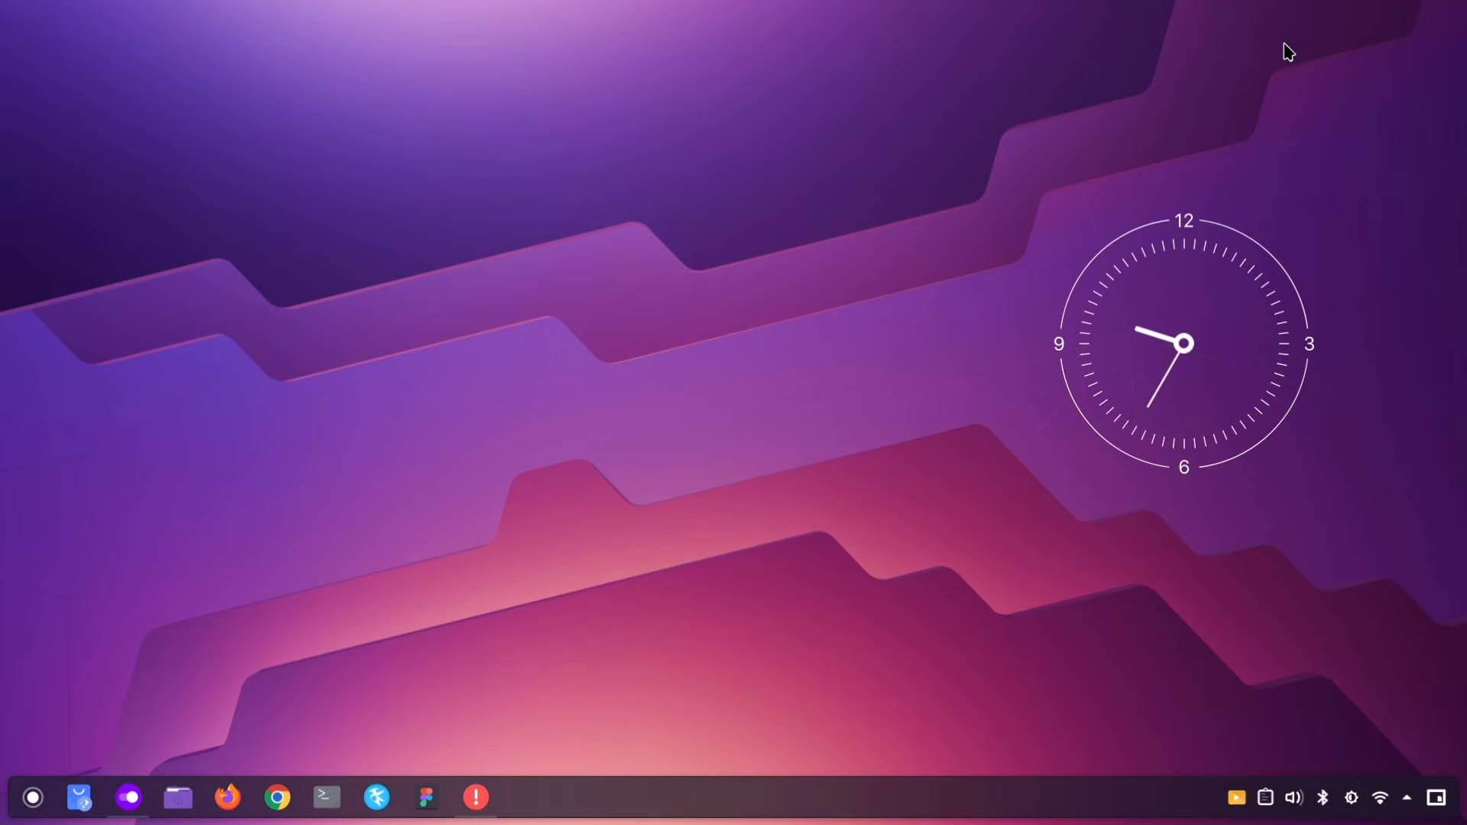
Find the Desktop Effects page in System Settings by searching for "effec" and enable the Blur effect
{"action": "left_click", "coordinate": [138, 807]}
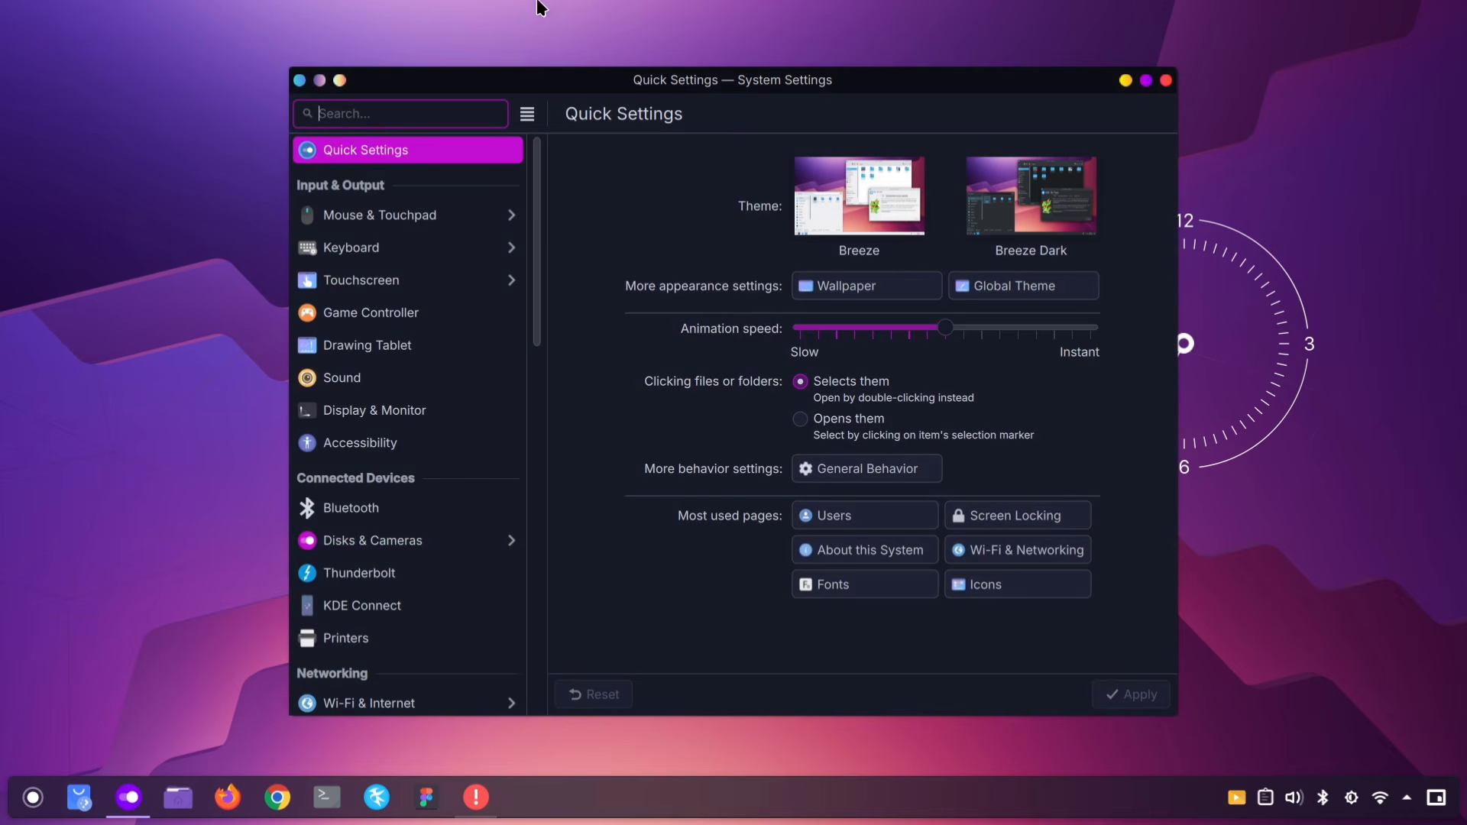
{"action": "type", "text": "effec"}
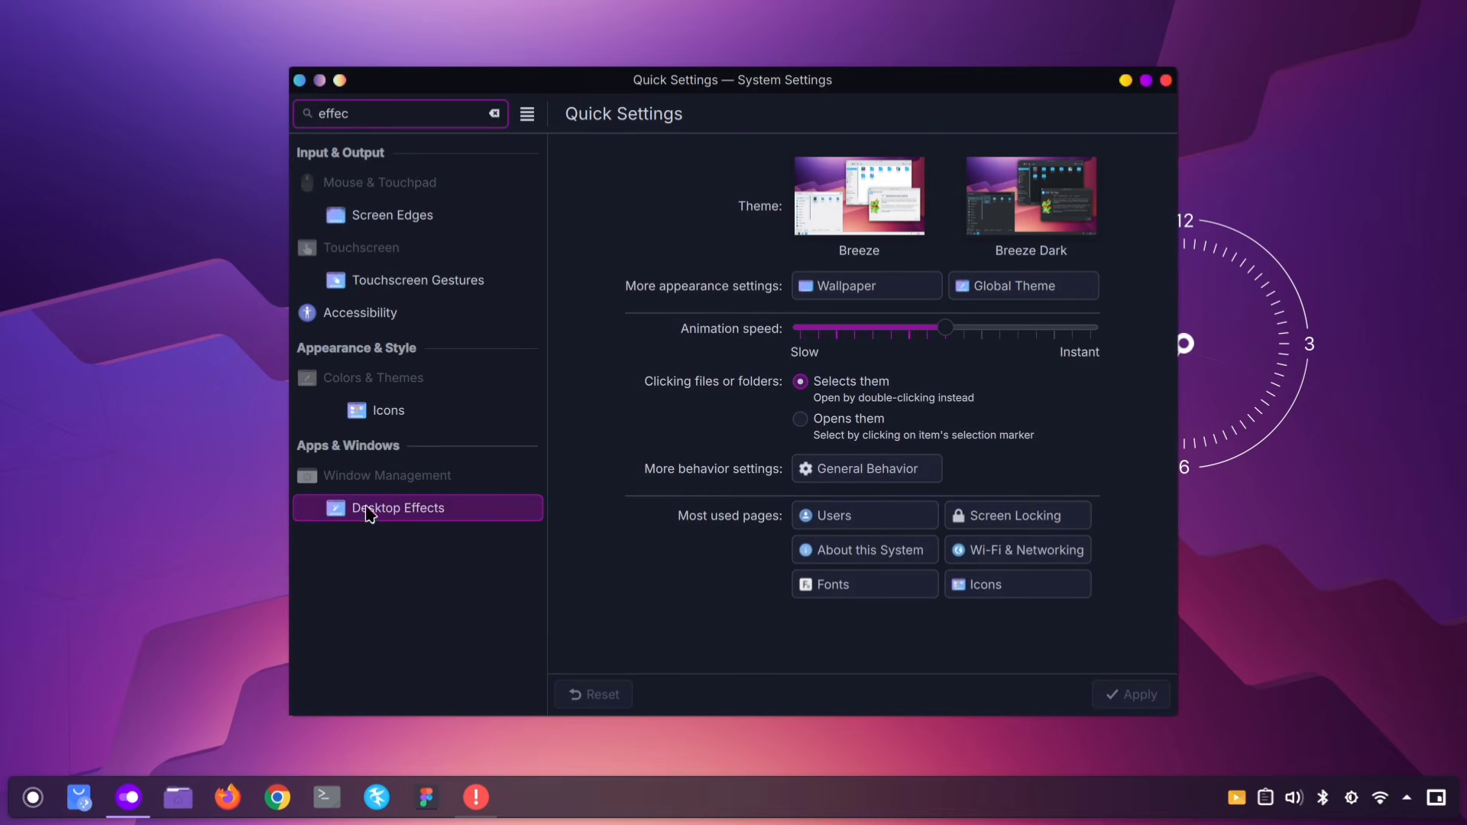
{"action": "left_click", "coordinate": [449, 512]}
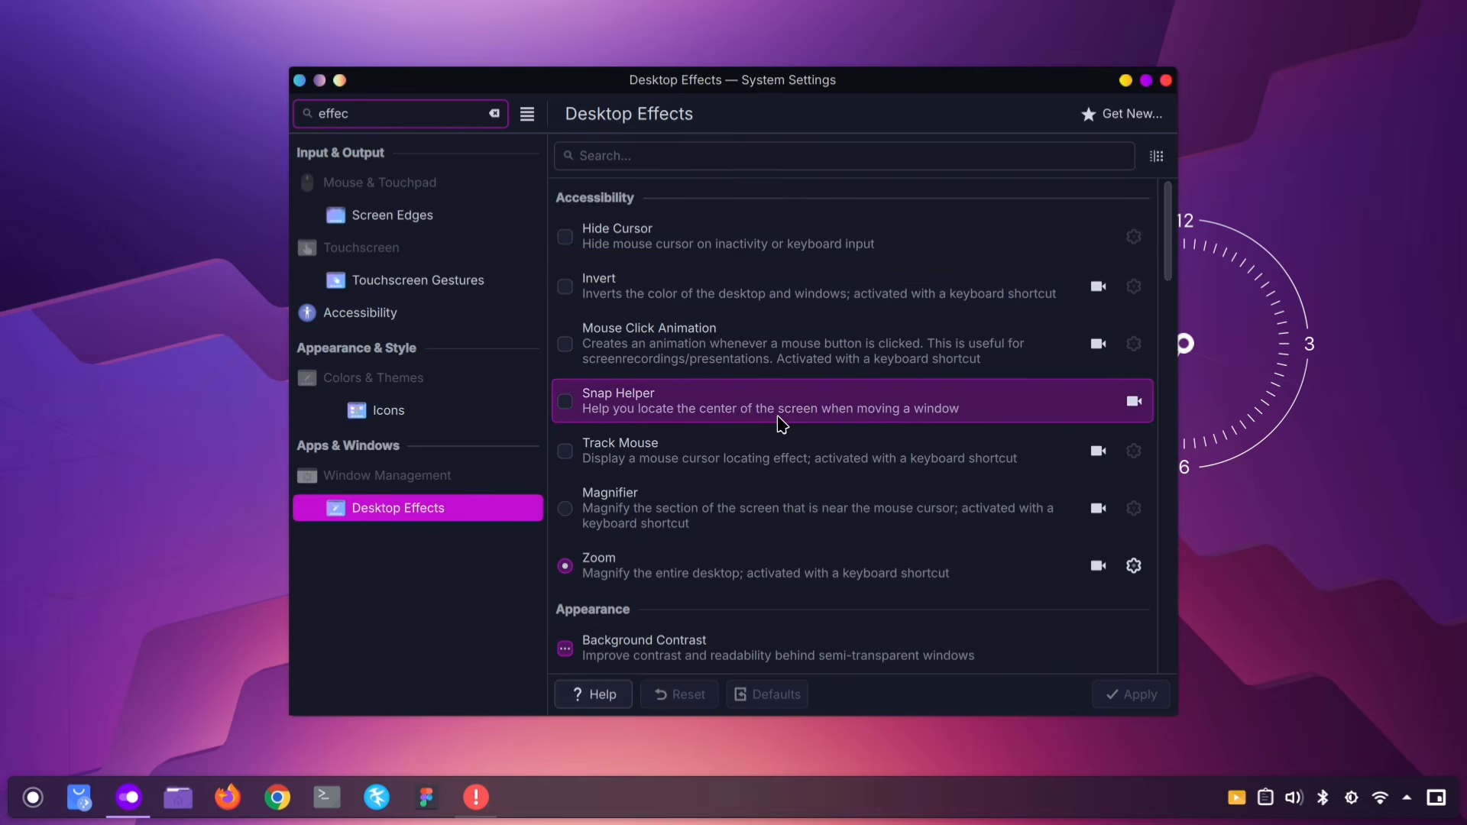
{"action": "scroll", "coordinate": [779, 419], "scroll_direction": "down", "scroll_amount": 5}
{"action": "scroll", "coordinate": [779, 419], "scroll_direction": "down", "scroll_amount": 1}
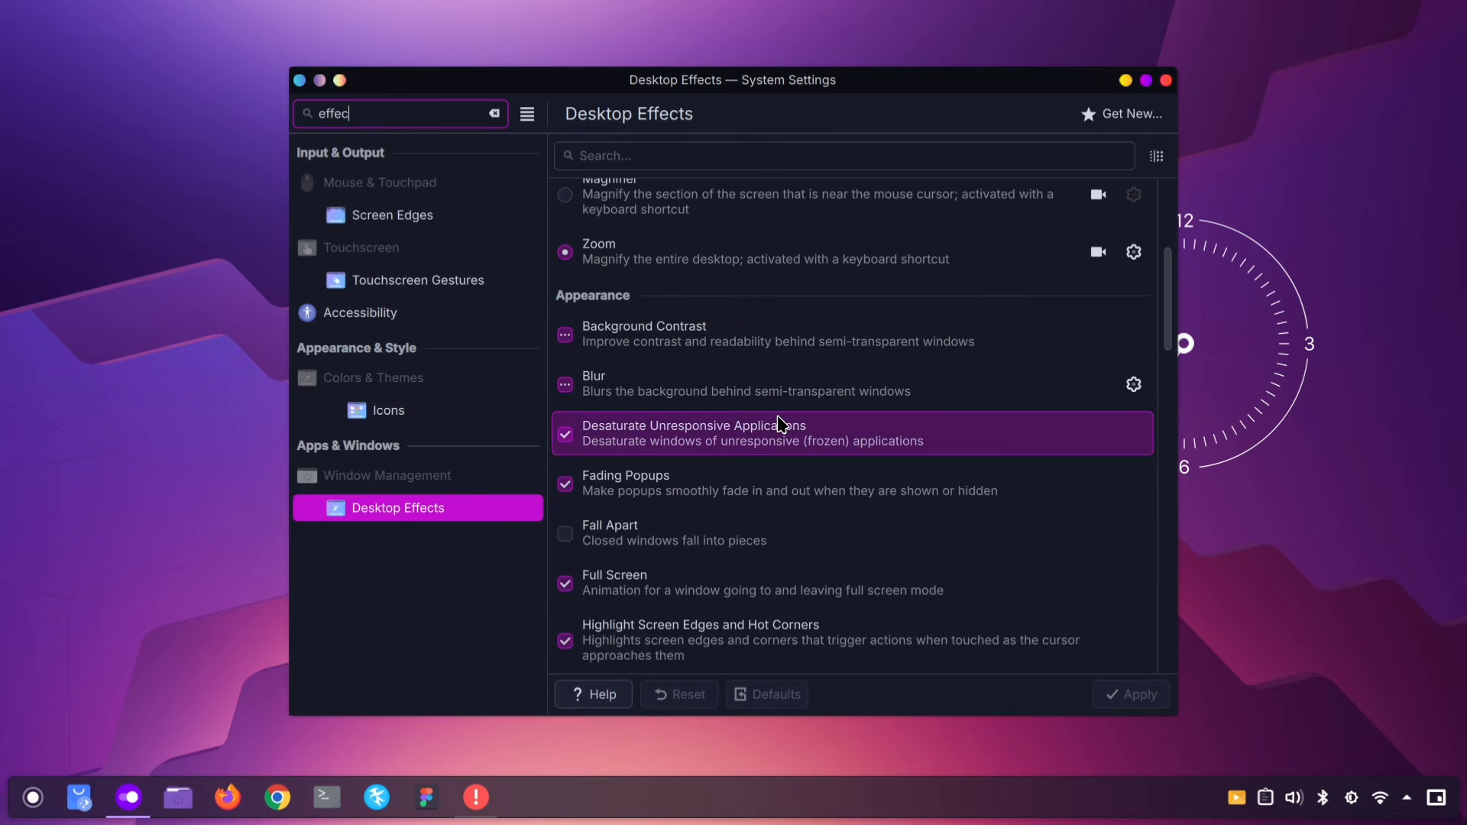
{"action": "left_click", "coordinate": [566, 385]}
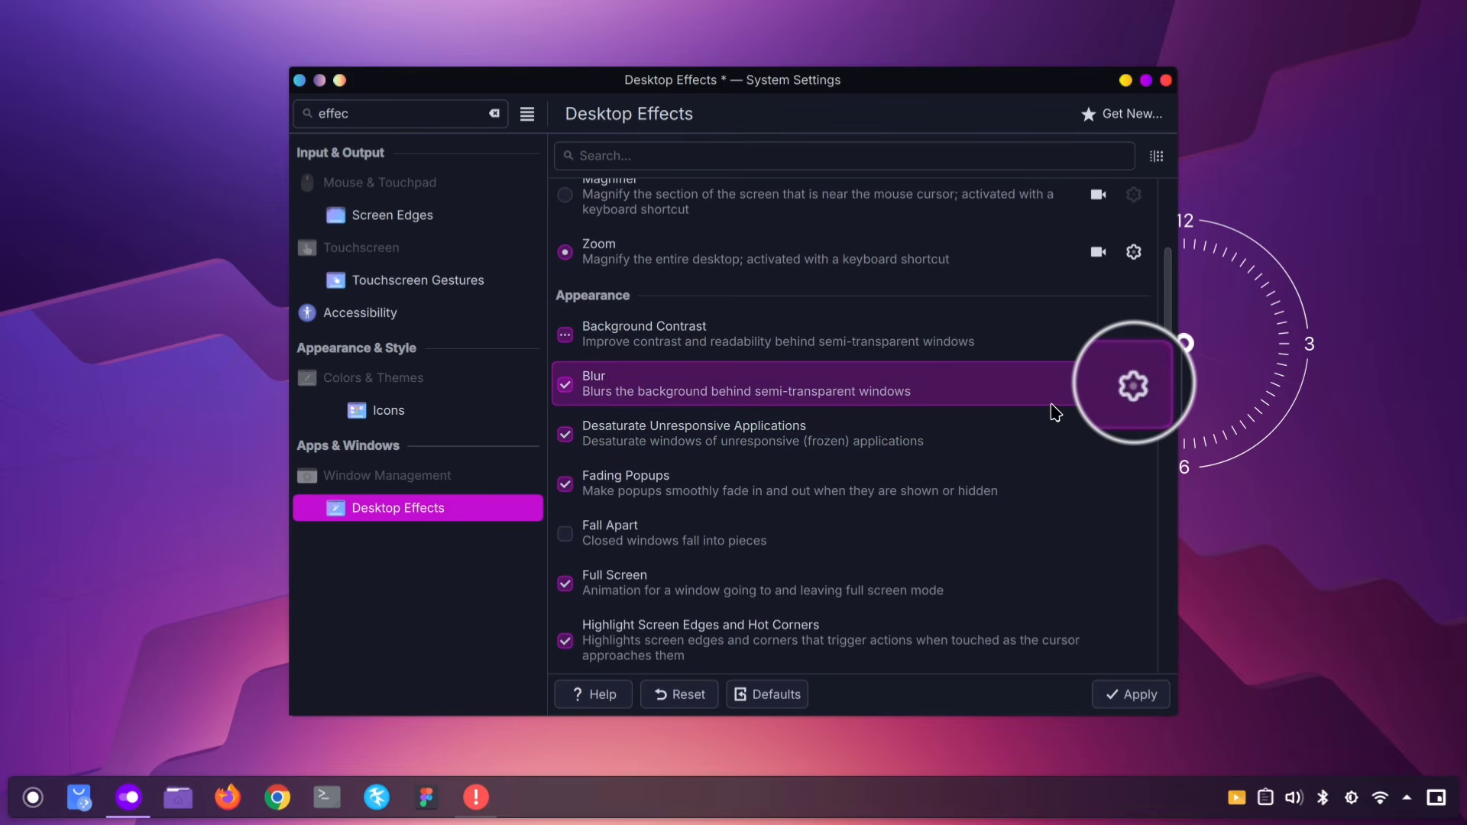
Set the Blur effect's noise strength to the lightest level, apply it and preview the application launcher's background
{"action": "left_click", "coordinate": [1125, 390]}
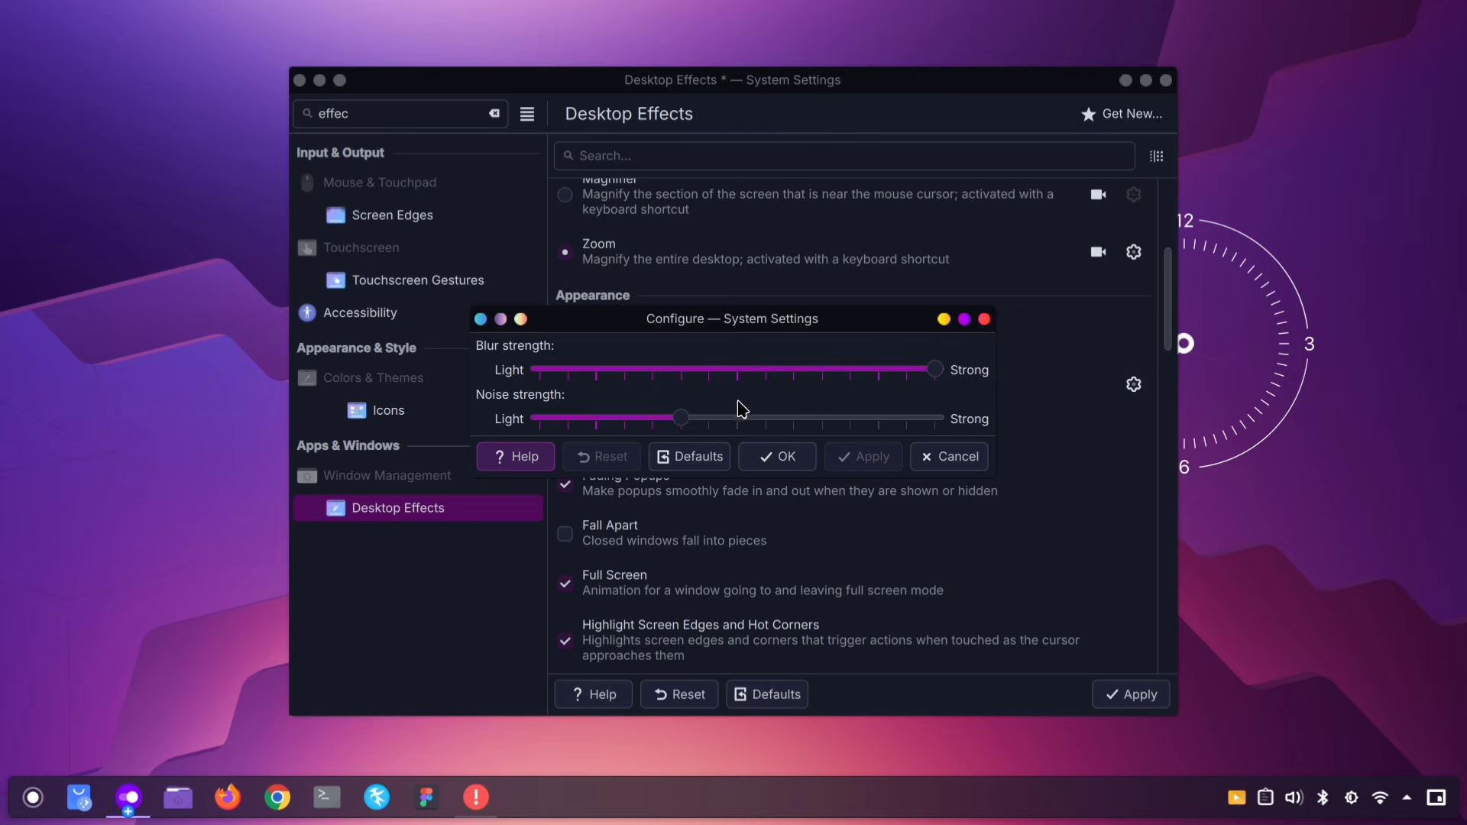
{"action": "left_click_drag", "start_coordinate": [692, 422], "coordinate": [528, 424]}
{"action": "left_click", "coordinate": [862, 456]}
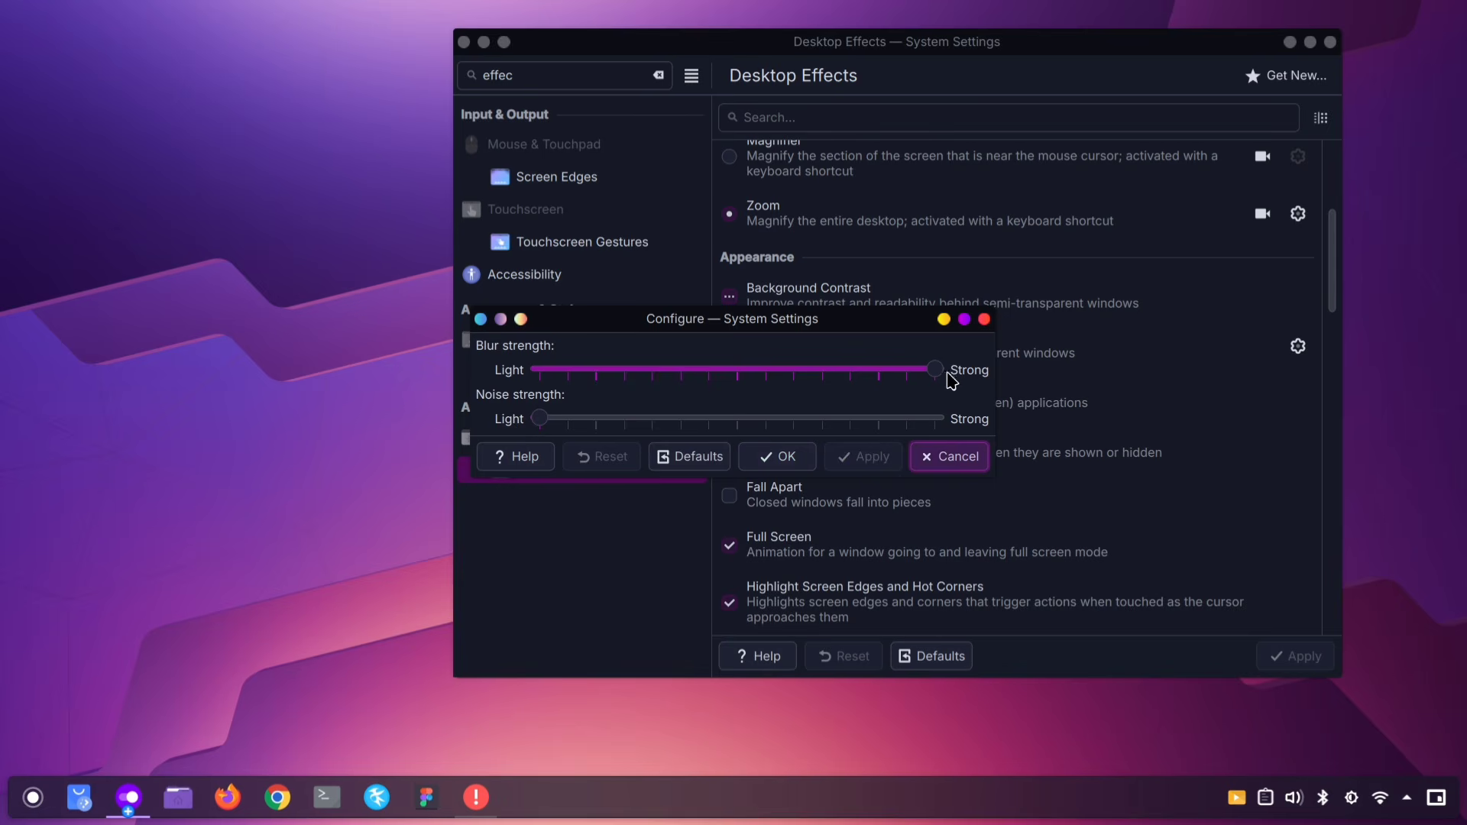
{"action": "key", "text": "super"}
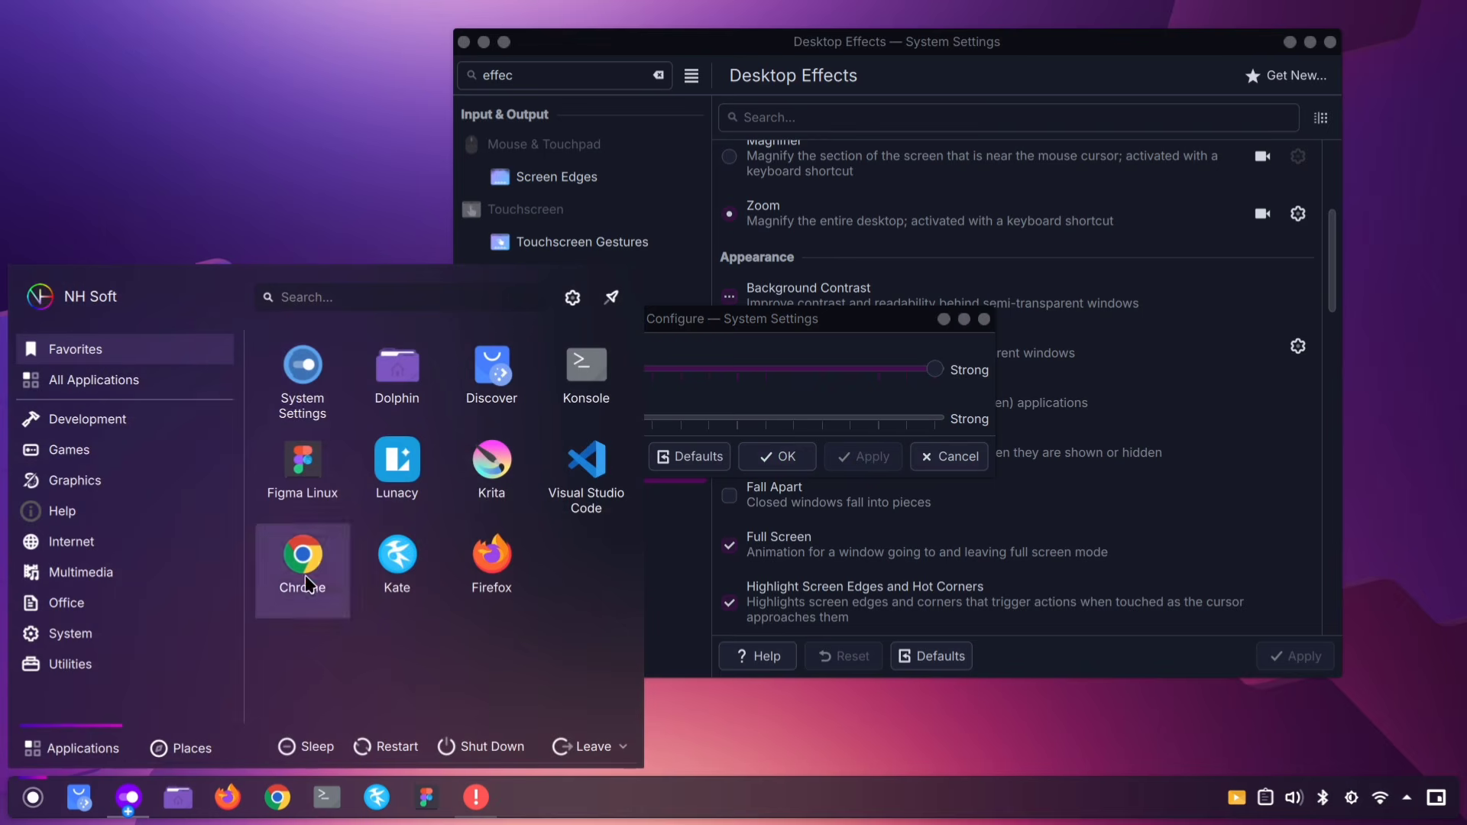
{"action": "left_click", "coordinate": [835, 397]}
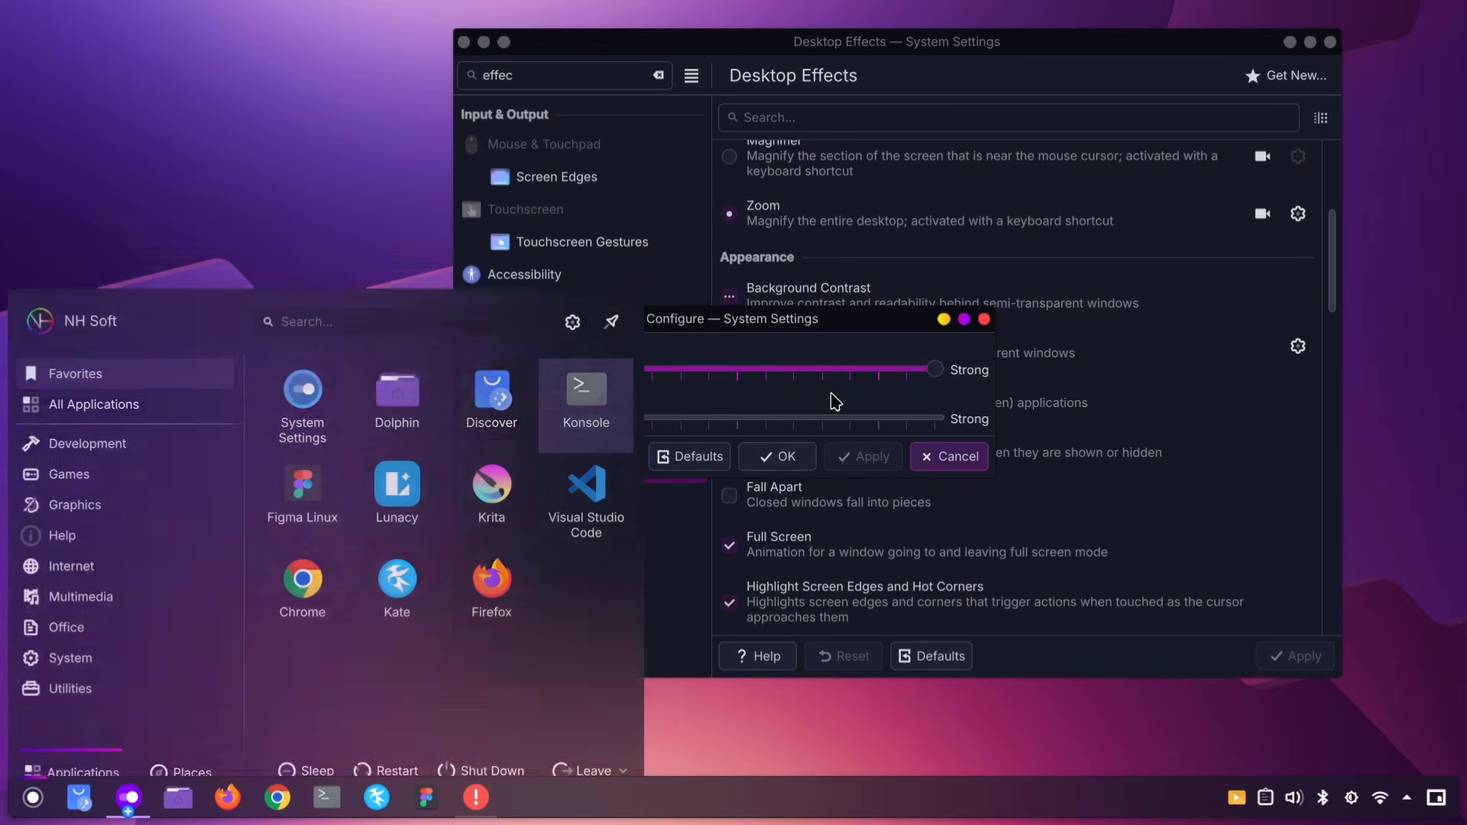
Try a blur strength near the light end, apply it and preview the application launcher over the open windows
{"action": "left_click_drag", "start_coordinate": [935, 369], "coordinate": [596, 375]}
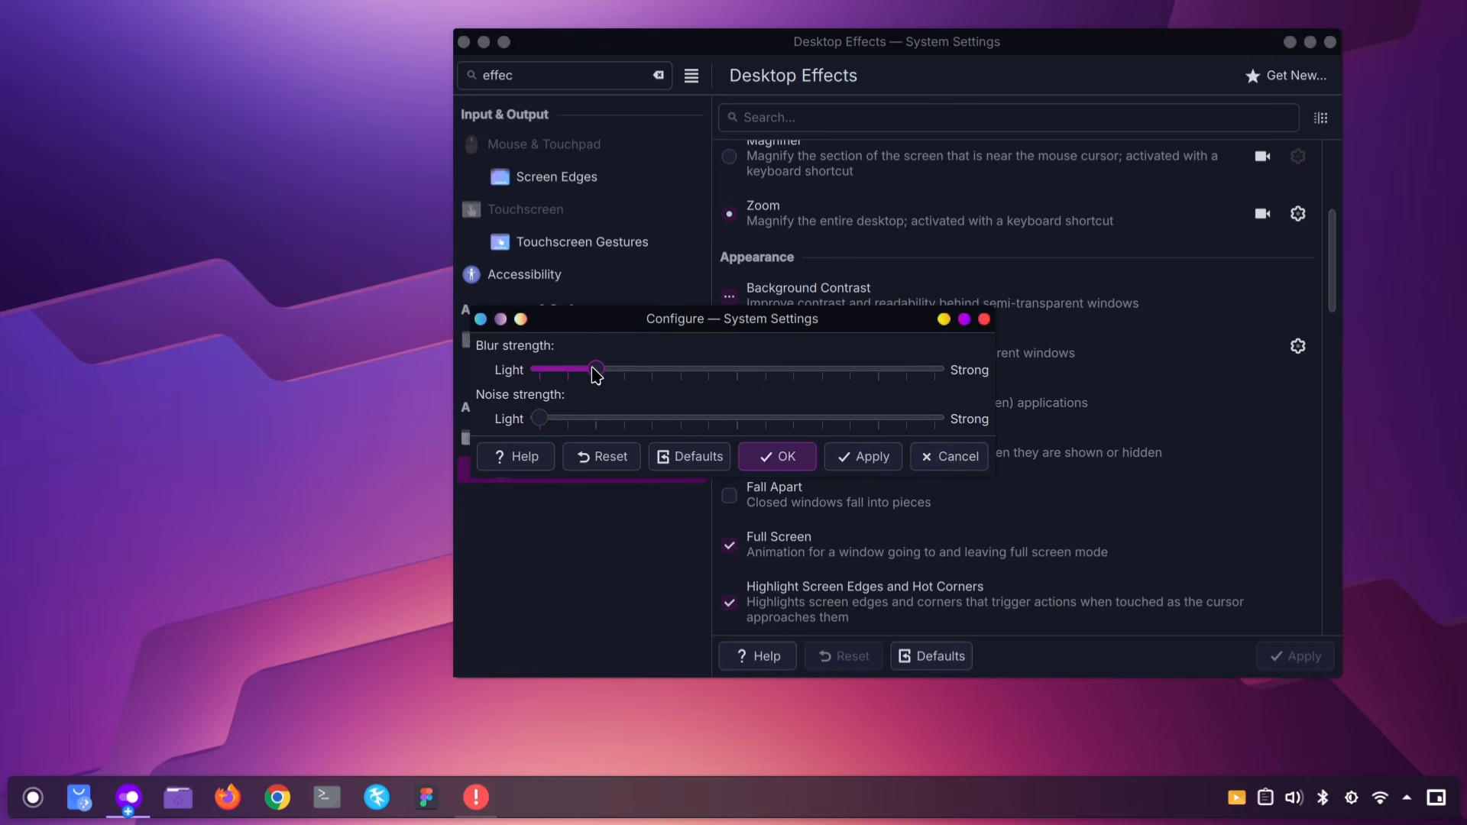
{"action": "left_click", "coordinate": [874, 457]}
{"action": "key", "text": "super"}
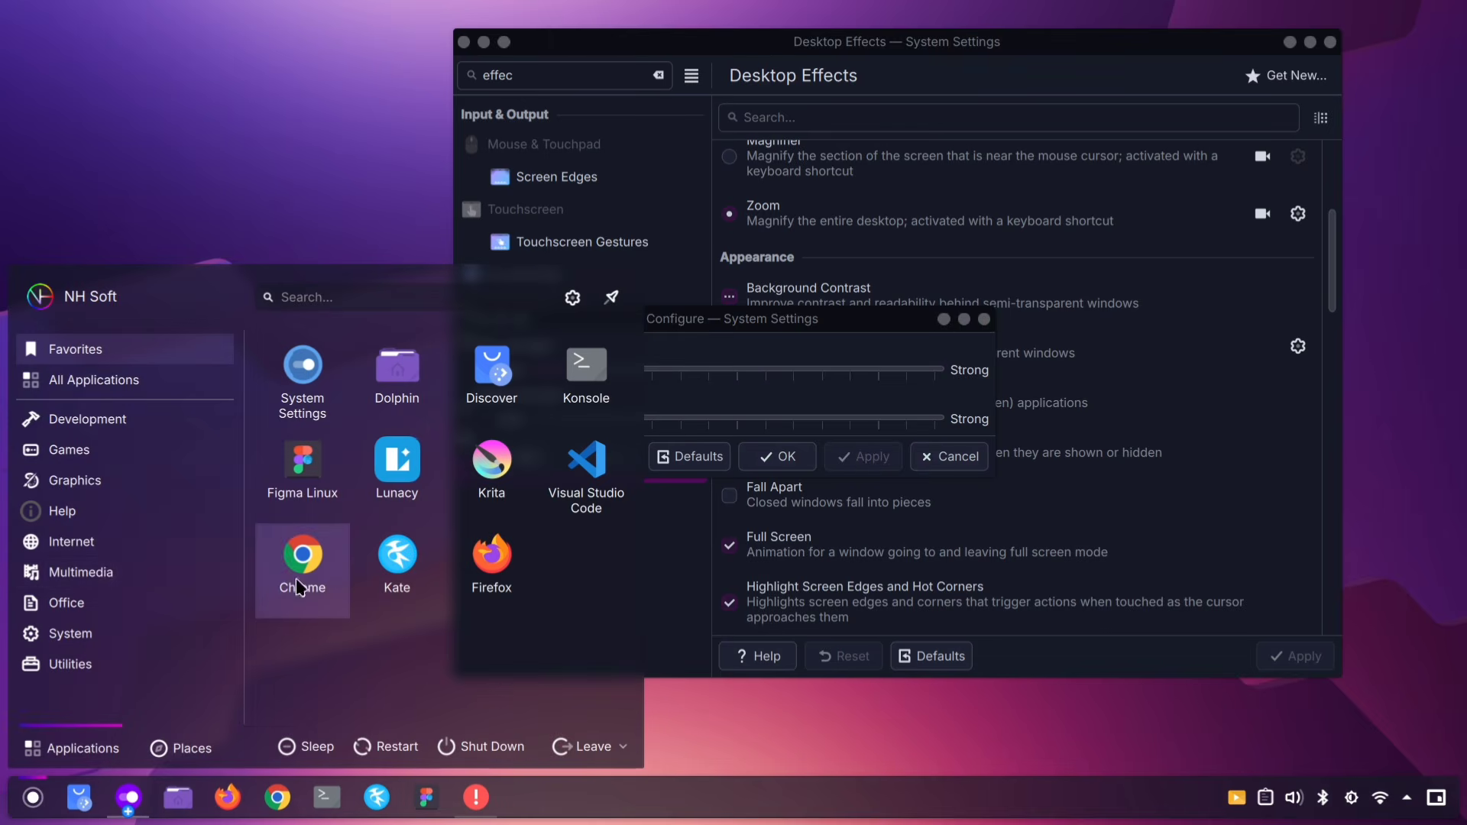
Set the blur strength to a little over a third of its range, apply it and check the application launcher
{"action": "left_click_drag", "start_coordinate": [601, 370], "coordinate": [685, 397]}
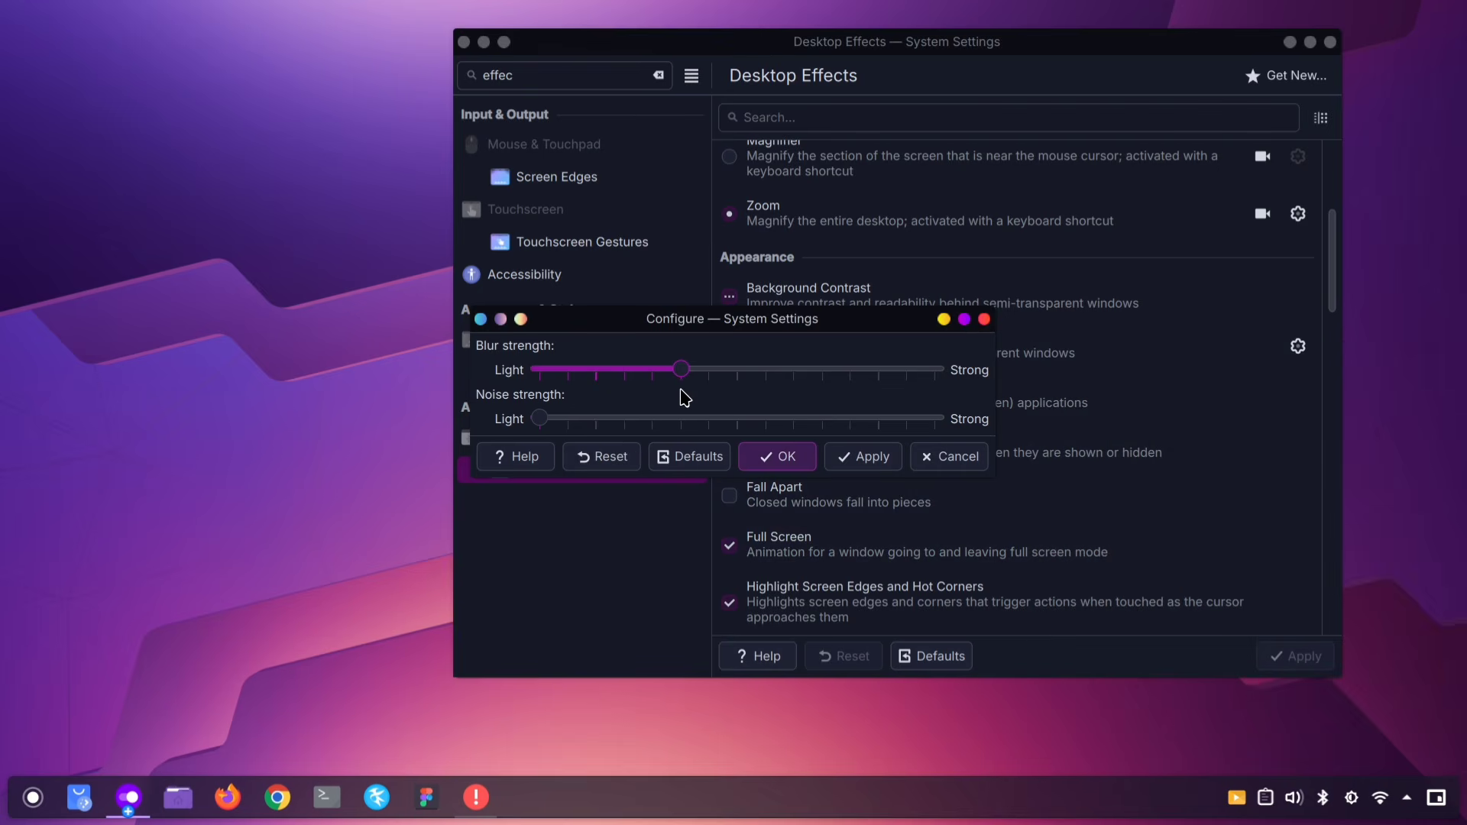
{"action": "left_click", "coordinate": [864, 462]}
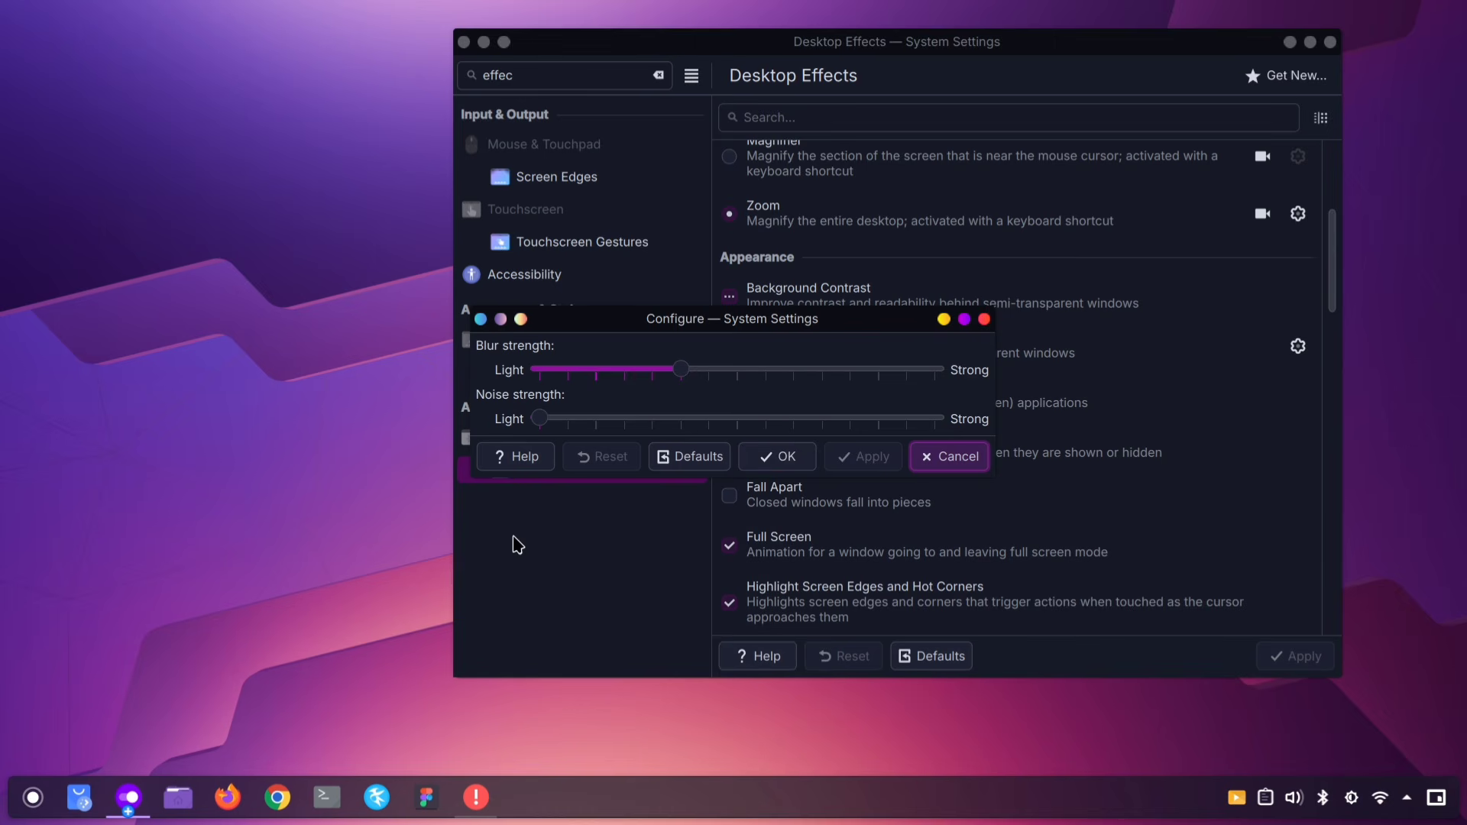
{"action": "left_click", "coordinate": [33, 799]}
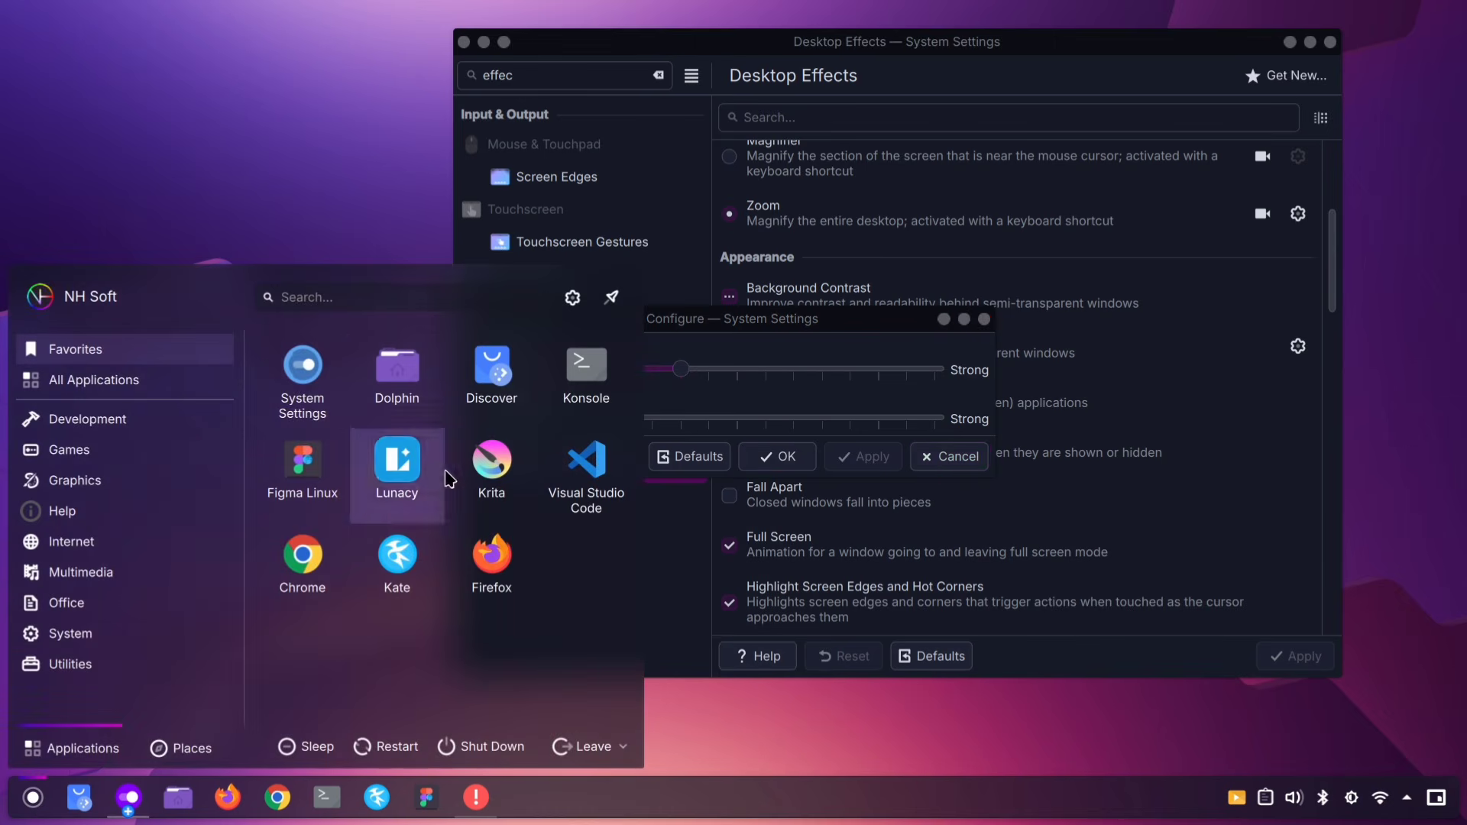
Inspect the look of the desktop's context menu and of the Templates folder's context menu in Dolphin, and close Dolphin
{"action": "key", "text": "super+d"}
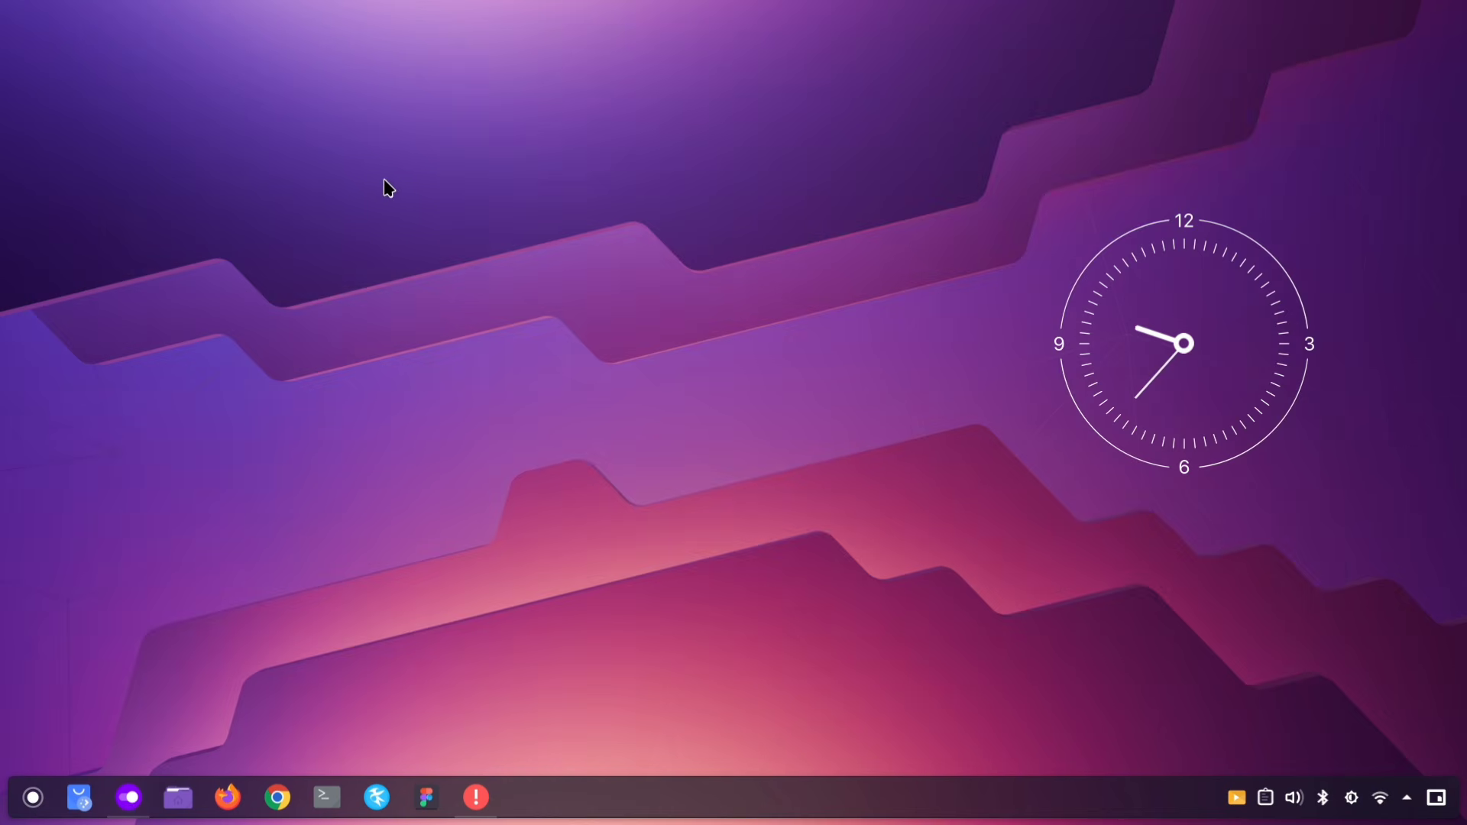
{"action": "right_click", "coordinate": [382, 186]}
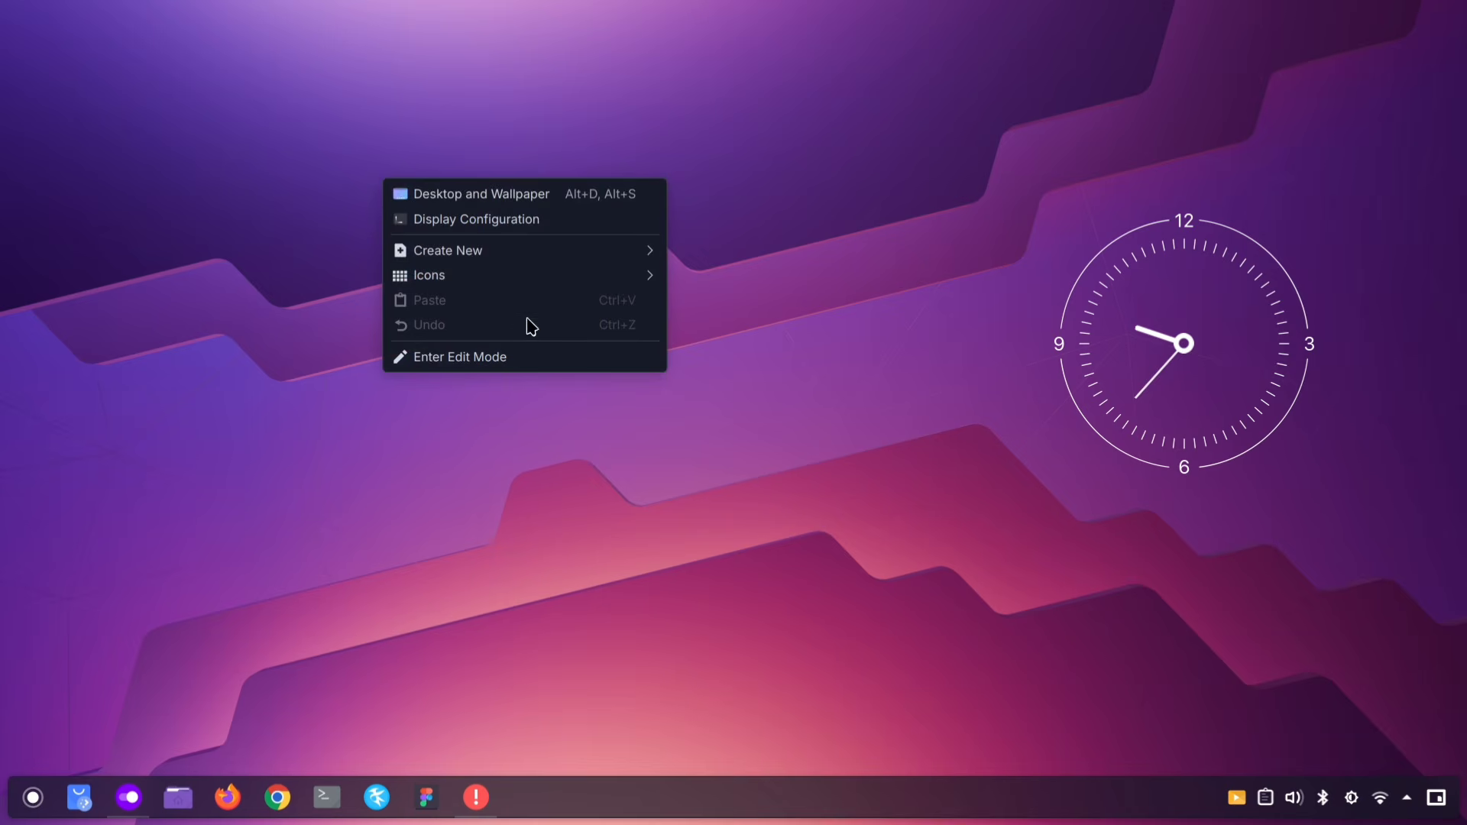
{"action": "key", "text": "super+e"}
{"action": "right_click", "coordinate": [839, 287]}
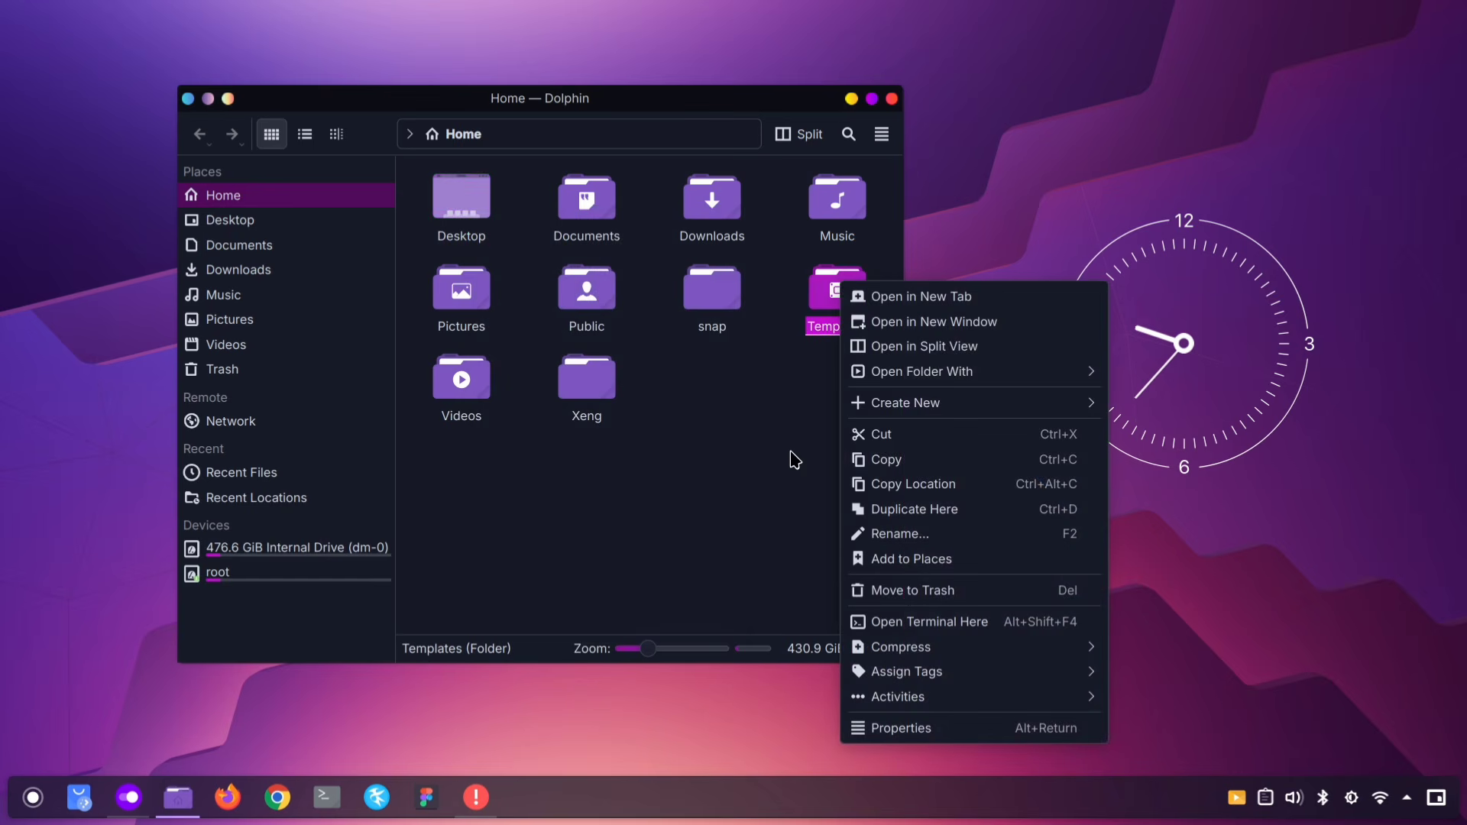
{"action": "key", "text": "Escape"}
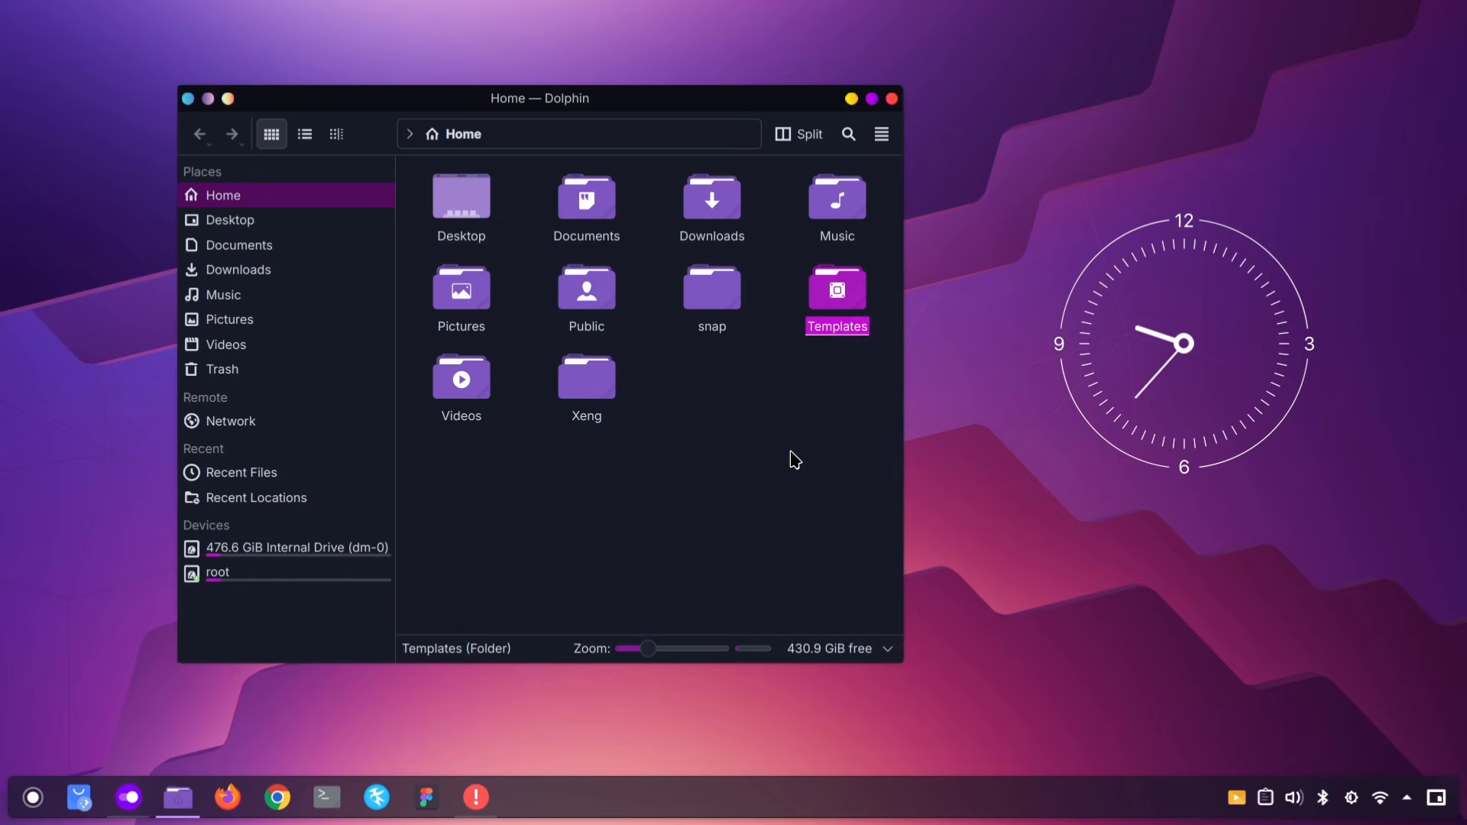
{"action": "key", "text": "ctrl+q"}
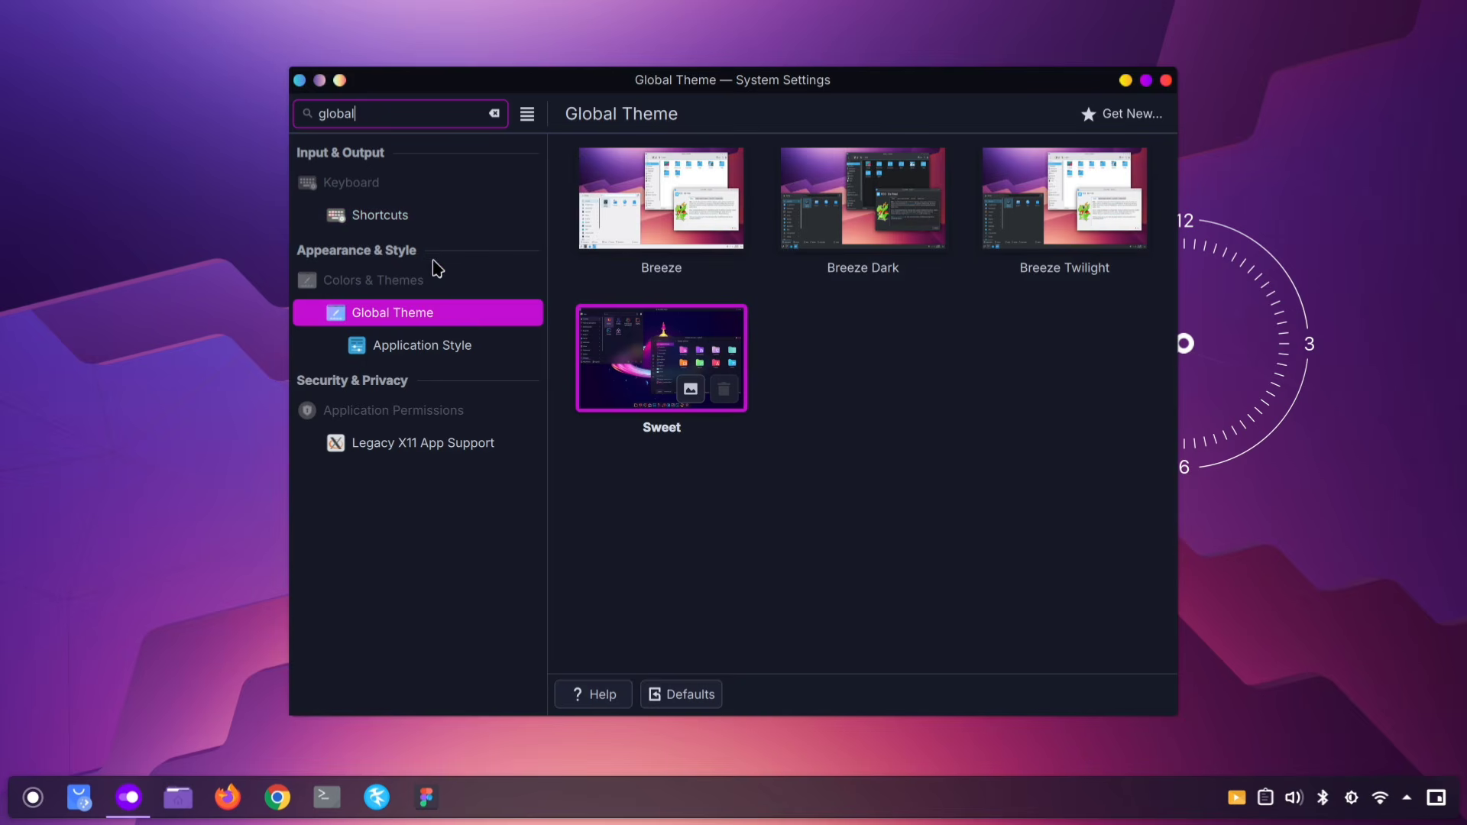
Set the Breeze application style's menu transparency to a little over a third of the way from Transparent to Opaque
{"action": "double_click", "coordinate": [567, 84]}
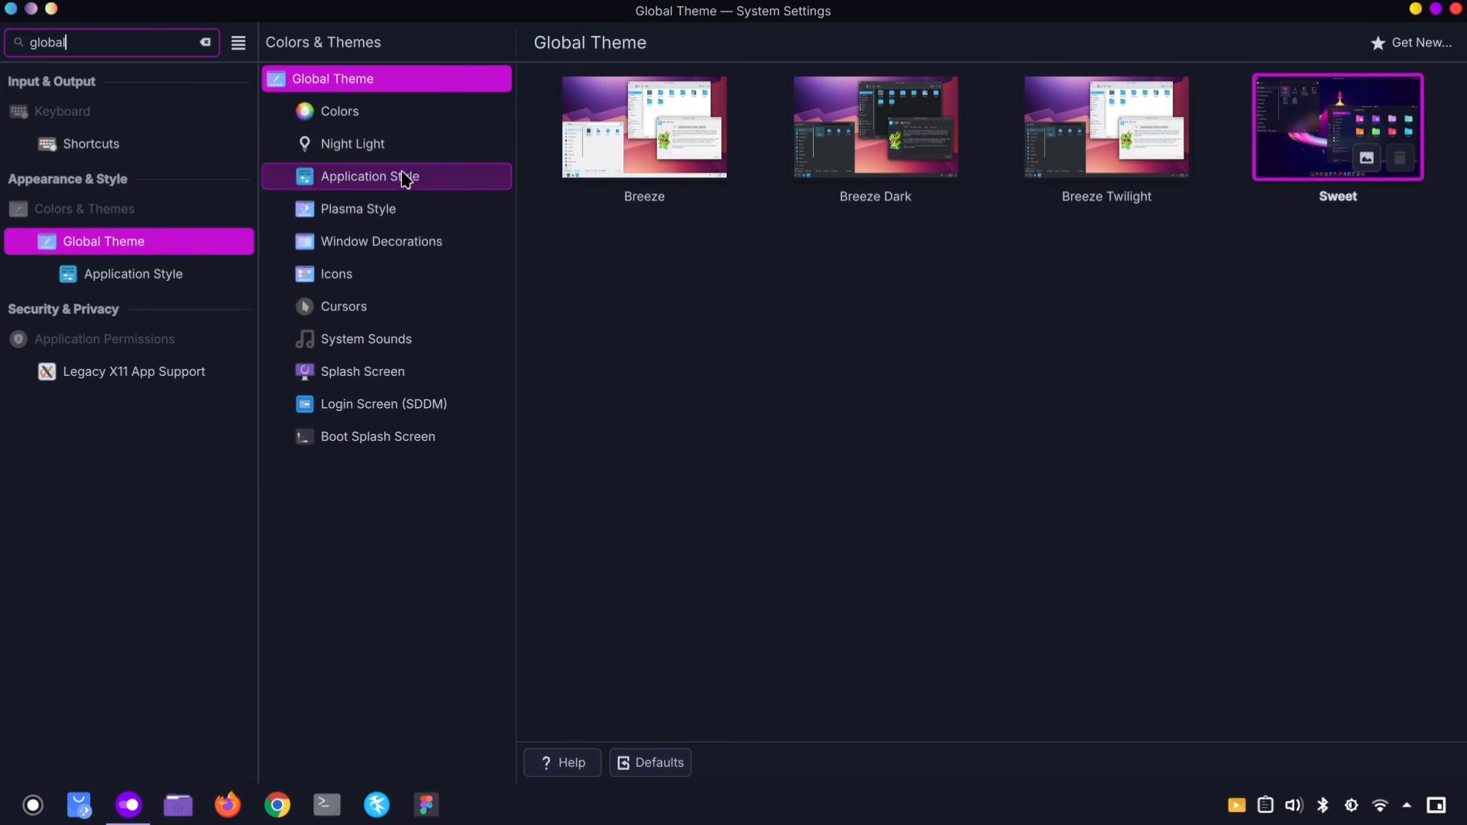
{"action": "left_click", "coordinate": [422, 184]}
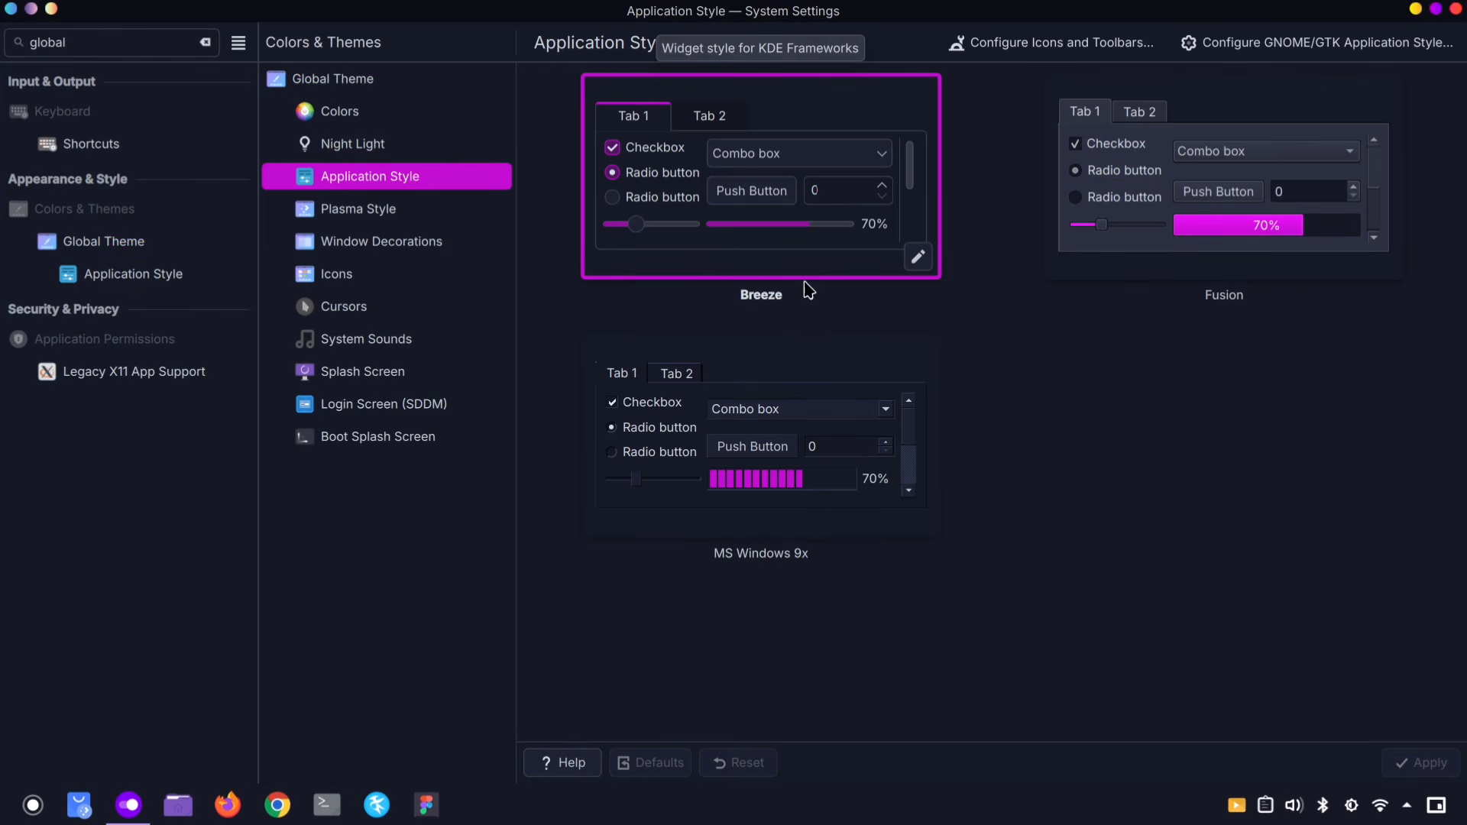
{"action": "left_click", "coordinate": [918, 258]}
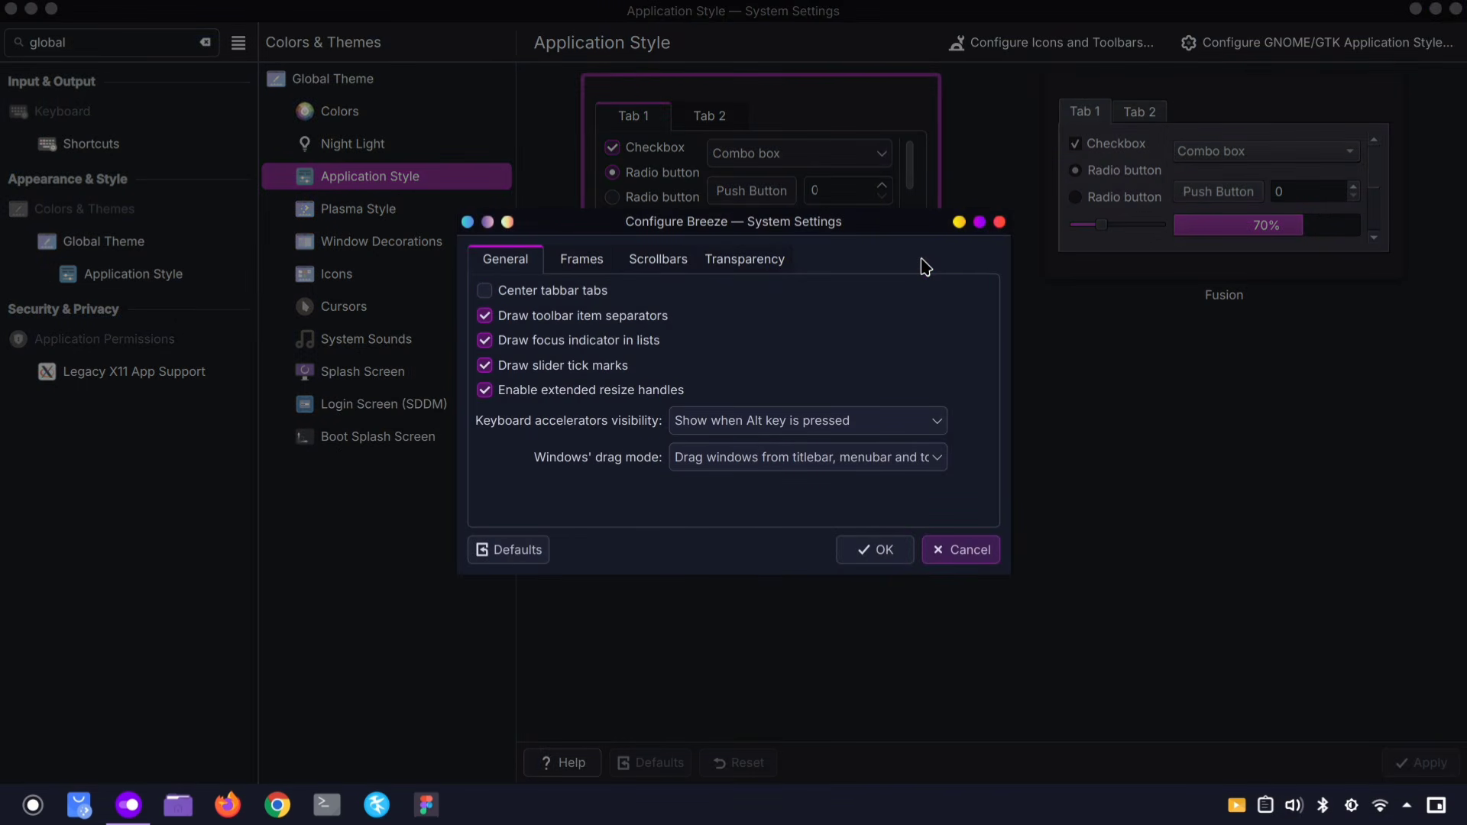
{"action": "left_click", "coordinate": [756, 276]}
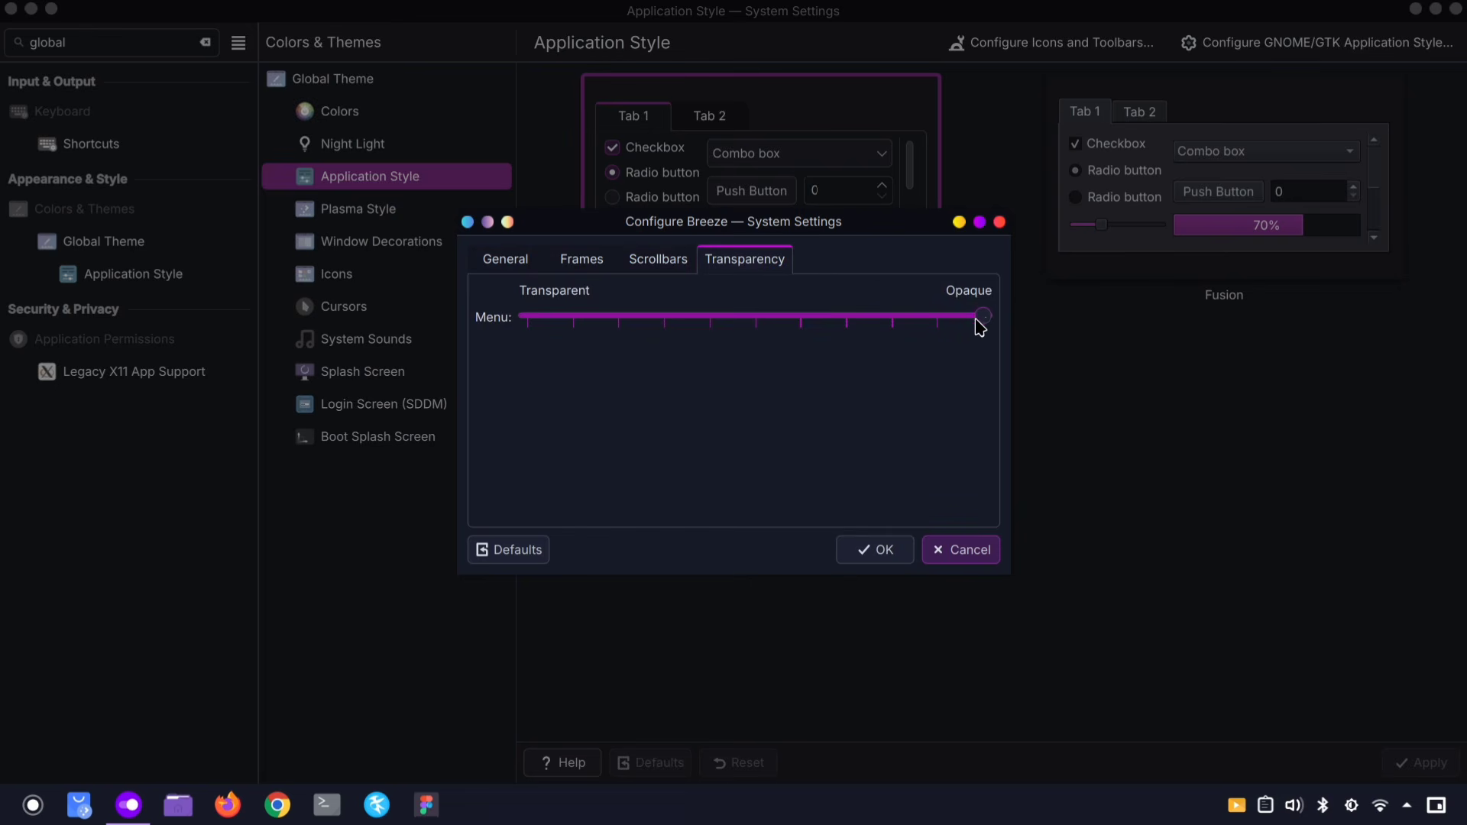
{"action": "left_click_drag", "start_coordinate": [979, 327], "coordinate": [689, 344]}
{"action": "left_click", "coordinate": [876, 547]}
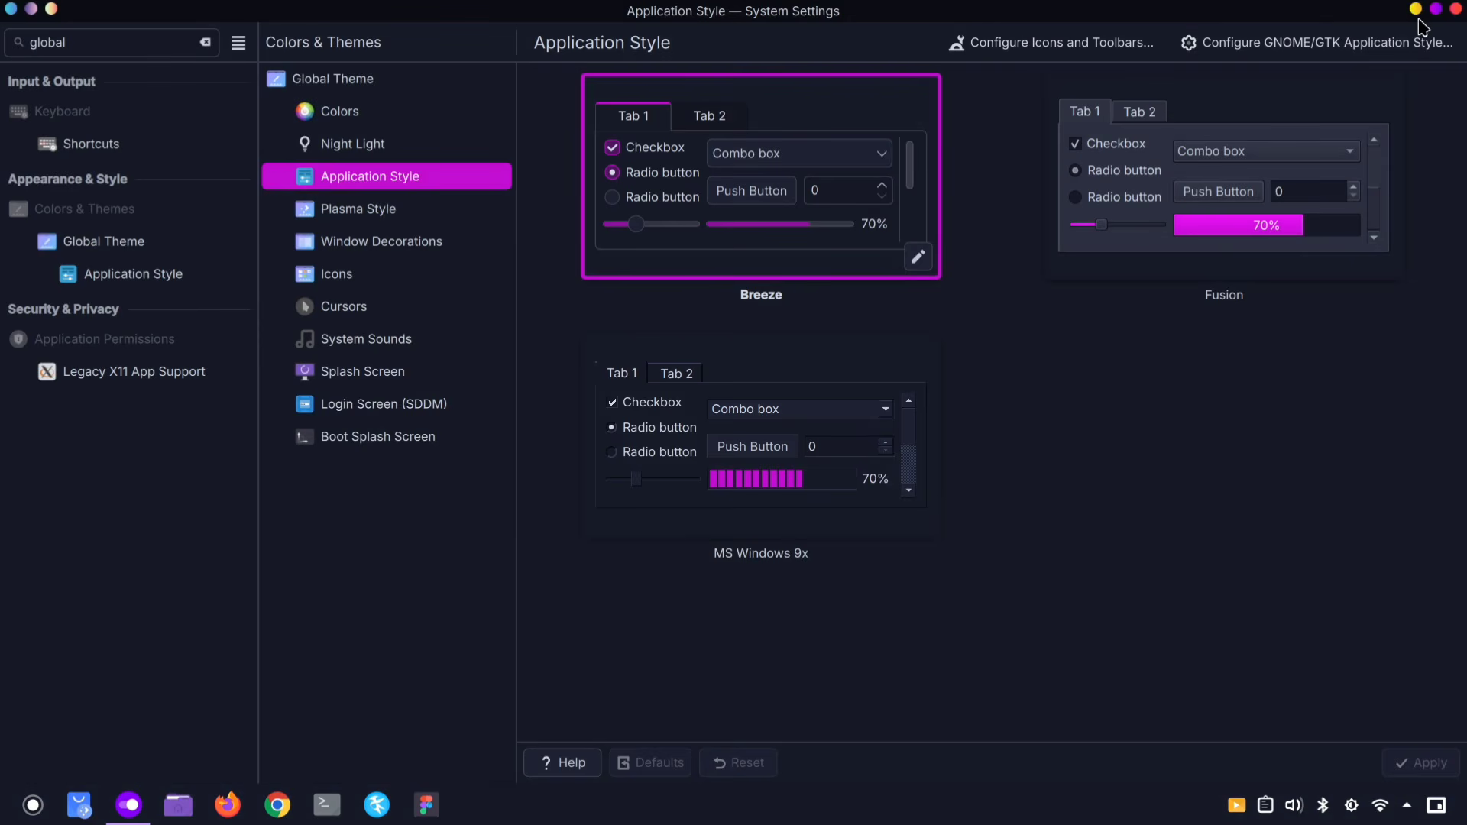
Minimize System Settings and inspect the look of the desktop's context menu and the snap folder's context menu in Dolphin
{"action": "left_click", "coordinate": [1415, 10]}
{"action": "right_click", "coordinate": [985, 222]}
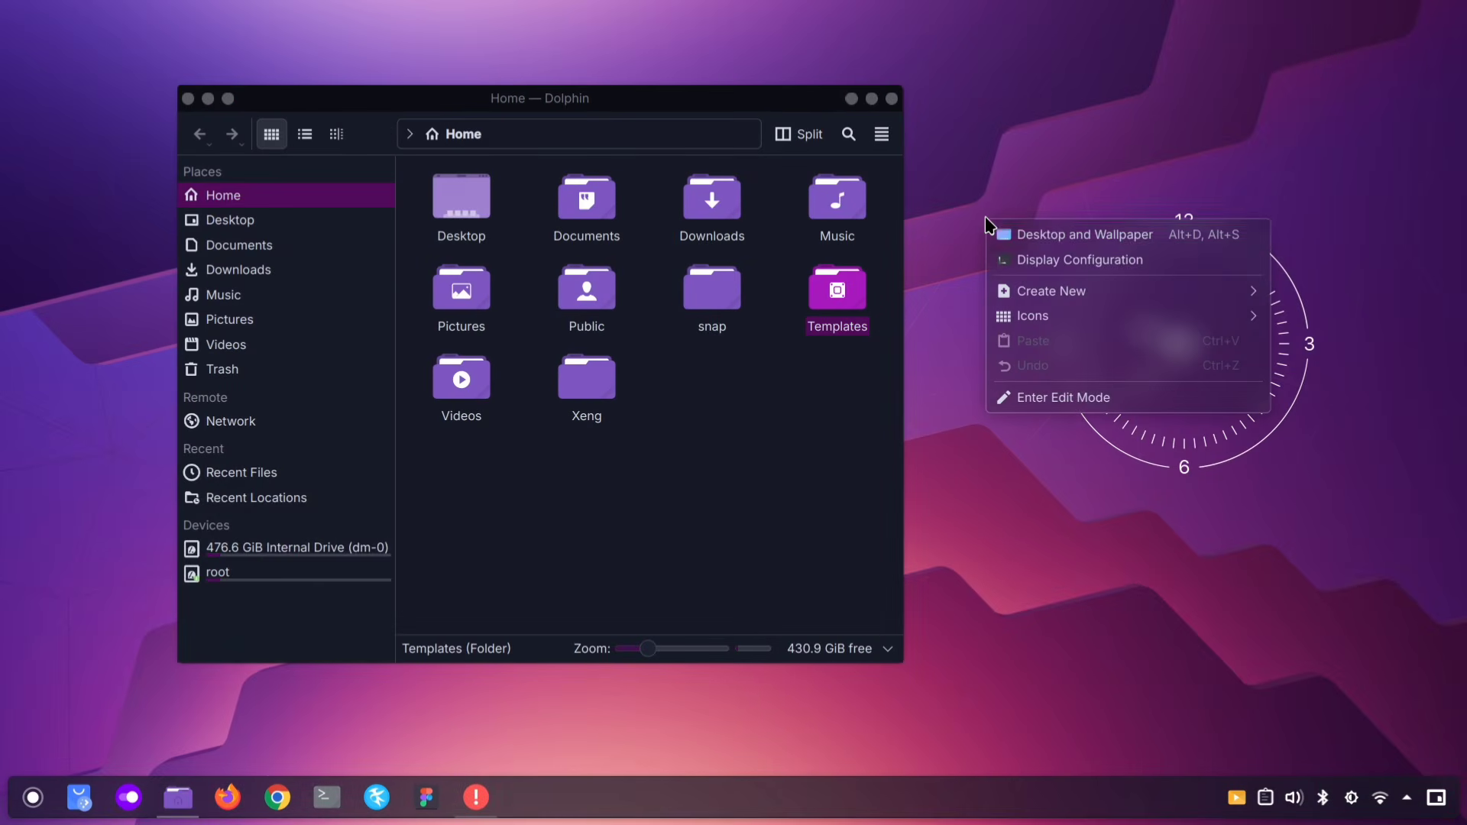
{"action": "left_click", "coordinate": [786, 436]}
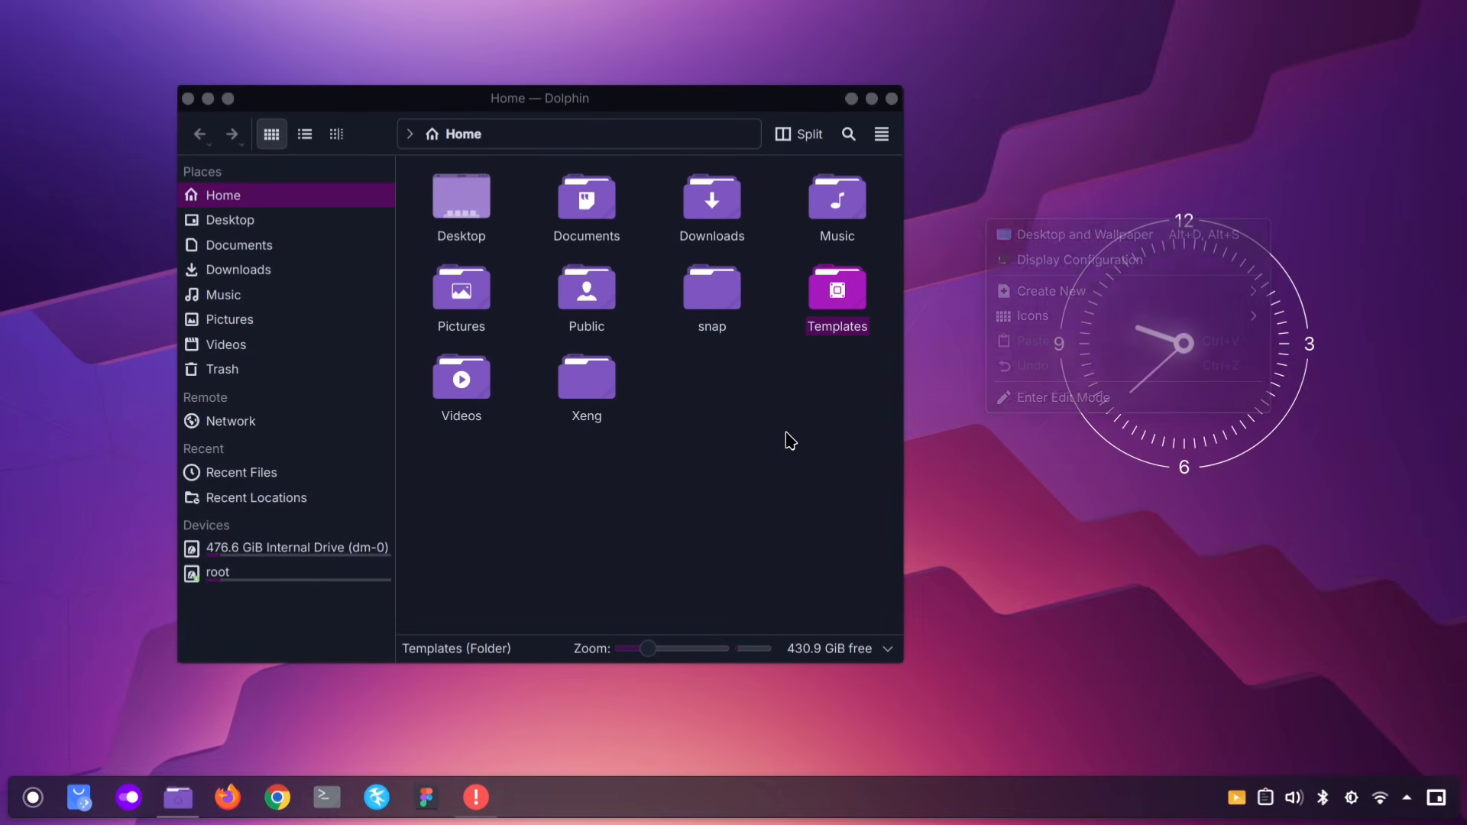
{"action": "right_click", "coordinate": [711, 274]}
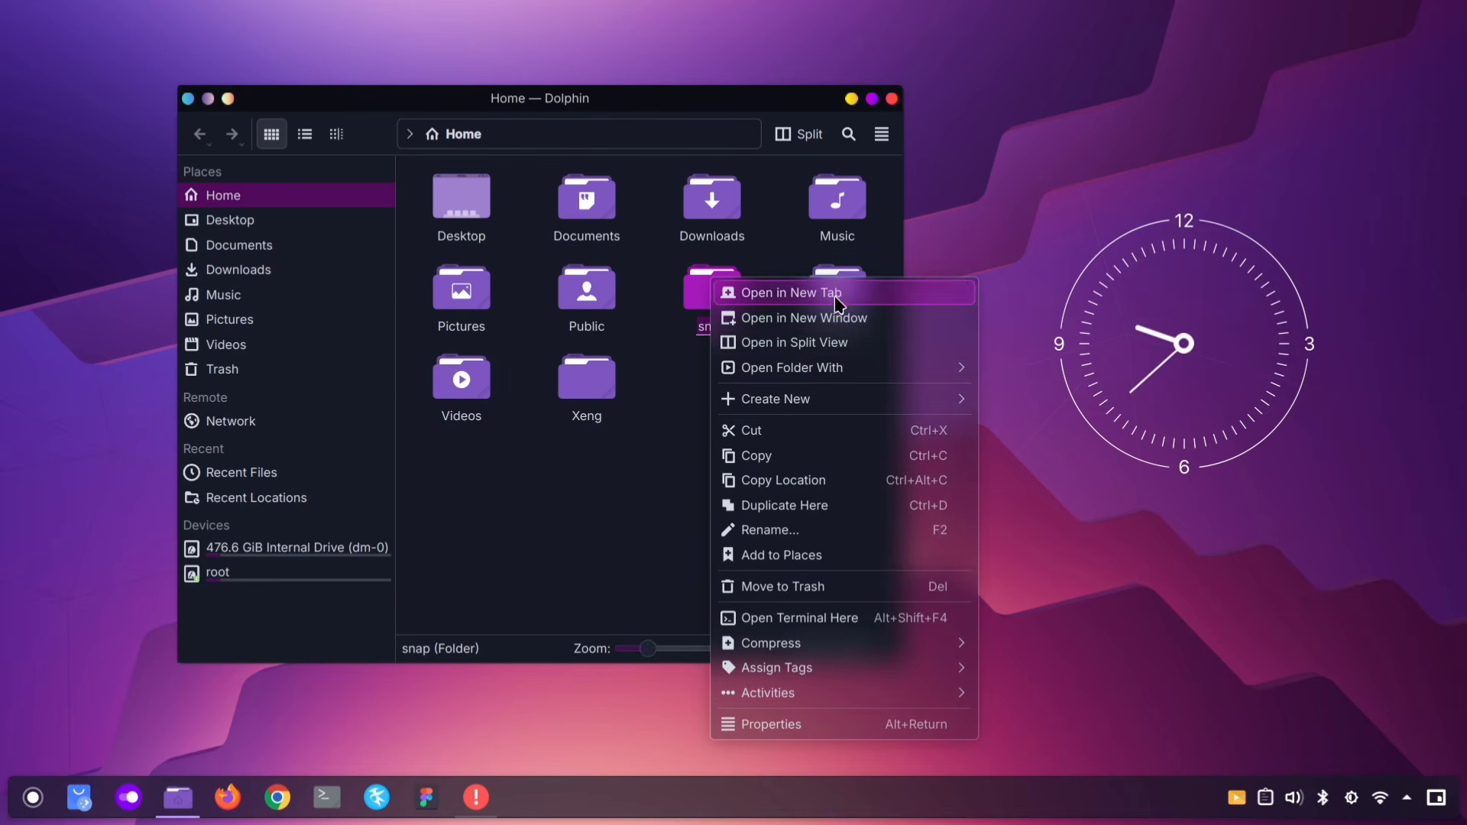
Open Chrome and check how the application launcher and the hidden tray items popup look over its maximized window
{"action": "left_click", "coordinate": [276, 787]}
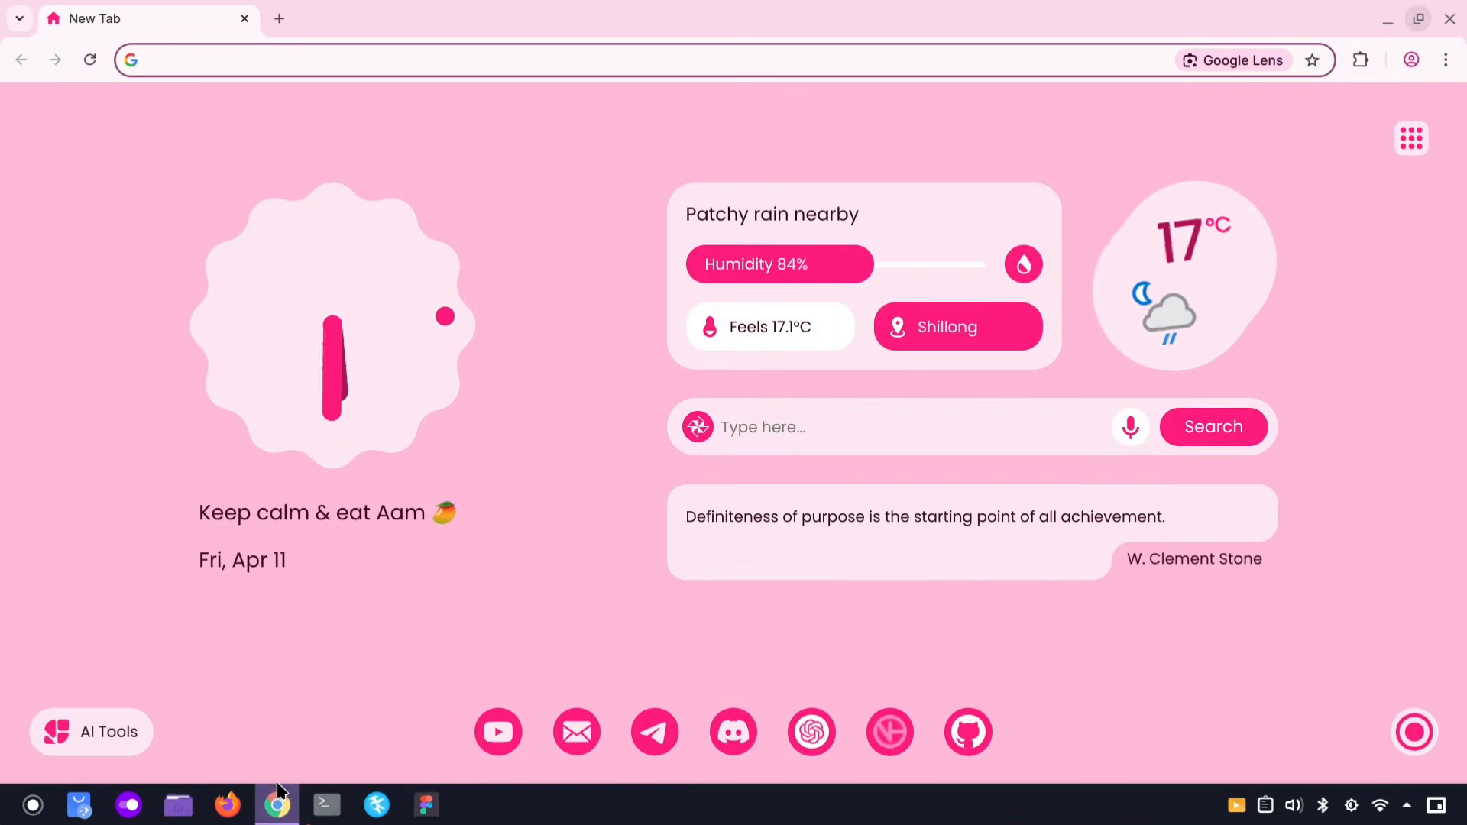
{"action": "left_click", "coordinate": [31, 807]}
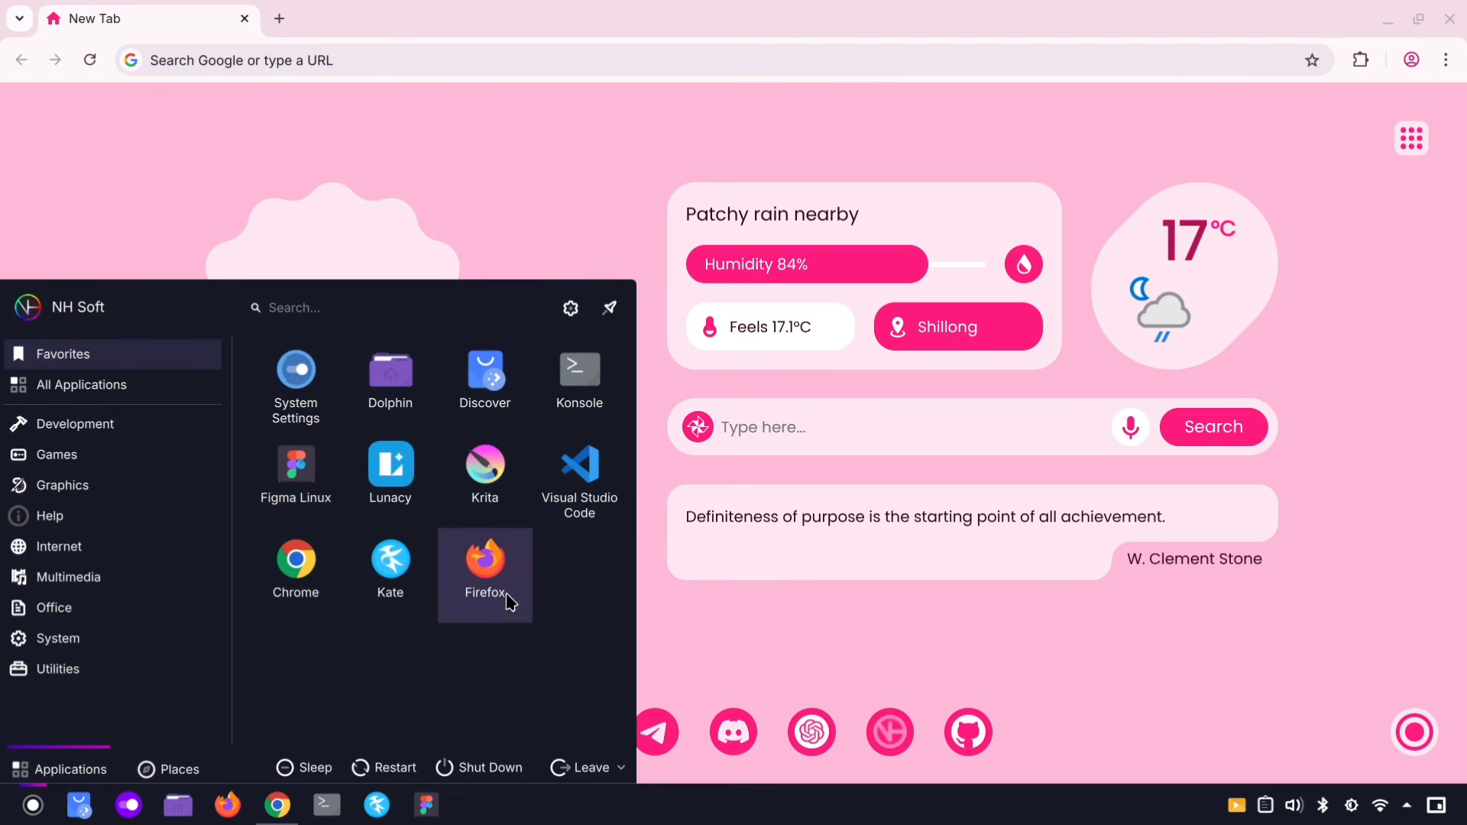
{"action": "left_click", "coordinate": [1016, 706]}
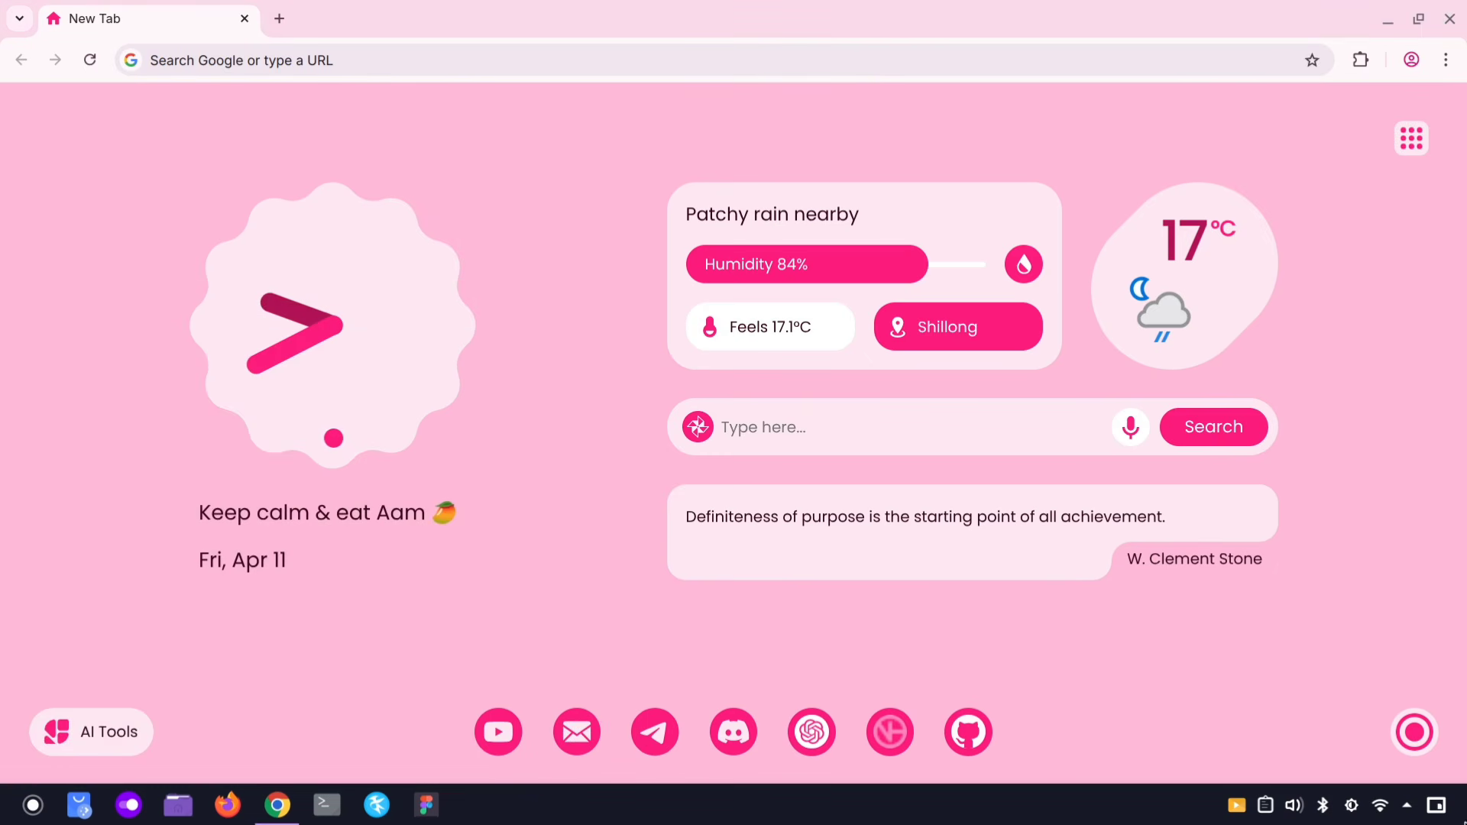
{"action": "left_click", "coordinate": [1407, 808]}
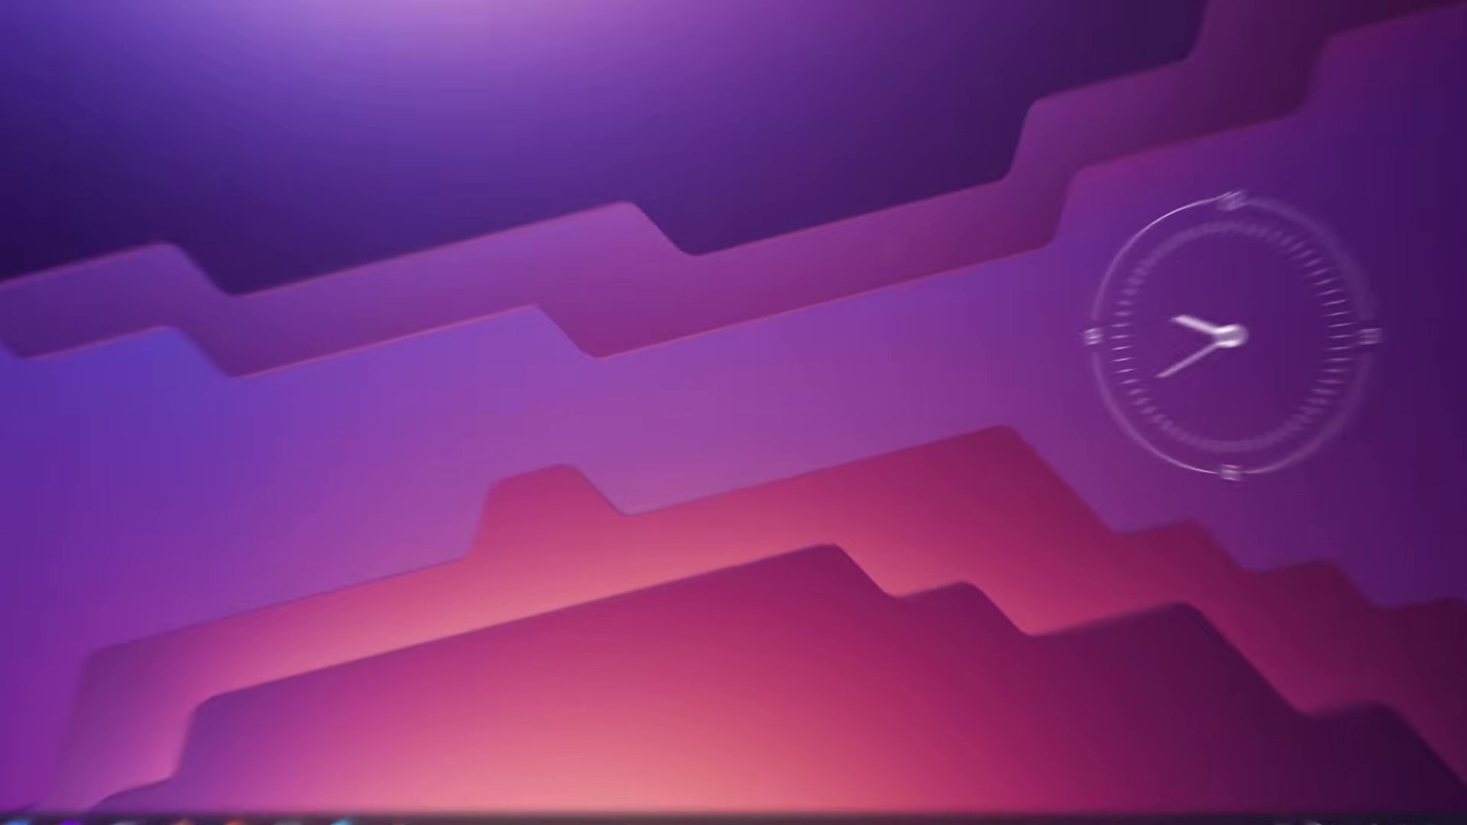
Set the bottom panel's opacity to Translucent and leave edit mode
{"action": "right_click", "coordinate": [648, 800]}
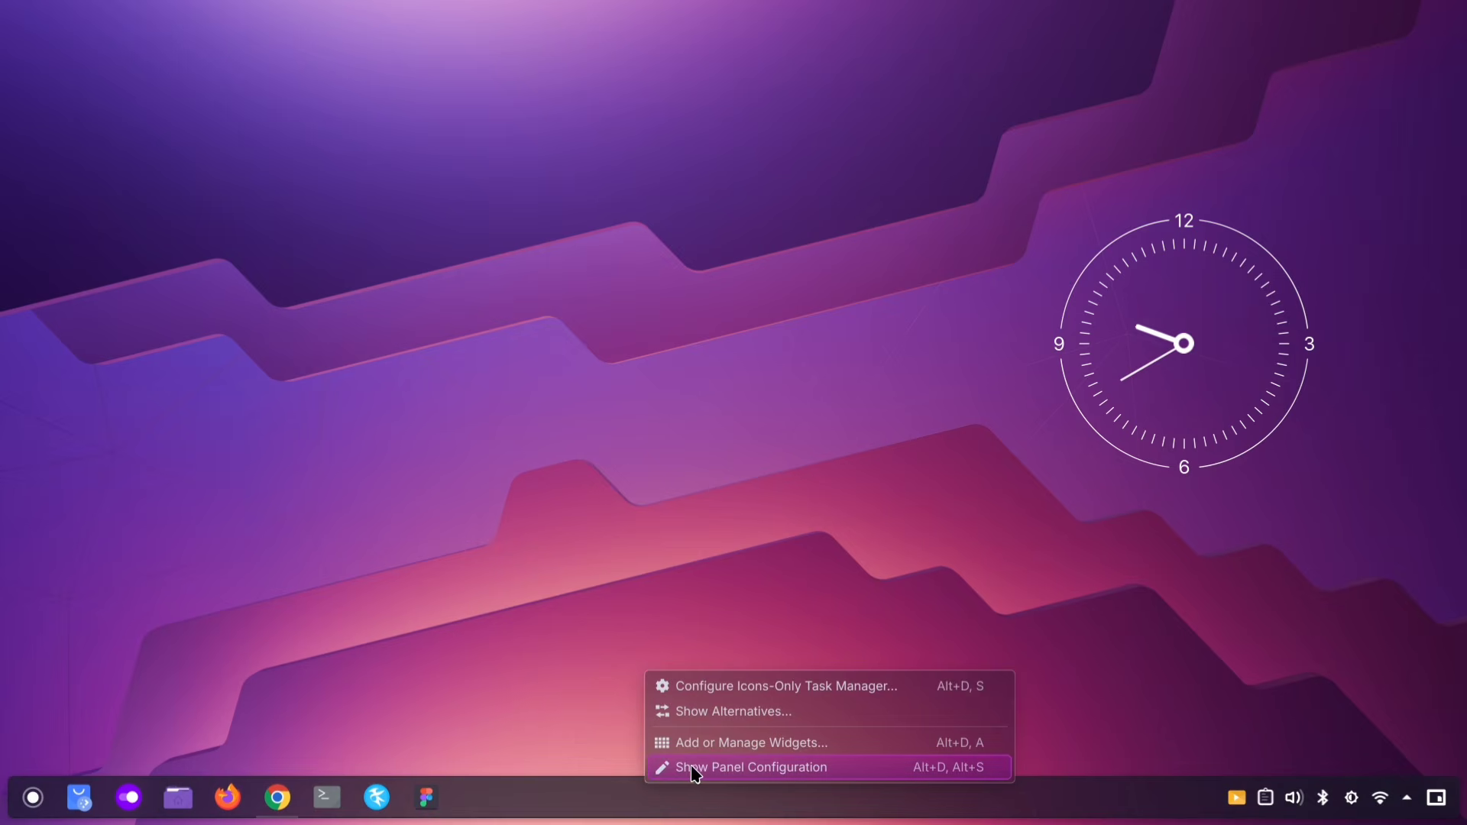
{"action": "left_click", "coordinate": [838, 772]}
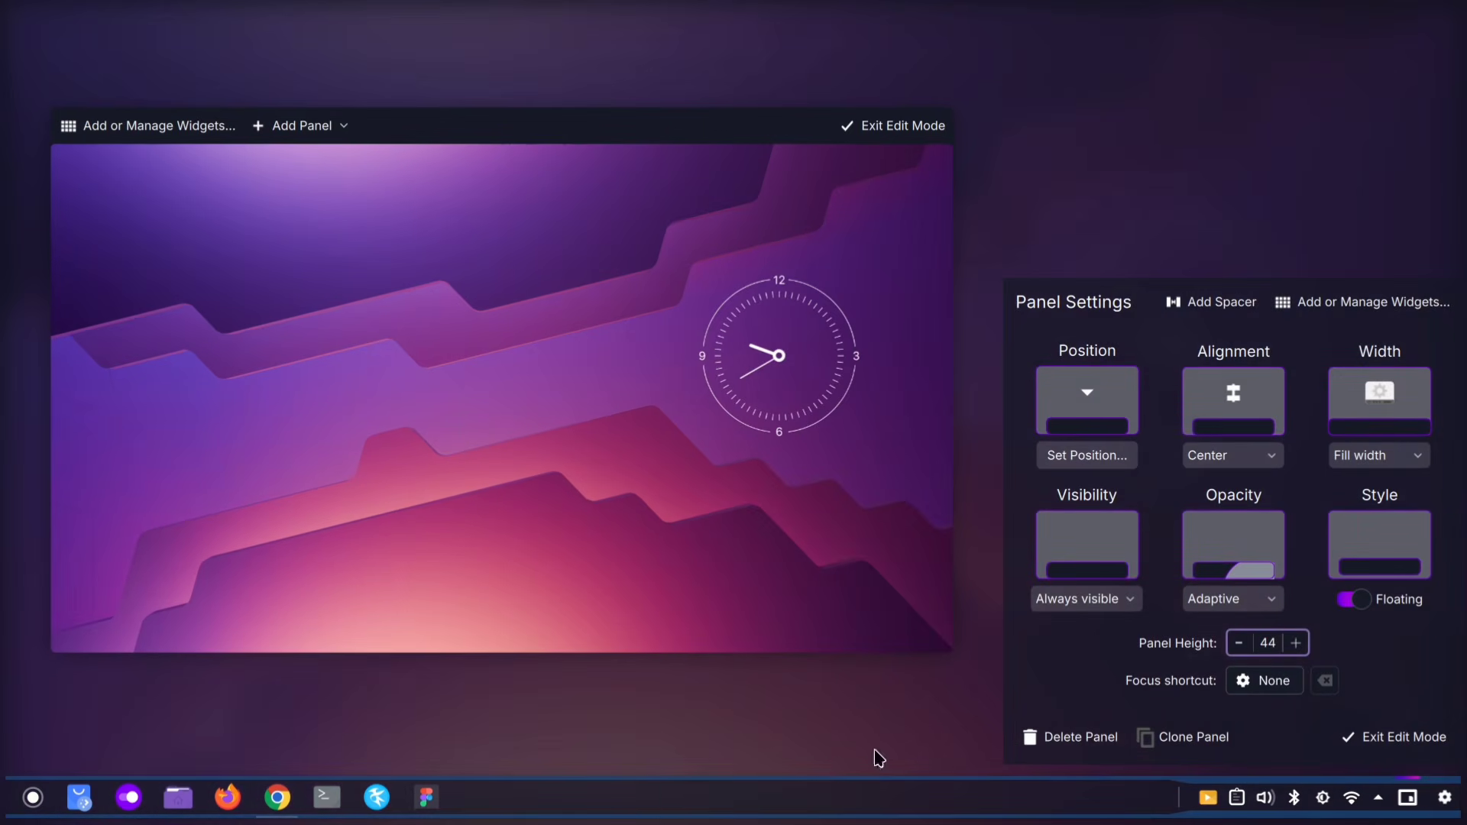
{"action": "left_click", "coordinate": [1213, 605]}
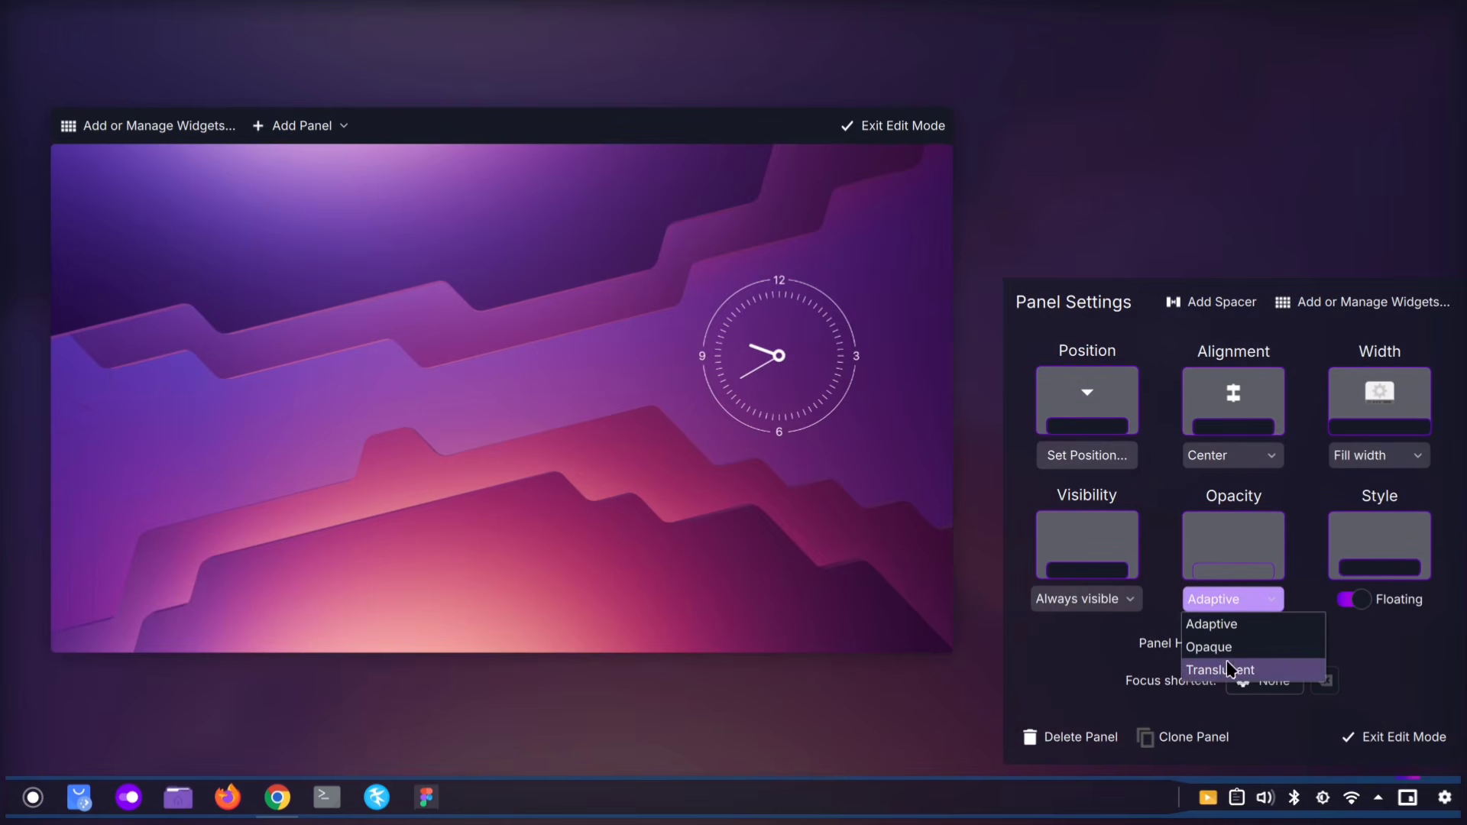
{"action": "left_click", "coordinate": [1268, 671]}
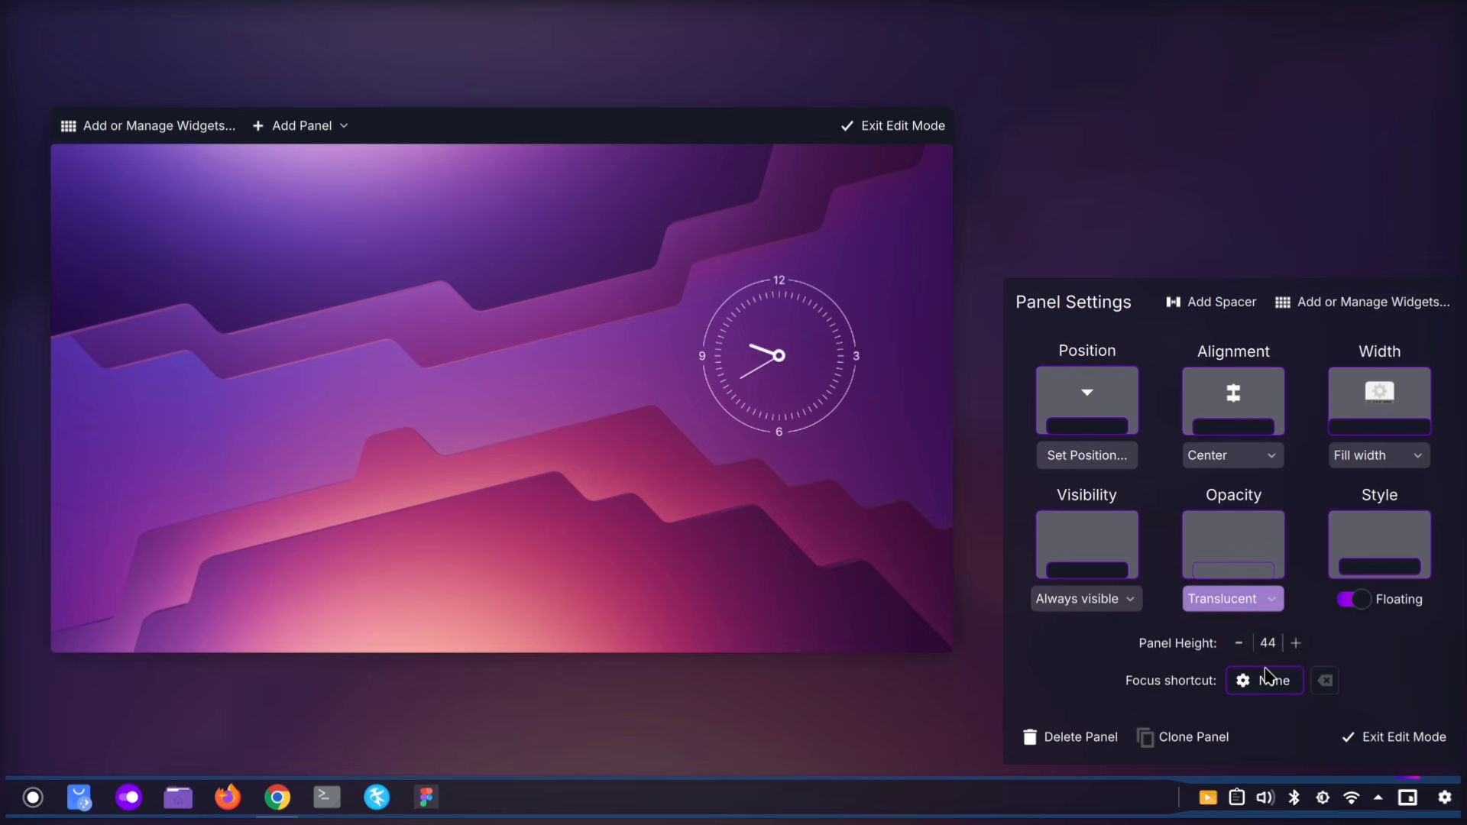
{"action": "left_click", "coordinate": [1348, 738]}
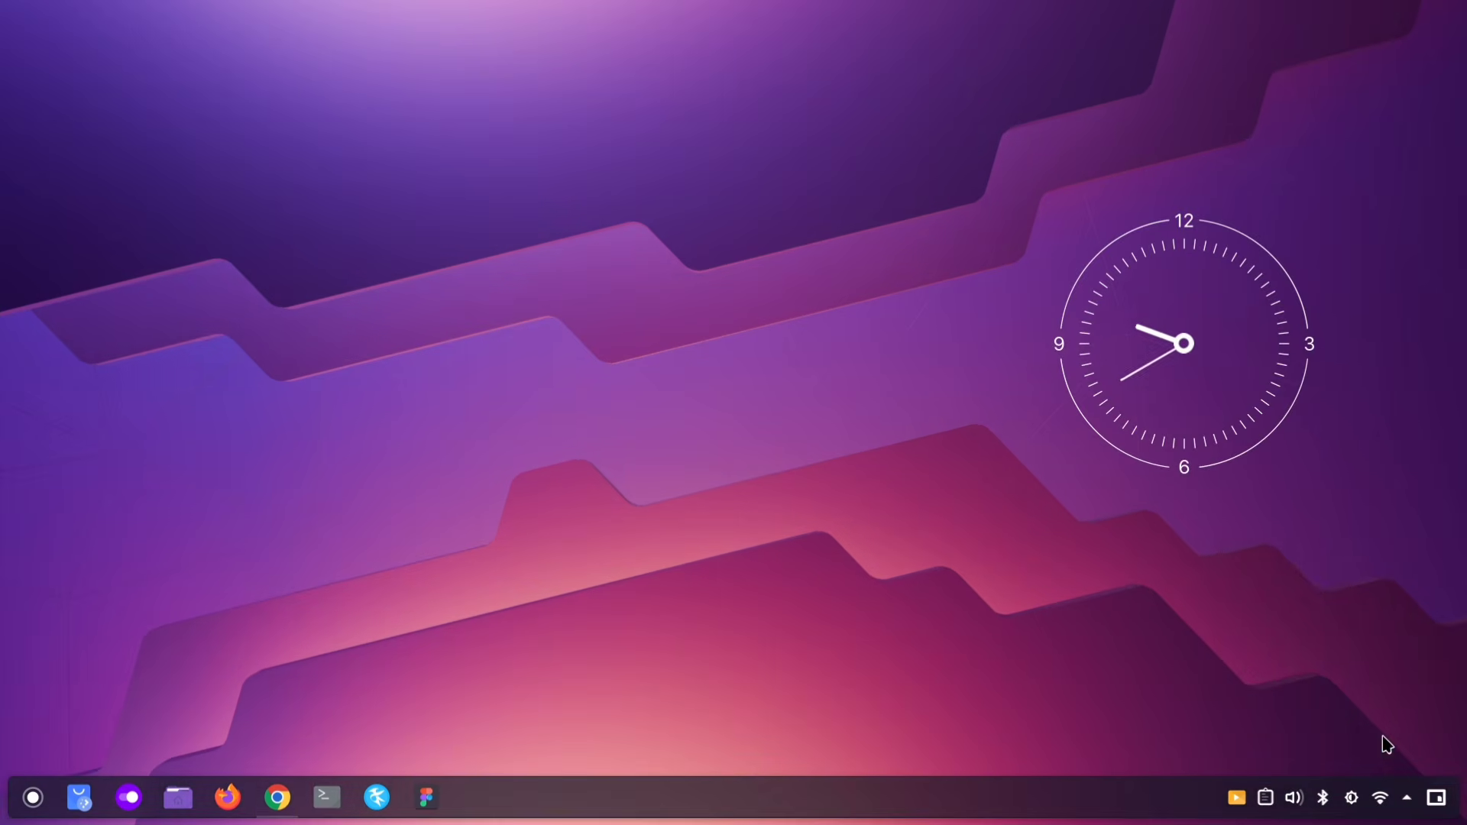
Bring back the maximized Chrome window and inspect the application launcher and the Status and Notifications popup over it
{"action": "left_click", "coordinate": [277, 797]}
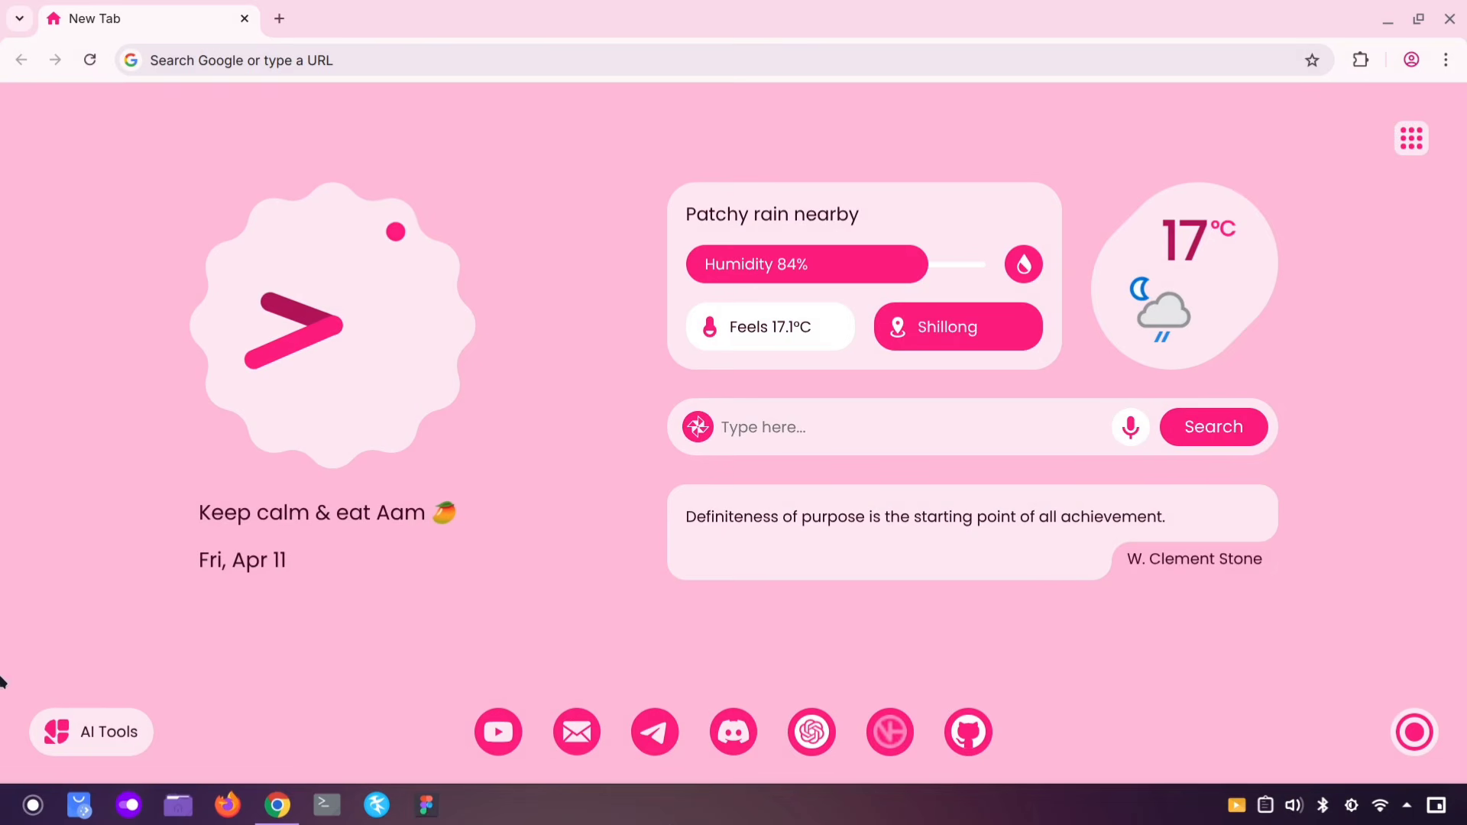
{"action": "left_click", "coordinate": [29, 805]}
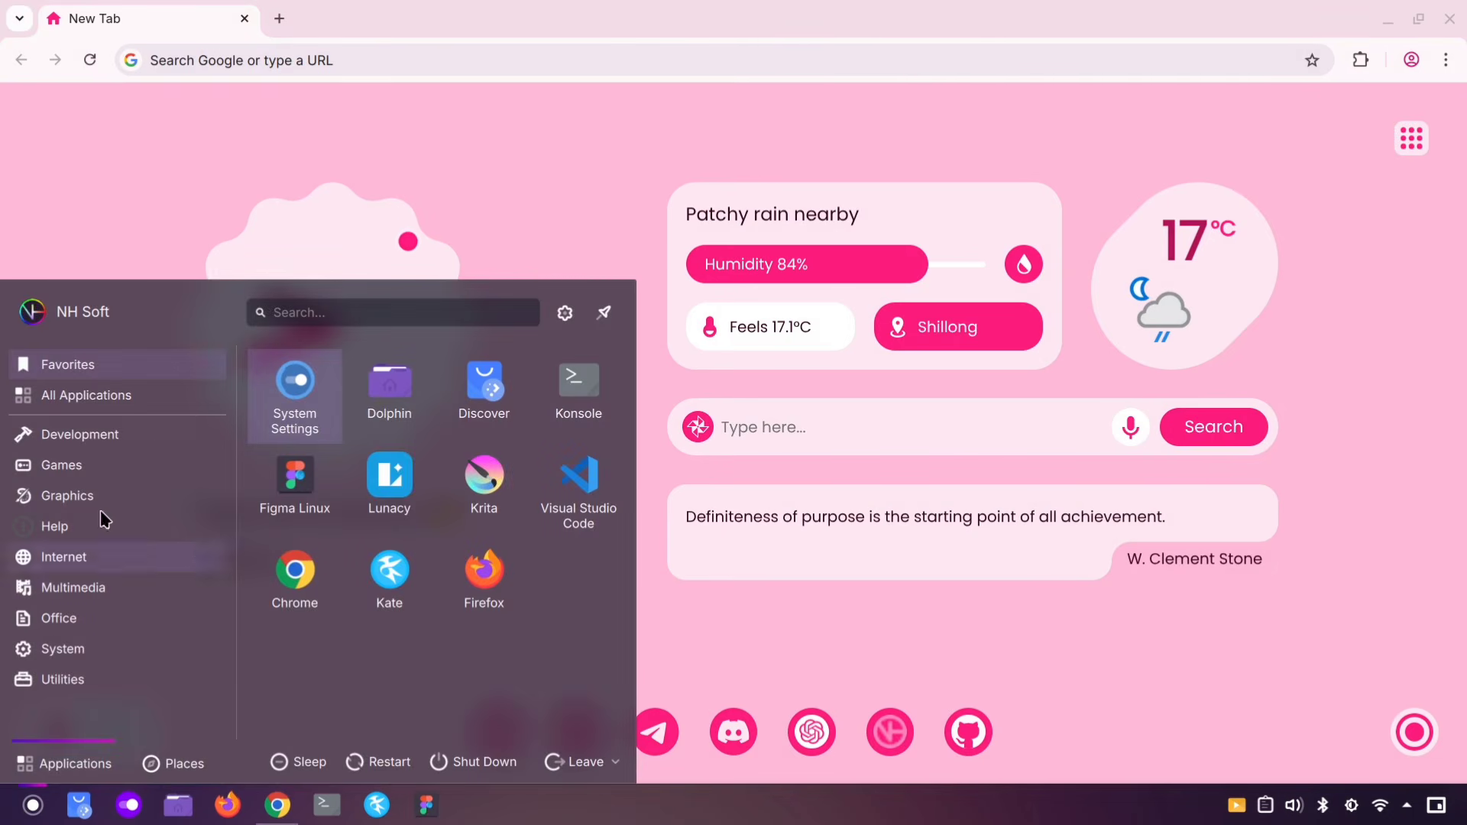
{"action": "left_click", "coordinate": [128, 384]}
{"action": "key", "text": "Escape"}
{"action": "left_click", "coordinate": [1407, 805]}
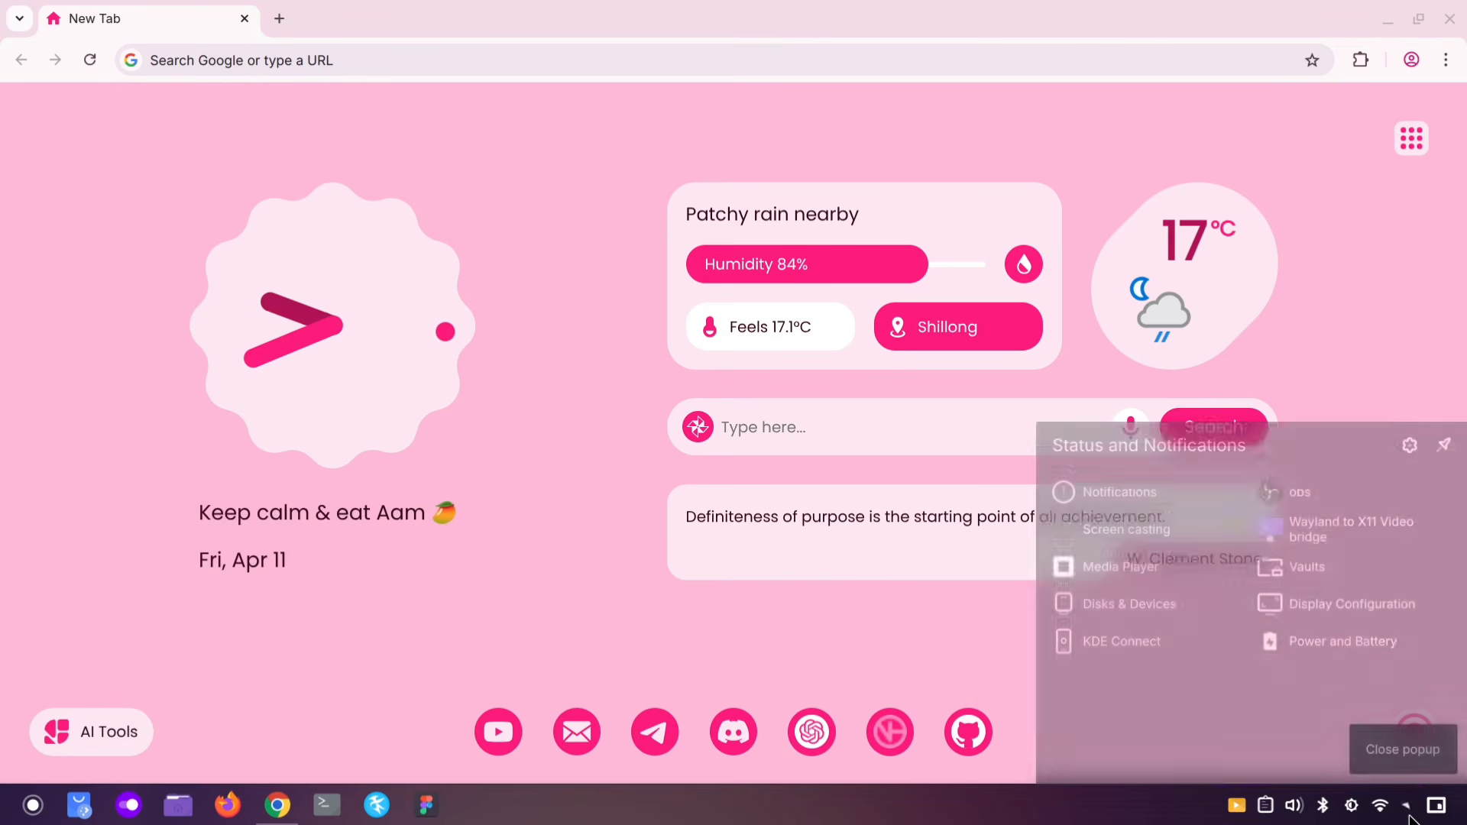
{"action": "left_click", "coordinate": [1331, 587]}
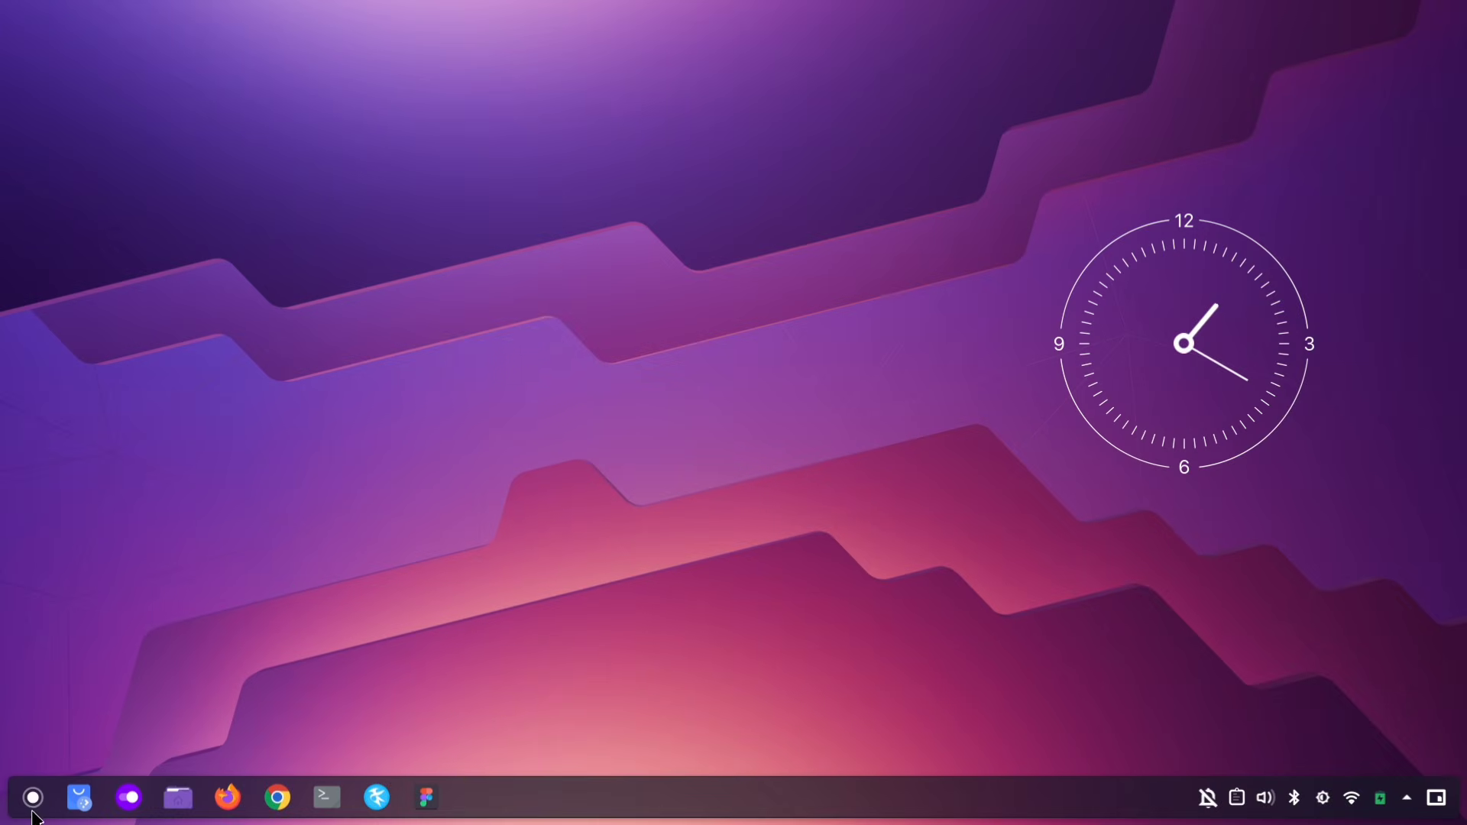
Change the application launcher's icon to menu.svg from the Eyecons folder, and apply and confirm the launcher settings
{"action": "left_click", "coordinate": [34, 798]}
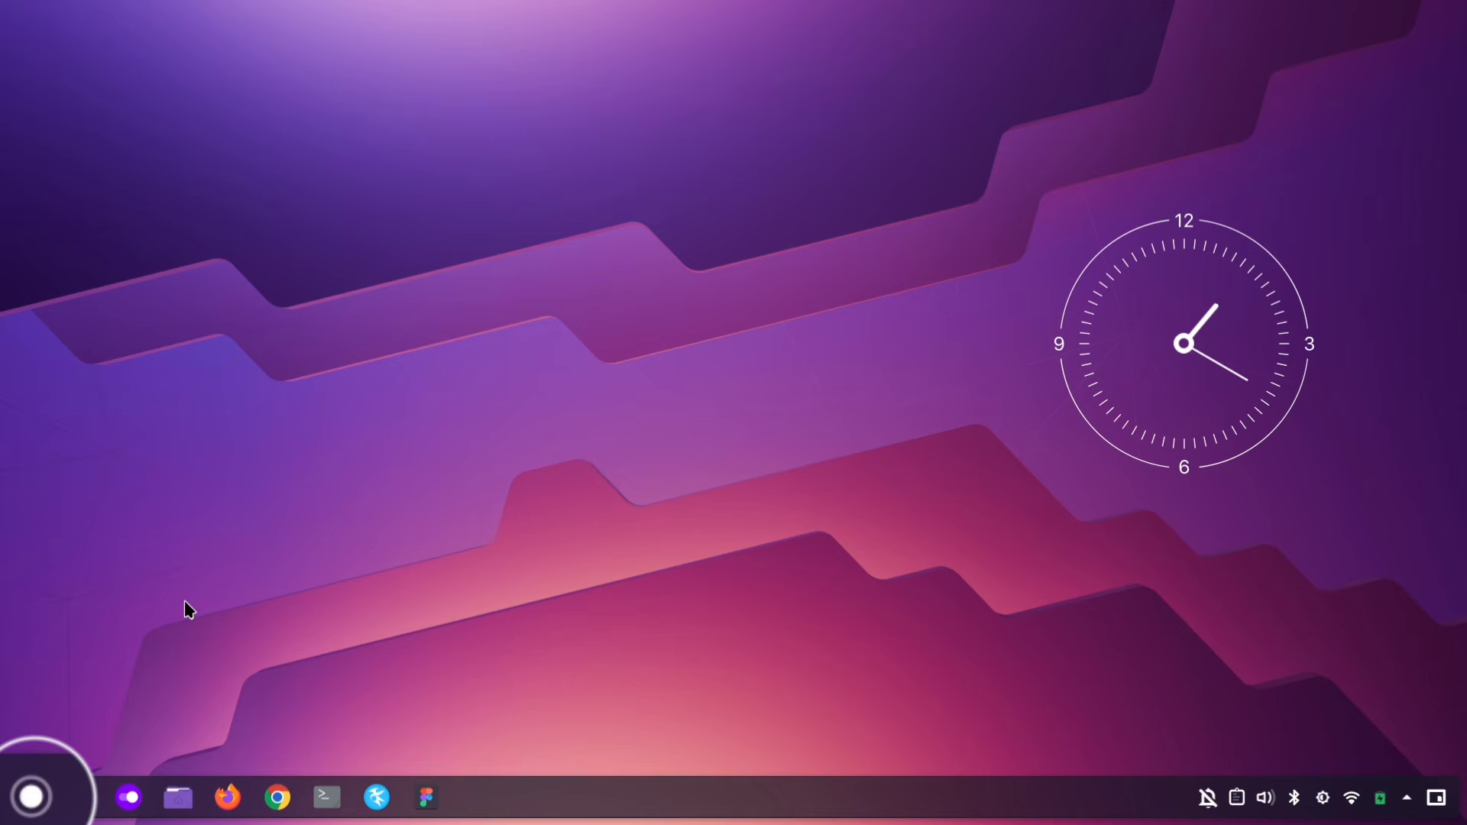
{"action": "right_click", "coordinate": [35, 801]}
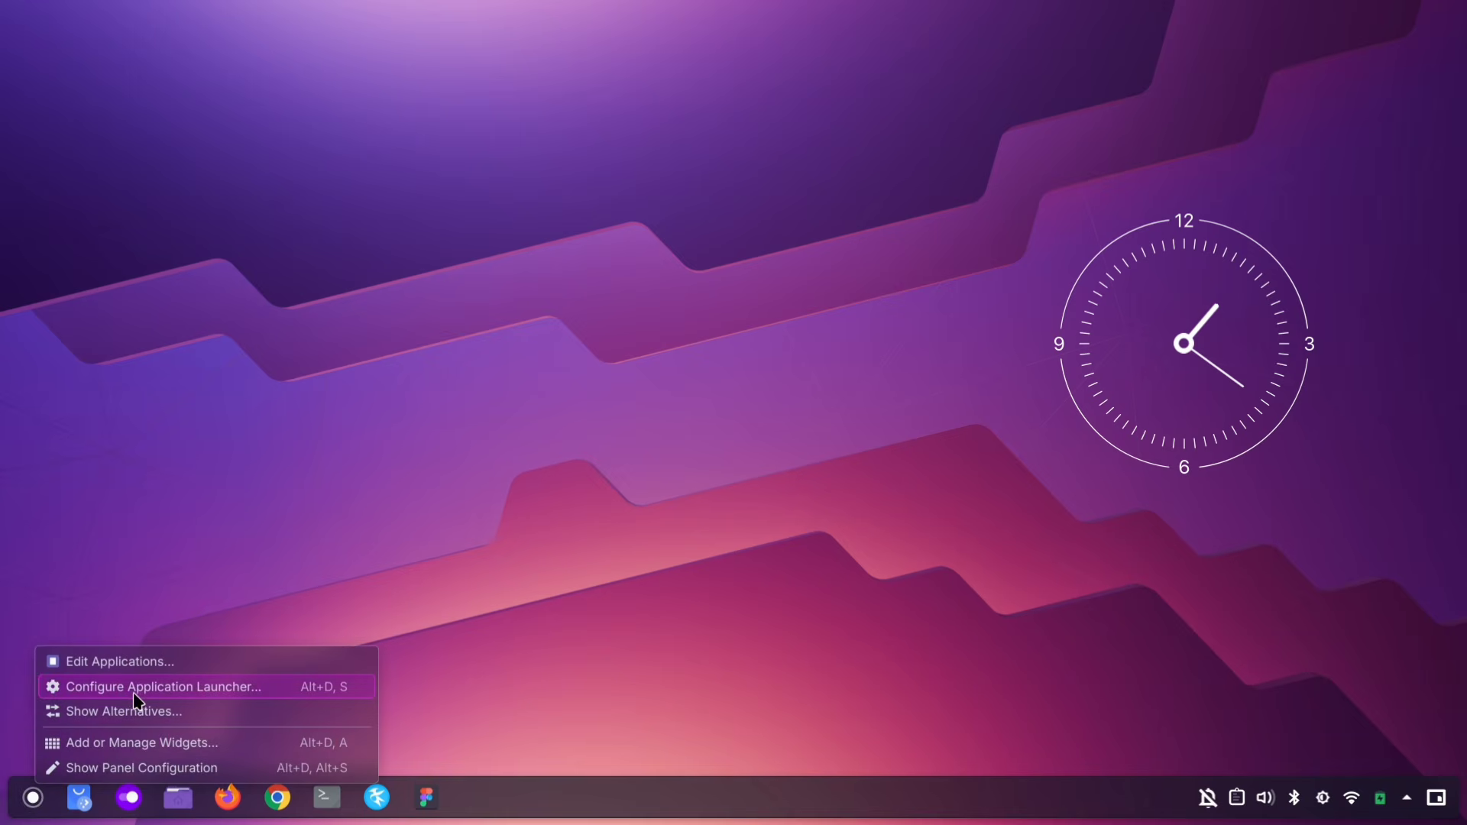
{"action": "left_click", "coordinate": [260, 696]}
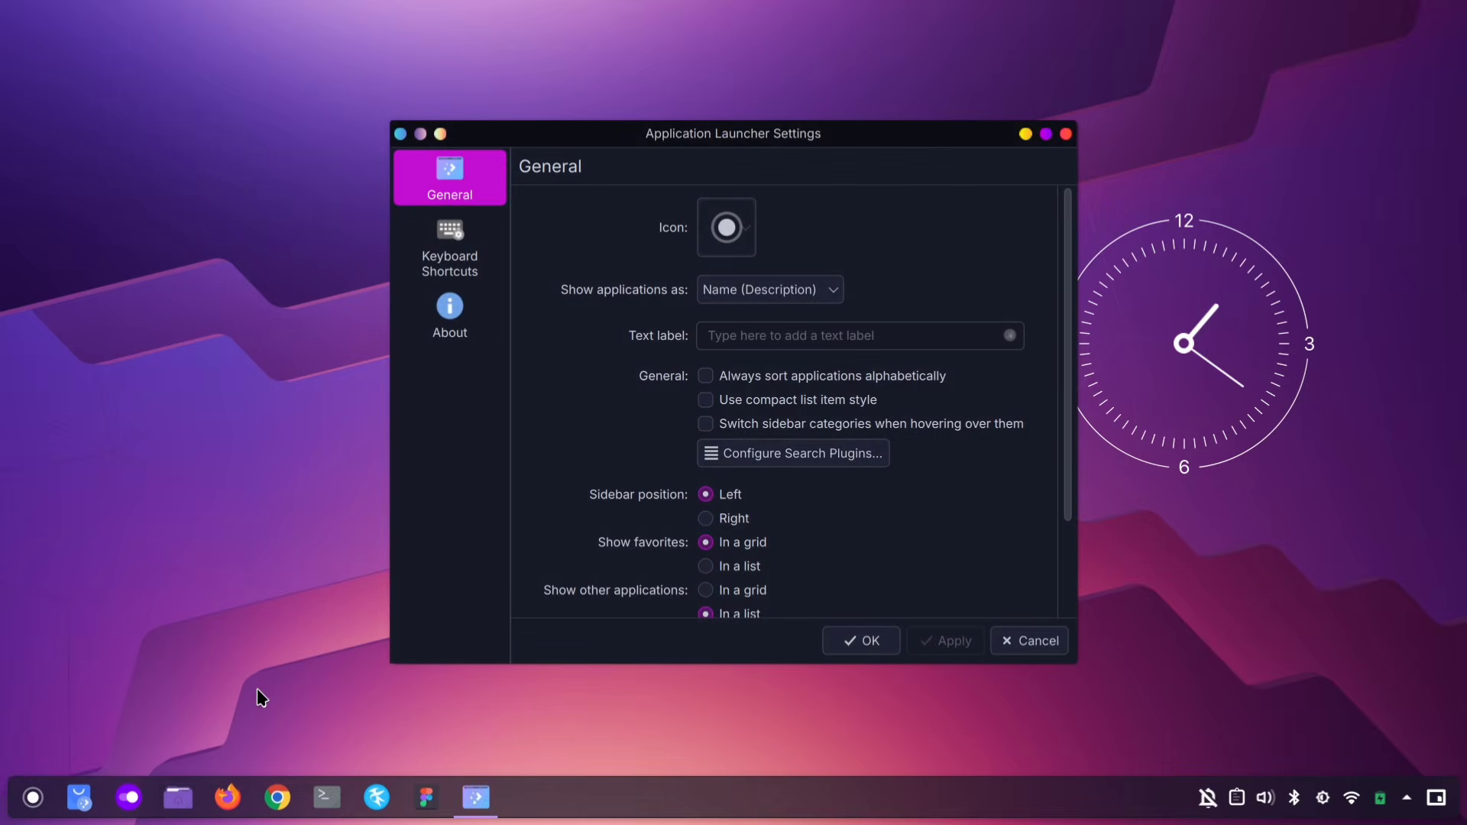
{"action": "left_click", "coordinate": [726, 227]}
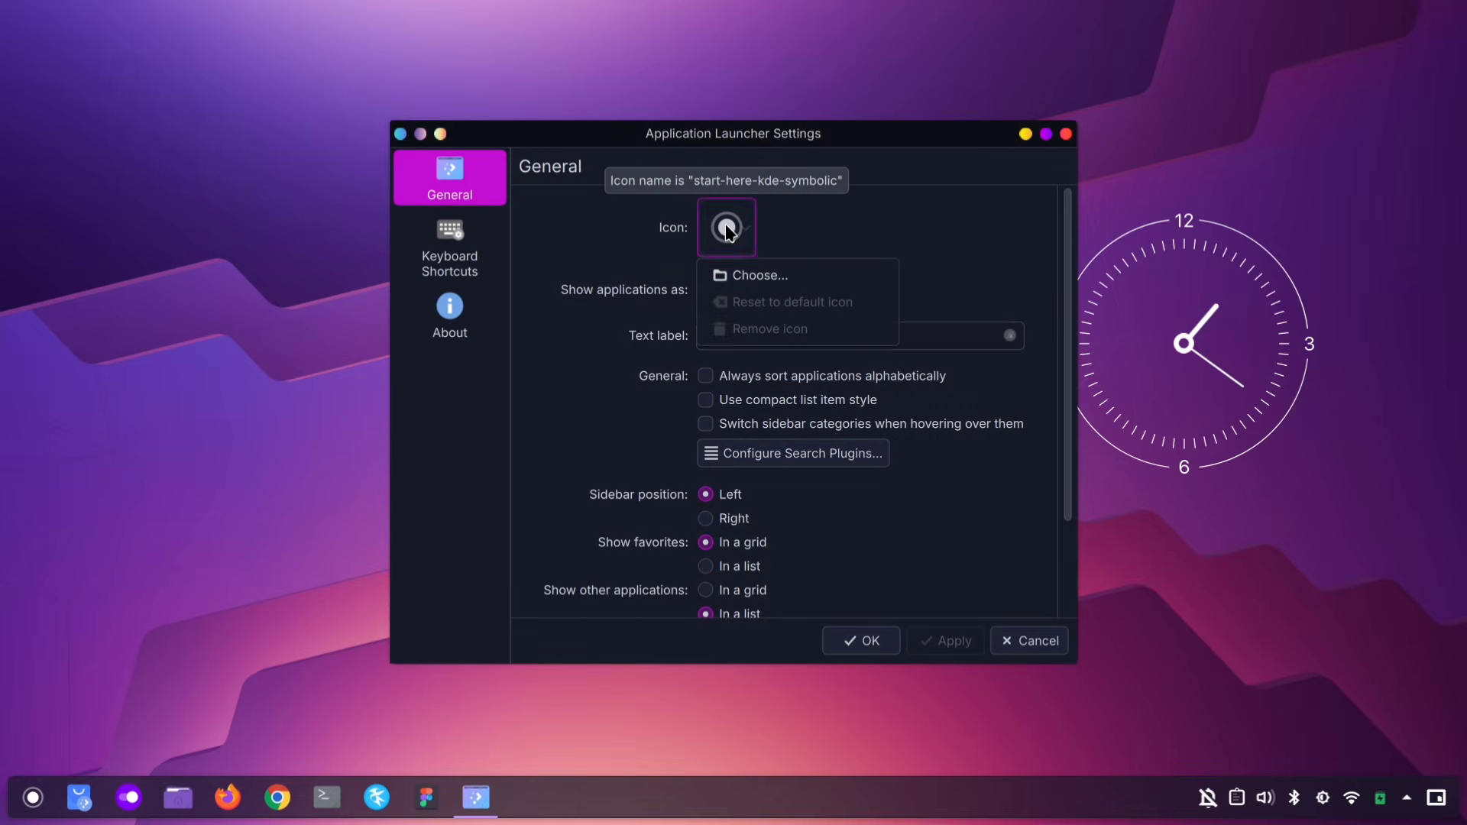
{"action": "left_click", "coordinate": [795, 287]}
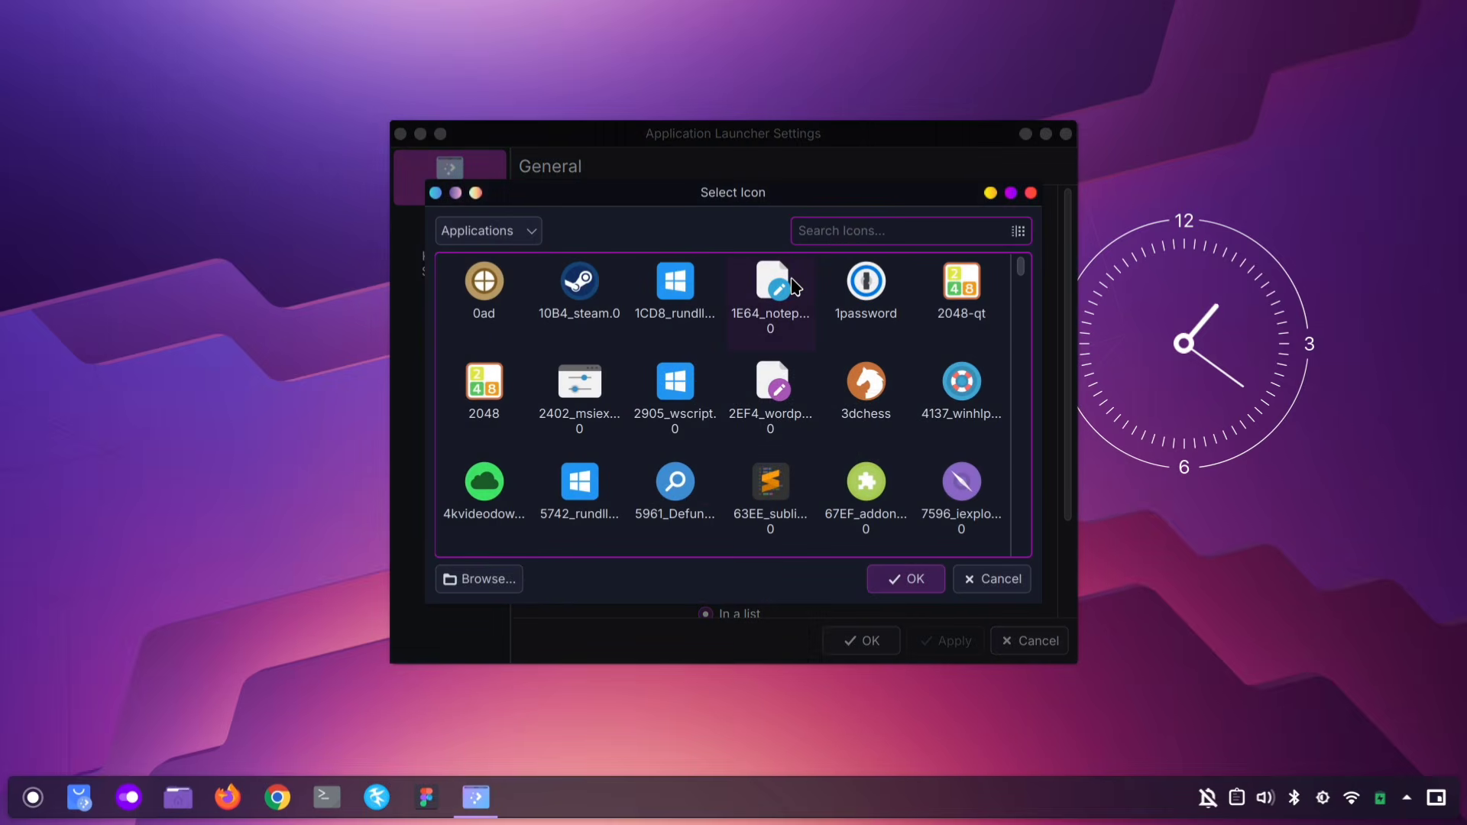
{"action": "left_click", "coordinate": [492, 586]}
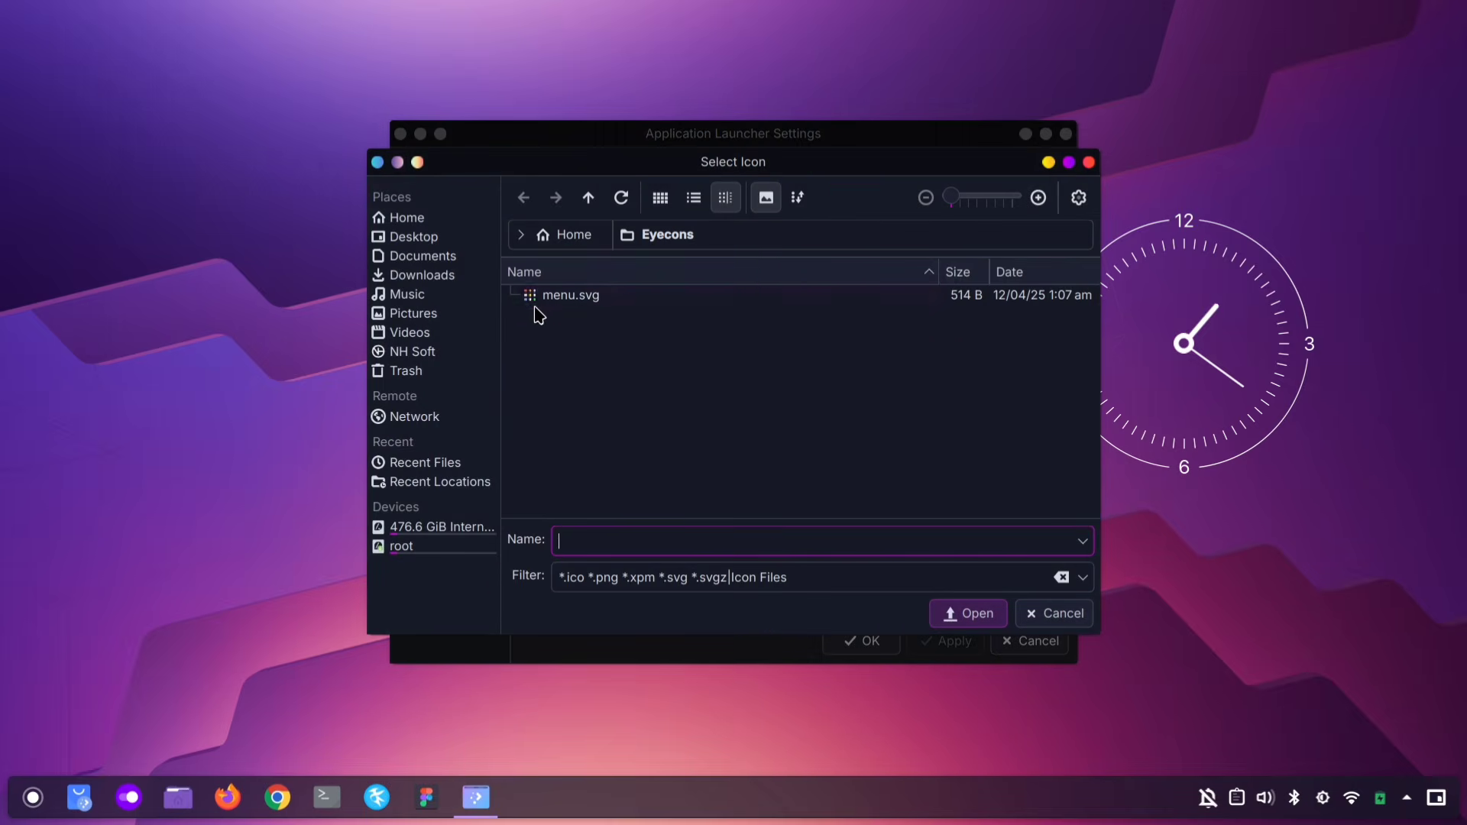
{"action": "left_click", "coordinate": [631, 298]}
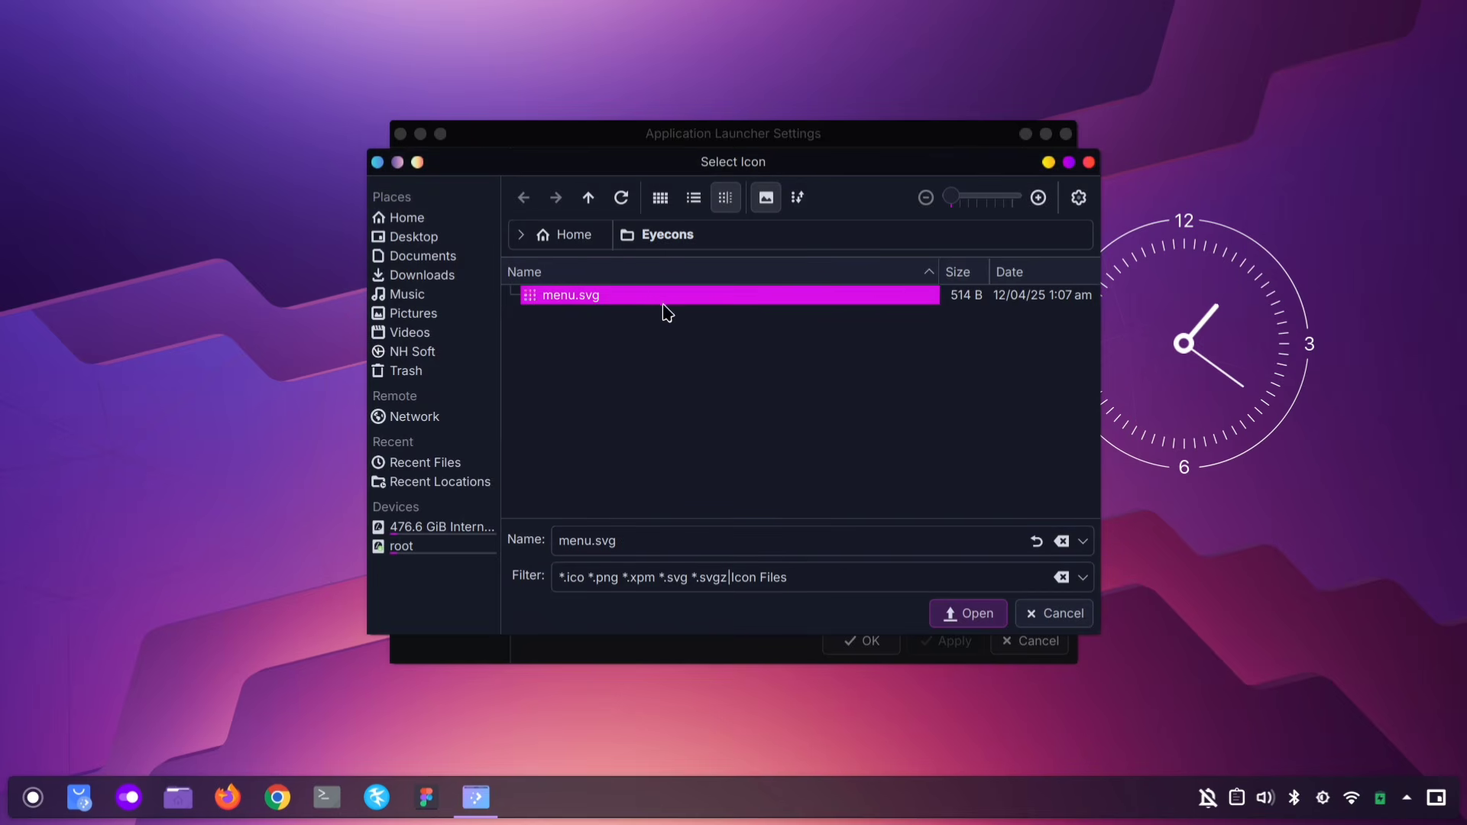
{"action": "left_click", "coordinate": [978, 617]}
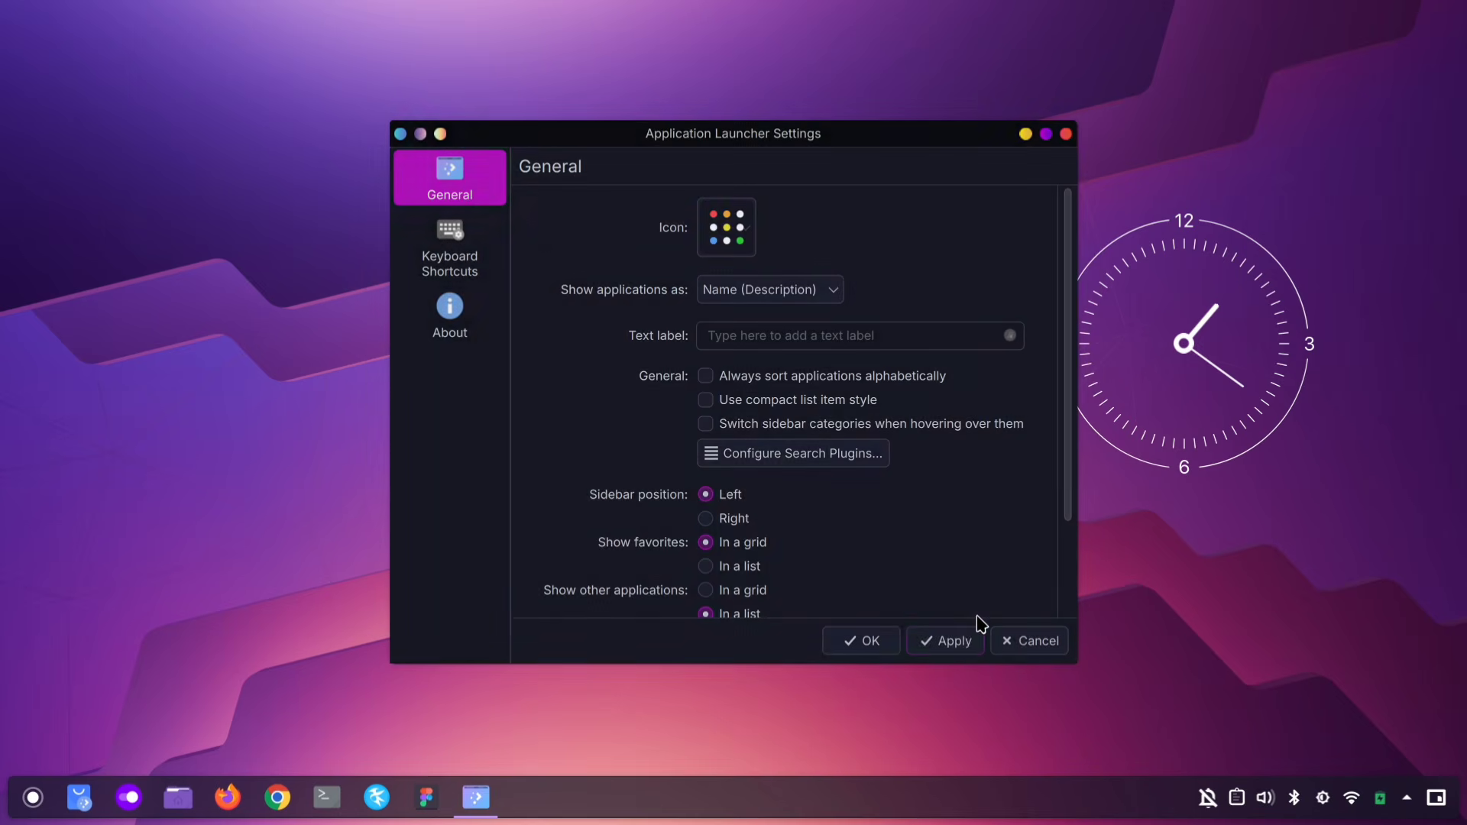
{"action": "left_click", "coordinate": [958, 640]}
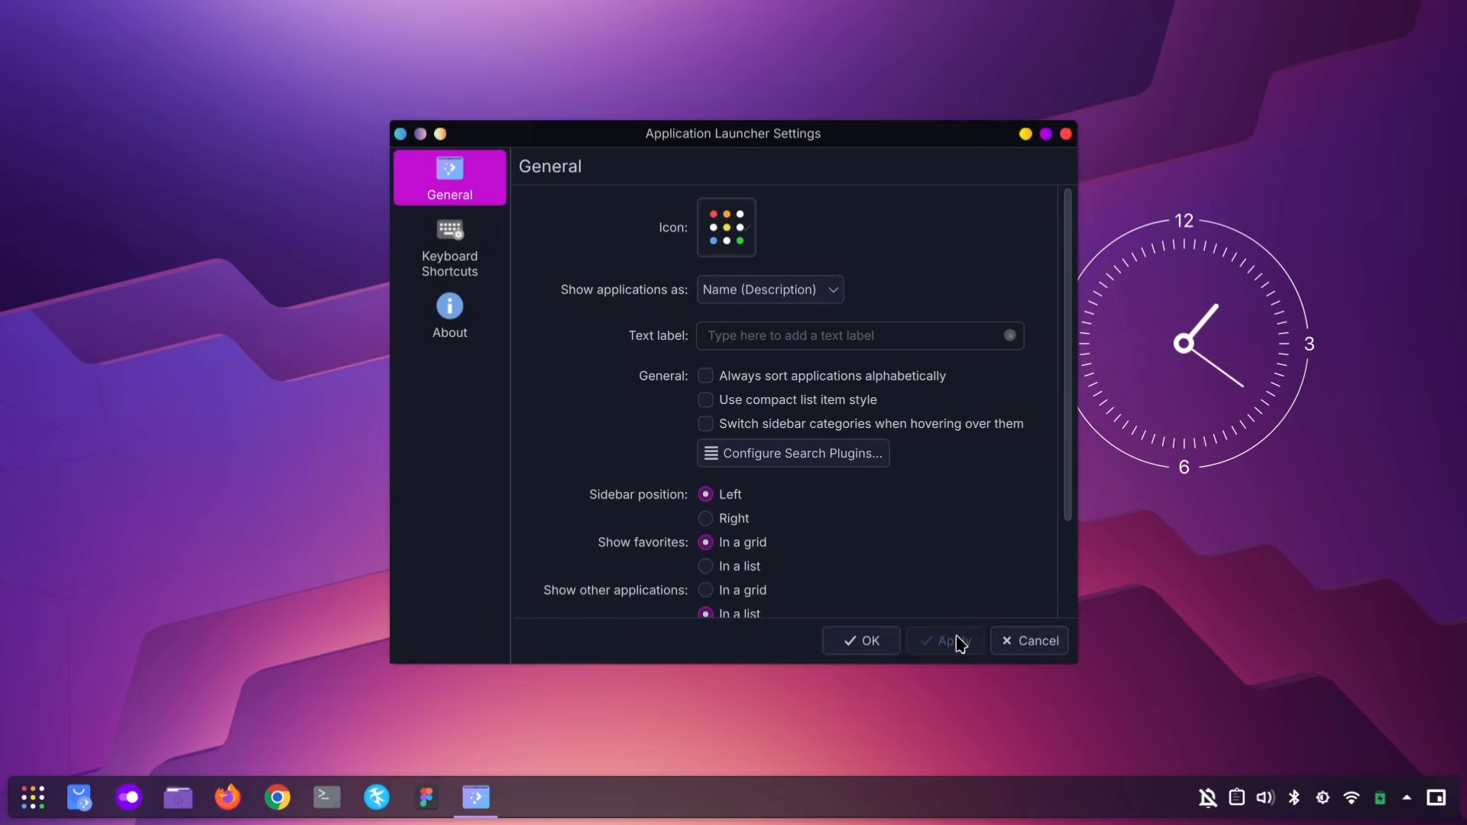
{"action": "left_click", "coordinate": [870, 644]}
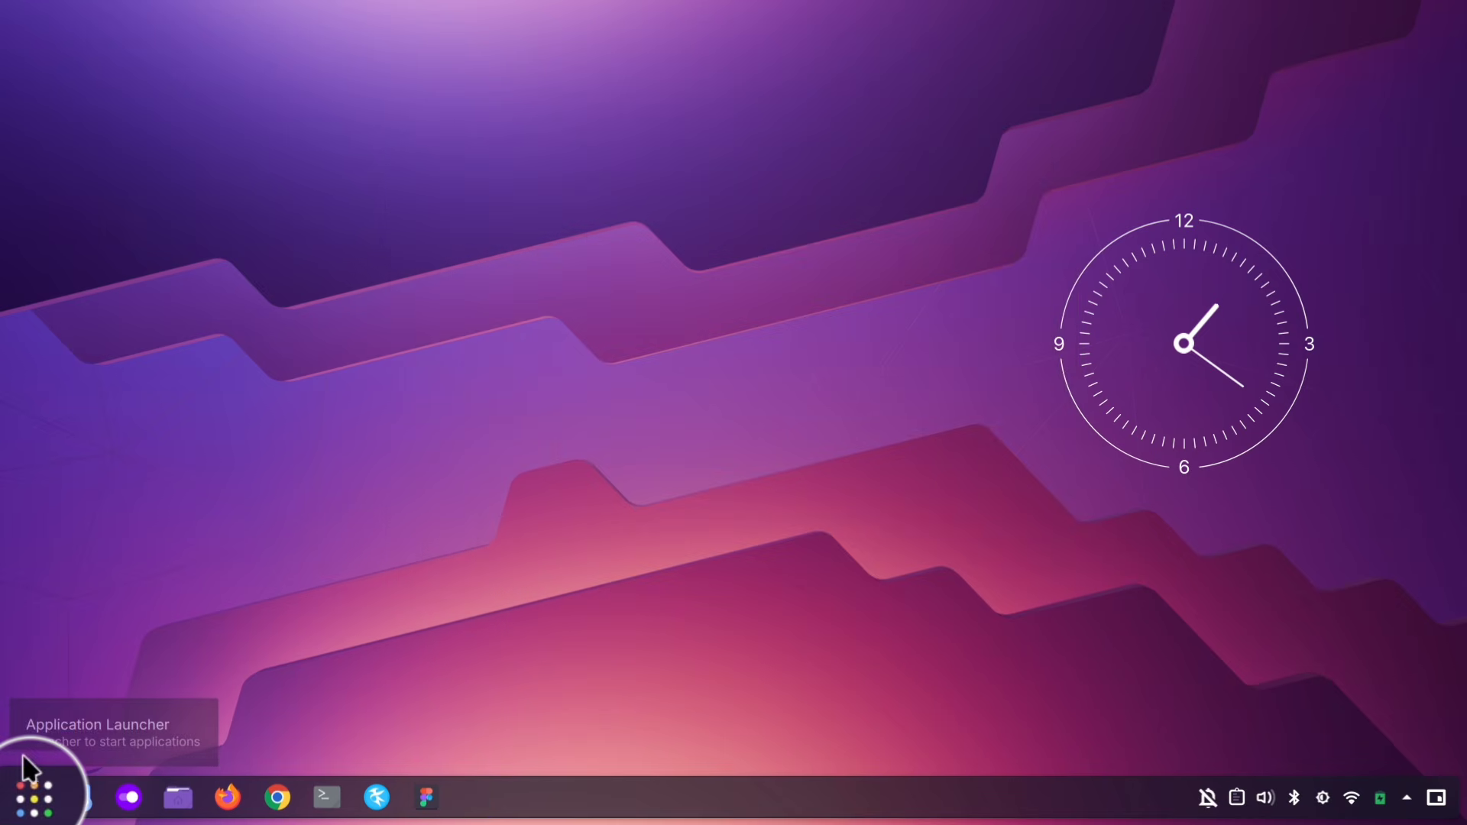
Open the Desktop Effects settings and get the Geometry Change effect from the downloadable desktop effects
{"action": "left_click", "coordinate": [36, 794]}
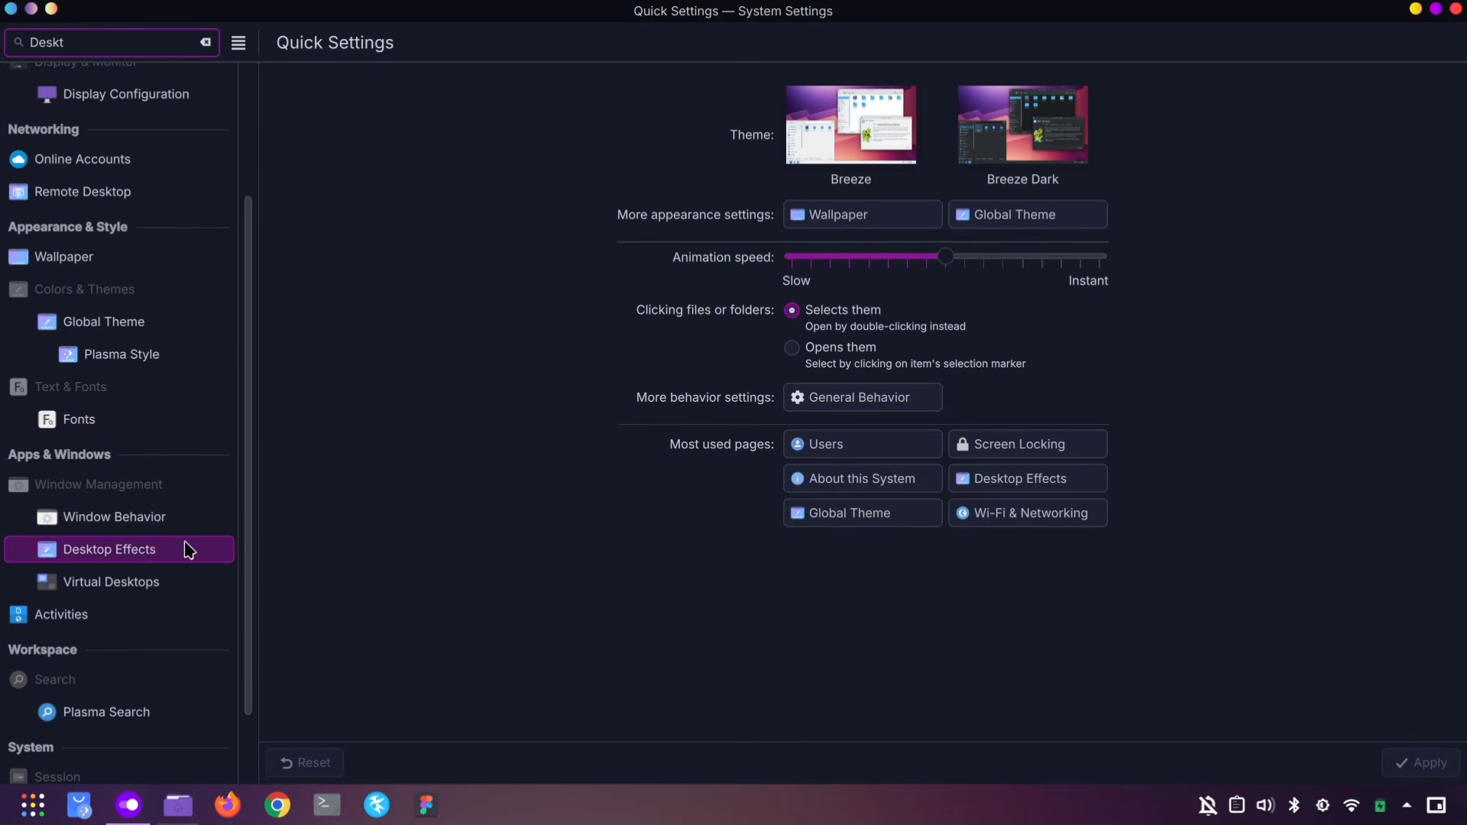
{"action": "left_click", "coordinate": [190, 551]}
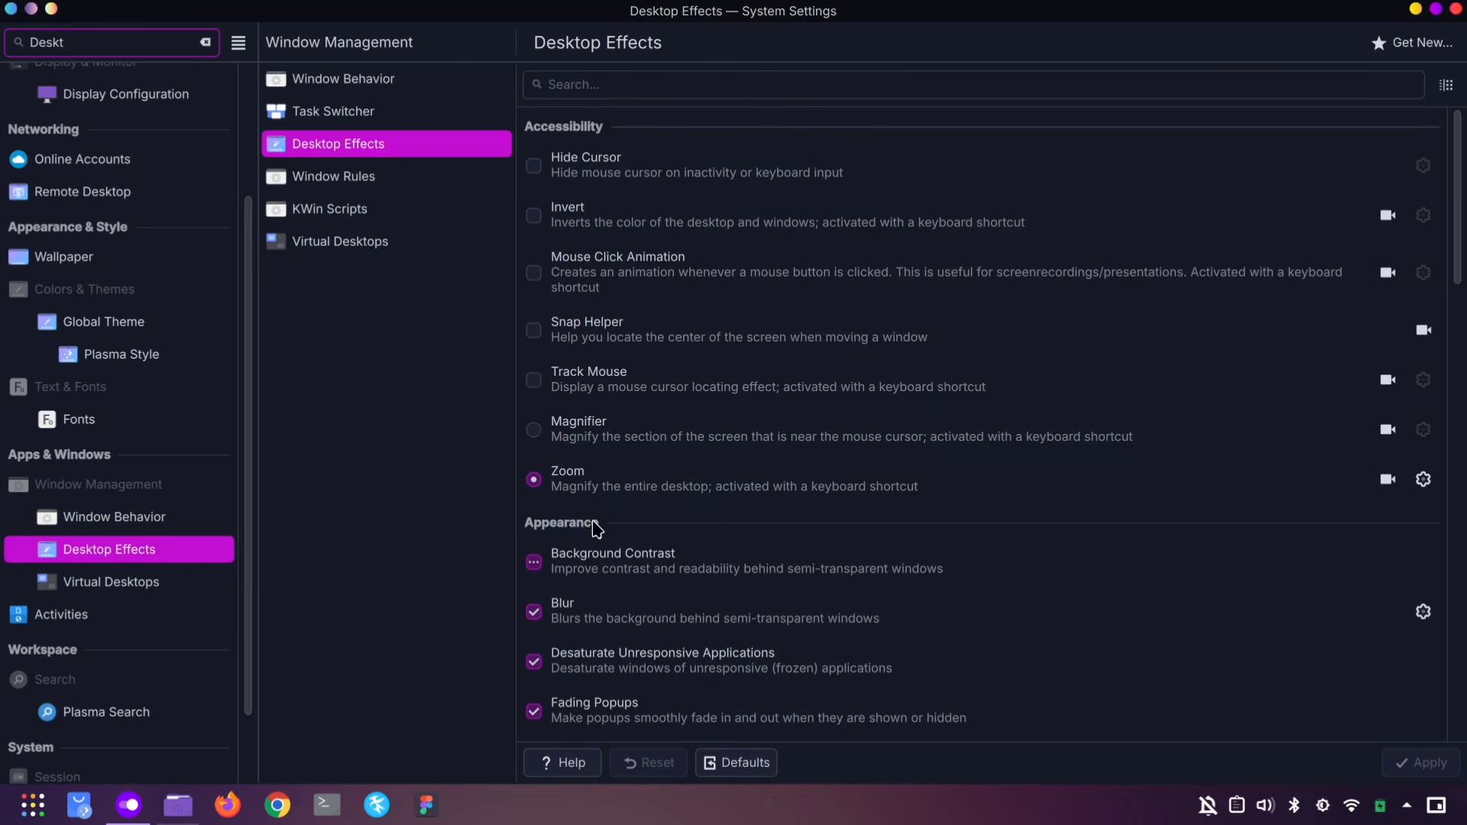
{"action": "left_click", "coordinate": [1403, 47]}
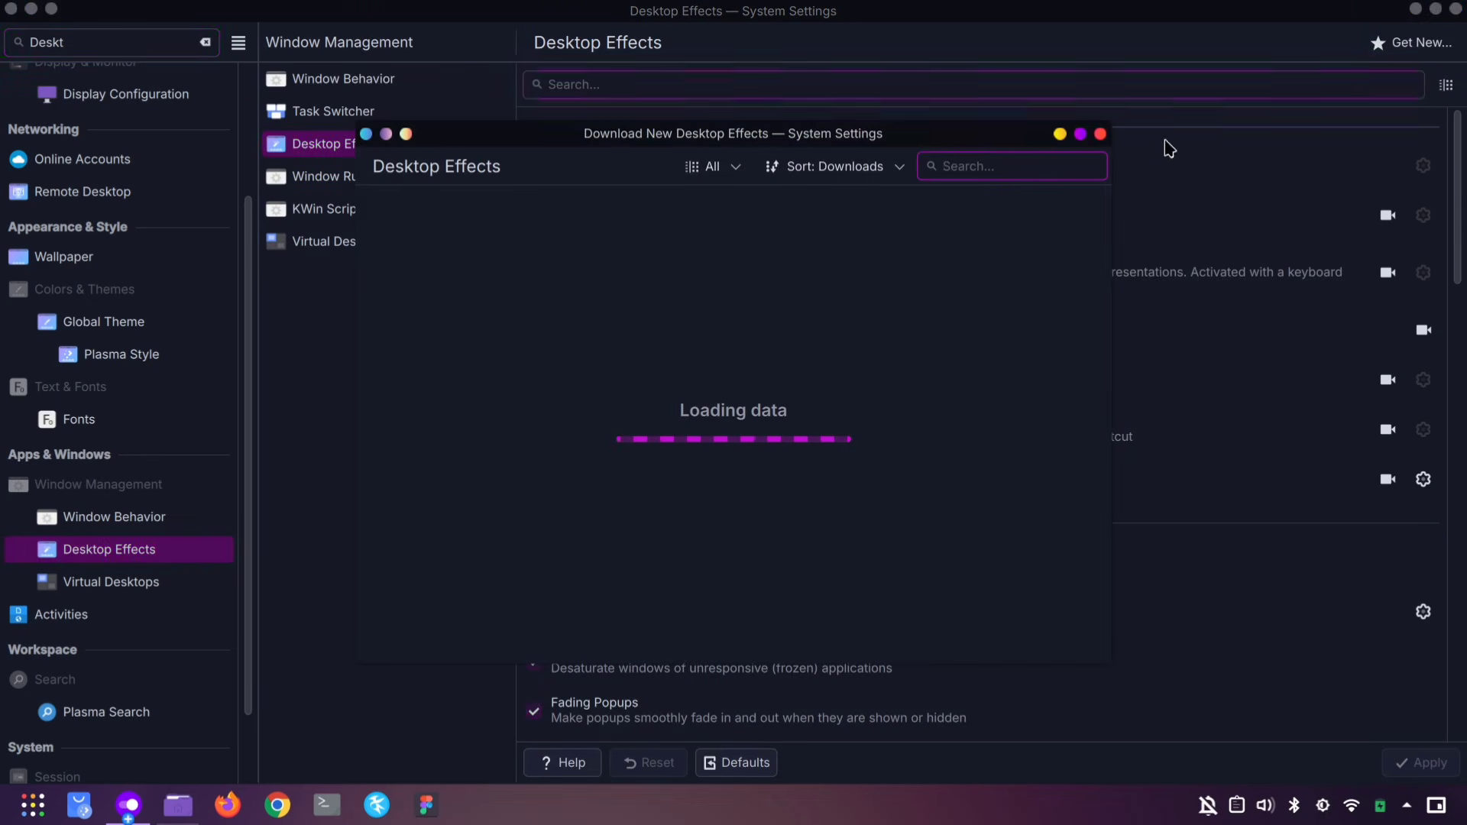
{"action": "type", "text": "geo"}
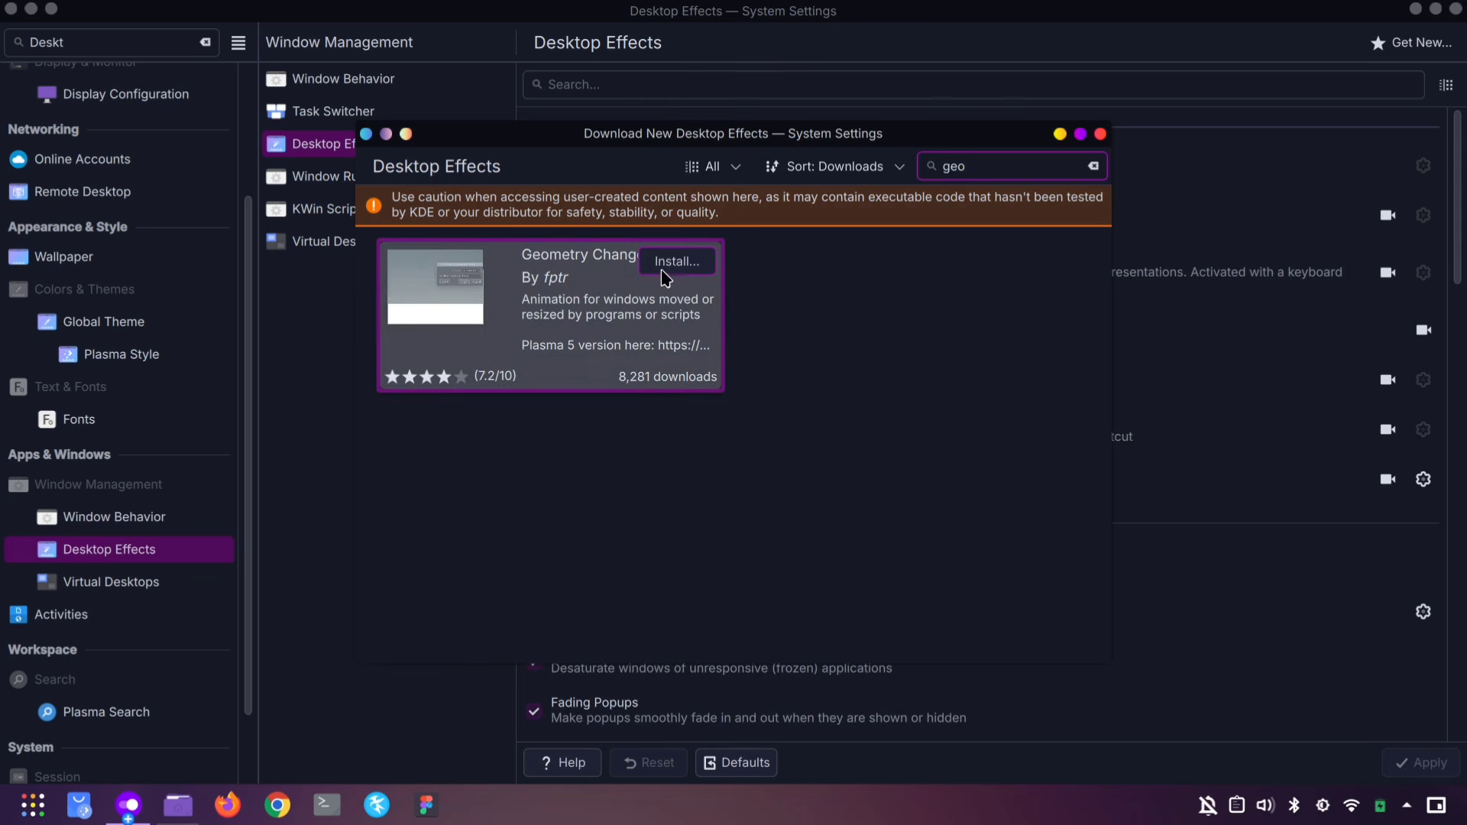
{"action": "left_click", "coordinate": [1100, 135]}
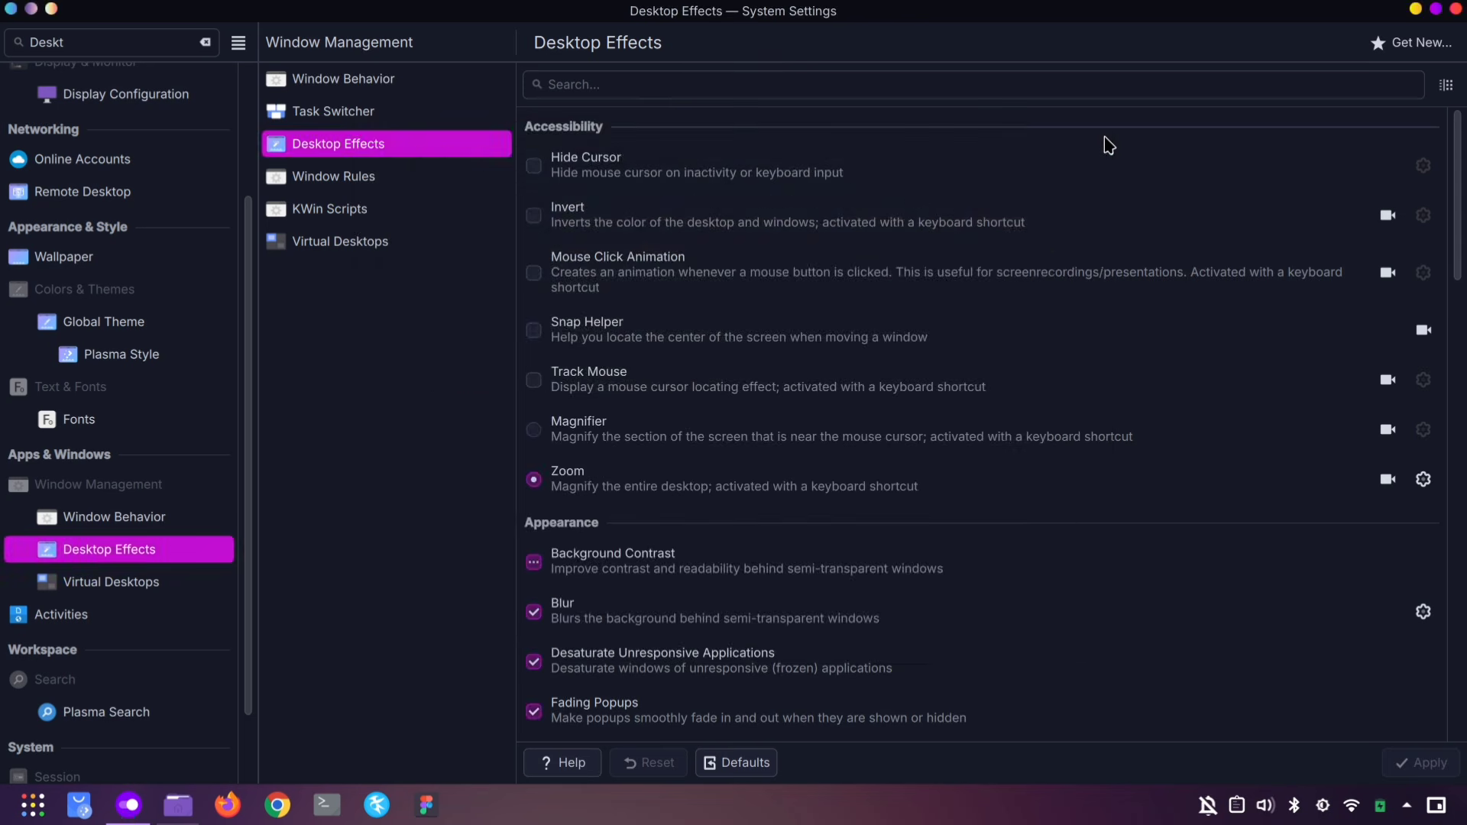
Enable the Geometry Change effect in the Appearance group and apply the desktop effects
{"action": "scroll", "coordinate": [917, 382], "scroll_direction": "down", "scroll_amount": 5}
{"action": "left_click", "coordinate": [534, 413]}
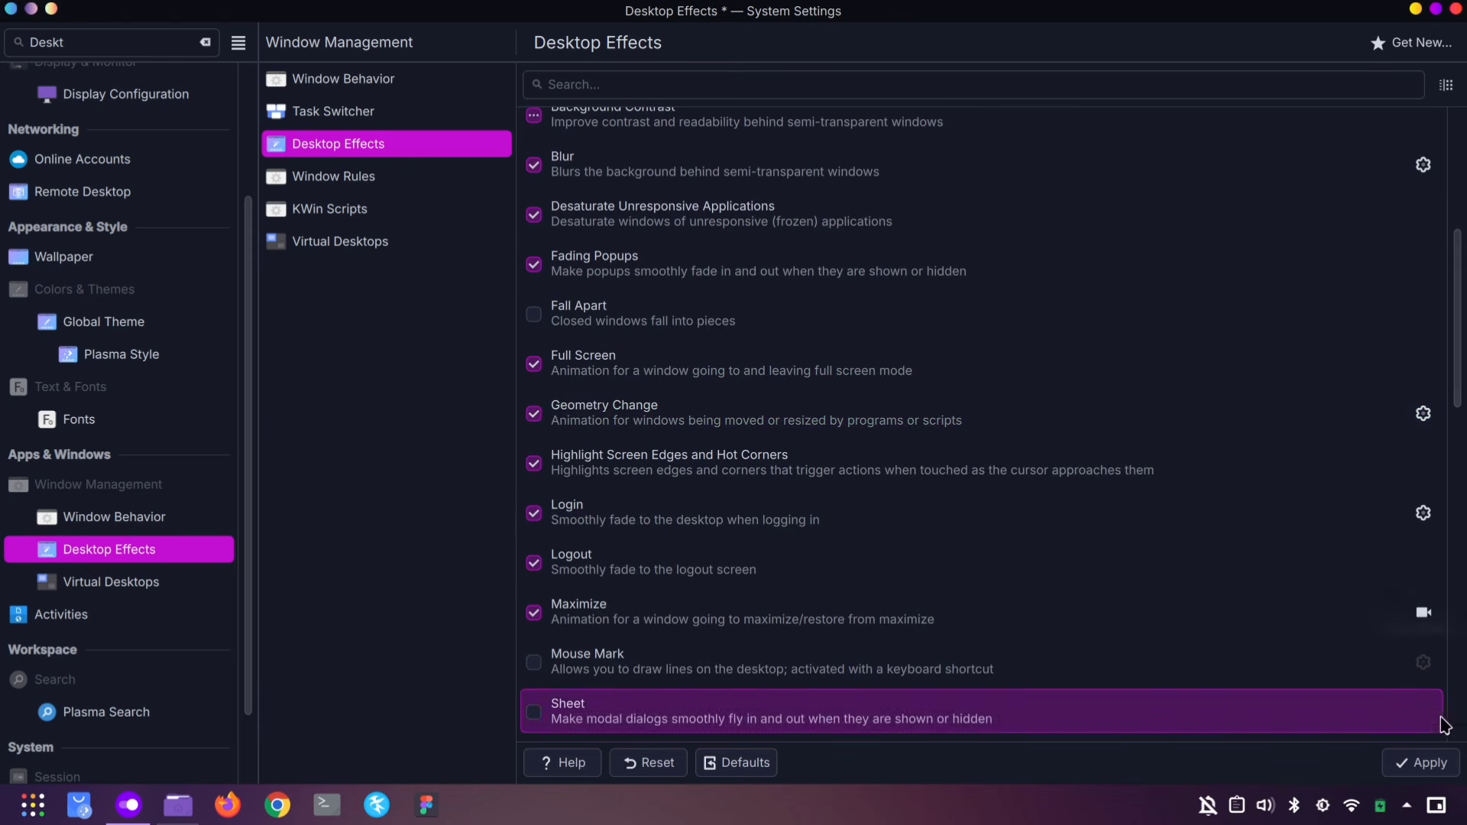
{"action": "left_click", "coordinate": [1428, 763]}
Switch to the other virtual desktop and move the Dolphin window around to check its movement animation
{"action": "key", "text": "ctrl+super+Right"}
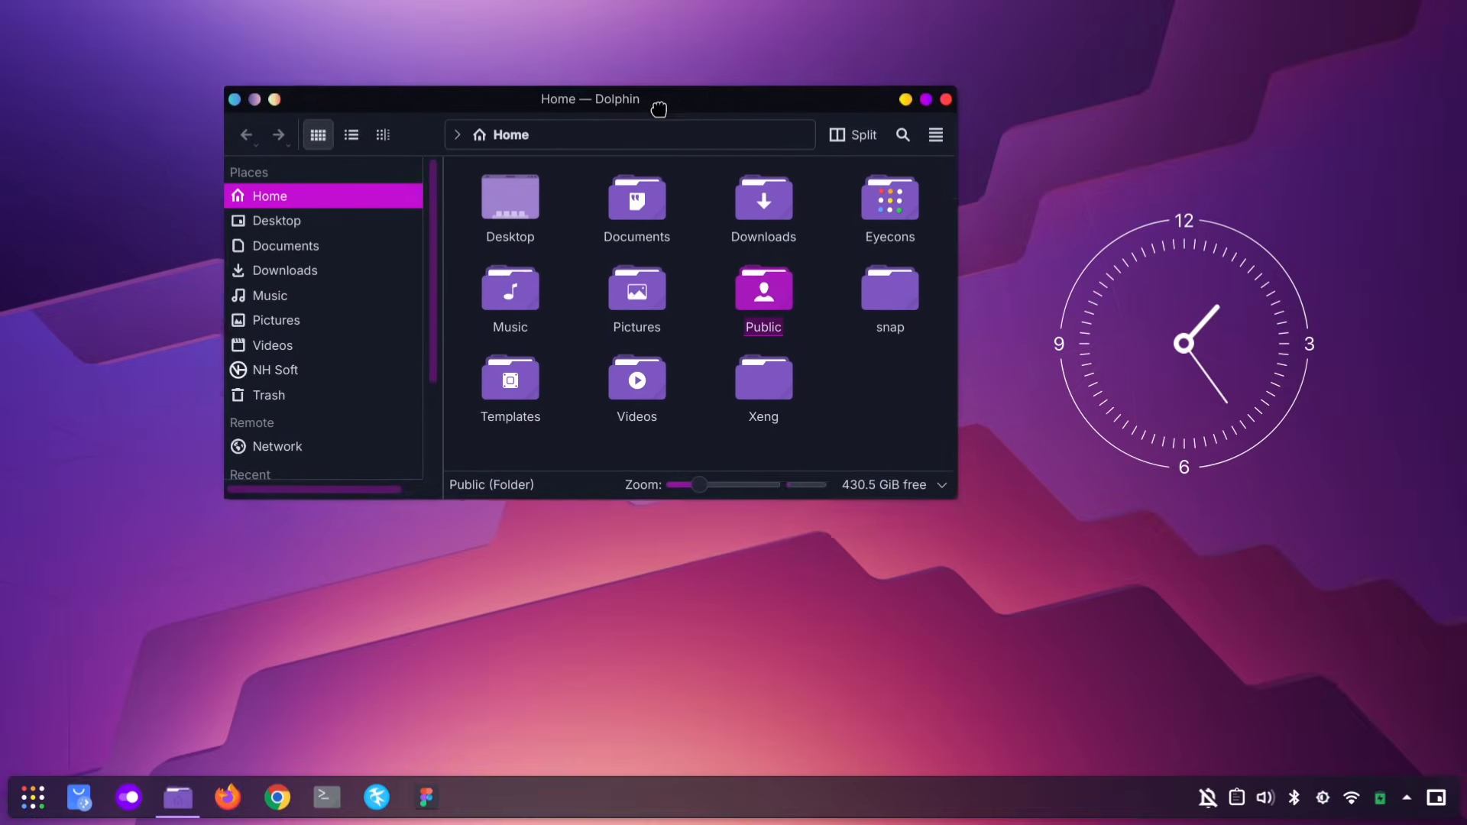
{"action": "left_click_drag", "start_coordinate": [655, 107], "coordinate": [841, 145]}
{"action": "left_click_drag", "start_coordinate": [631, 135], "coordinate": [756, 159]}
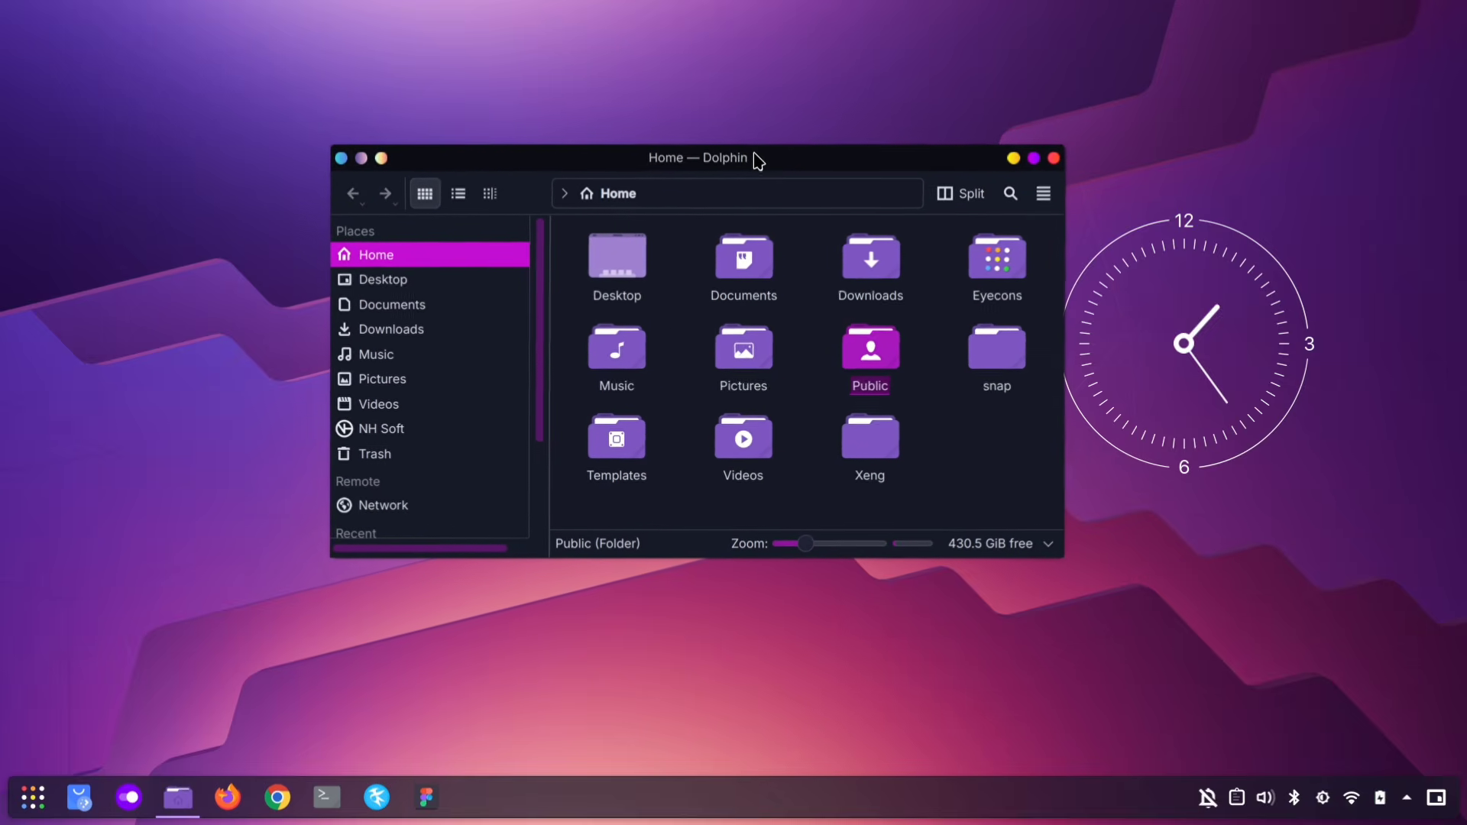
{"action": "mouse_move", "coordinate": [575, 164]}
{"action": "left_mouse_down"}
{"action": "mouse_move", "coordinate": [744, 144]}
{"action": "mouse_move", "coordinate": [616, 148]}
{"action": "mouse_move", "coordinate": [652, 124]}
{"action": "mouse_move", "coordinate": [353, 151]}
{"action": "mouse_move", "coordinate": [724, 174]}
{"action": "mouse_move", "coordinate": [586, 140]}
{"action": "left_mouse_up"}
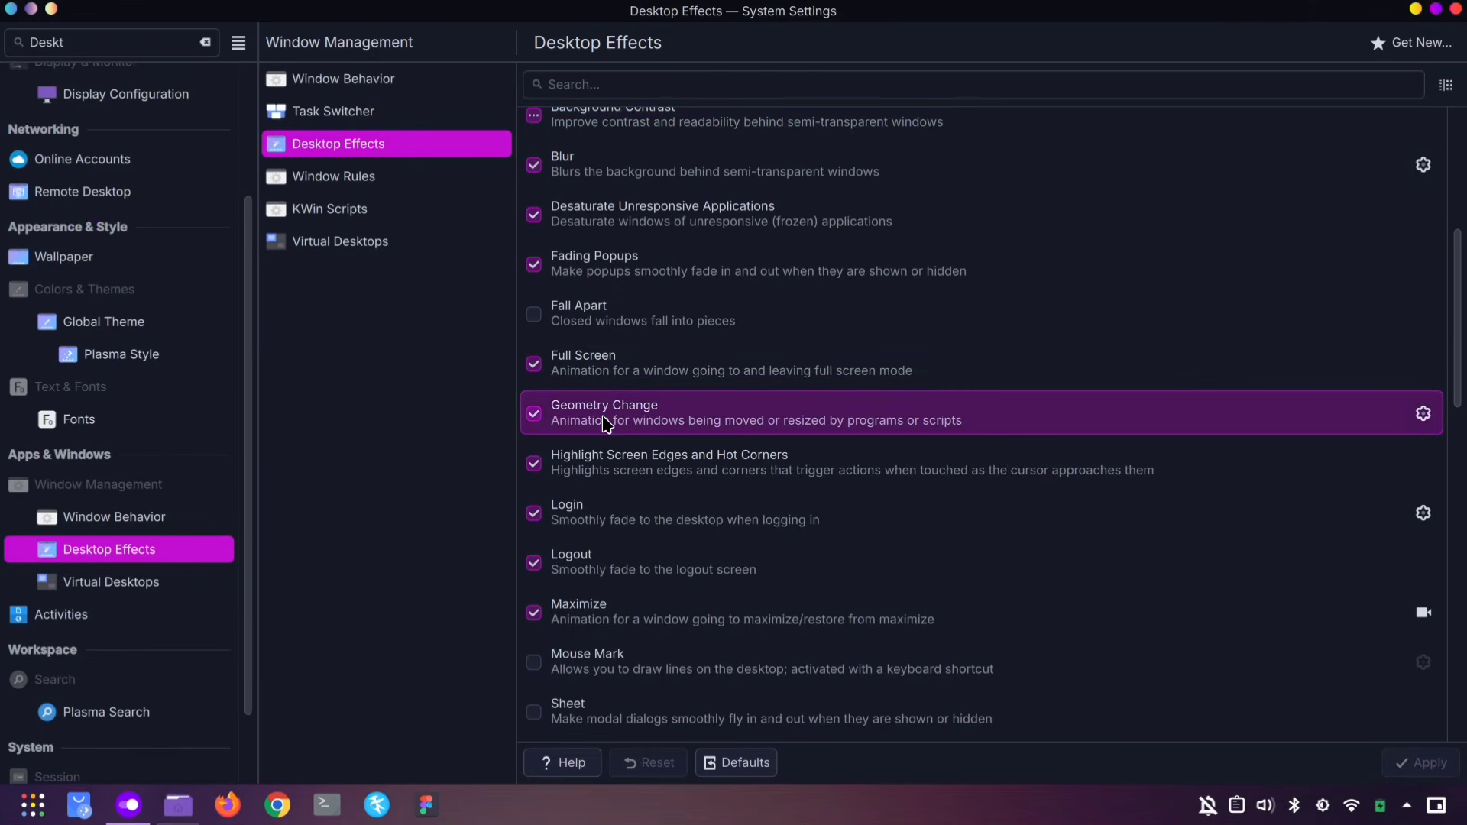
Find the minimize effects in the list, and minimize and restore the Dolphin window repeatedly to check the animation
{"action": "scroll", "coordinate": [606, 420], "scroll_direction": "down", "scroll_amount": 10}
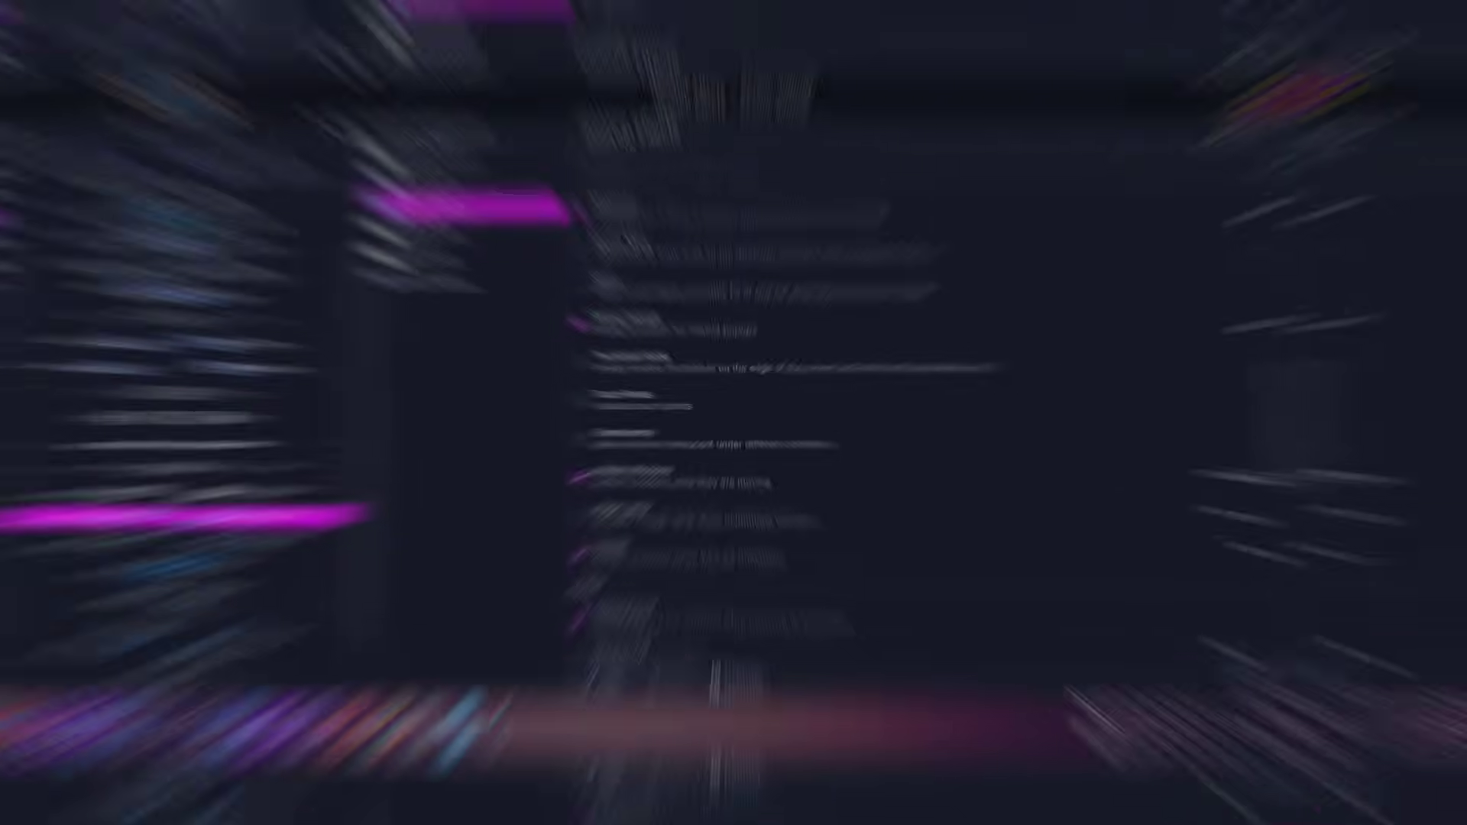
{"action": "left_click", "coordinate": [175, 801]}
{"action": "left_click", "coordinate": [166, 813]}
{"action": "left_click", "coordinate": [166, 813]}
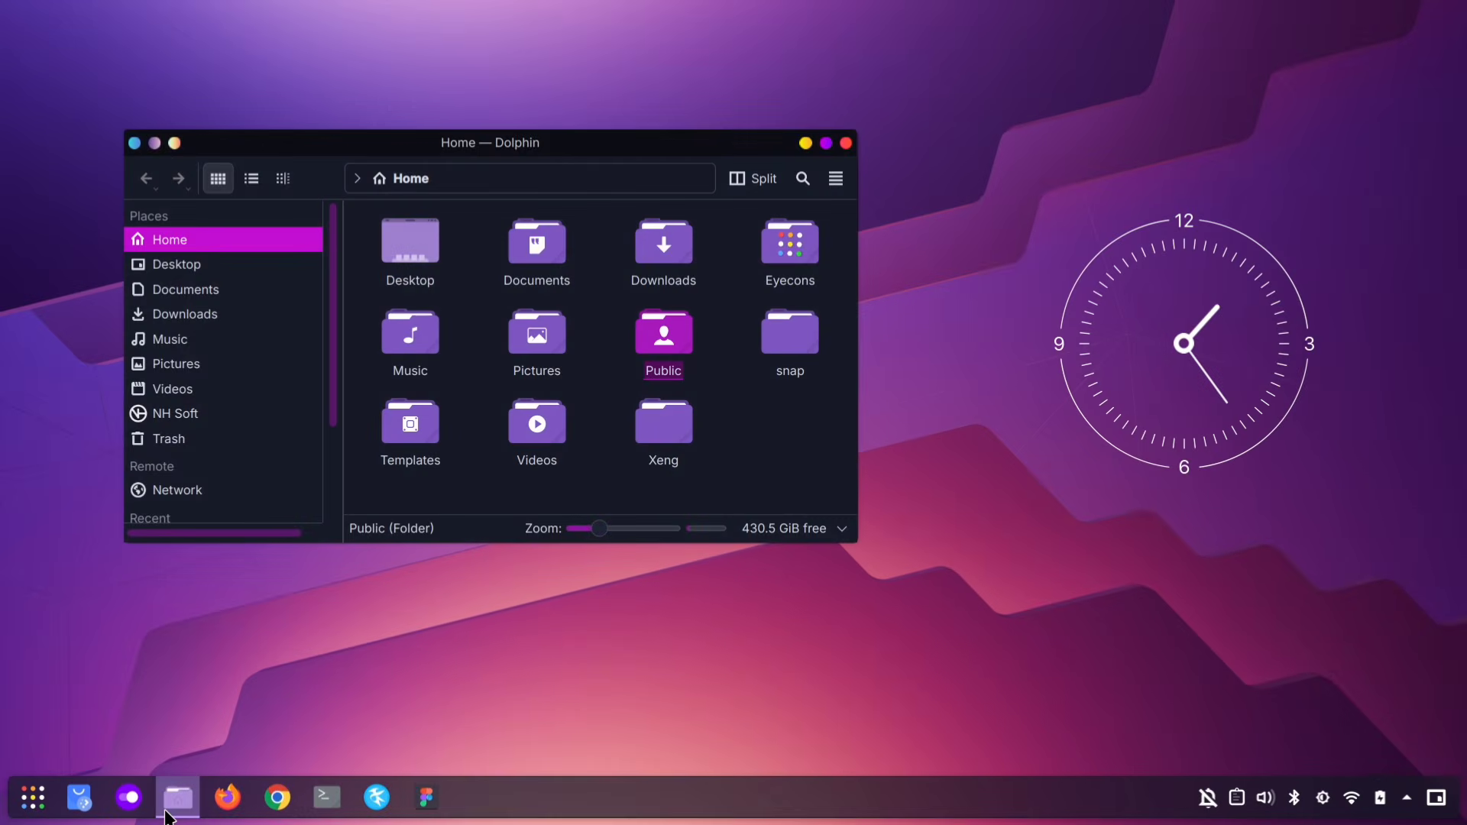
{"action": "left_click", "coordinate": [166, 813]}
{"action": "left_click", "coordinate": [183, 805]}
{"action": "left_click", "coordinate": [806, 144]}
{"action": "left_click", "coordinate": [174, 797]}
{"action": "left_click", "coordinate": [172, 795]}
{"action": "left_click", "coordinate": [168, 810]}
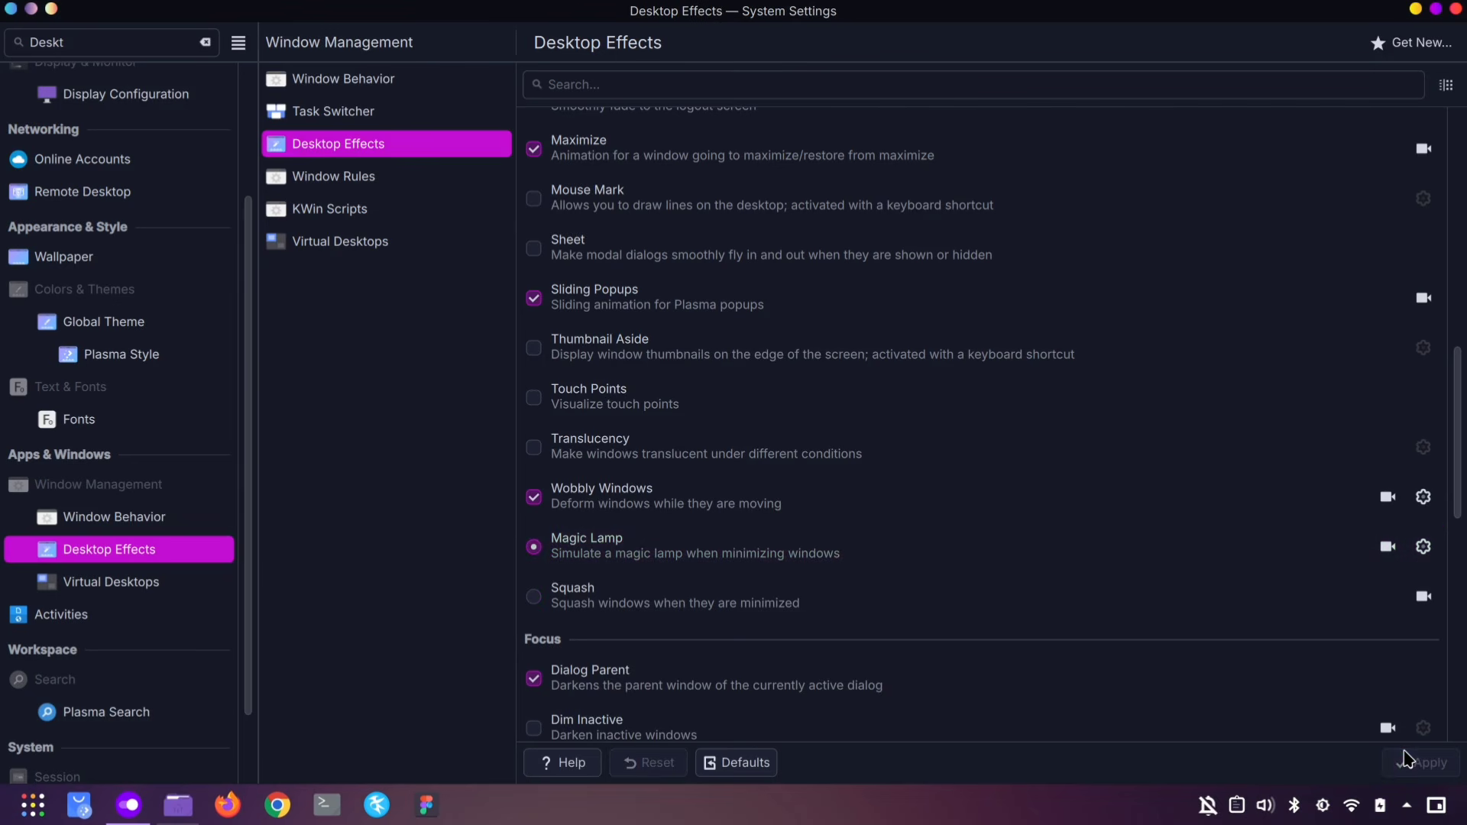
Clear the settings search, set the Quick Settings animation speed close to Instant, and apply it
{"action": "key", "text": "alt+F4"}
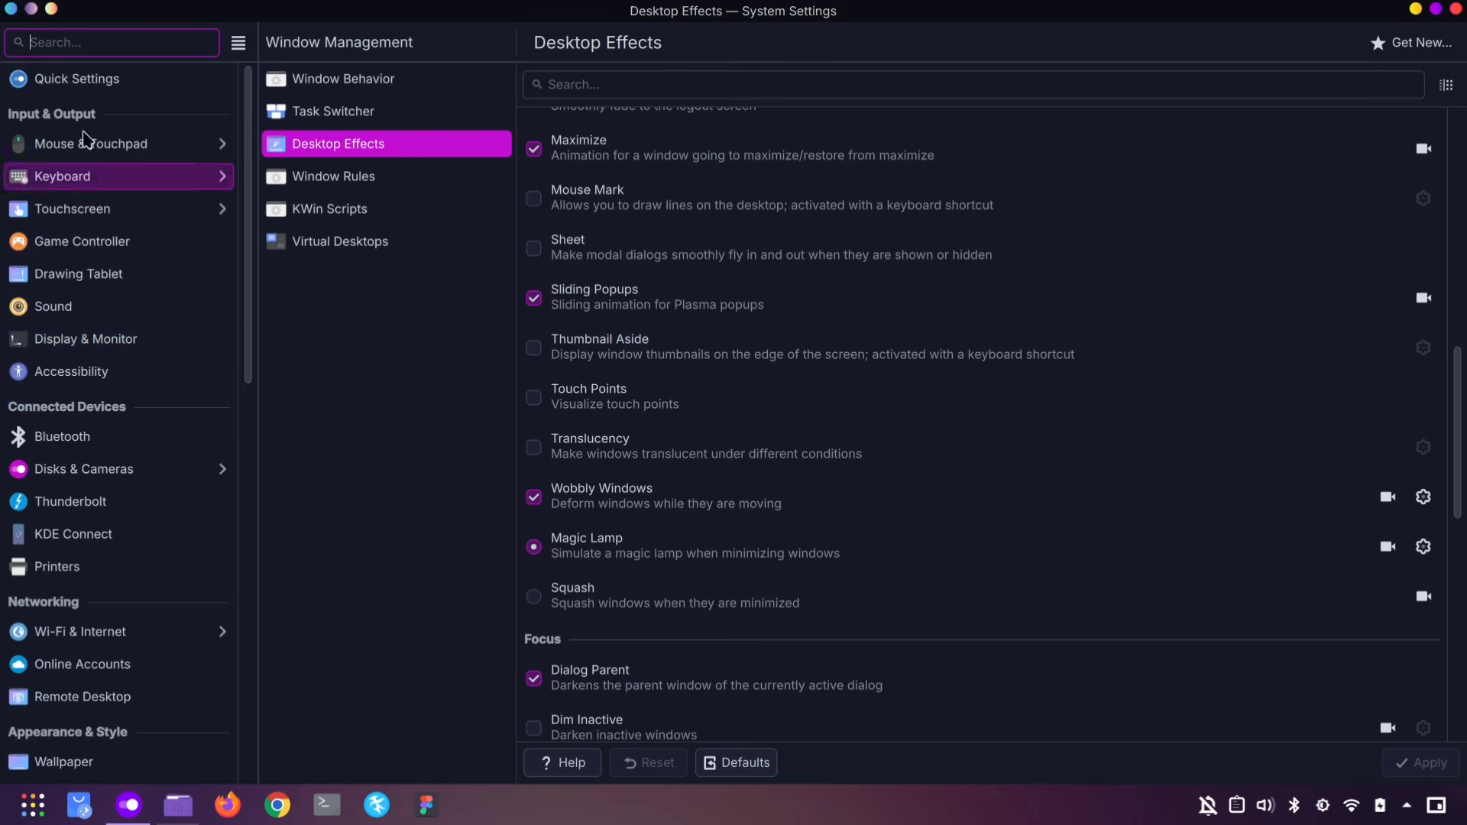
{"action": "left_click", "coordinate": [126, 87]}
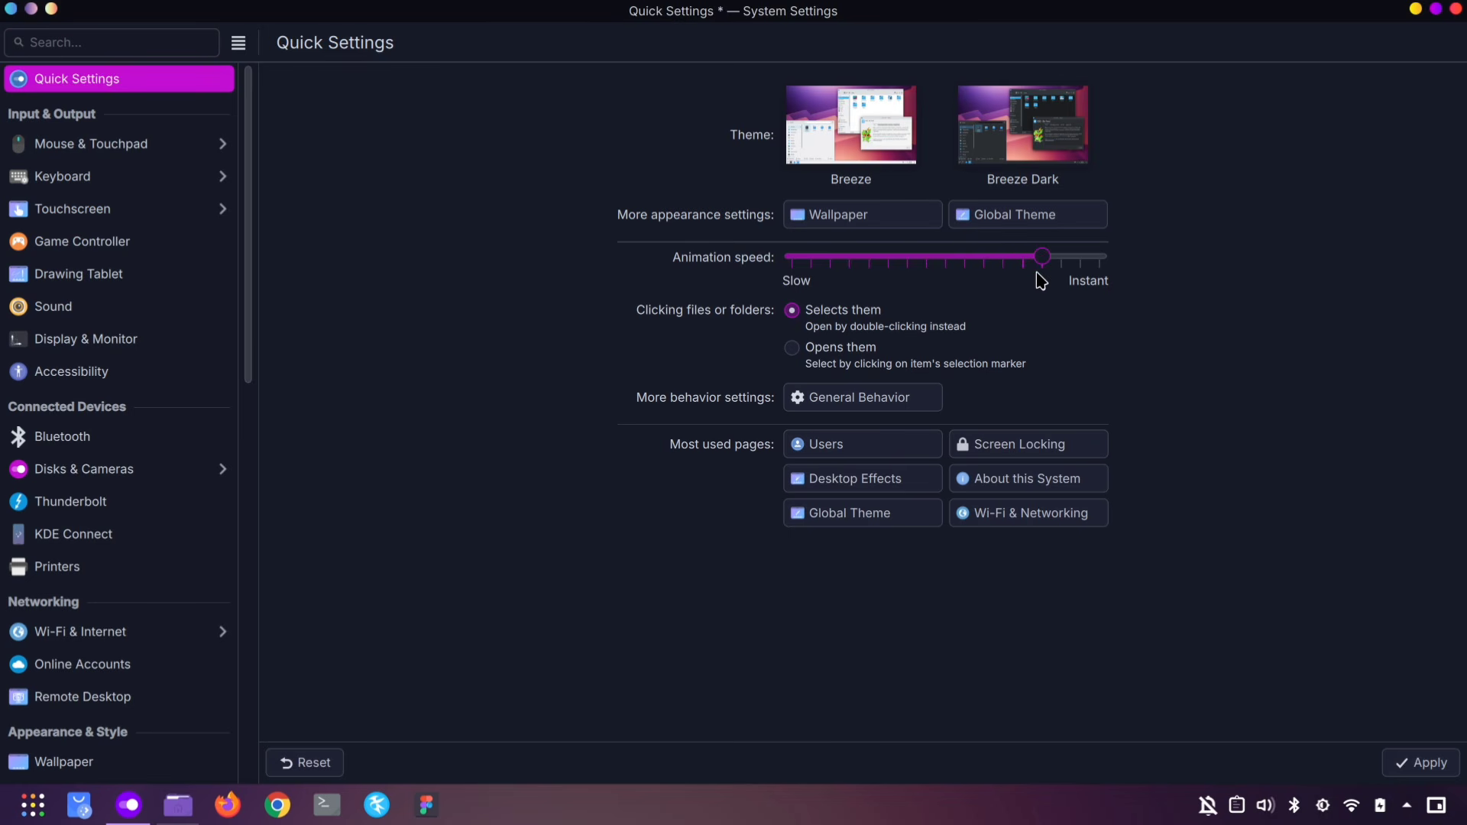
Switch to the other virtual desktop and bring up Dolphin to check the faster animations, then return
{"action": "key", "text": "ctrl+super+Right"}
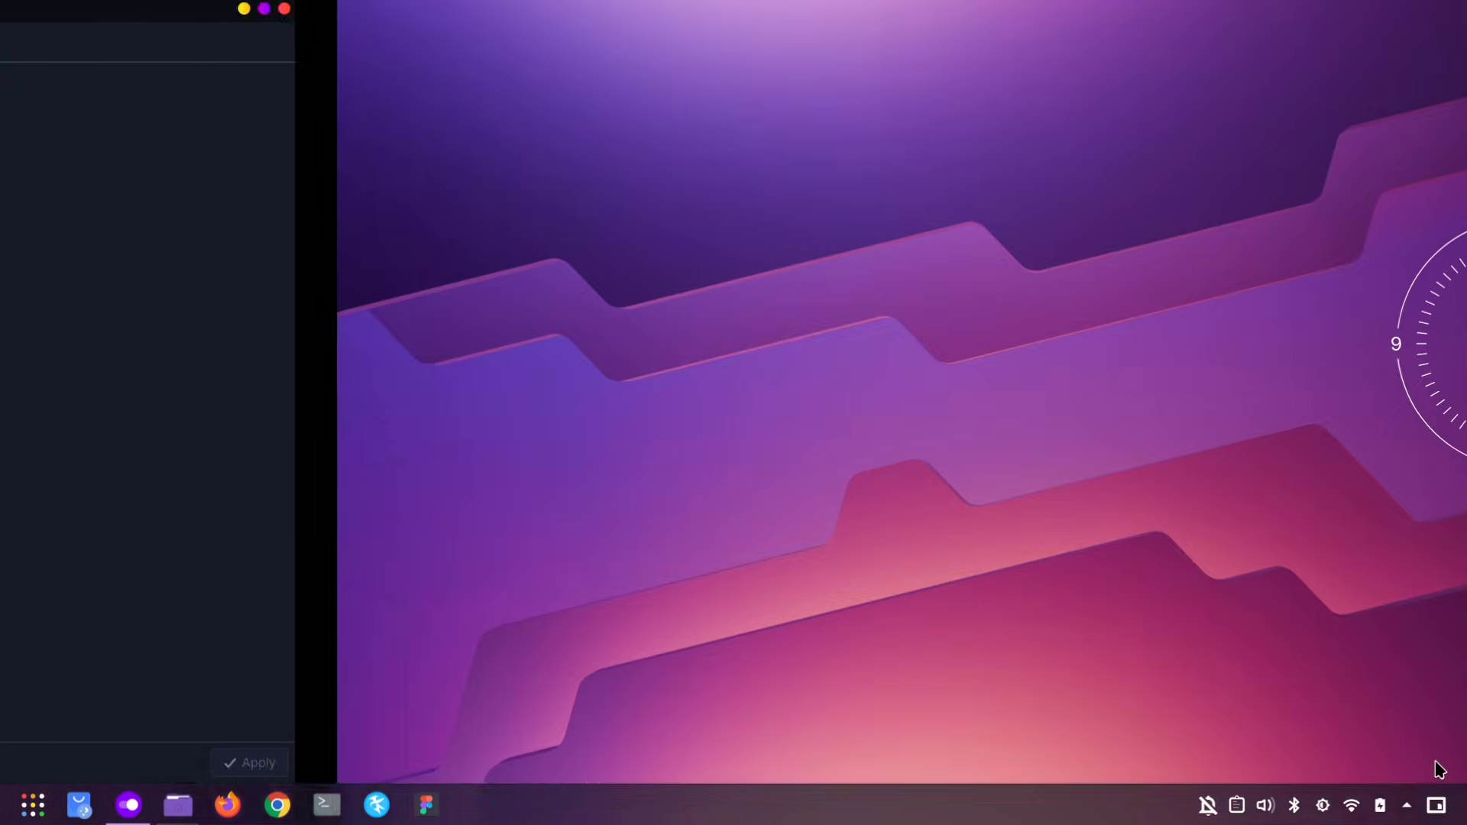
{"action": "left_click", "coordinate": [185, 812]}
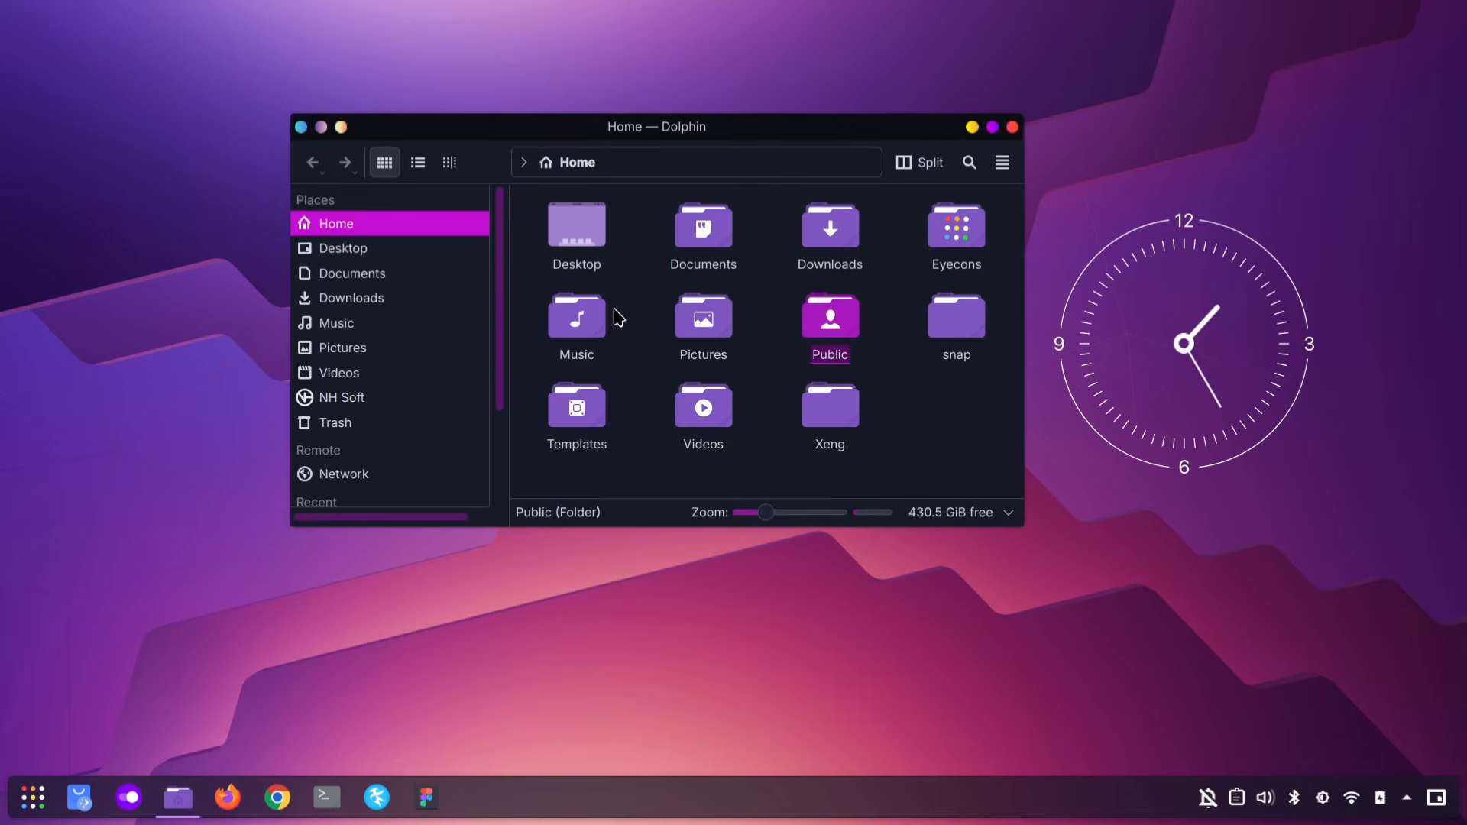
{"action": "key", "text": "ctrl+super+Left"}
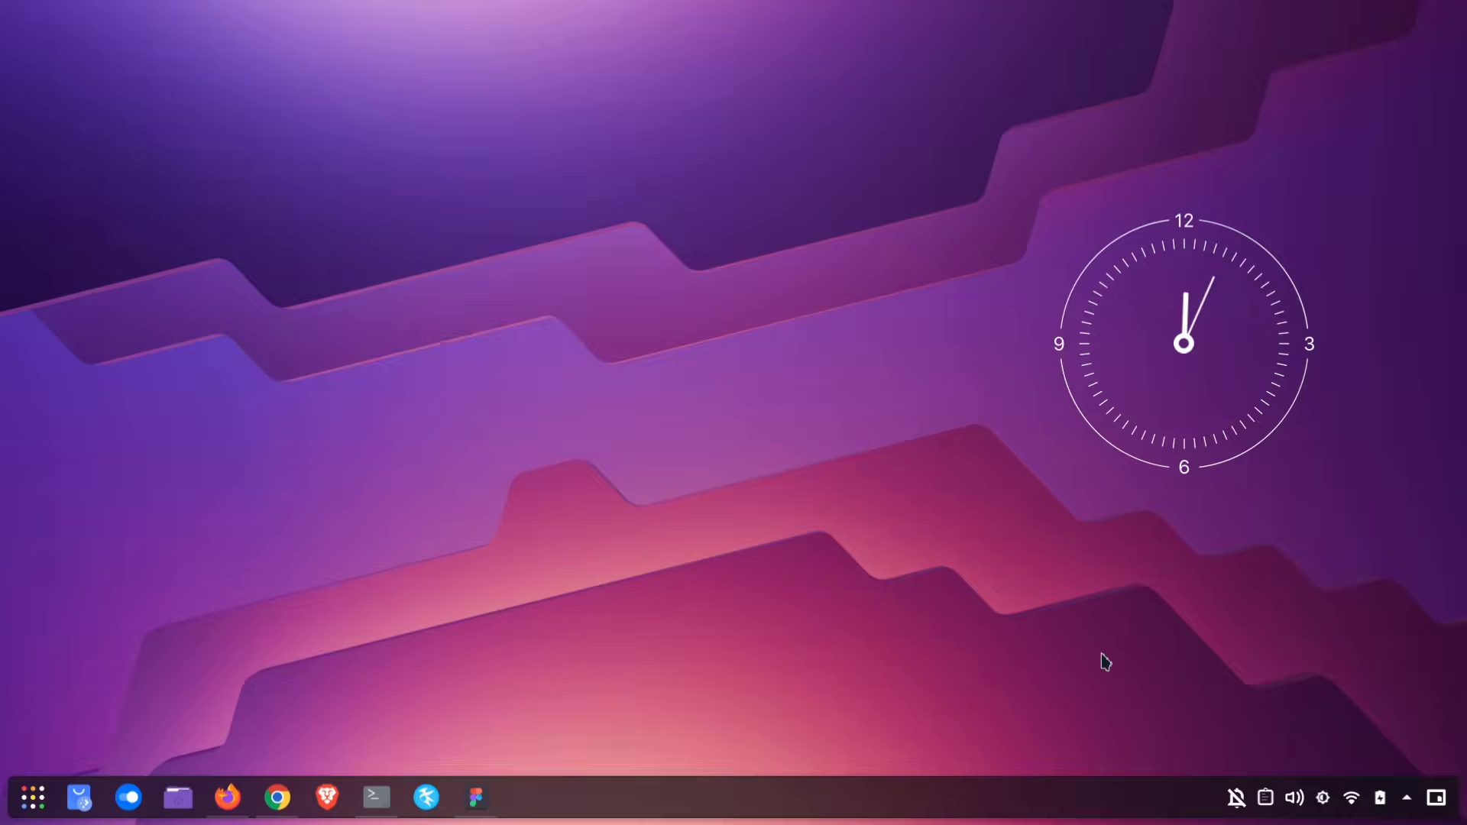
Cycle repeatedly through the open windows to examine the sidebar task switcher with its window thumbnails
{"action": "key", "text": "alt+Tab"}
{"action": "key", "text": "alt+Tab"}
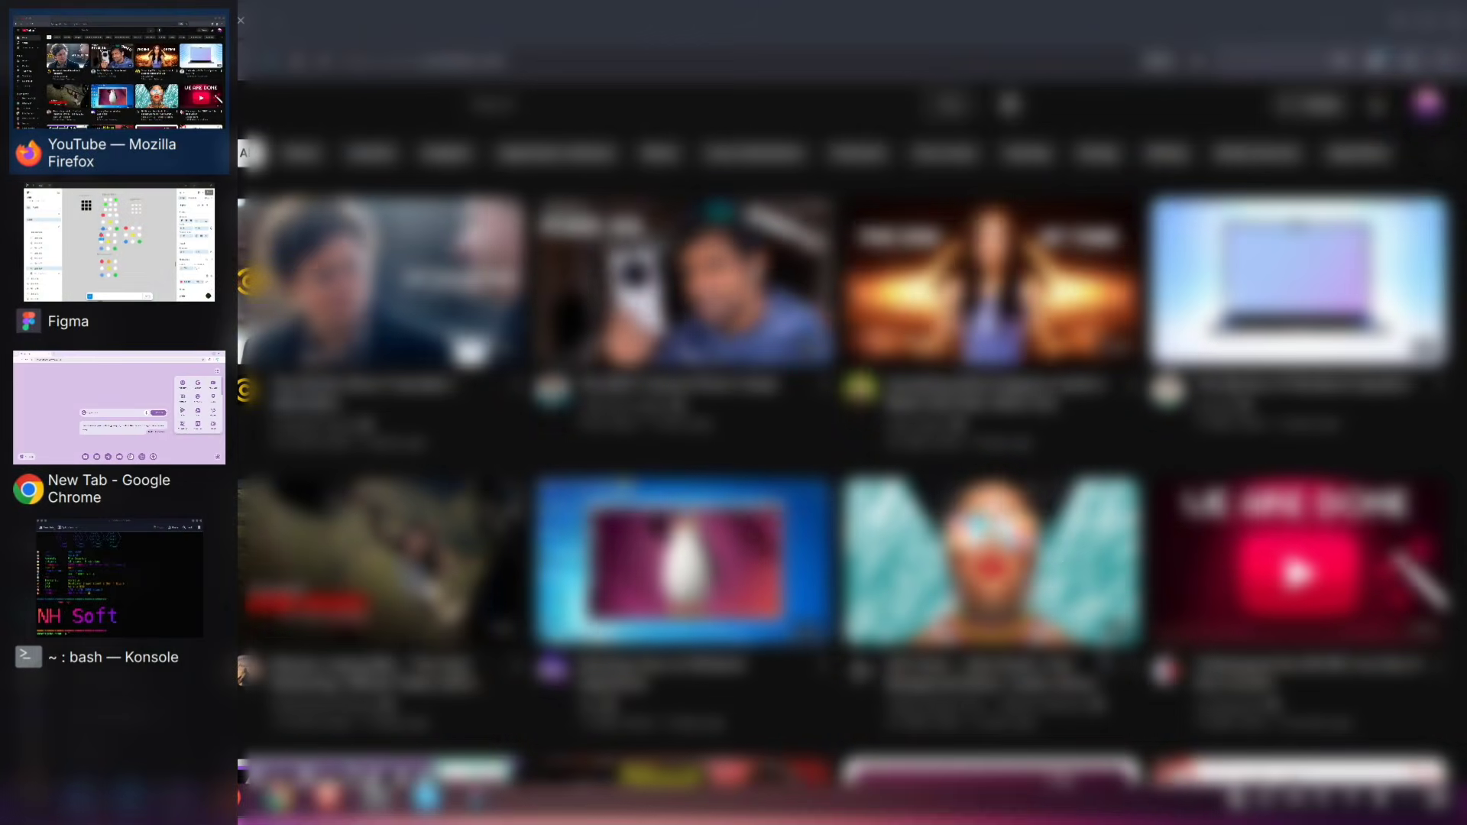
{"action": "key", "text": "alt+Tab"}
{"action": "key", "text": "alt+Tab"}
{"action": "key", "text": "alt+Tab"}
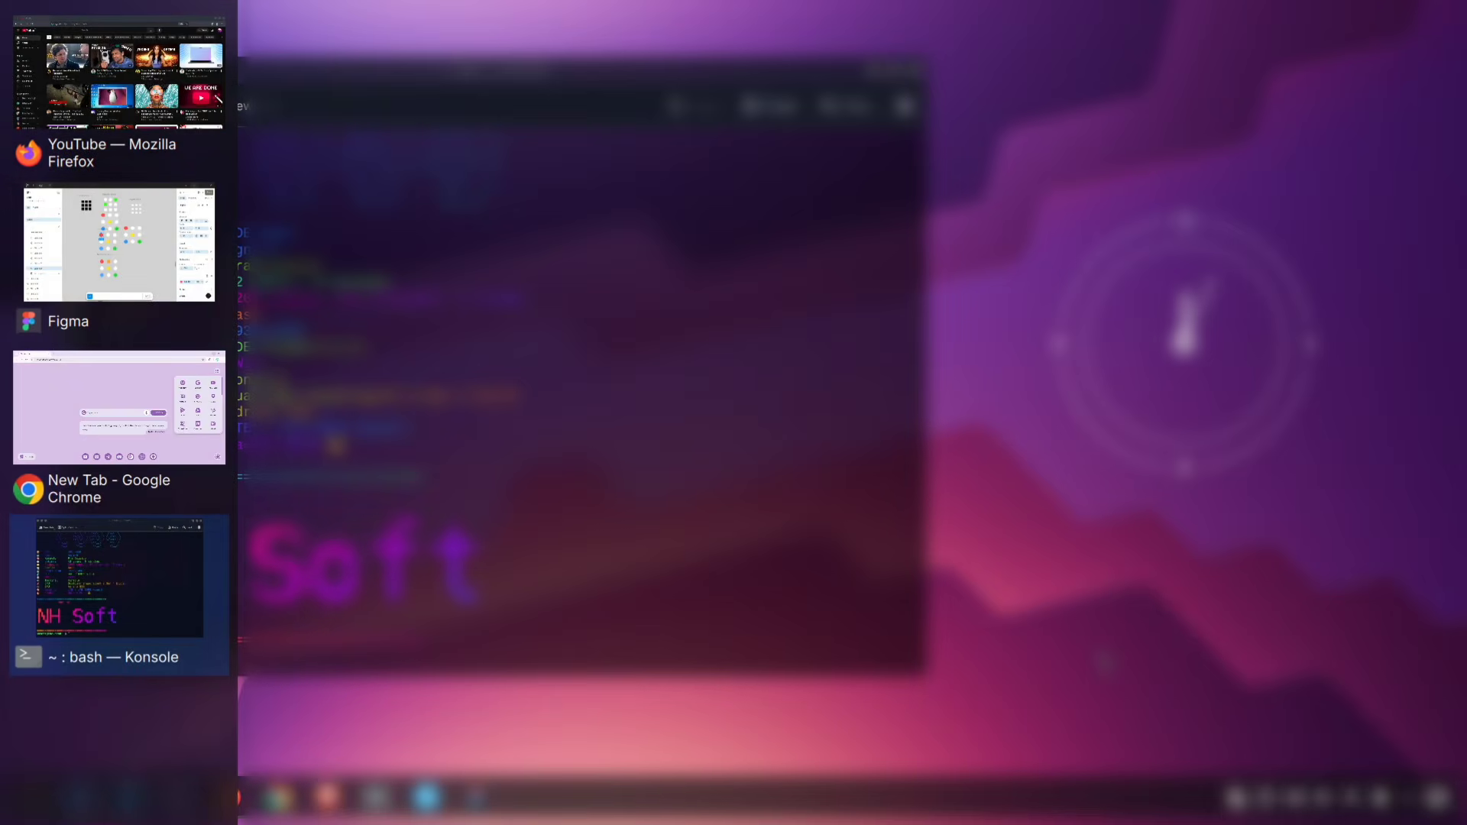
{"action": "key", "text": "alt+Tab"}
{"action": "key", "text": "alt+Tab"}
{"action": "key", "text": "alt+Tab"}
{"action": "key", "text": "alt+Tab"}
{"action": "key", "text": "alt+Tab"}
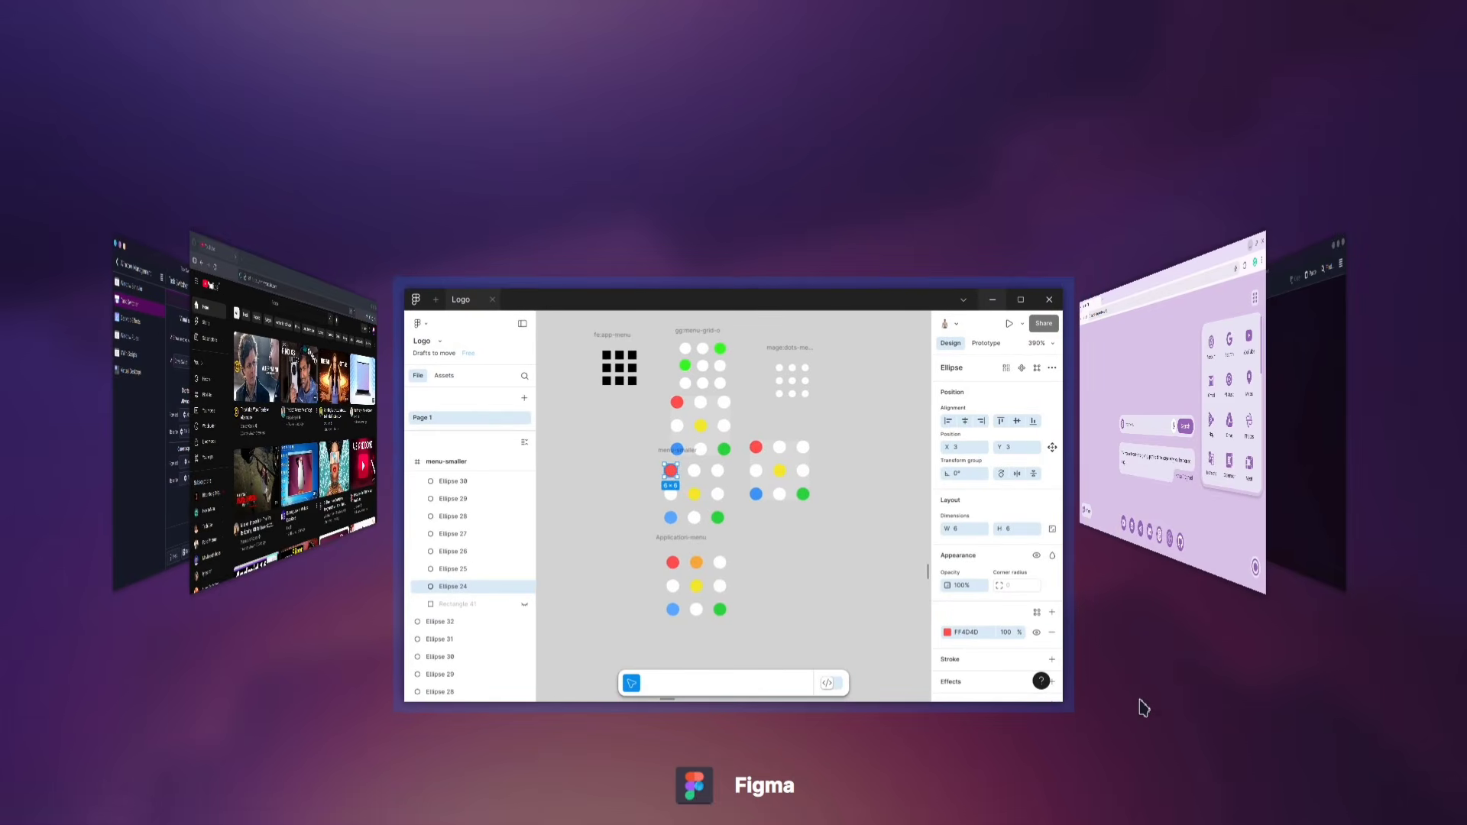
Cycle through the open windows to examine the 3D cover-style and Flip Switch task switcher layouts
{"action": "key", "text": "alt+Tab"}
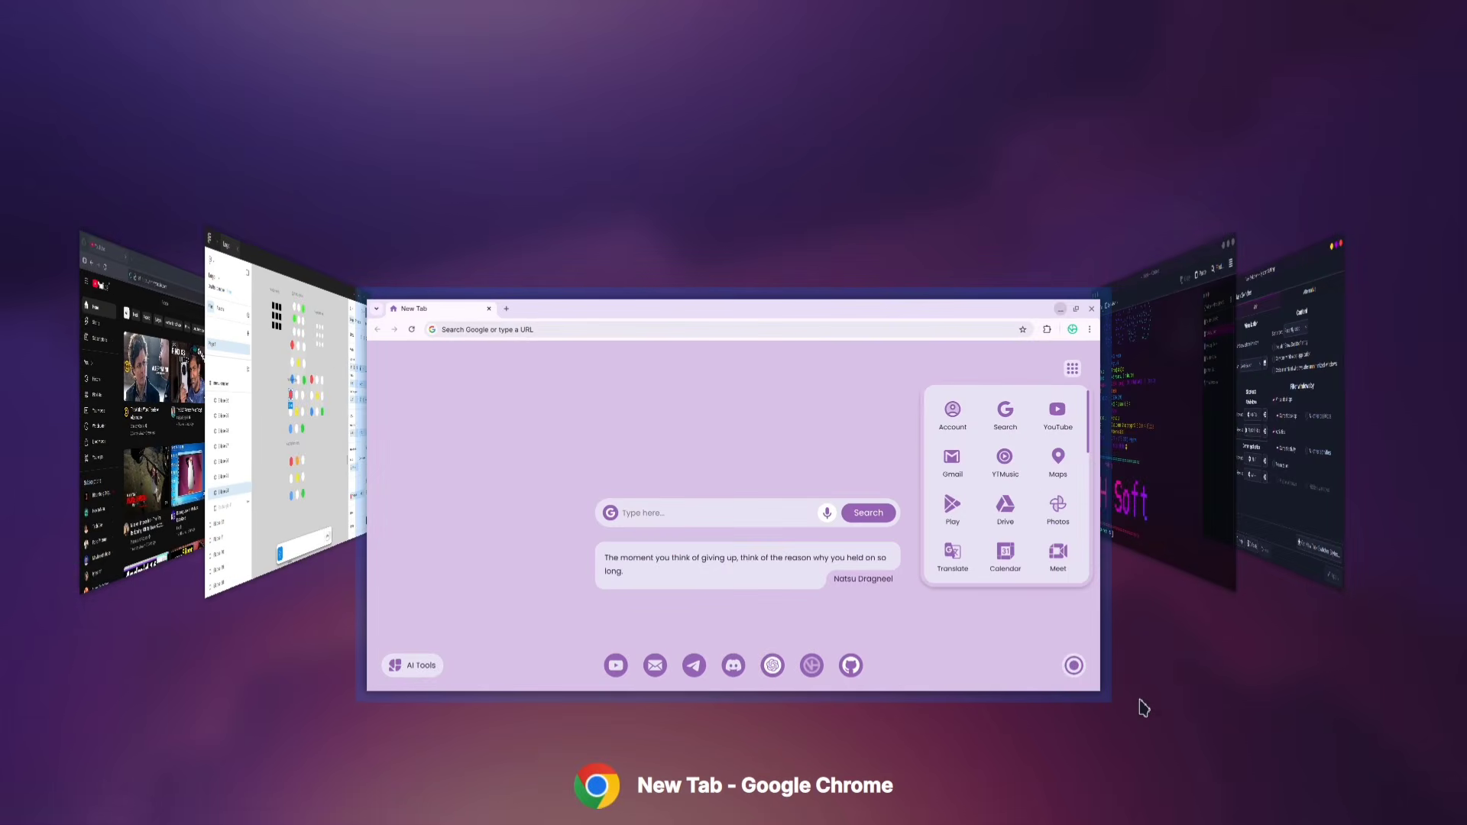
{"action": "key", "text": "alt+Tab"}
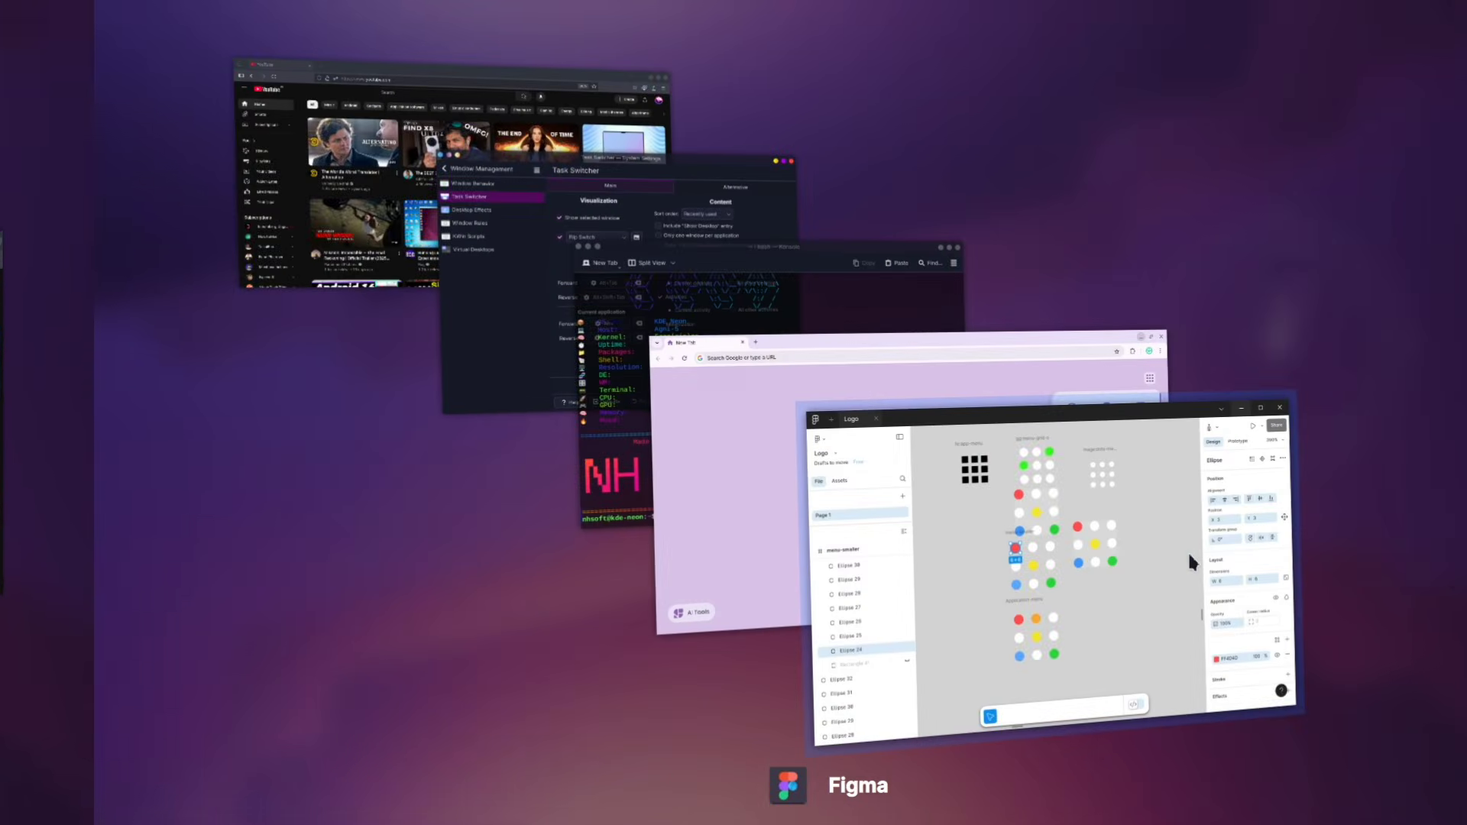
{"action": "key", "text": "alt+Tab"}
{"action": "key", "text": "alt+Tab"}
{"action": "key", "text": "alt+Tab"}
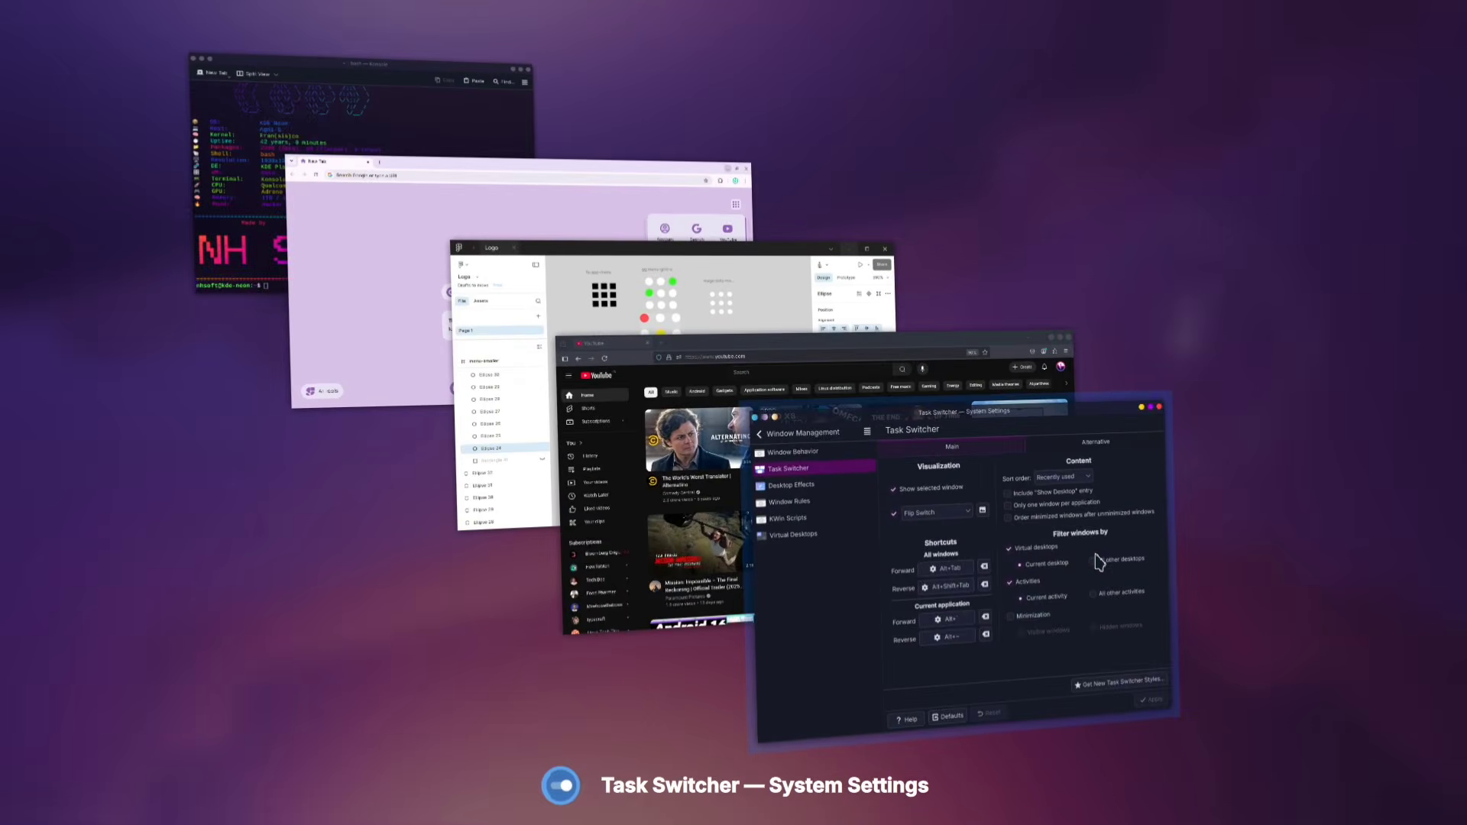
{"action": "key", "text": "alt+Tab"}
{"action": "key", "text": "alt+Tab"}
{"action": "key", "text": "alt+Tab"}
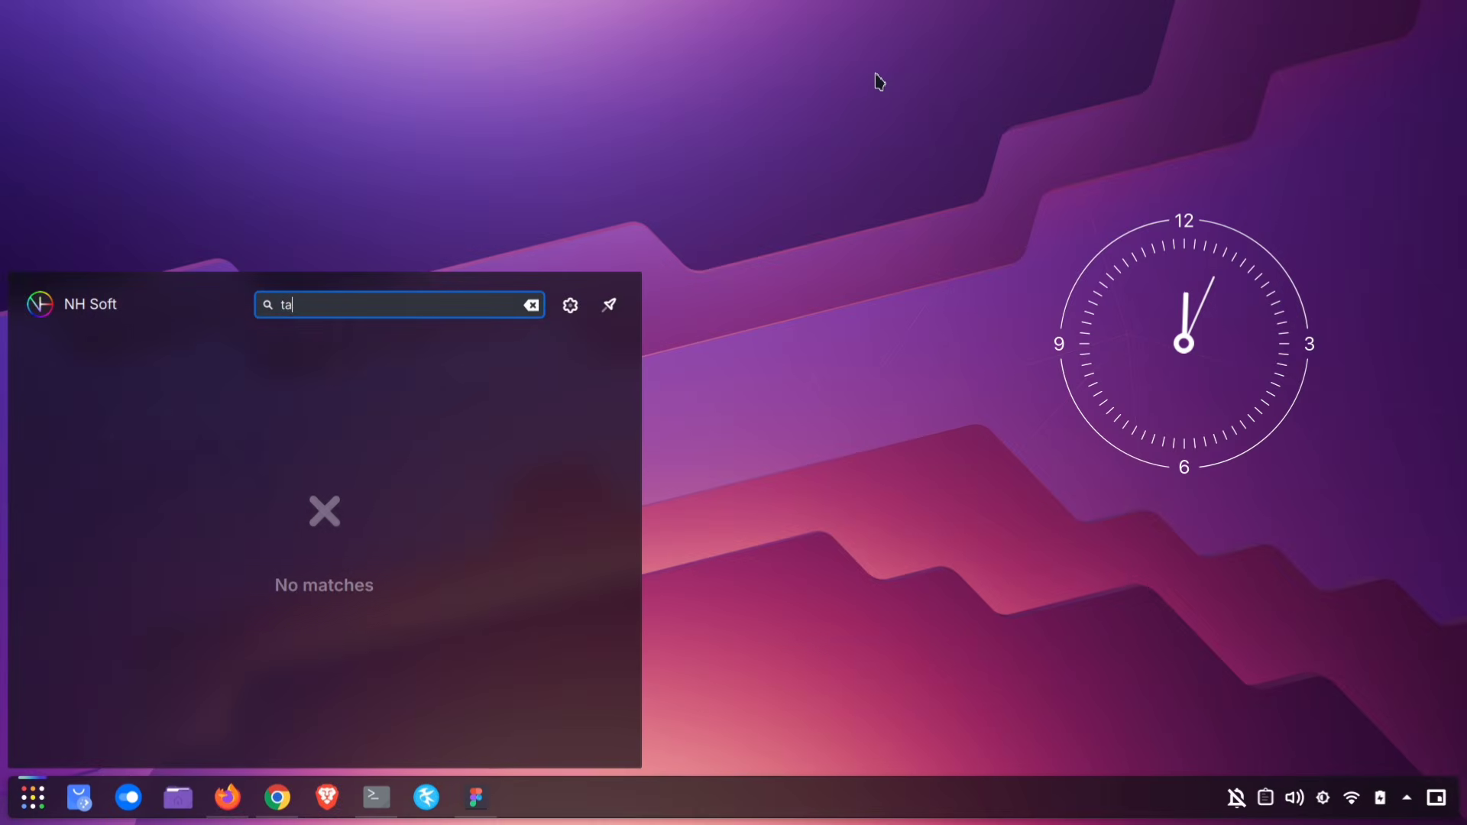
Search the application launcher for "task" and open the Task Switcher settings
{"action": "type", "text": "sk"}
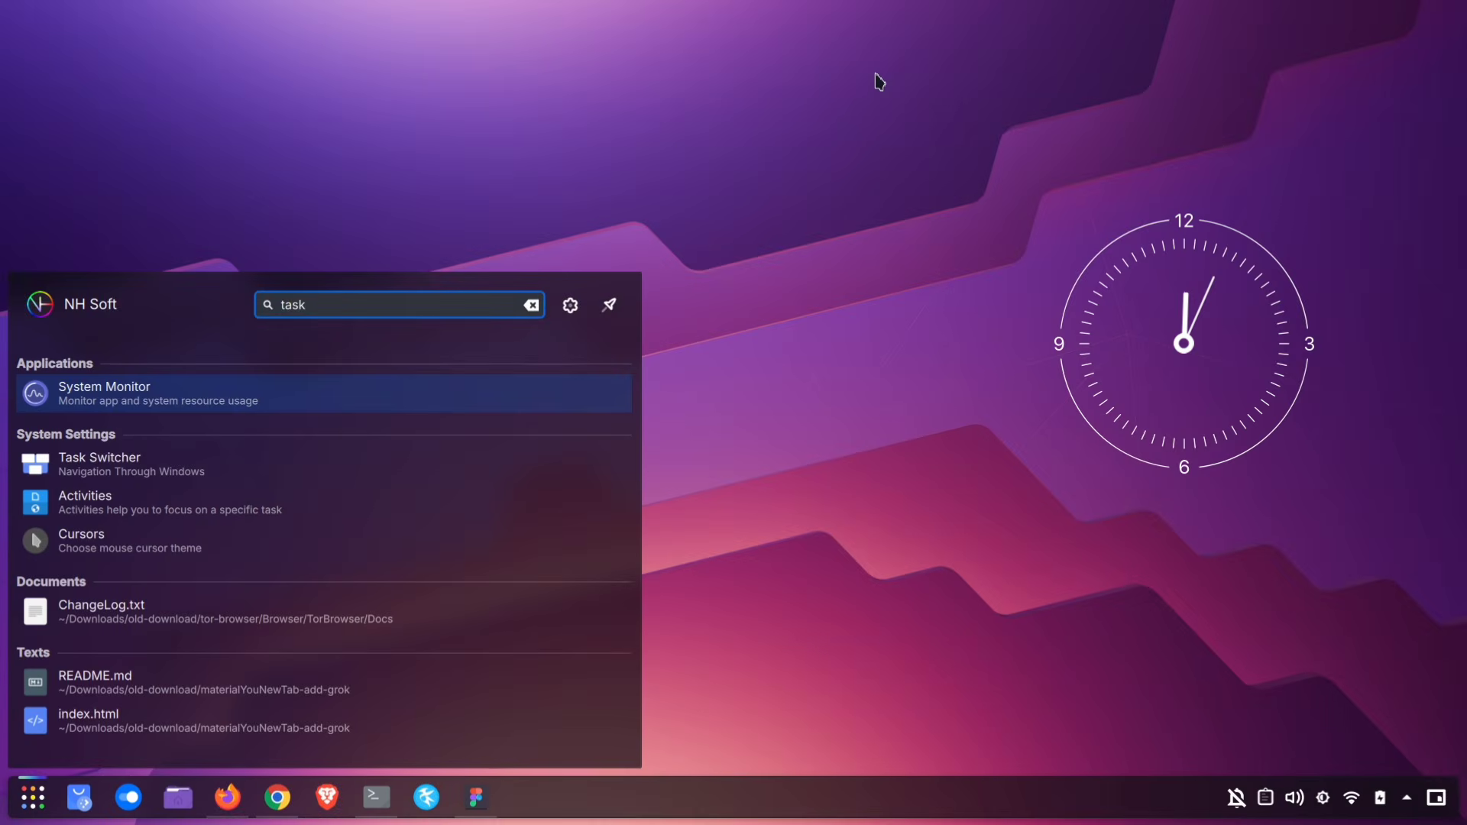
{"action": "left_click", "coordinate": [216, 464]}
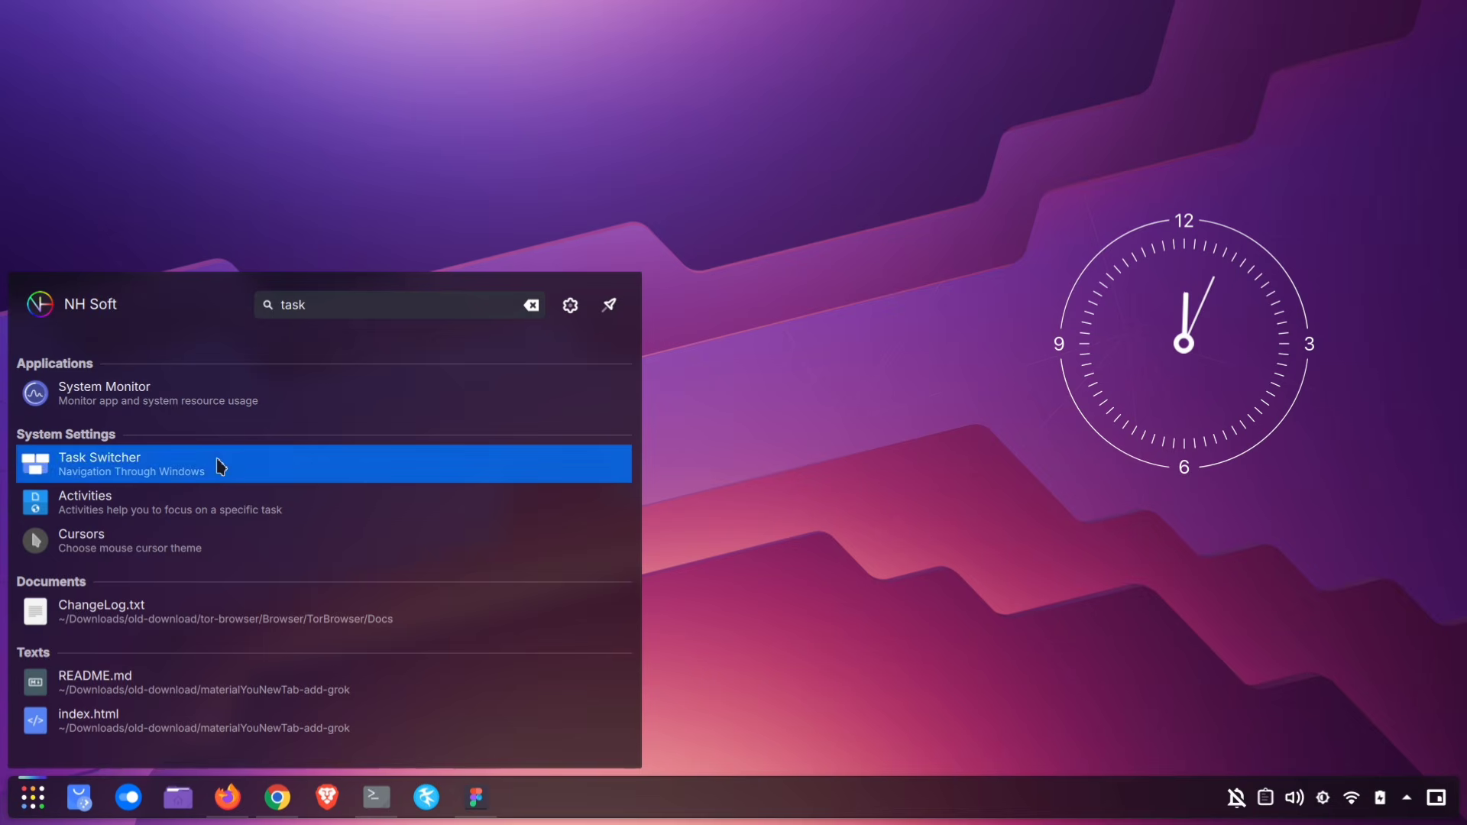